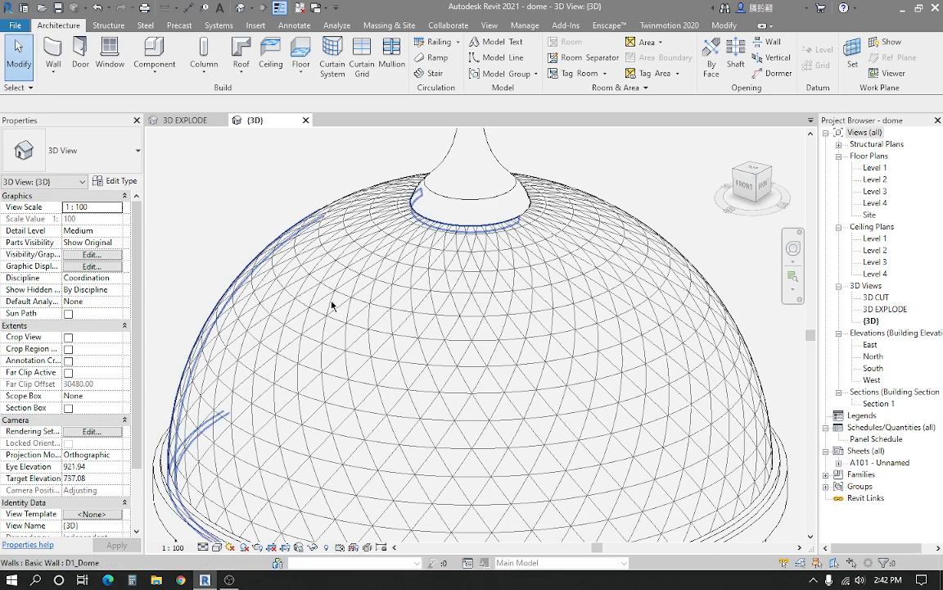
# Examine the finished dome in the {3D} view from several sides, including its D1_Dome wall
pyautogui.scroll(-3, 520, 327)
pyautogui.keyDown('shift'); pyautogui.moveTo(520, 327); pyautogui.dragTo(481, 396, button='middle'); pyautogui.keyUp('shift')
pyautogui.scroll(-3, 480, 396)
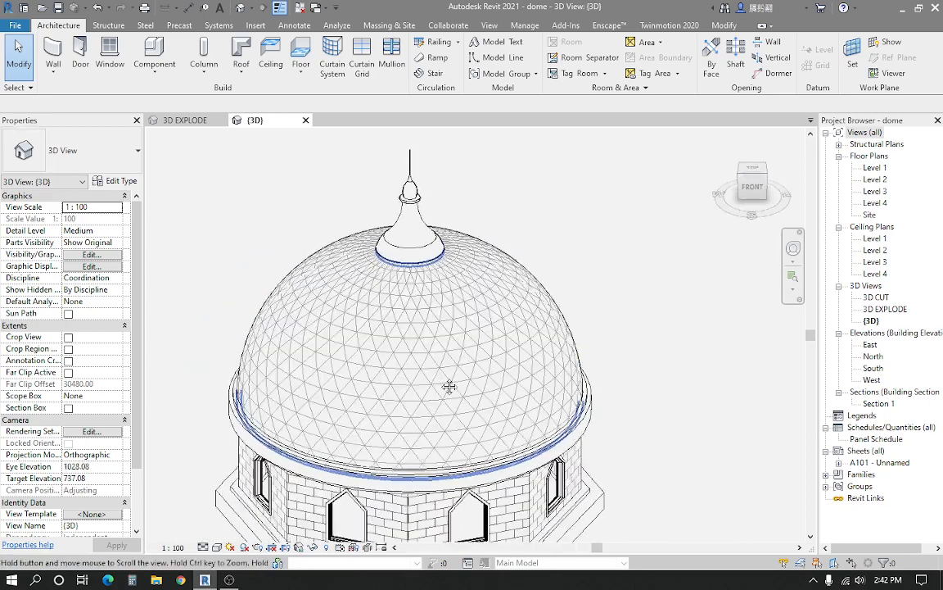
pyautogui.scroll(4, 551, 346)
pyautogui.click(501, 303)
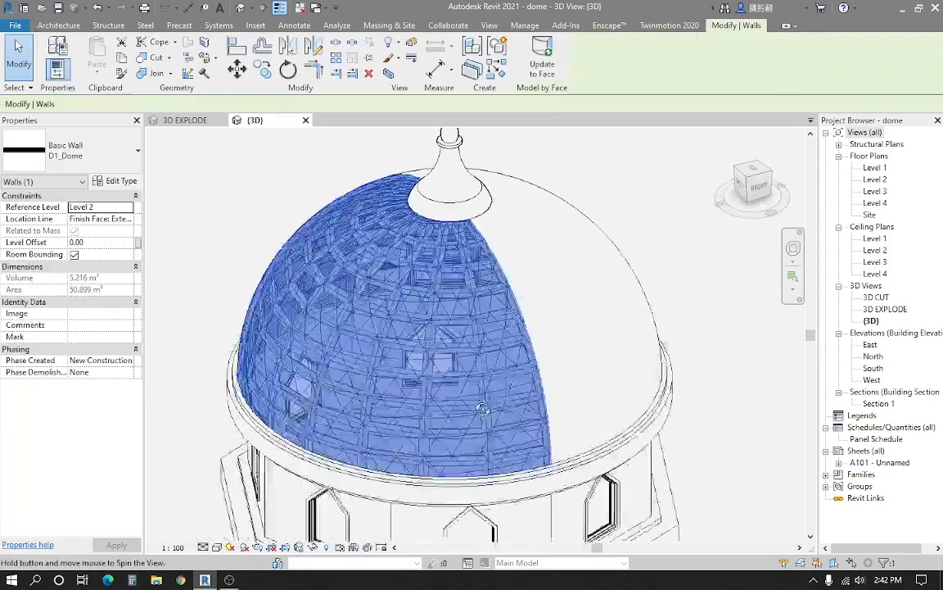
pyautogui.scroll(3, 323, 330)
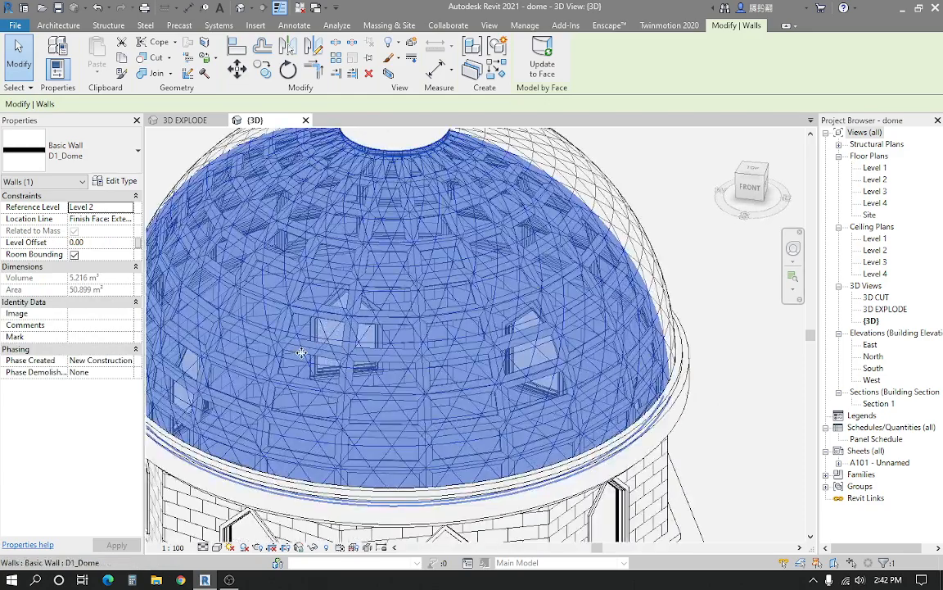
pyautogui.scroll(4, 302, 352)
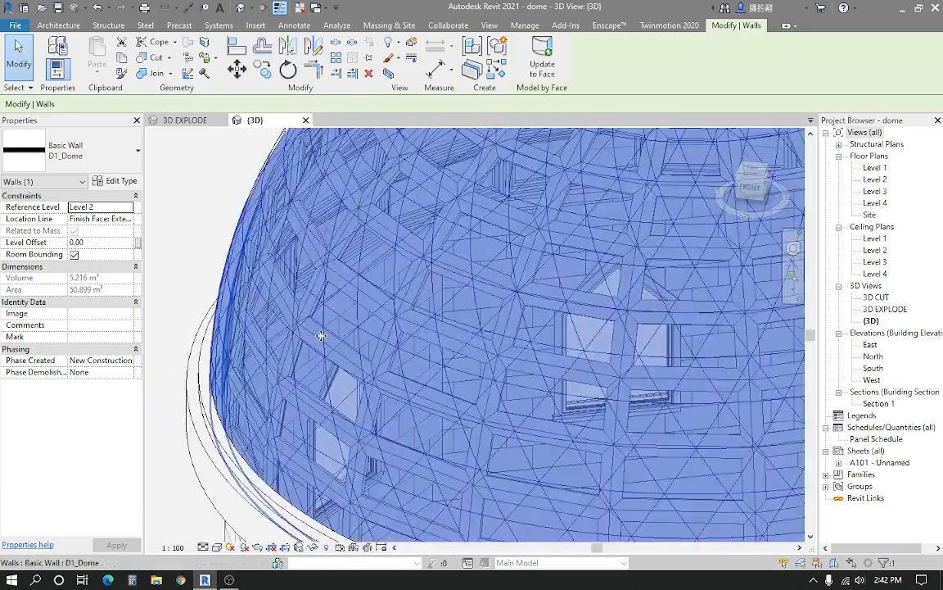
pyautogui.scroll(-5, 384, 343)
pyautogui.press('Escape')
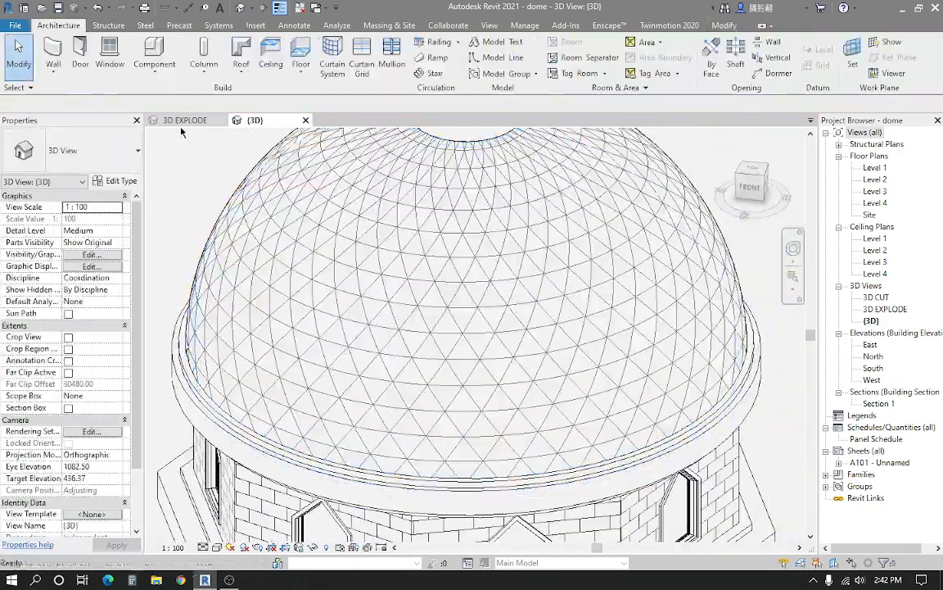
# Open the 3D EXPLODE view and examine the dome with part of its shell pulled away
pyautogui.click(172, 120)
pyautogui.scroll(5, 374, 443)
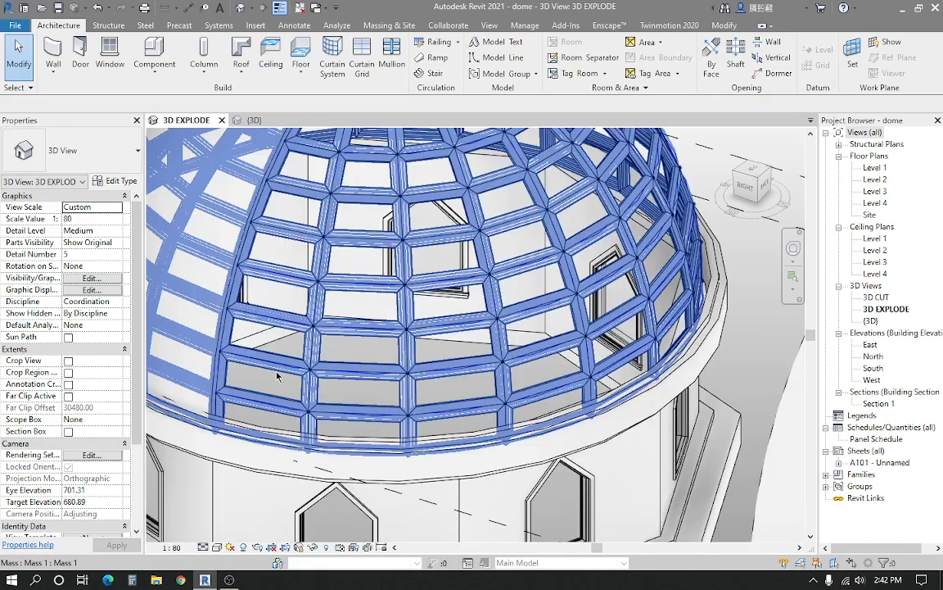
pyautogui.scroll(-5, 374, 443)
pyautogui.keyDown('shift'); pyautogui.moveTo(458, 403); pyautogui.dragTo(543, 400, button='middle'); pyautogui.keyUp('shift')
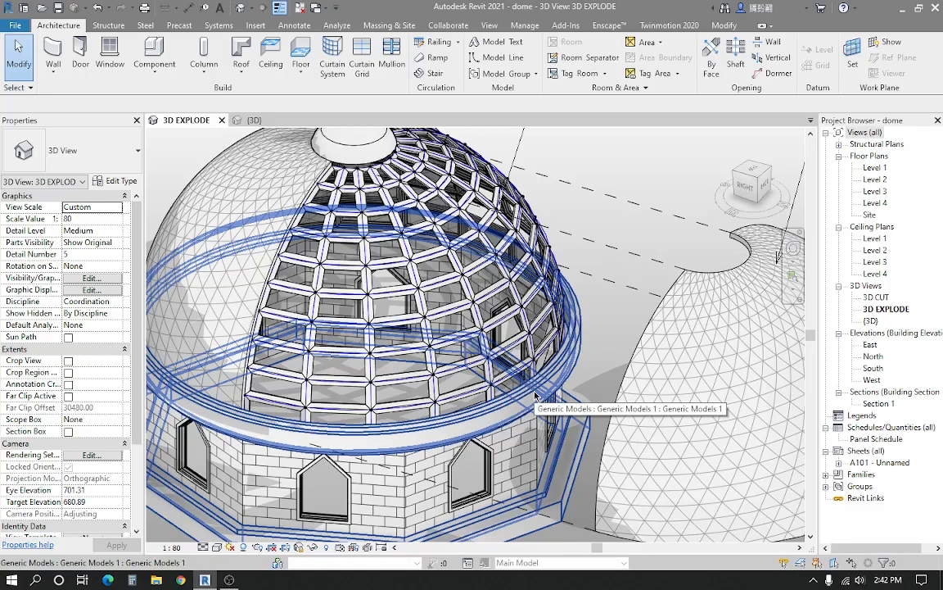
pyautogui.scroll(-4, 483, 379)
pyautogui.scroll(3, 470, 374)
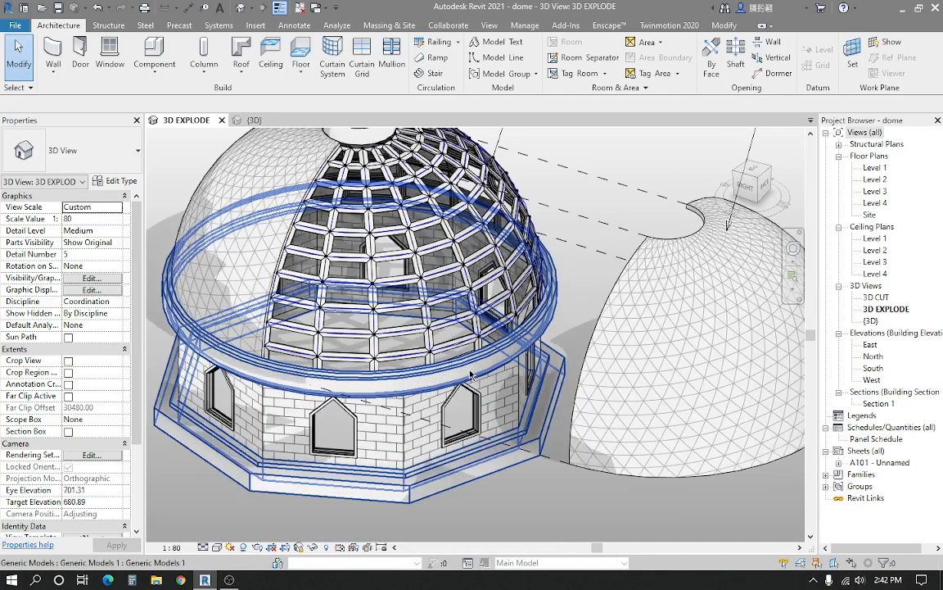
pyautogui.keyDown('shift'); pyautogui.moveTo(471, 374); pyautogui.dragTo(463, 510, button='middle'); pyautogui.keyUp('shift')
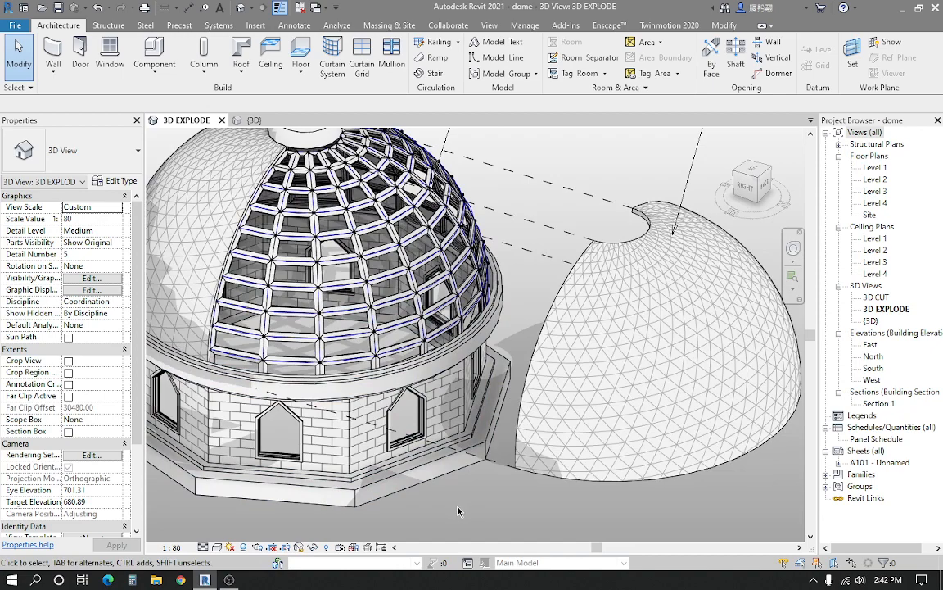
# Examine the dome's exposed frame grid up close and how it meets the remaining shell and base
pyautogui.scroll(3, 344, 328)
pyautogui.scroll(2, 283, 350)
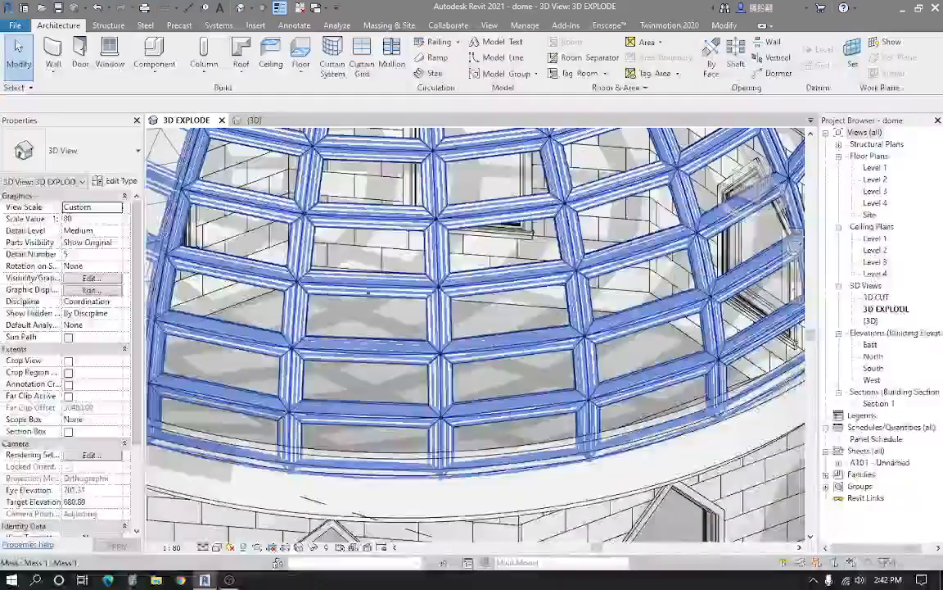
pyautogui.scroll(-3, 393, 365)
pyautogui.scroll(-2, 393, 365)
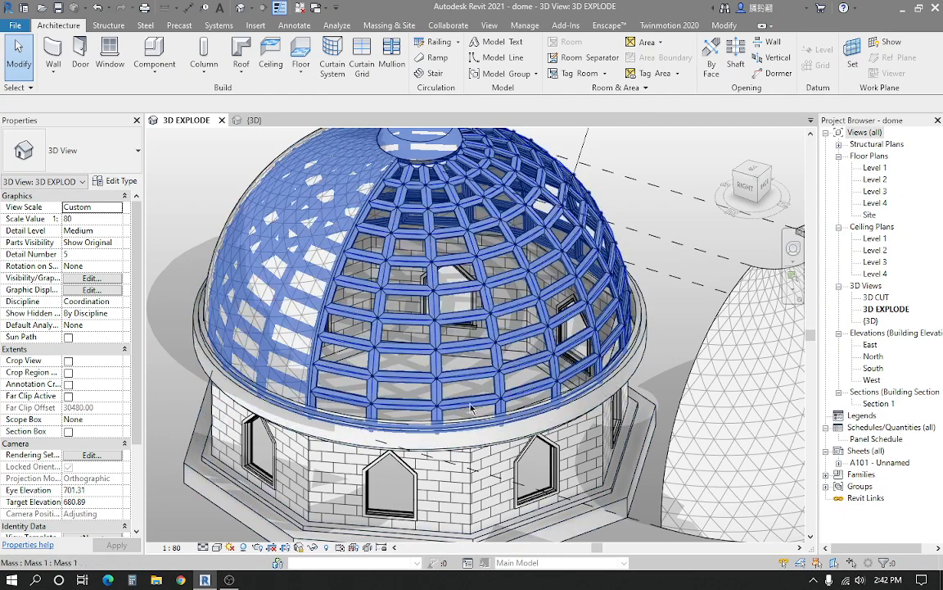
pyautogui.scroll(1, 468, 309)
pyautogui.scroll(-2, 275, 278)
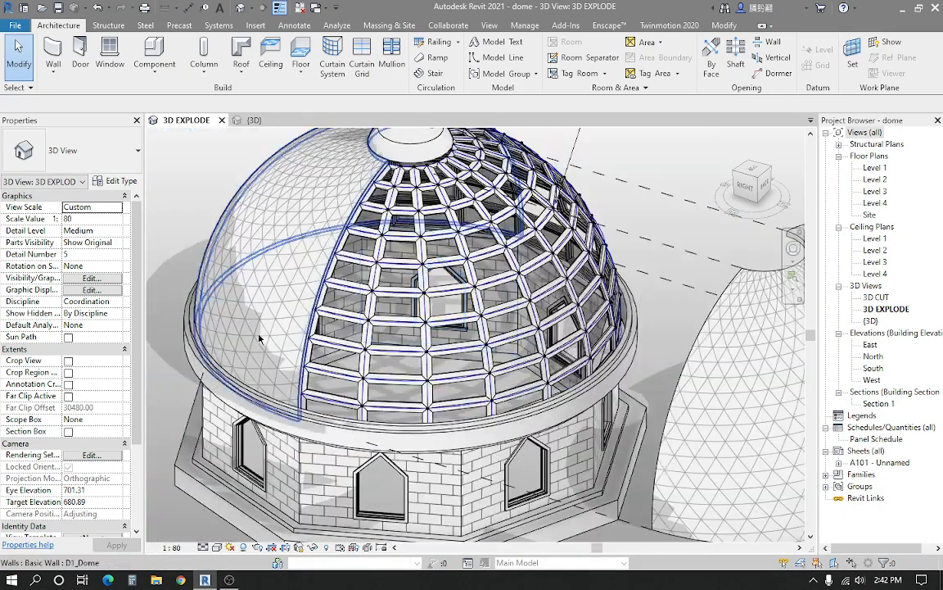
pyautogui.scroll(1, 320, 337)
pyautogui.scroll(4, 464, 322)
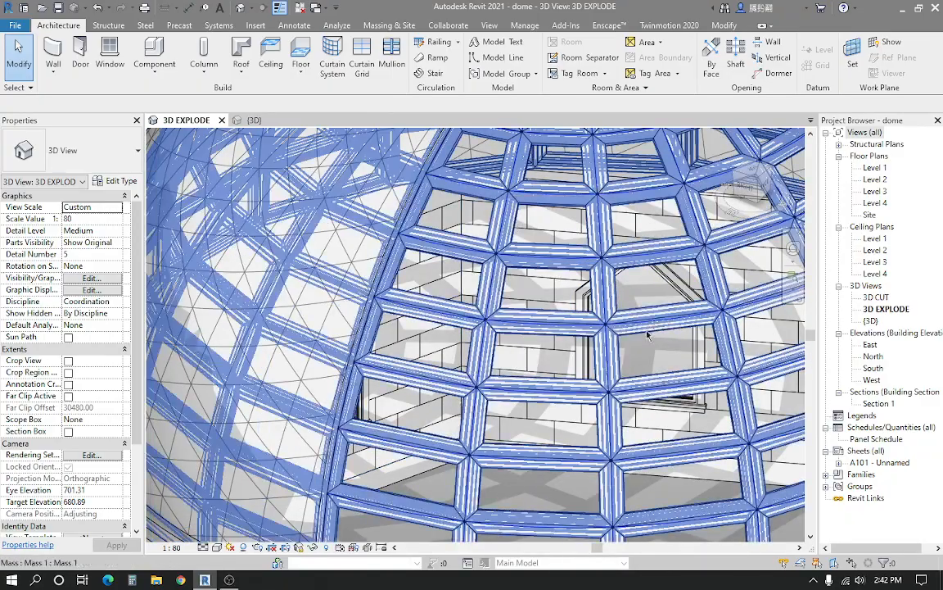
pyautogui.scroll(-3, 390, 368)
pyautogui.moveTo(388, 368); pyautogui.dragTo(355, 359, button='middle')
# Close all views of the dome project without saving its changes
pyautogui.click(300, 8)
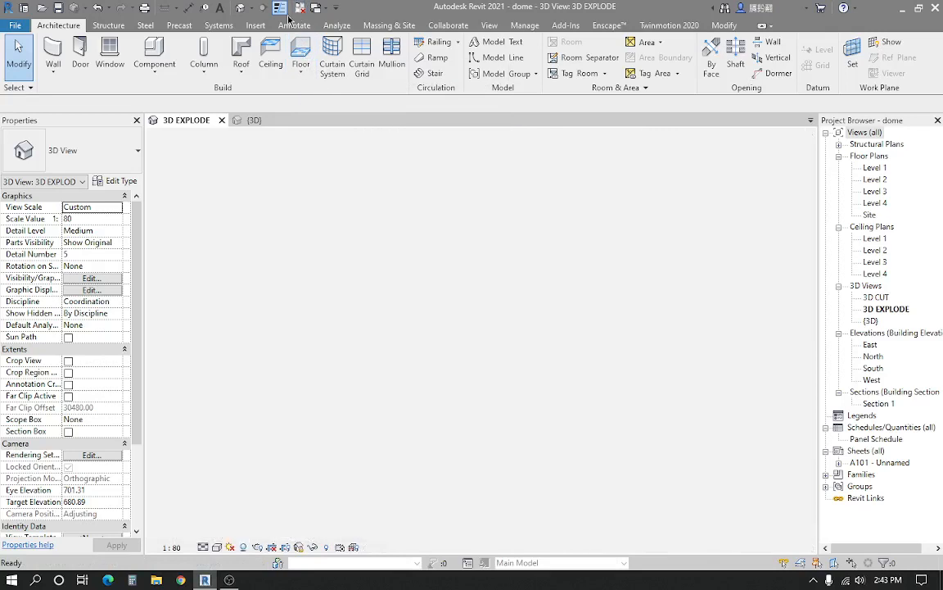
pyautogui.click(224, 121)
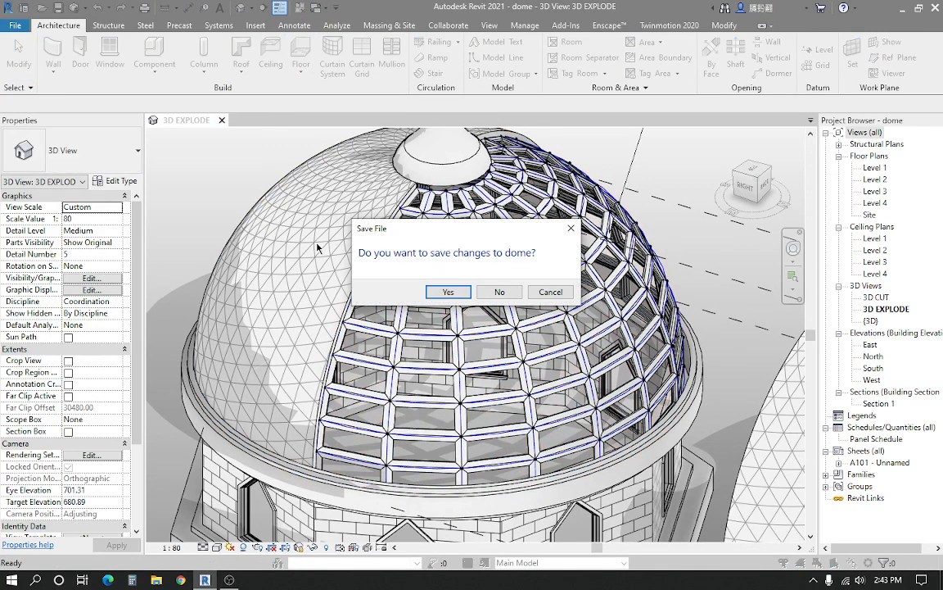
pyautogui.click(498, 291)
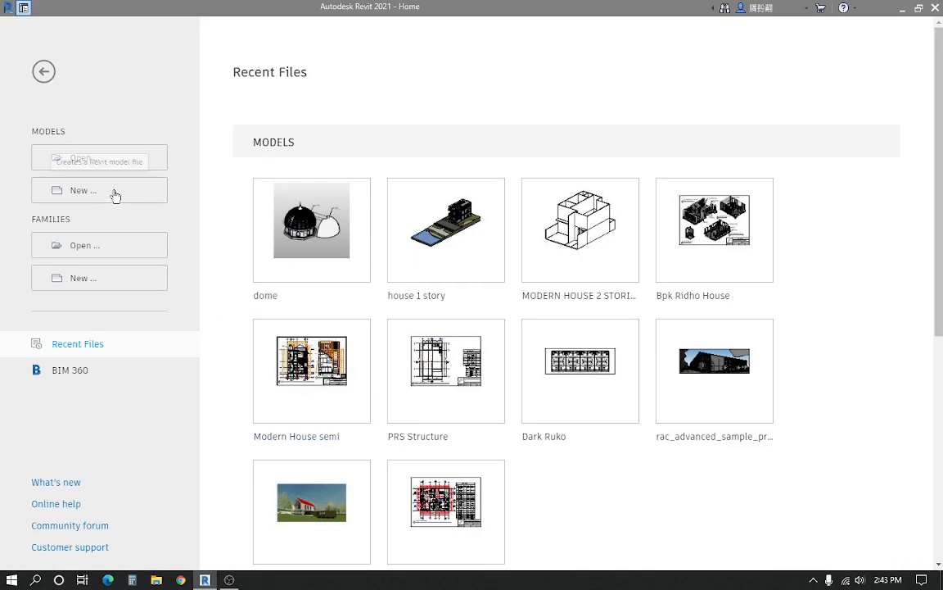
# Create a new project from the HARDNESS ARCH TEMPLATE
pyautogui.click(115, 193)
pyautogui.click(396, 112)
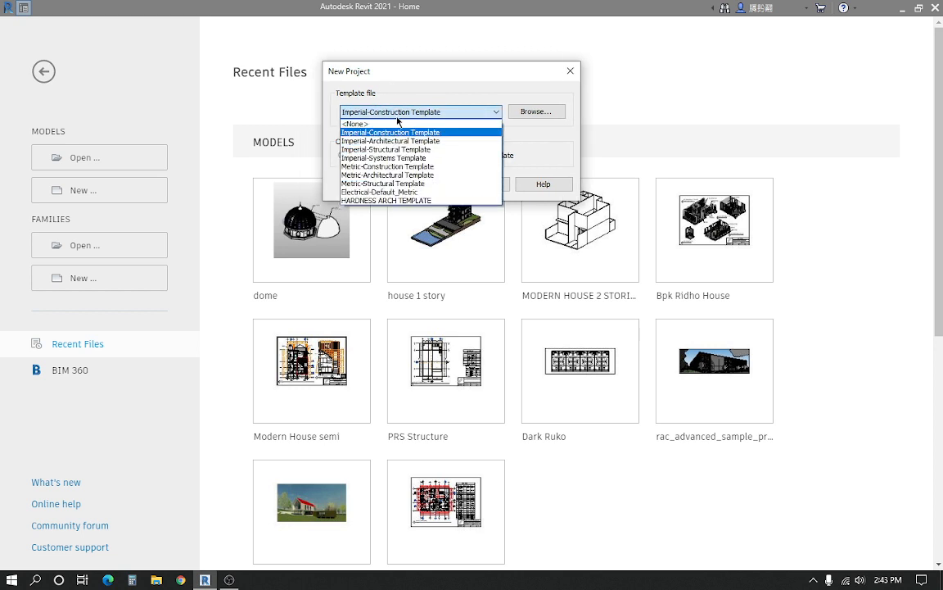
pyautogui.click(385, 200)
pyautogui.moveTo(396, 77); pyautogui.dragTo(327, 73)
pyautogui.click(345, 181)
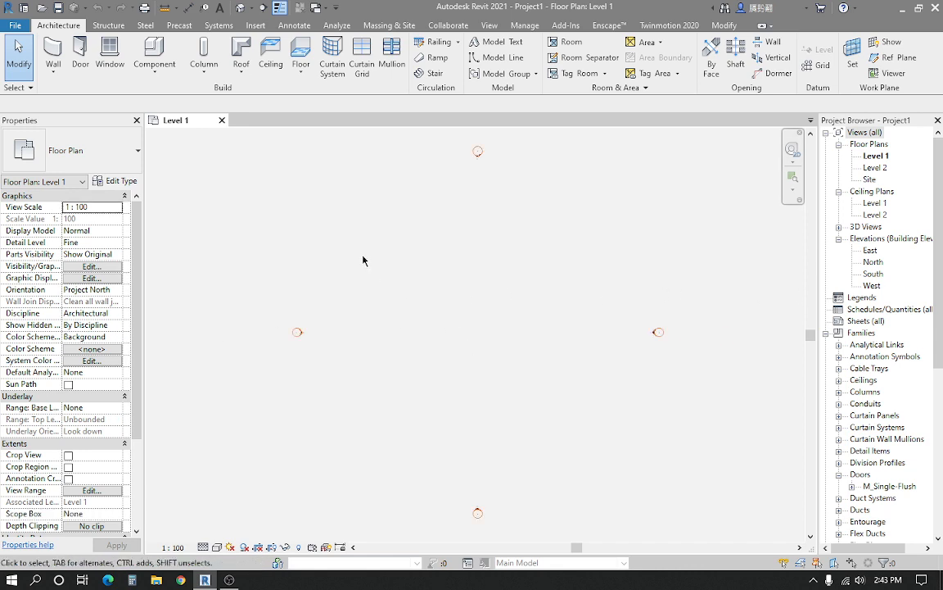
# Draw a horizontal reference plane across the middle of the Level 1 plan, between the west and east elevation markers
pyautogui.press('r')
pyautogui.press('p')
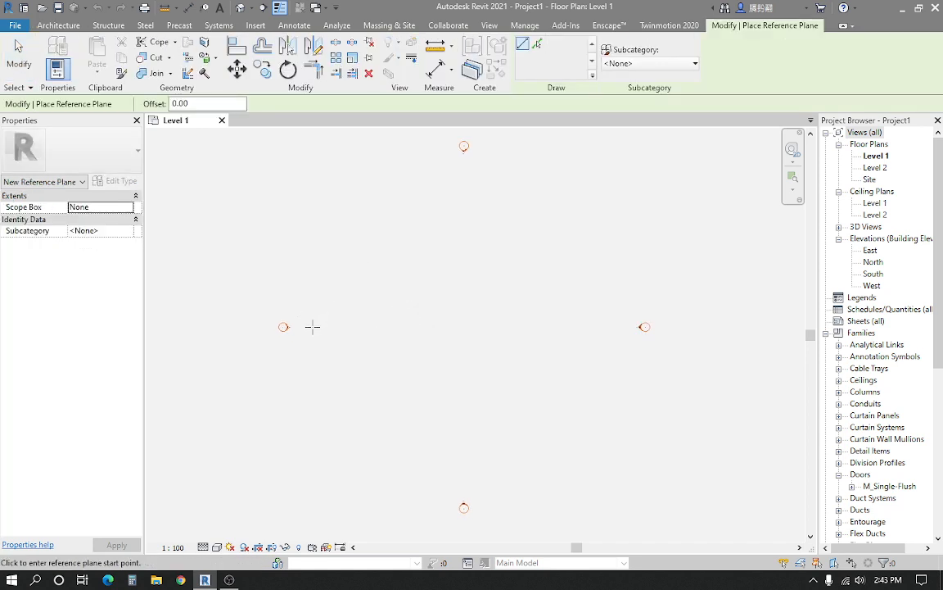
pyautogui.click(281, 327)
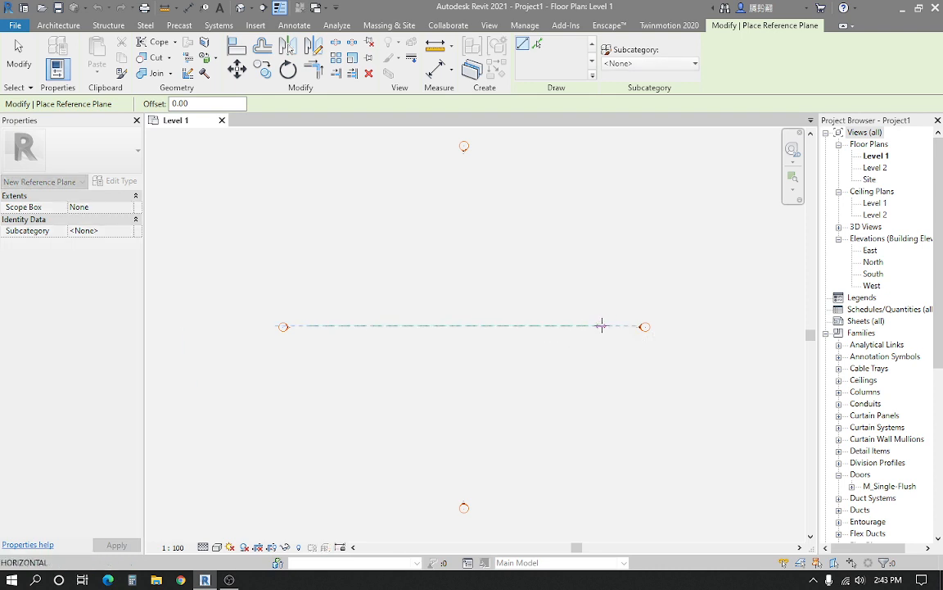
pyautogui.click(606, 326)
pyautogui.scroll(3, 577, 326)
pyautogui.press('Escape')
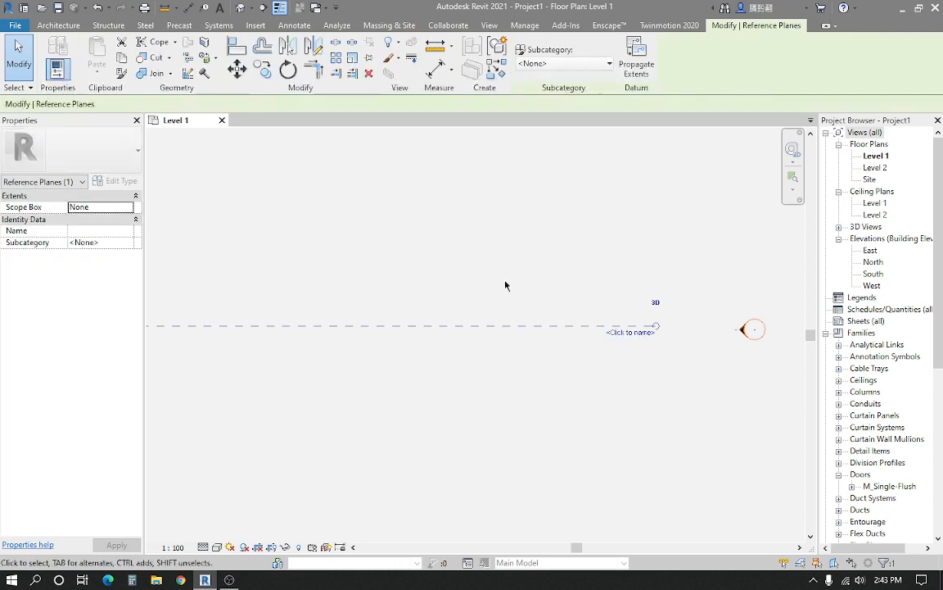
# Name the horizontal reference plane ctr
pyautogui.click(545, 317)
pyautogui.scroll(2, 557, 319)
pyautogui.click(609, 333)
pyautogui.click(610, 340)
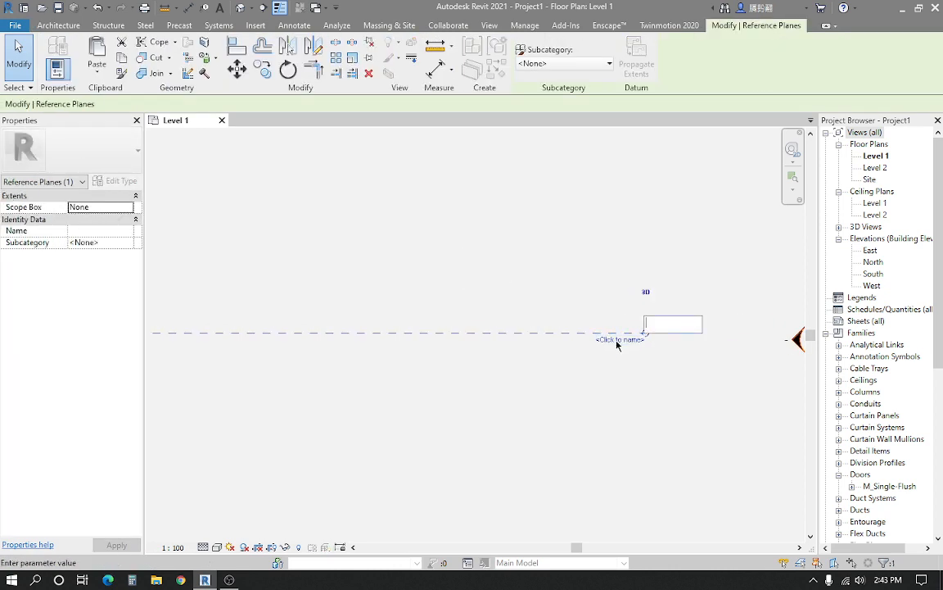
pyautogui.write('ctr')
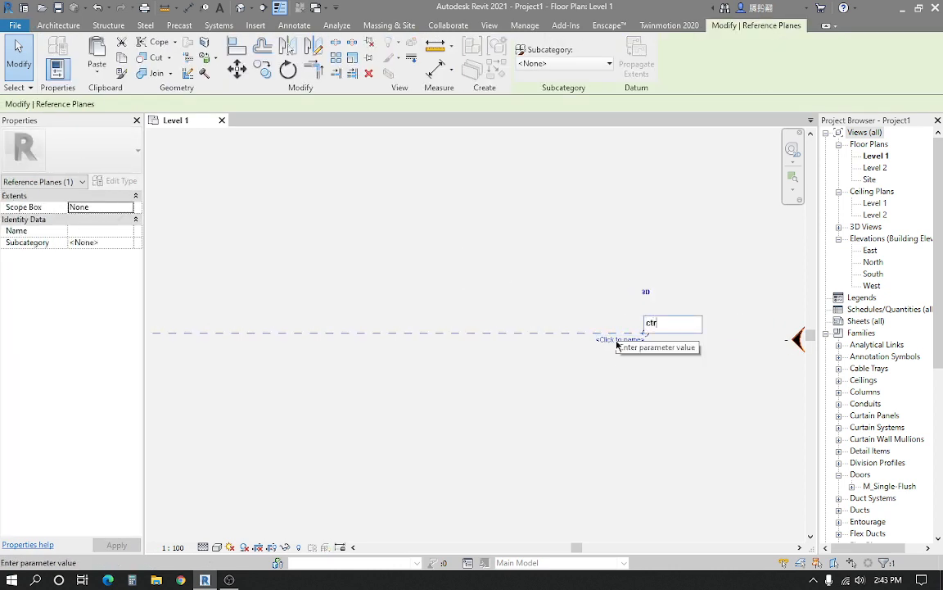
pyautogui.press('Return')
pyautogui.scroll(-2, 565, 282)
pyautogui.click(509, 266)
pyautogui.scroll(-3, 480, 295)
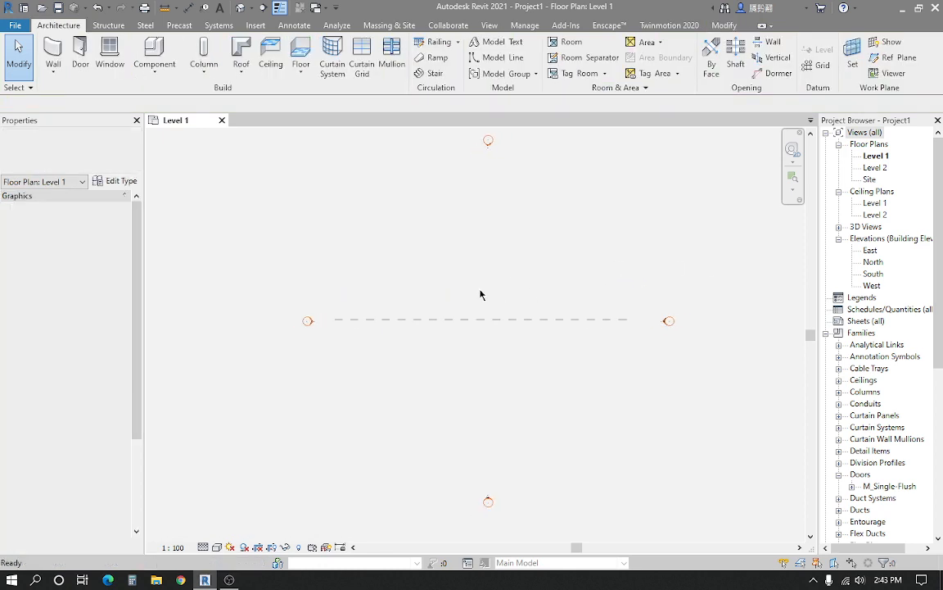
pyautogui.moveTo(539, 365); pyautogui.dragTo(514, 356, button='middle')
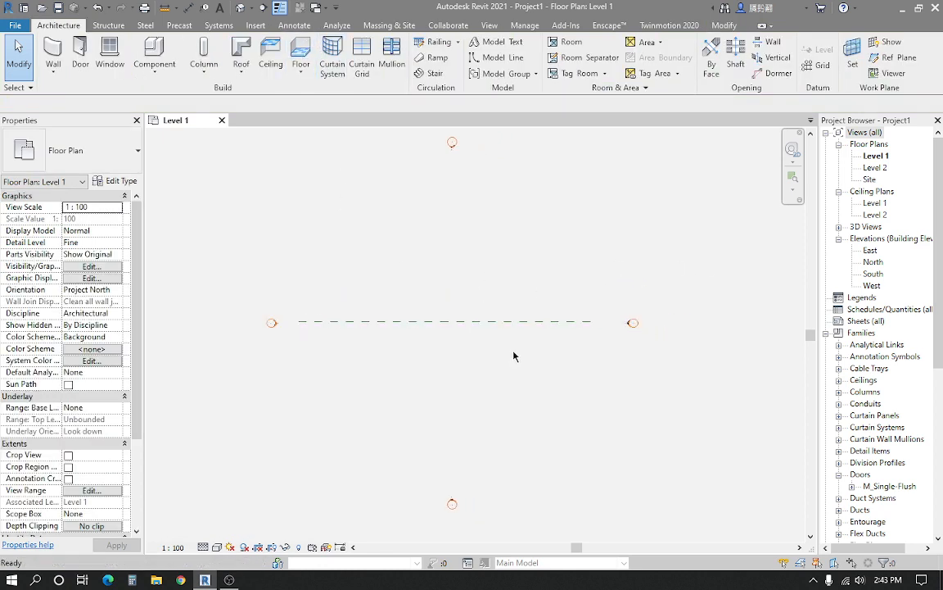
# Open the South elevation and set mass visibility to Show Mass Form and Floors
pyautogui.doubleClick(873, 274)
pyautogui.scroll(-1, 491, 360)
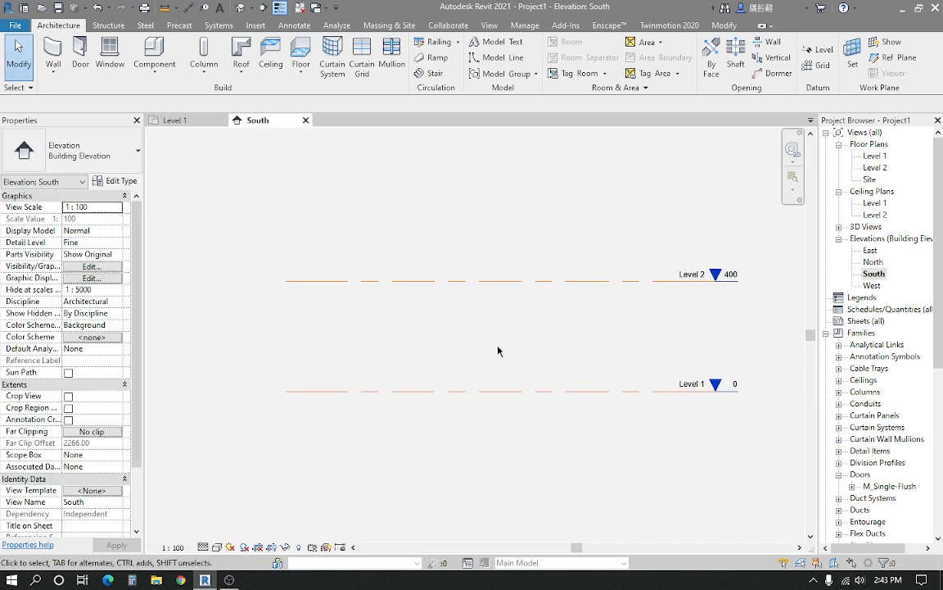
pyautogui.scroll(1, 498, 351)
pyautogui.click(389, 25)
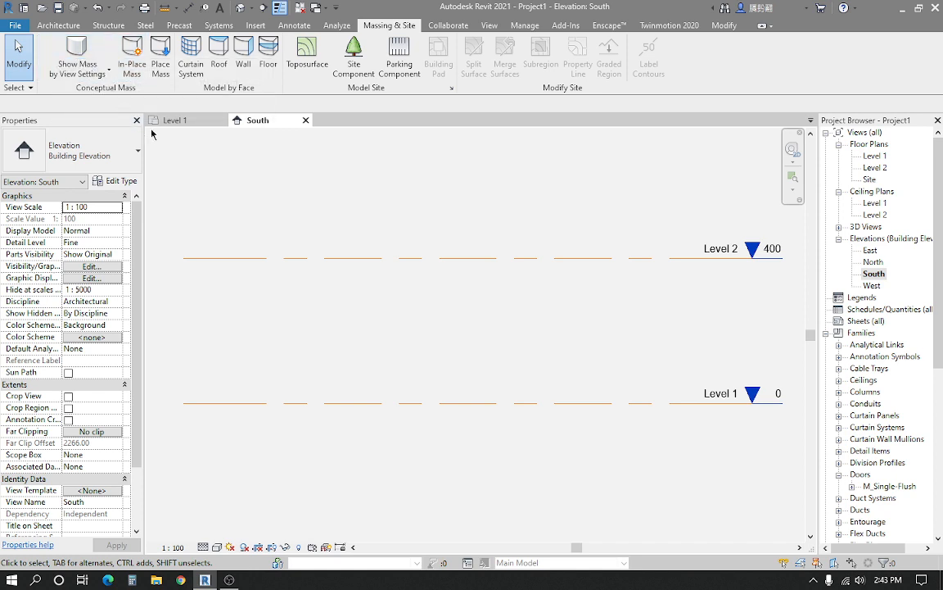
pyautogui.click(78, 57)
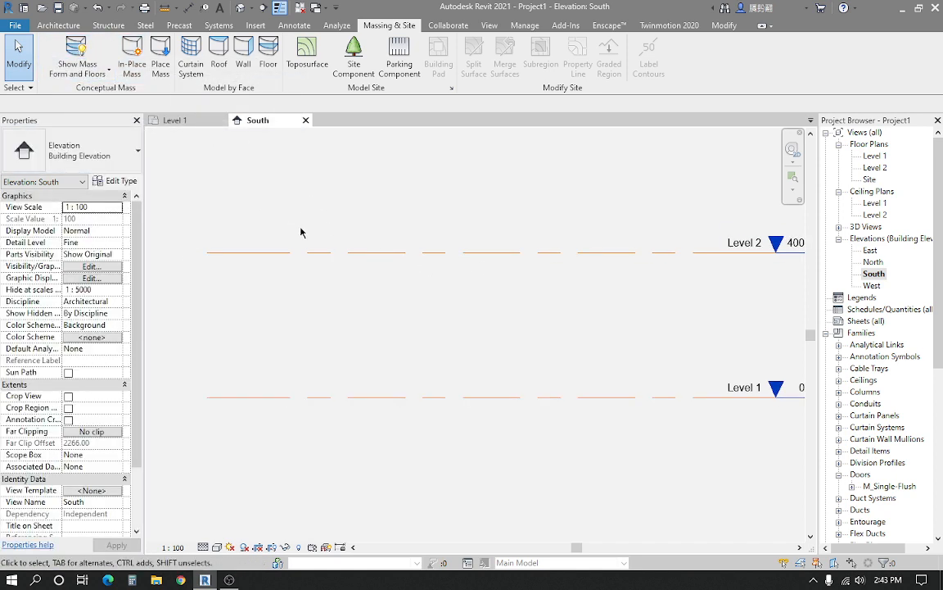
pyautogui.moveTo(425, 249); pyautogui.dragTo(445, 245, button='middle')
pyautogui.click(132, 57)
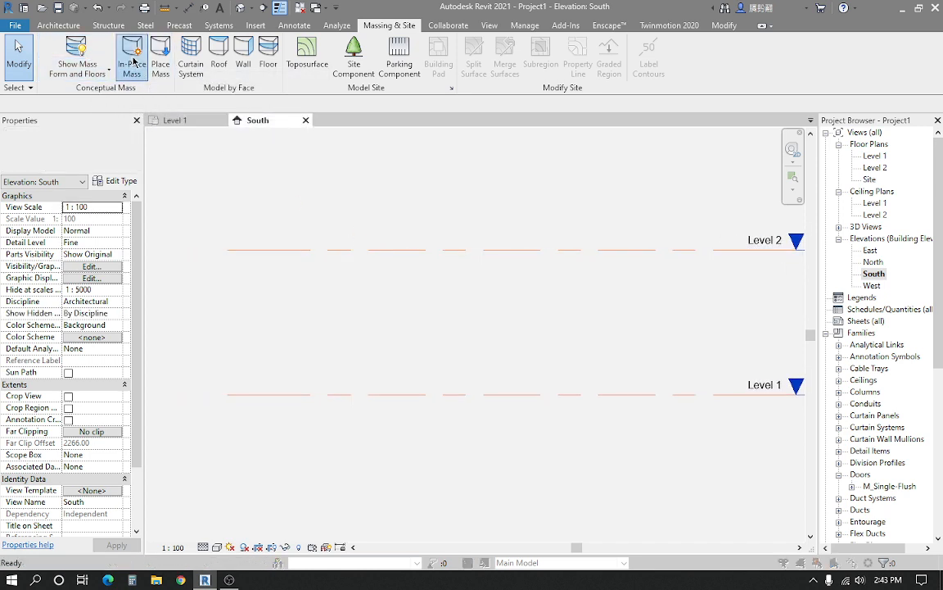
pyautogui.moveTo(387, 162)
pyautogui.mouseDown()
pyautogui.moveTo(356, 164)
pyautogui.moveTo(375, 164)
pyautogui.mouseUp()
pyautogui.click(403, 227)
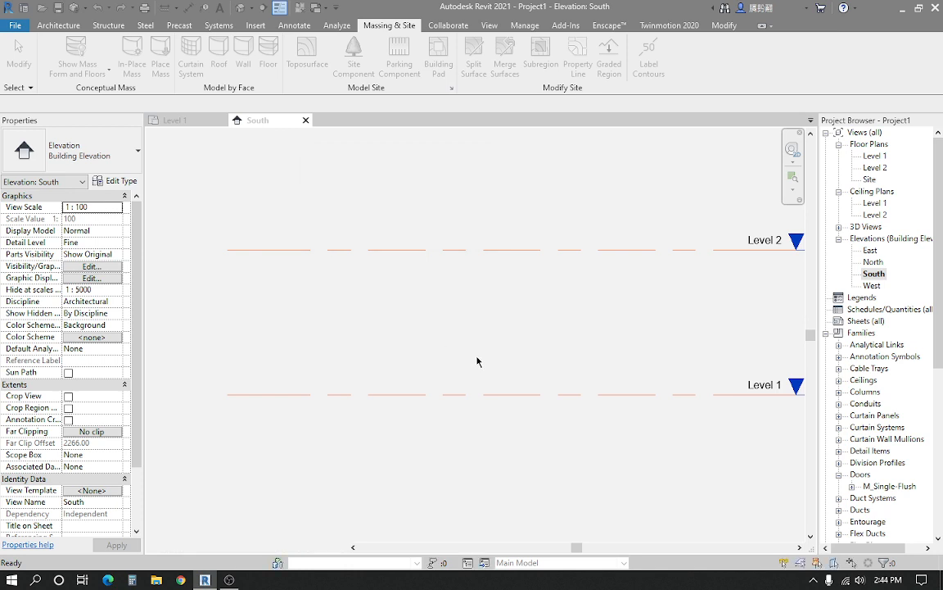
pyautogui.moveTo(489, 336); pyautogui.dragTo(480, 343, button='middle')
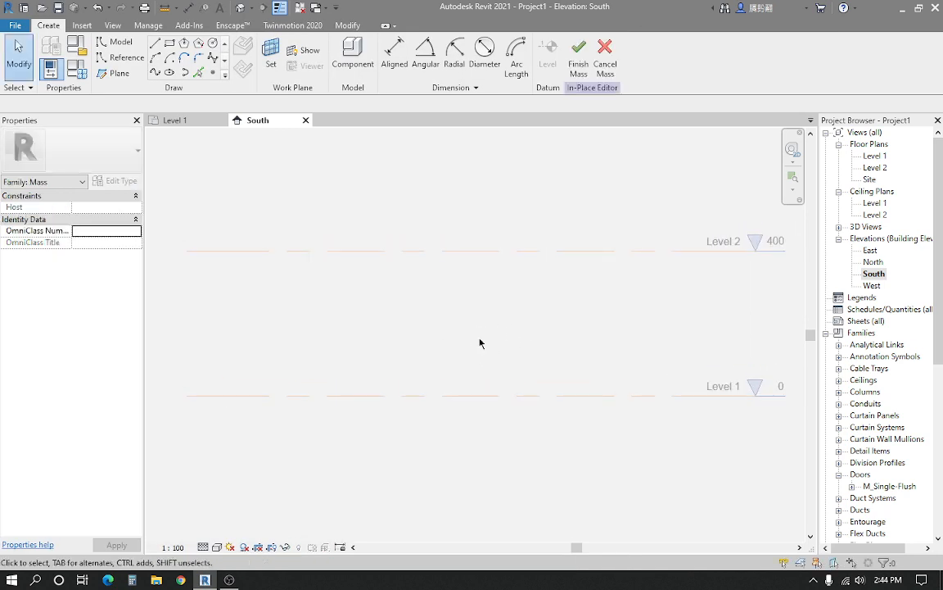
pyautogui.click(578, 54)
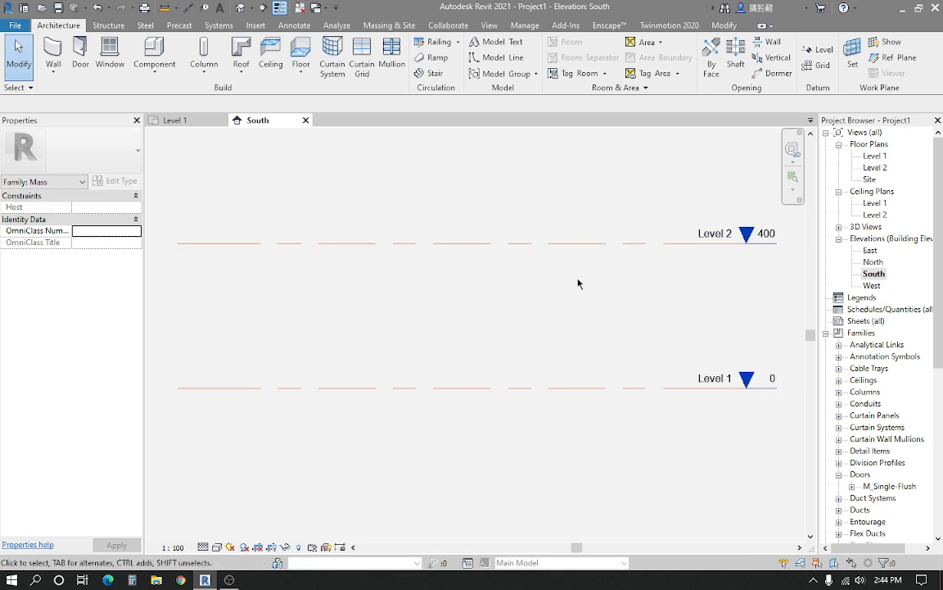
# Set the height of Level 2 above Level 1 to 3 m
pyautogui.click(421, 244)
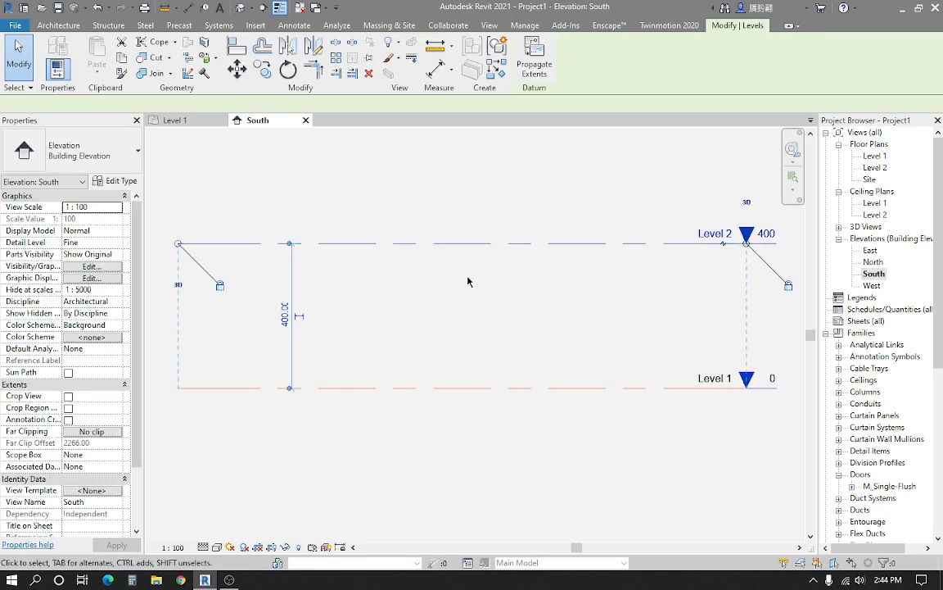
pyautogui.click(285, 314)
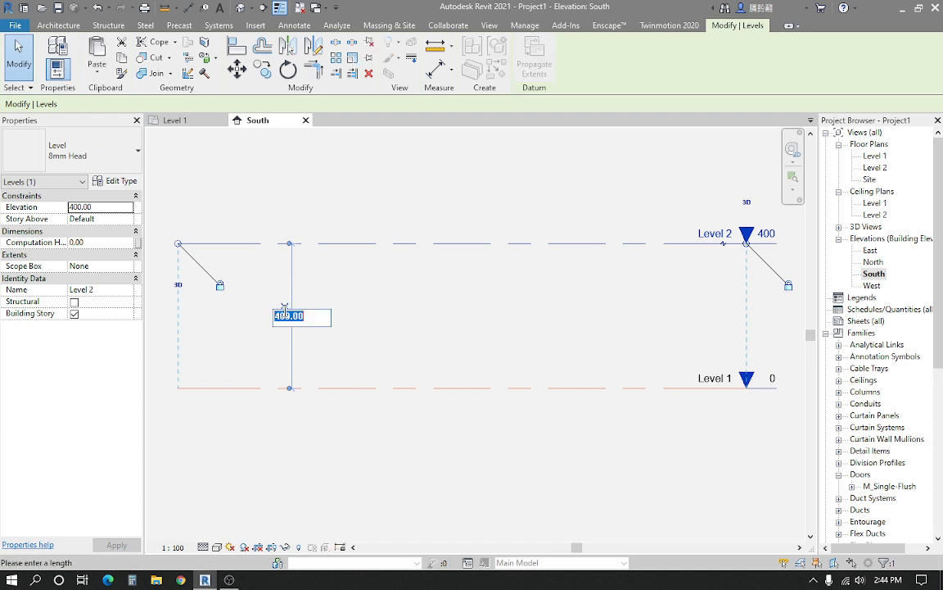
pyautogui.write('3mk')
pyautogui.press('Return')
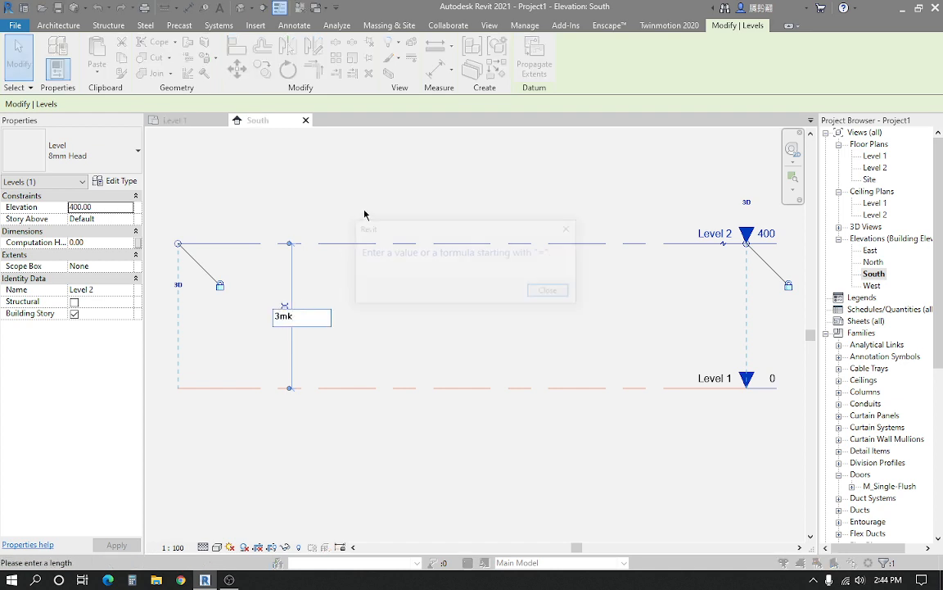
pyautogui.click(551, 292)
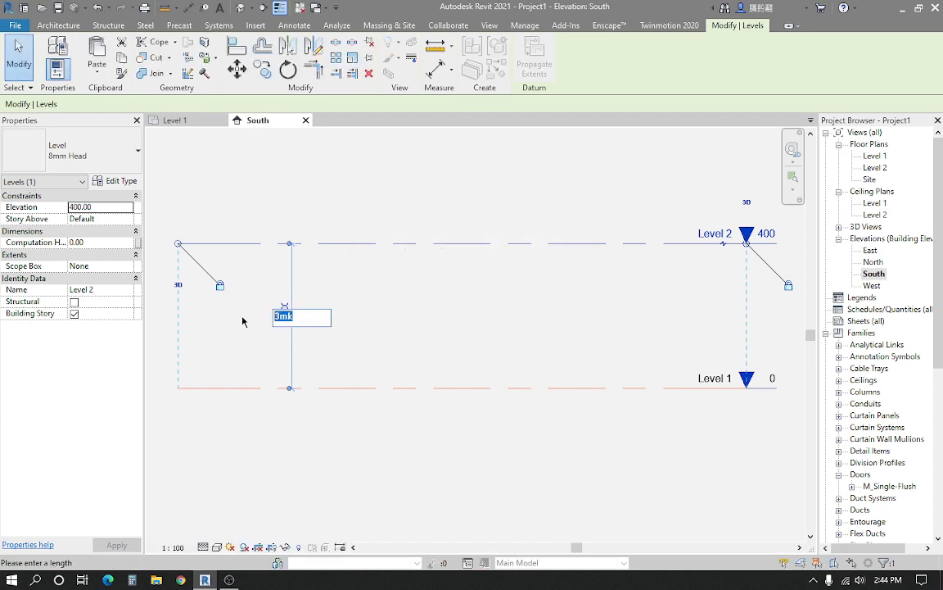
pyautogui.press('BackSpace')
pyautogui.write('3m')
pyautogui.press('Return')
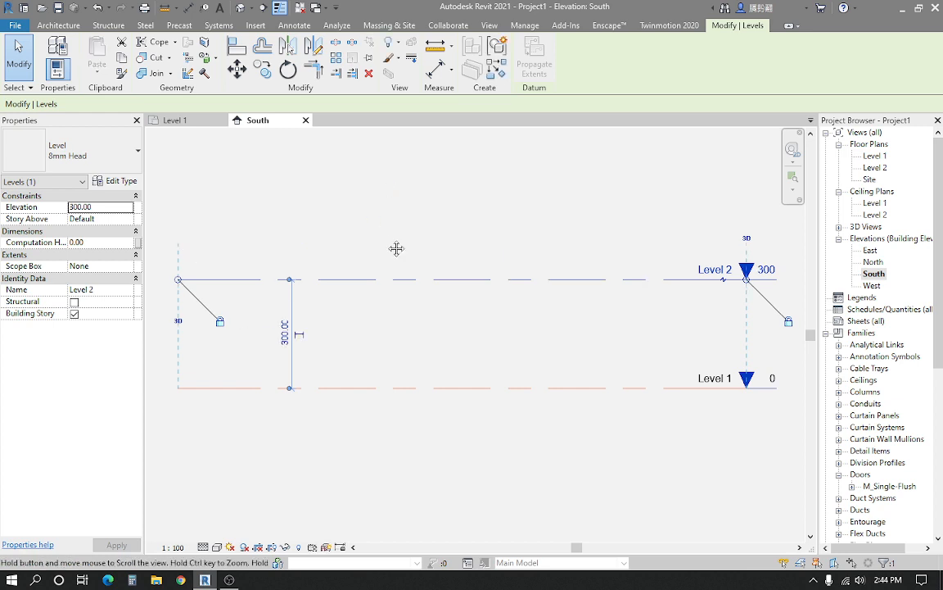
pyautogui.press('Escape')
# Draw a new level about 130 cm above Level 2, spanning the same width as the existing levels
pyautogui.scroll(-2, 327, 276)
pyautogui.press('l')
pyautogui.press('l')
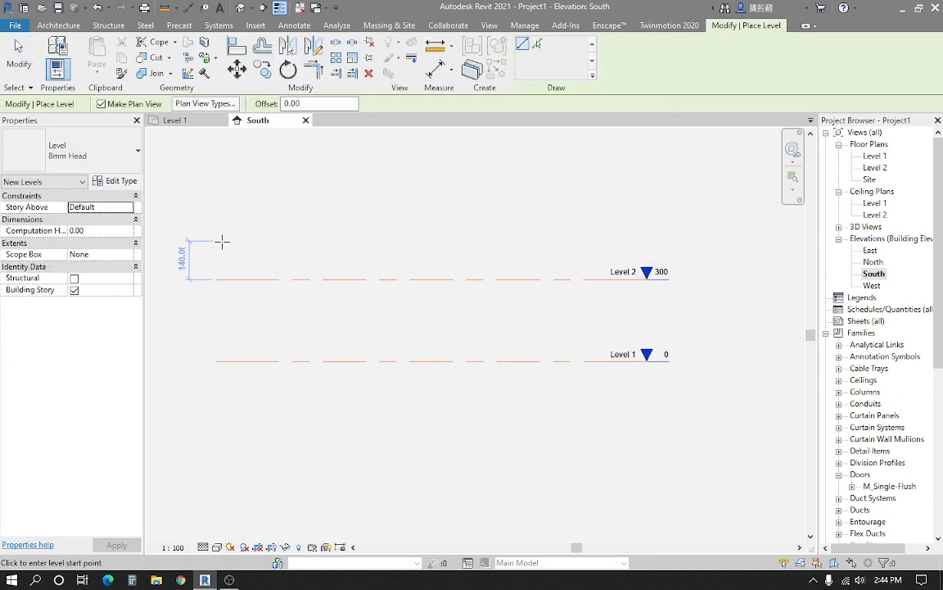
pyautogui.click(219, 244)
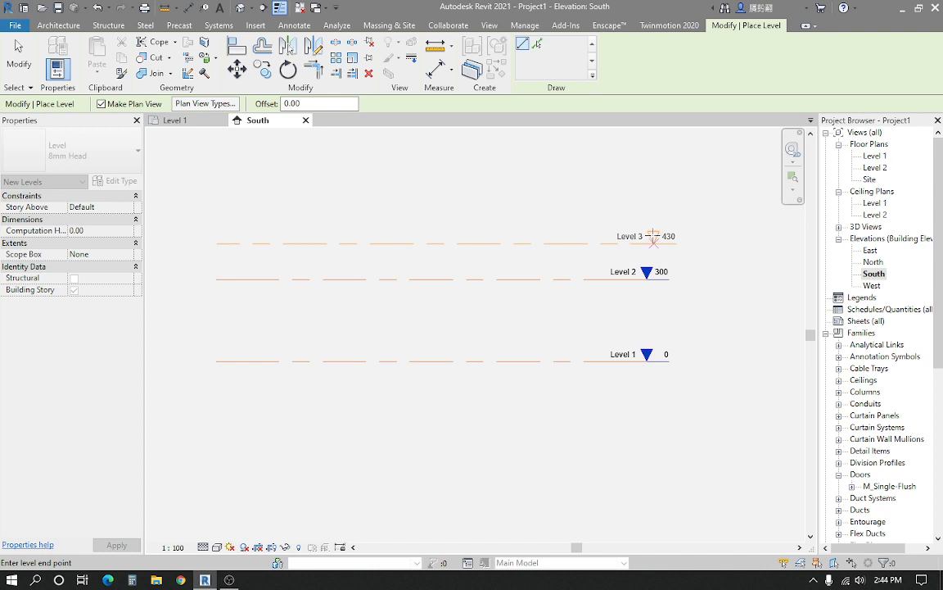
pyautogui.click(653, 236)
pyautogui.press('Escape')
pyautogui.press('Escape')
pyautogui.scroll(3, 655, 236)
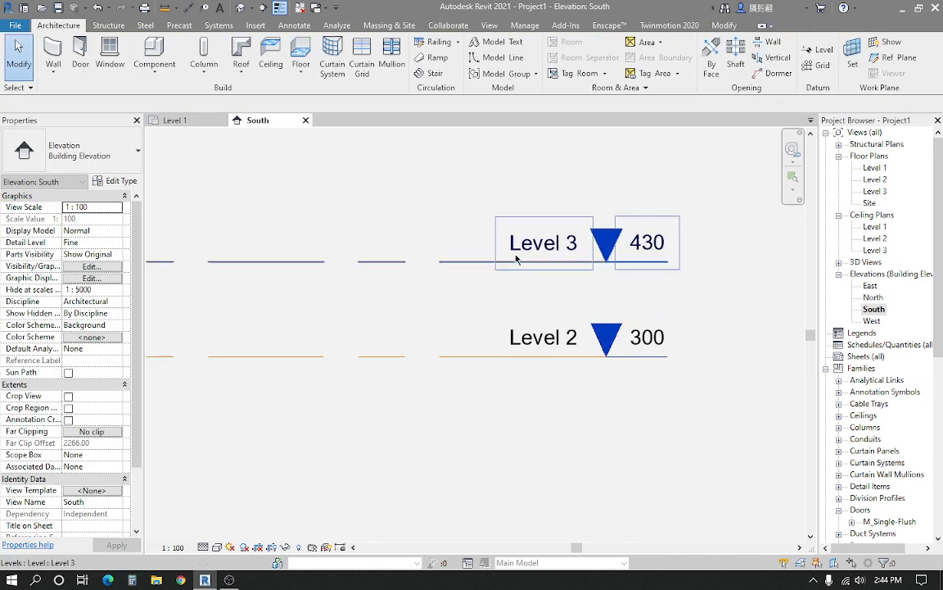
# Set the distance between Level 2 and Level 3 to 150 cm
pyautogui.scroll(-2, 518, 267)
pyautogui.scroll(2, 529, 275)
pyautogui.scroll(-2, 503, 272)
pyautogui.scroll(-2, 494, 273)
pyautogui.scroll(2, 364, 278)
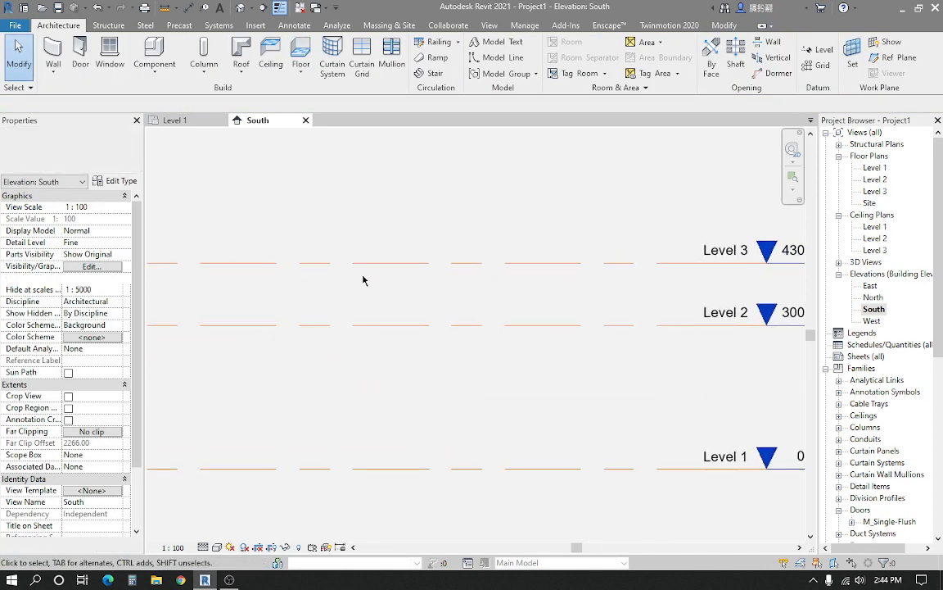
pyautogui.moveTo(198, 275); pyautogui.dragTo(408, 271, button='middle')
pyautogui.click(405, 261)
pyautogui.scroll(1, 407, 261)
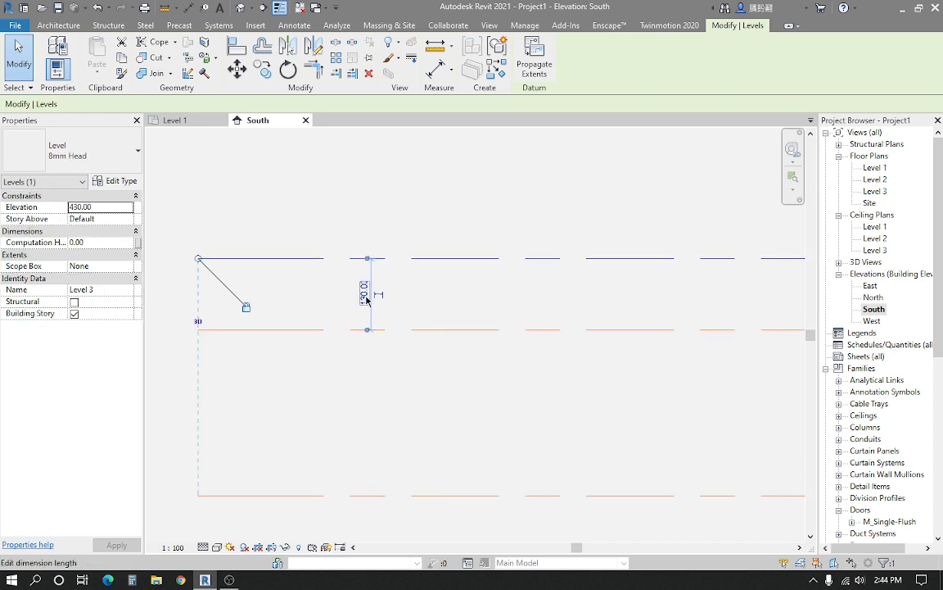
pyautogui.click(369, 289)
pyautogui.write('150')
pyautogui.press('Return')
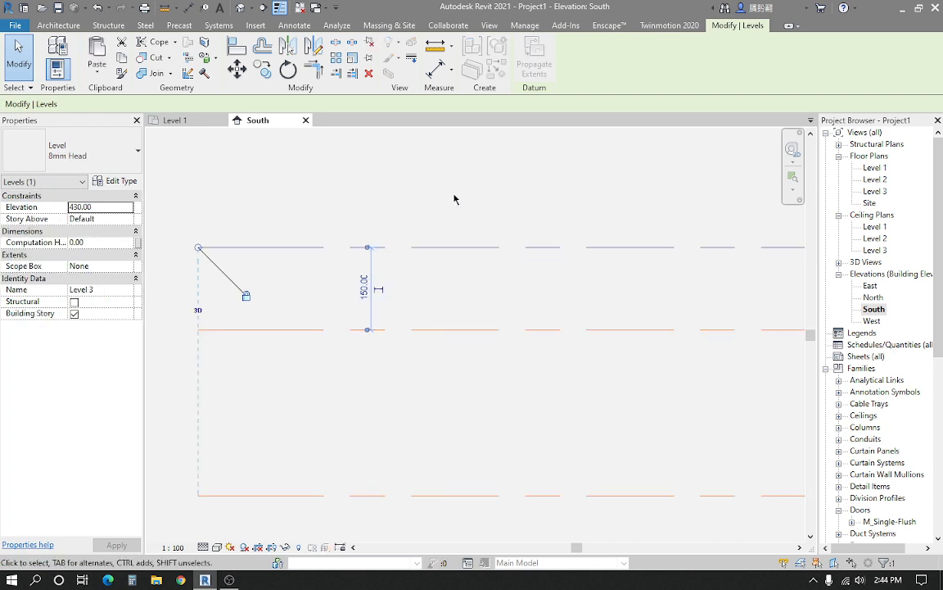
pyautogui.scroll(-1, 479, 234)
pyautogui.moveTo(479, 236); pyautogui.dragTo(366, 229, button='middle')
pyautogui.click(397, 265)
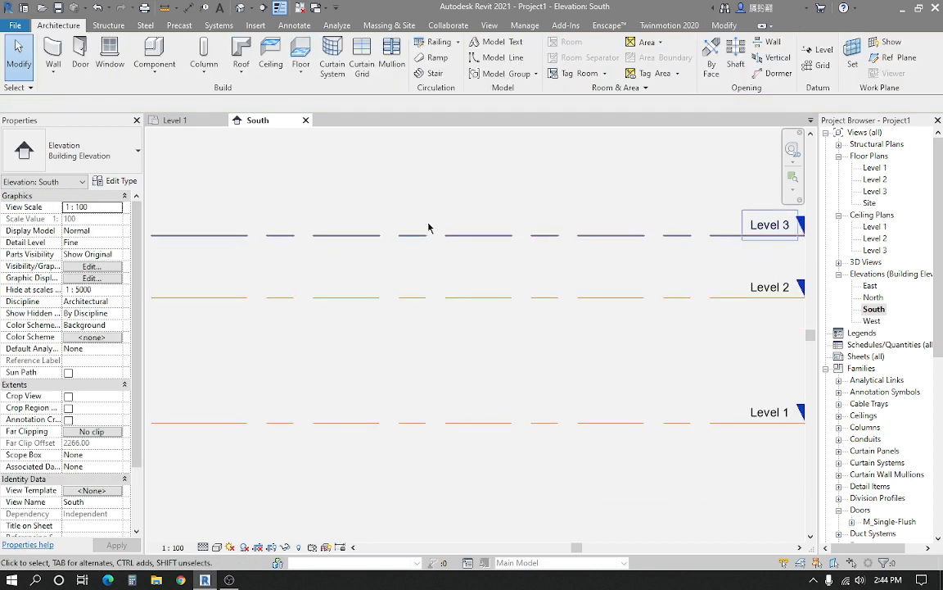
# Start an in-place mass with the name Mass 1
pyautogui.scroll(-3, 488, 280)
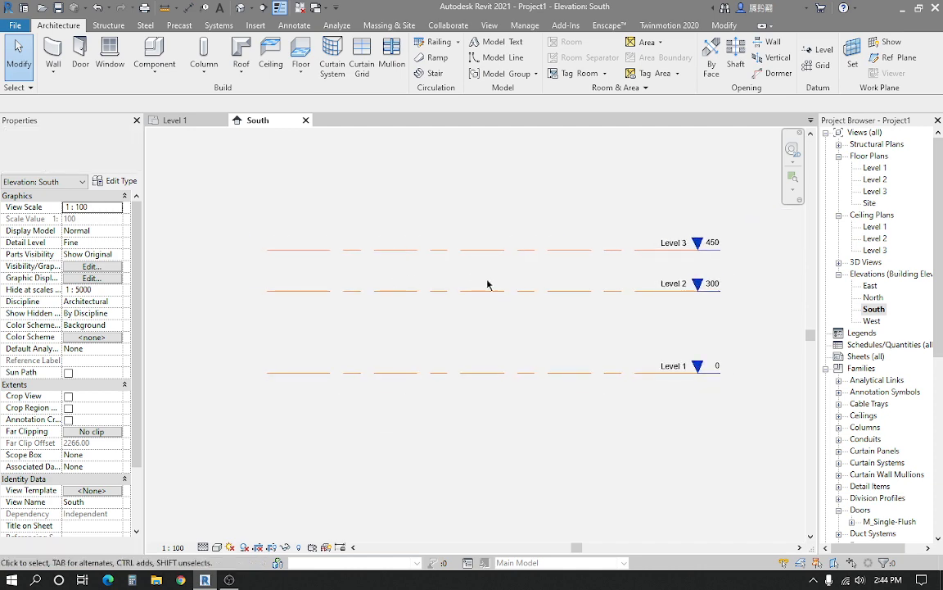
pyautogui.moveTo(521, 260); pyautogui.dragTo(512, 276, button='middle')
pyautogui.scroll(2, 512, 276)
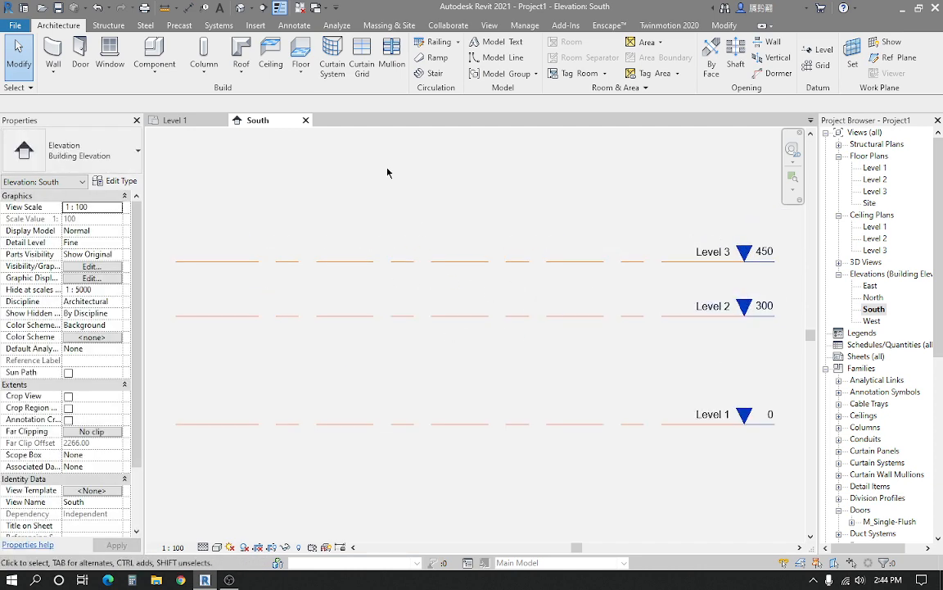
pyautogui.click(389, 25)
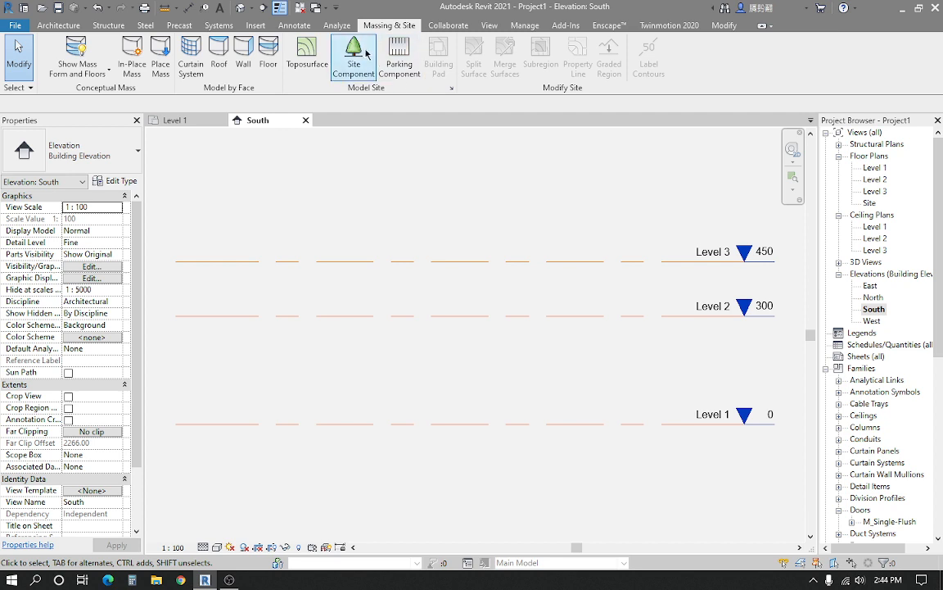
pyautogui.click(132, 57)
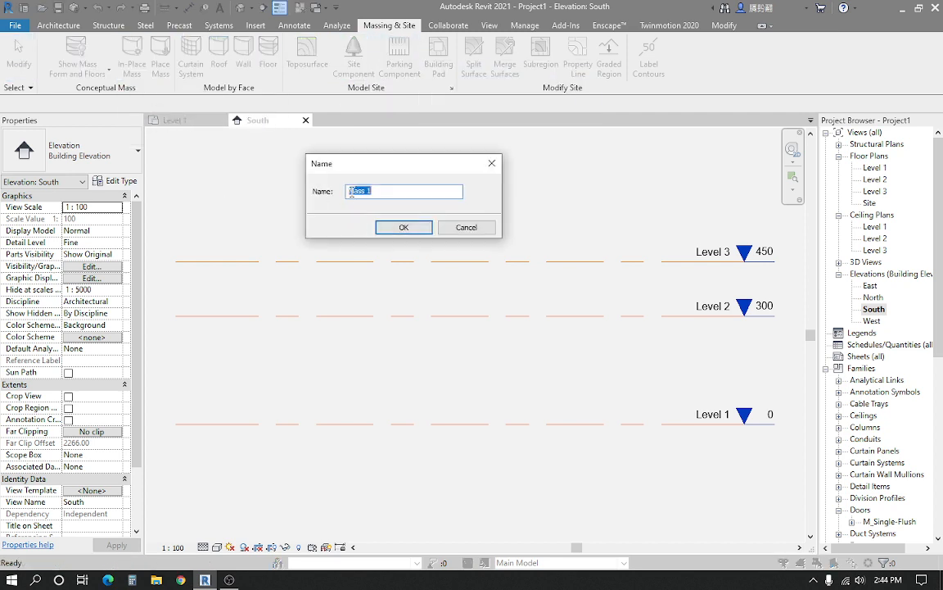
pyautogui.moveTo(372, 164); pyautogui.dragTo(350, 164)
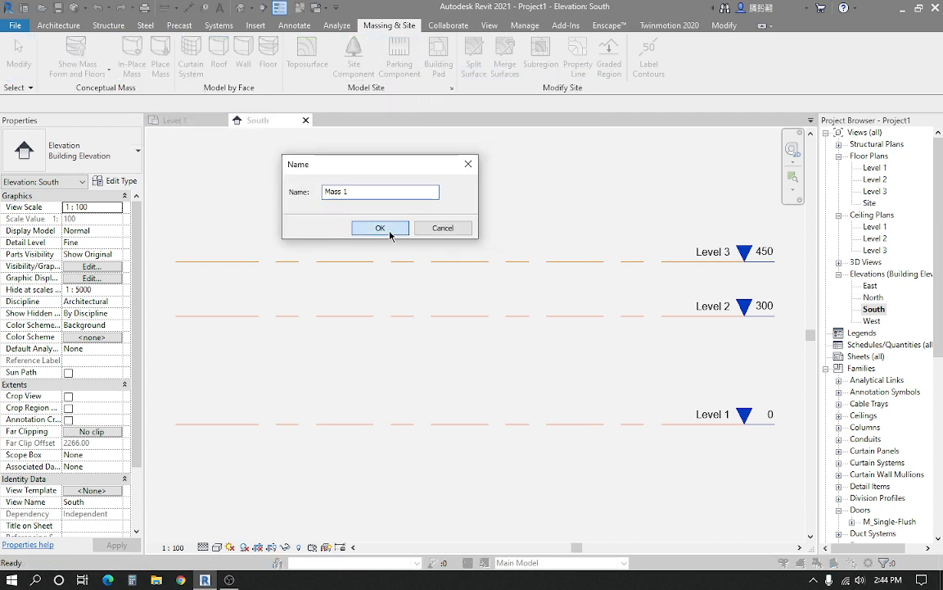
pyautogui.click(390, 230)
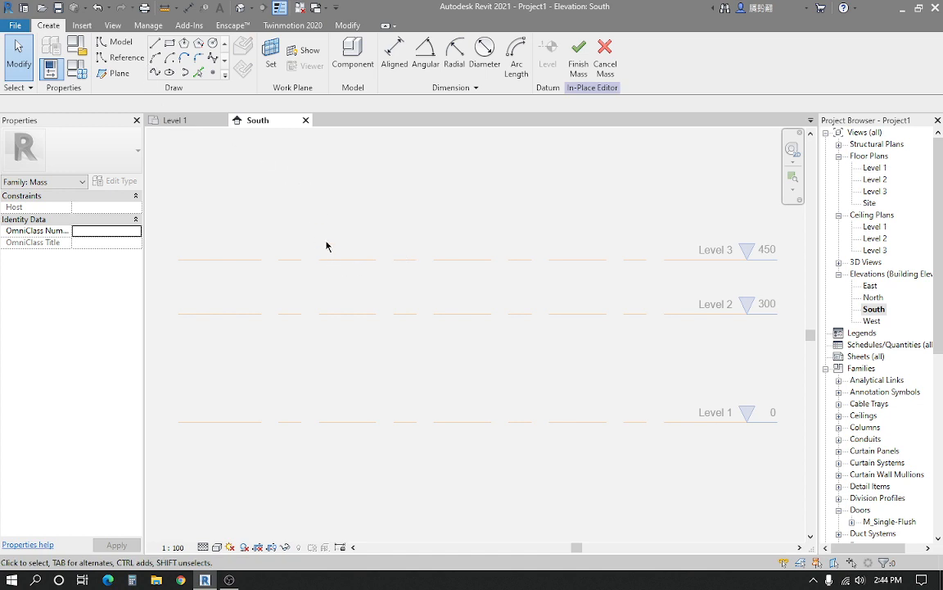
# Start a model line and set its work plane by name to Reference Plane : ctr
pyautogui.click(155, 43)
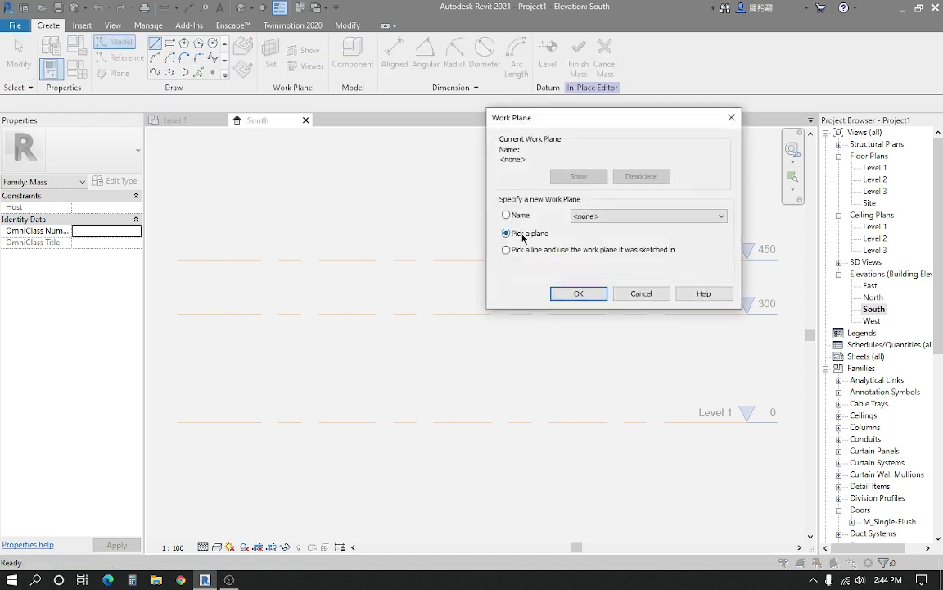
pyautogui.moveTo(523, 118); pyautogui.dragTo(413, 110)
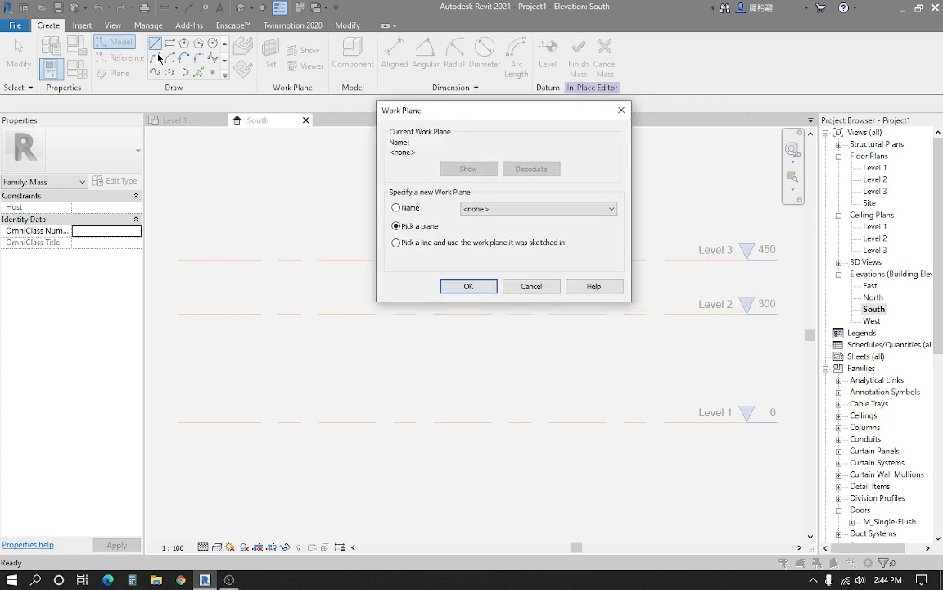
pyautogui.moveTo(426, 116); pyautogui.dragTo(366, 118)
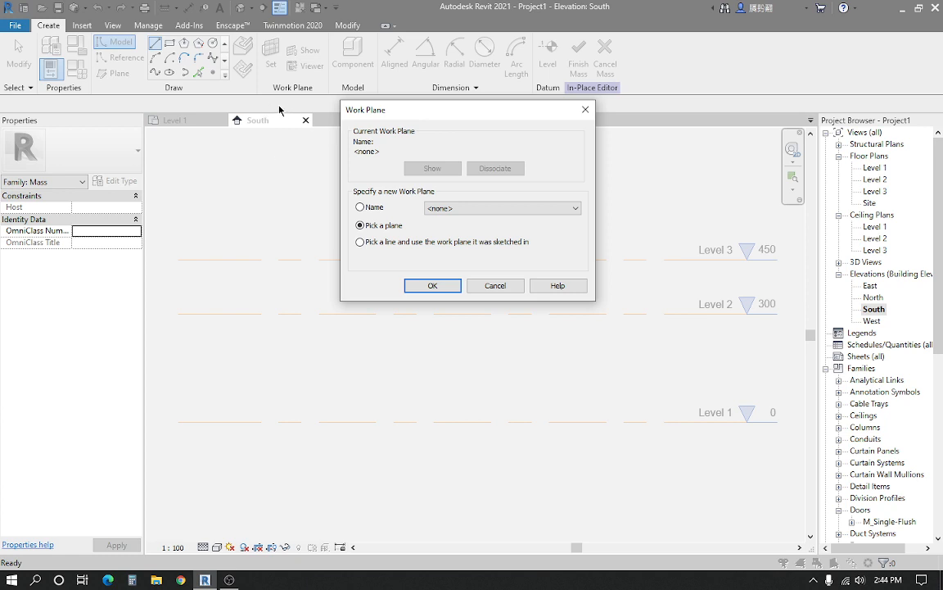
pyautogui.moveTo(401, 114); pyautogui.dragTo(439, 119)
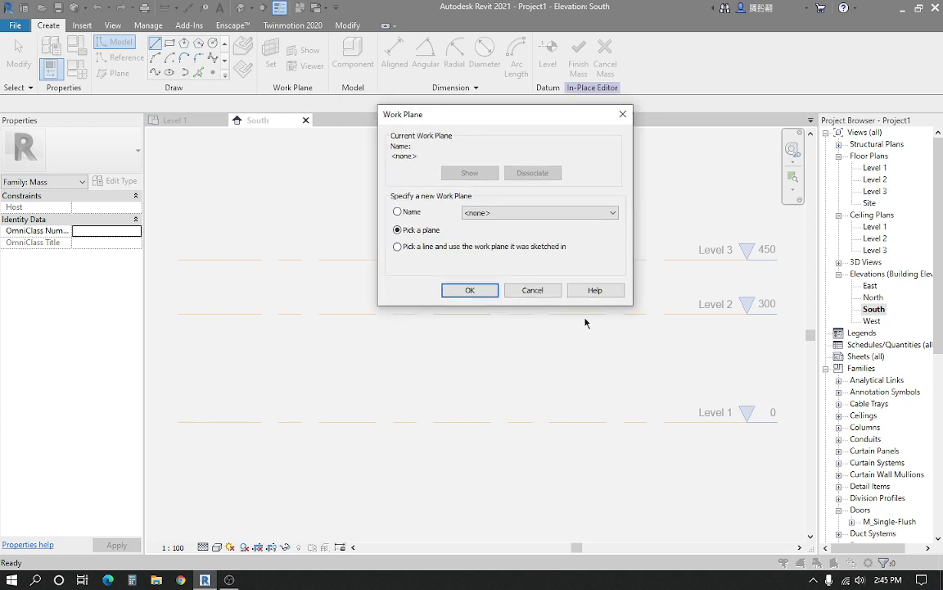
pyautogui.moveTo(400, 115); pyautogui.dragTo(370, 140)
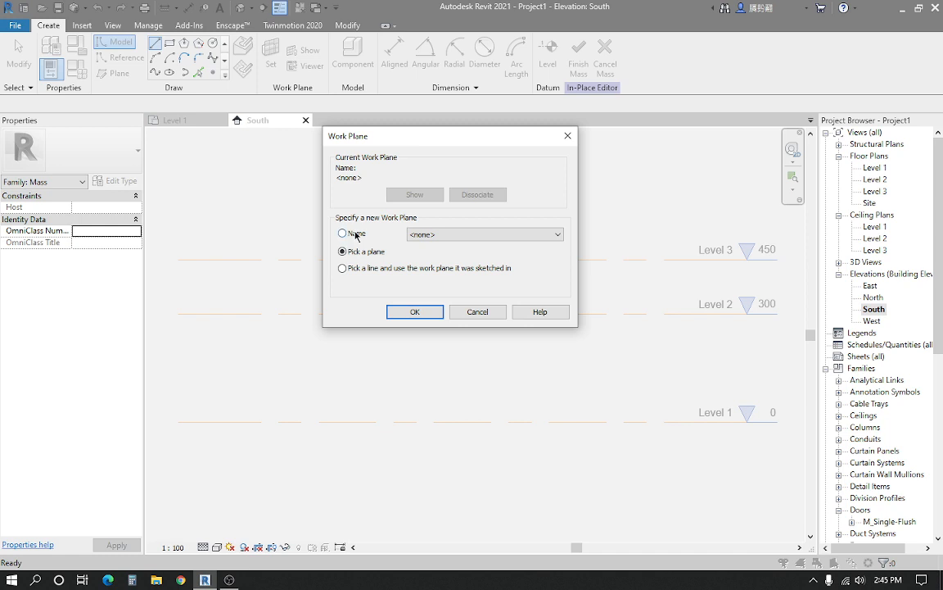
pyautogui.click(425, 234)
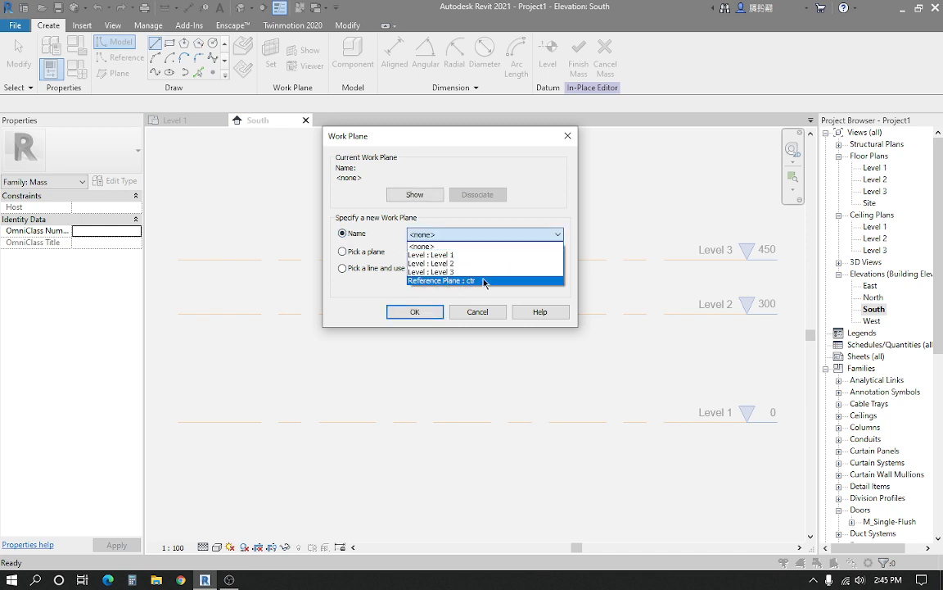
pyautogui.click(458, 280)
pyautogui.click(409, 311)
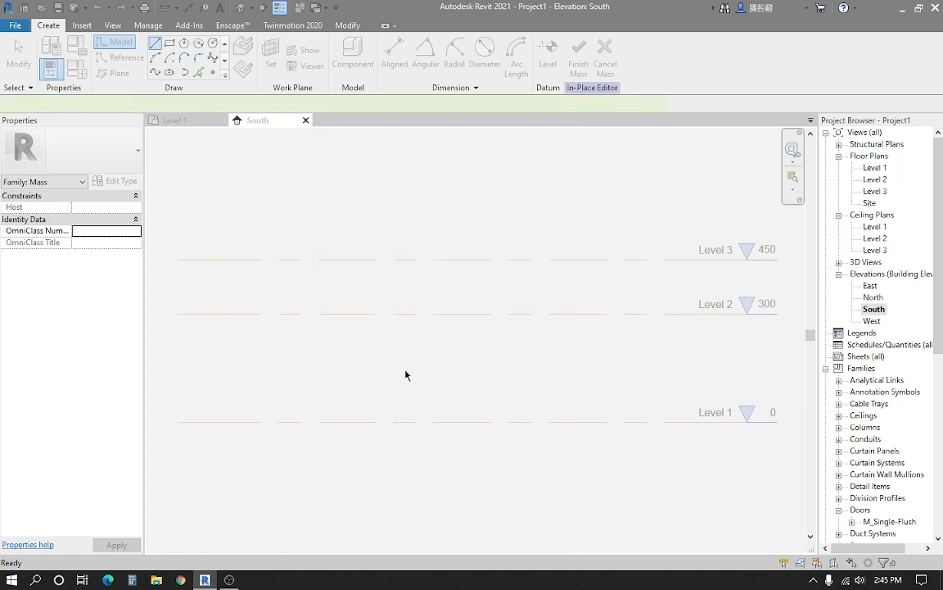
# Draw a 300 cm vertical model line from Level 1 up to Level 2 near the middle of the elevation
pyautogui.click(444, 417)
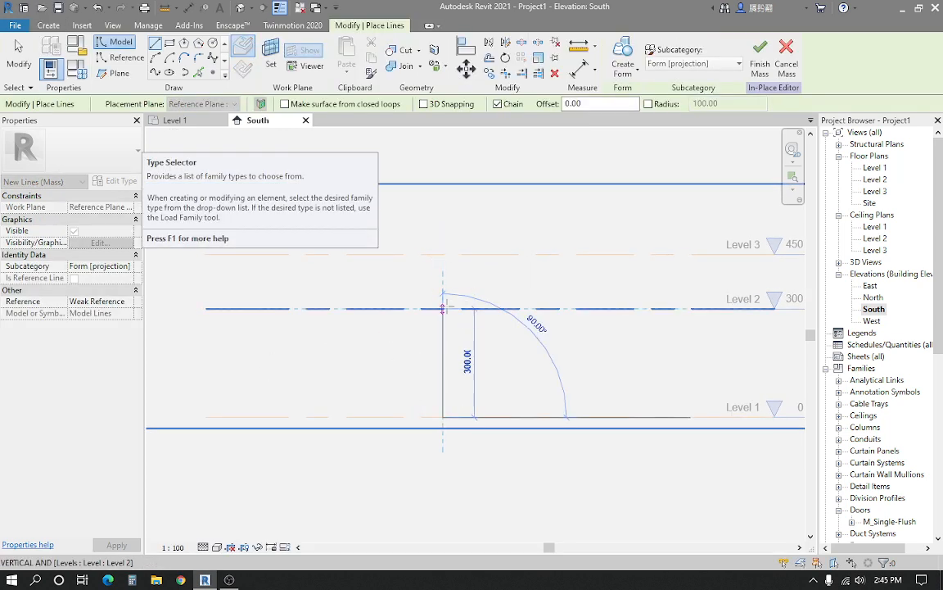
pyautogui.scroll(2, 445, 309)
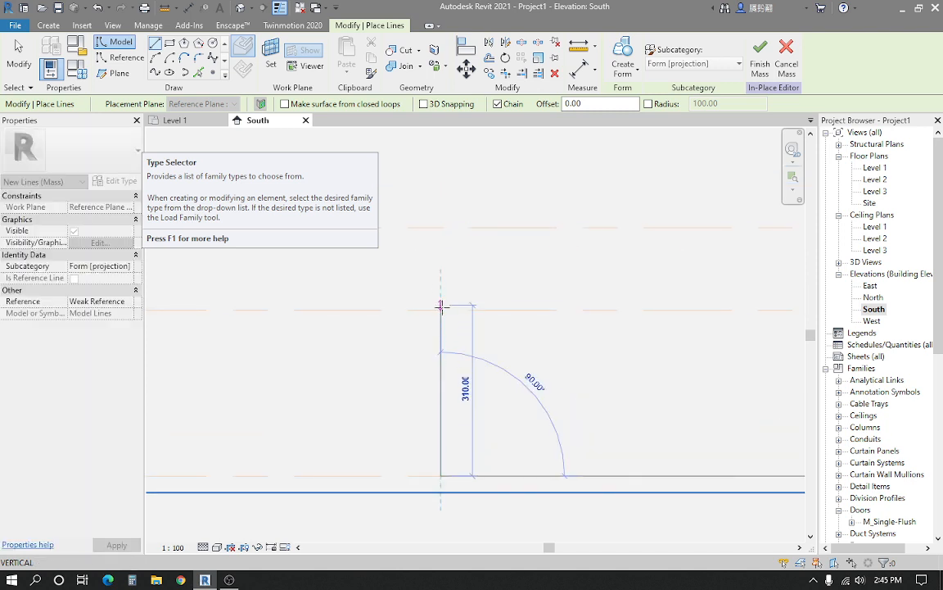
pyautogui.click(443, 309)
pyautogui.scroll(2, 474, 326)
pyautogui.moveTo(473, 325); pyautogui.dragTo(418, 308, button='middle')
pyautogui.scroll(-1, 419, 311)
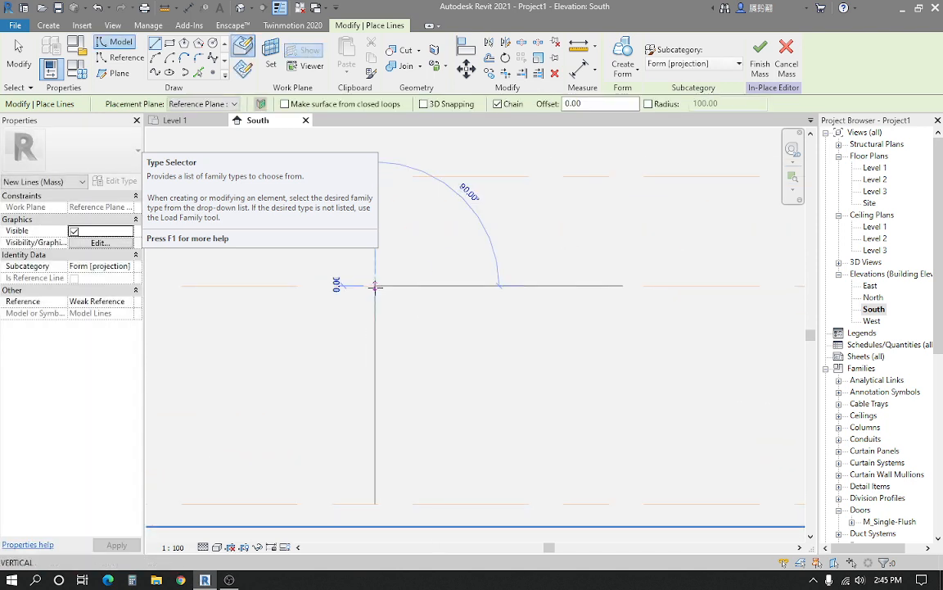
# Draw a horizontal line about 80 cm long to the right along Level 2 from the vertical line's upper end
pyautogui.scroll(2, 427, 286)
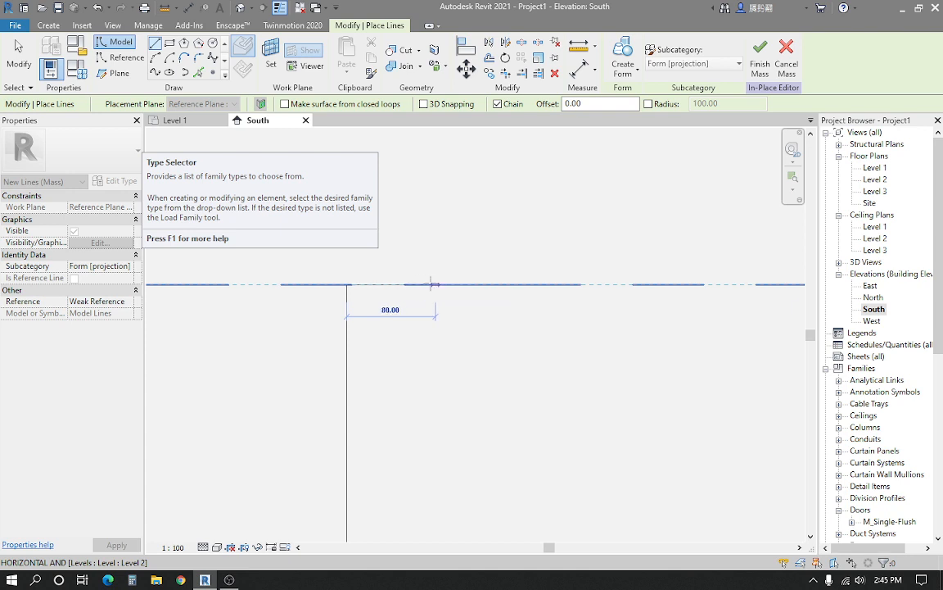
pyautogui.scroll(-1, 434, 284)
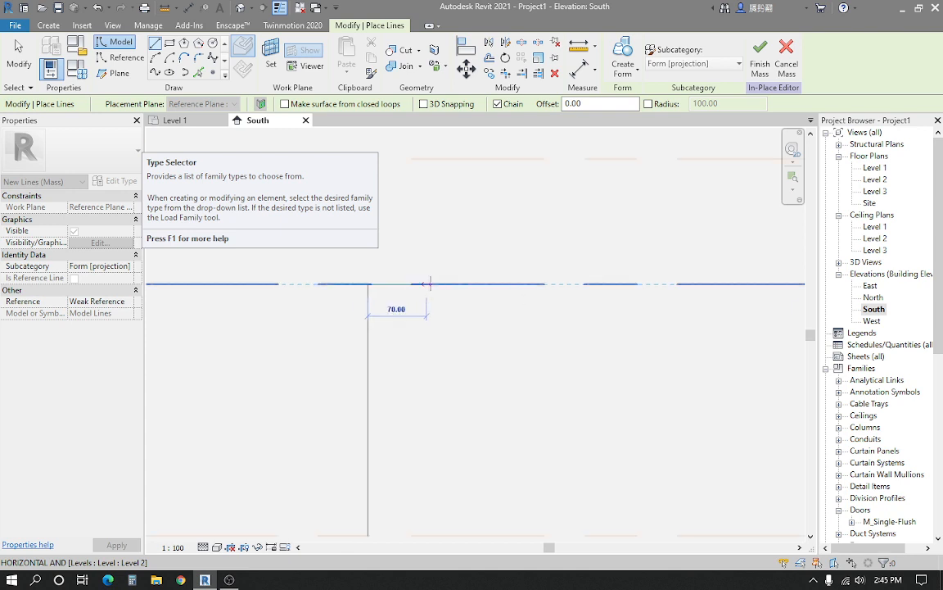
pyautogui.click(434, 285)
pyautogui.press('Escape')
pyautogui.moveTo(433, 284); pyautogui.dragTo(412, 210, button='middle')
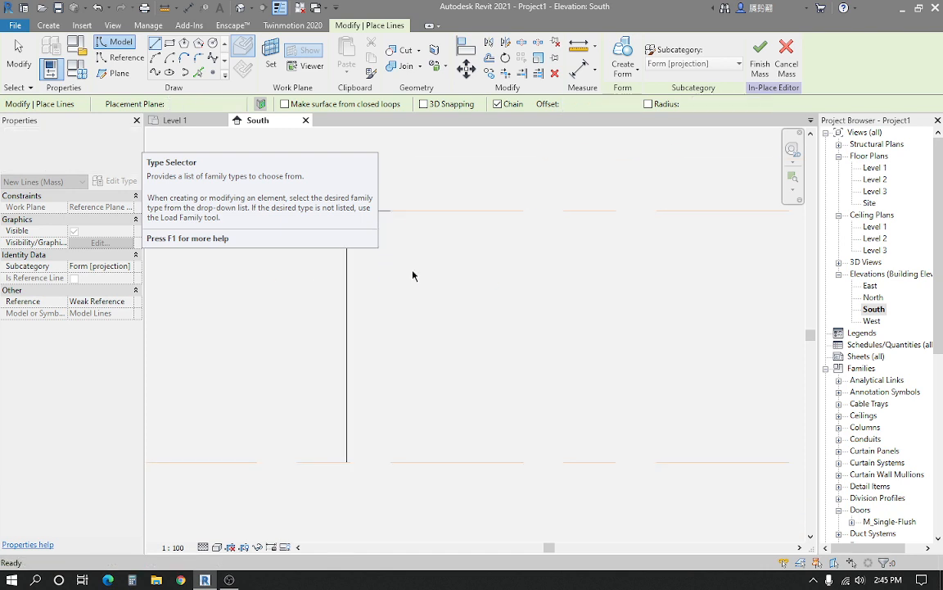
# Draw a 4 m horizontal line to the right along Level 1 from the vertical line's lower end
pyautogui.click(347, 462)
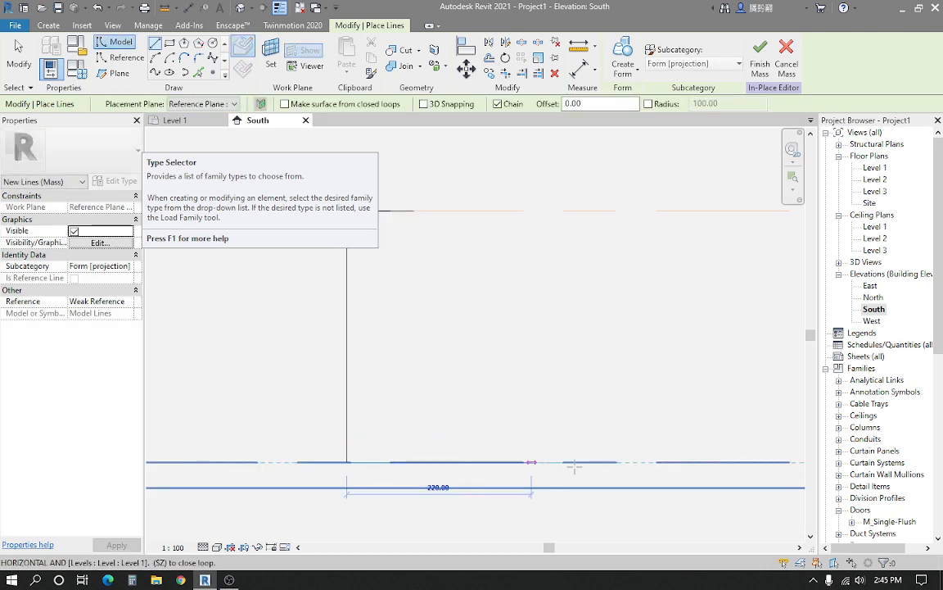
pyautogui.scroll(-2, 487, 453)
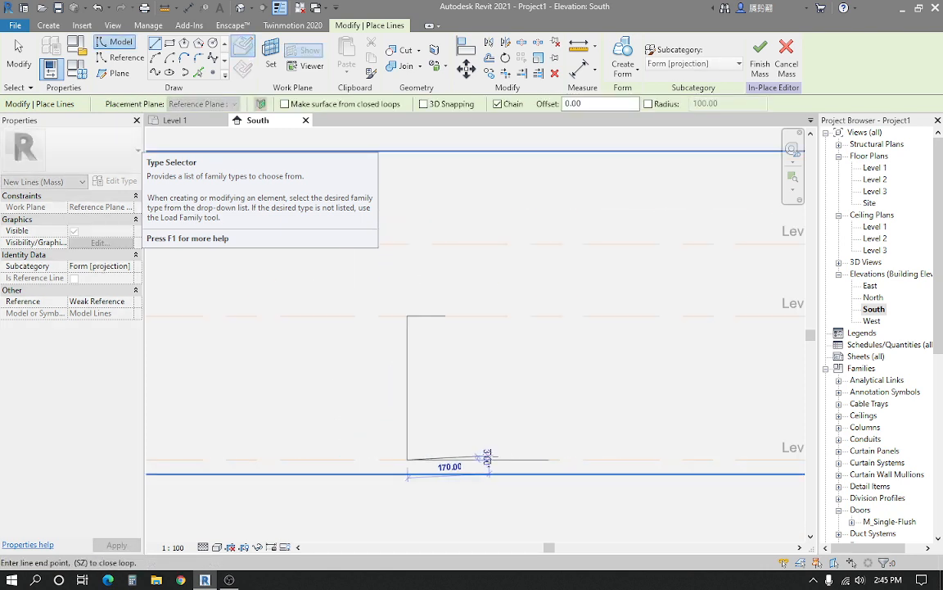
pyautogui.click(595, 460)
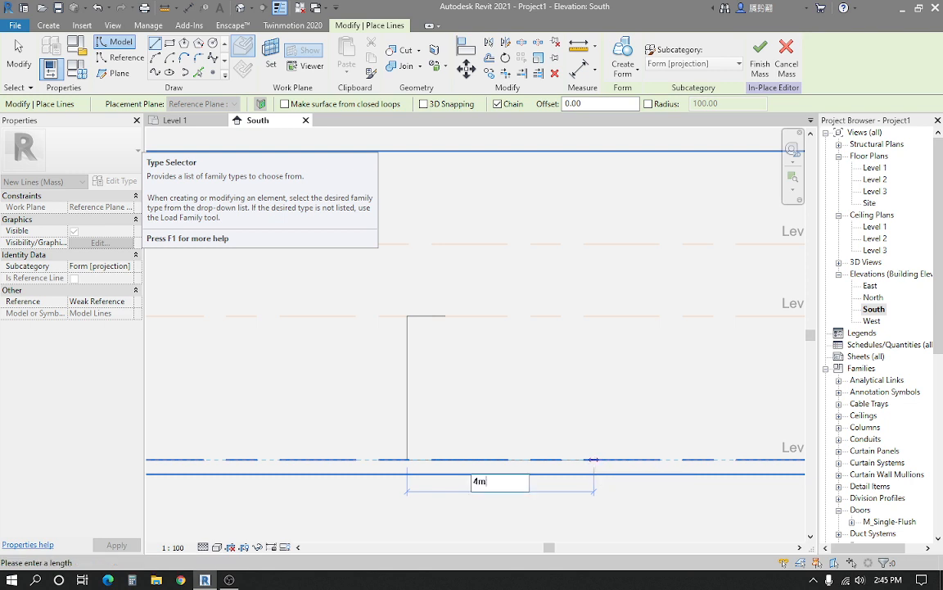
pyautogui.press('Escape')
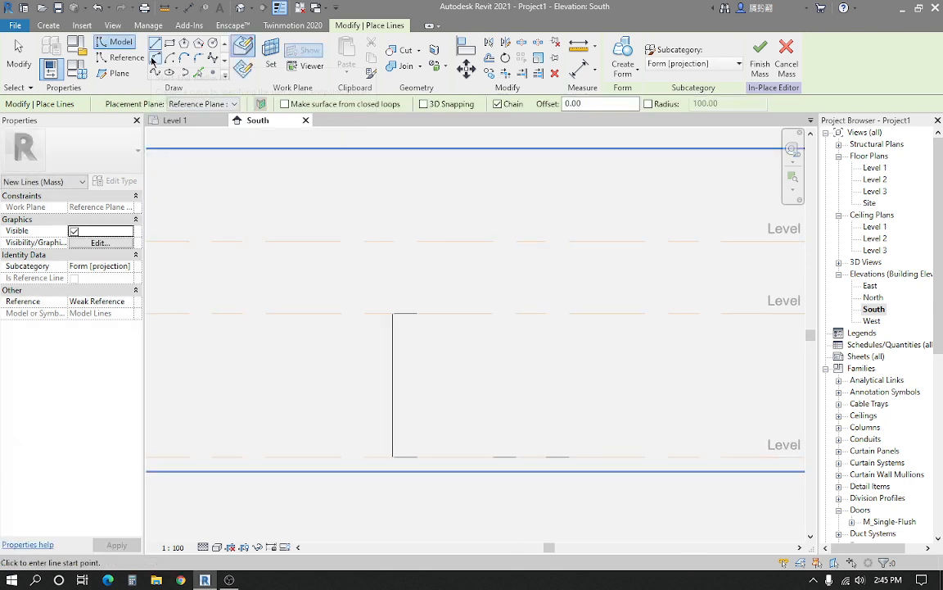
# Draw an outward-bulging start-end-radius arc, radius about 493 cm, from the Level 2 line's free end to the Level 1 line's free end
pyautogui.click(153, 59)
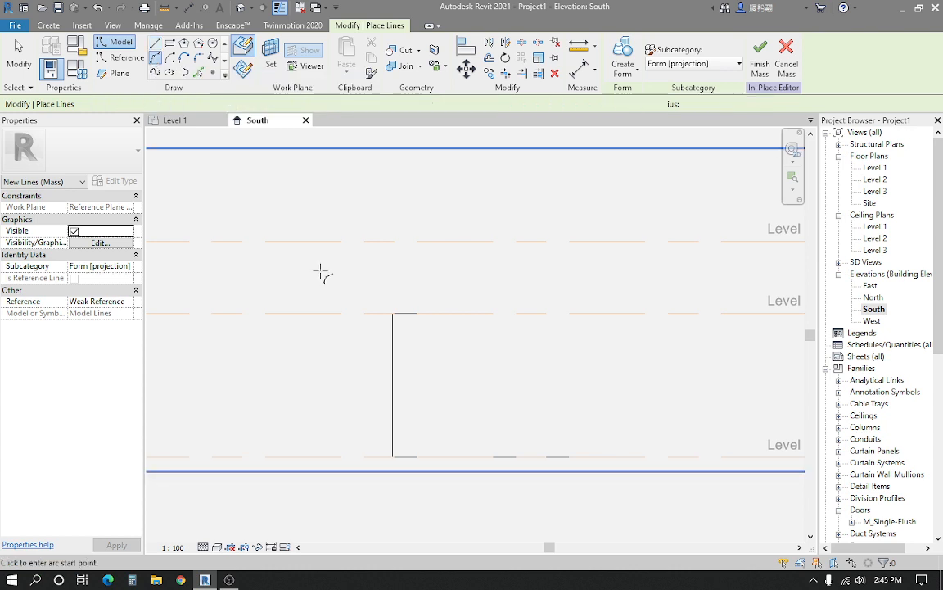
pyautogui.scroll(3, 434, 310)
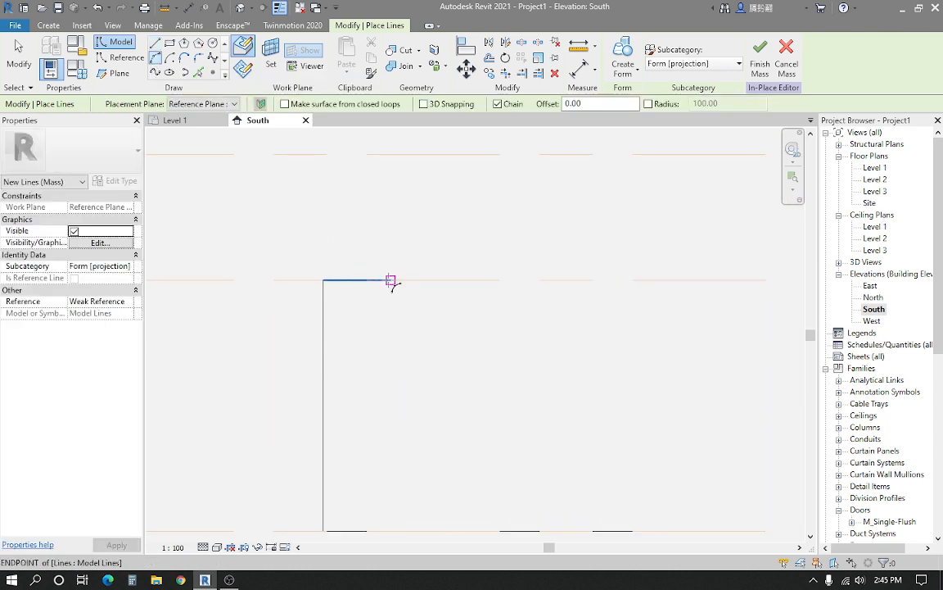
pyautogui.click(390, 280)
pyautogui.moveTo(628, 520); pyautogui.dragTo(568, 415, button='middle')
pyautogui.click(599, 426)
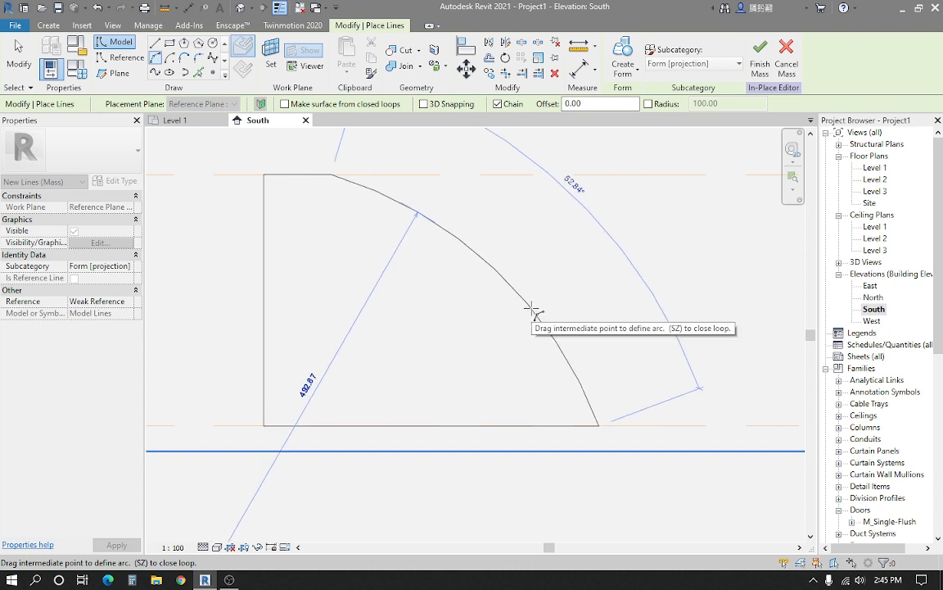
pyautogui.click(534, 312)
pyautogui.moveTo(495, 341); pyautogui.dragTo(530, 345, button='middle')
pyautogui.press('Escape')
pyautogui.scroll(-2, 425, 292)
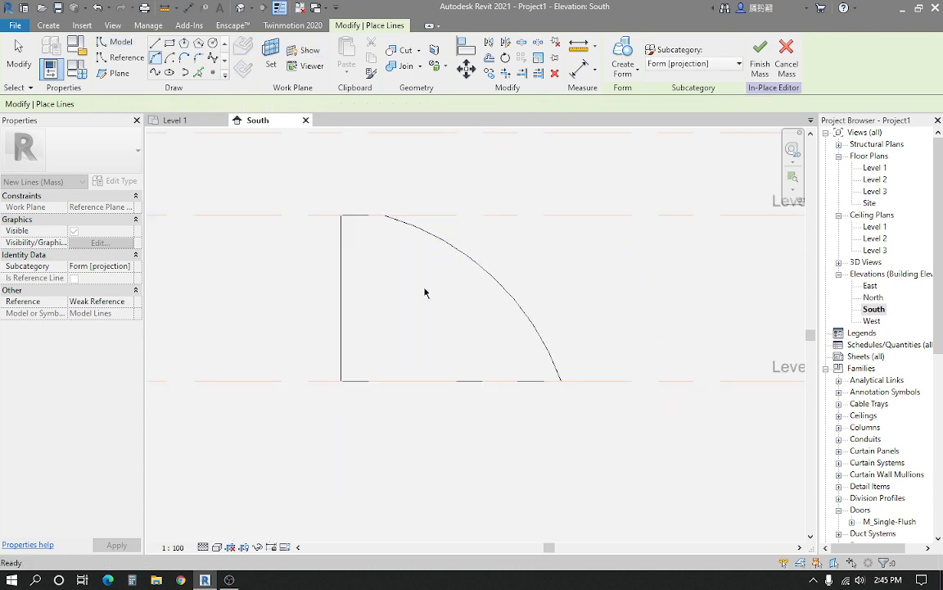
pyautogui.press('Escape')
# Open the default 3D view and delete the profile's two horizontal lines along Level 1 and Level 2
pyautogui.press('3')
pyautogui.press('d')
pyautogui.keyDown('shift'); pyautogui.moveTo(483, 388); pyautogui.dragTo(351, 281, button='middle'); pyautogui.keyUp('shift')
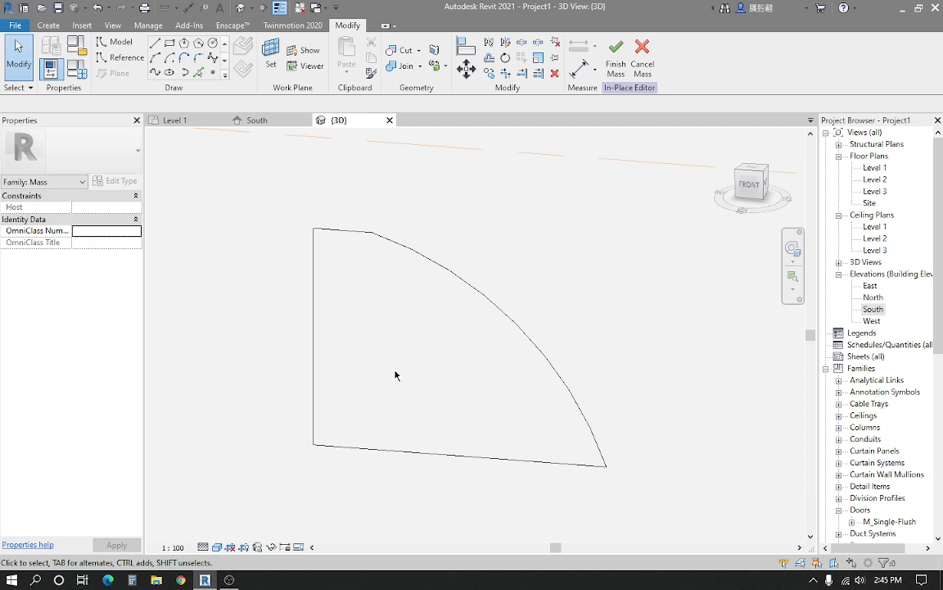
pyautogui.keyDown('shift'); pyautogui.moveTo(450, 375); pyautogui.dragTo(444, 354, button='middle'); pyautogui.keyUp('shift')
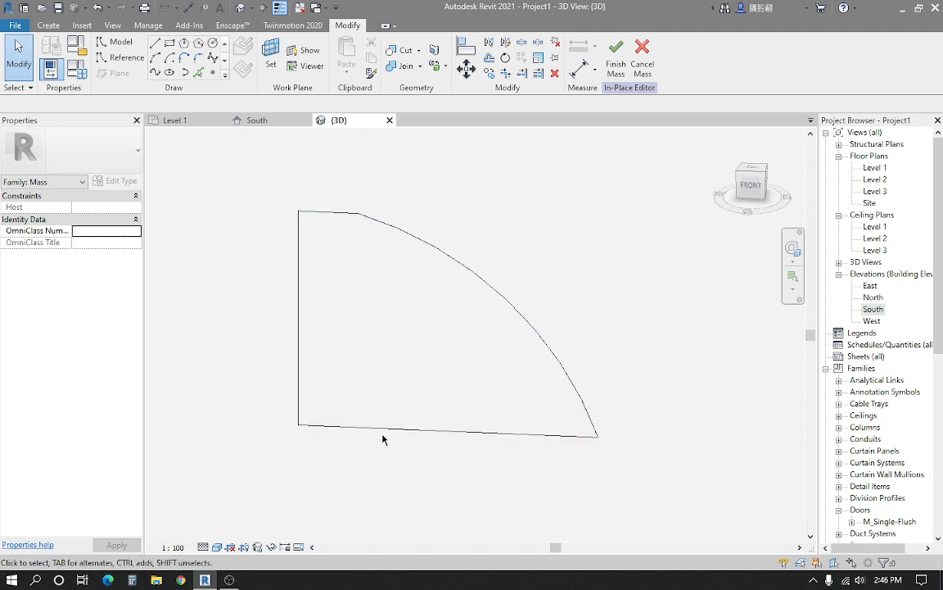
pyautogui.moveTo(383, 440); pyautogui.dragTo(372, 396, button='middle')
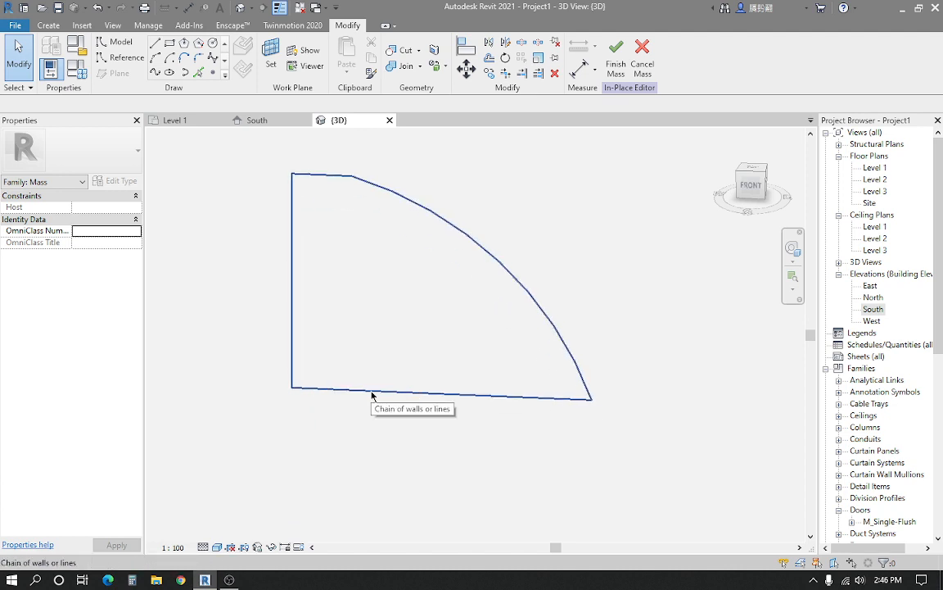
pyautogui.press('Tab')
pyautogui.click(371, 395)
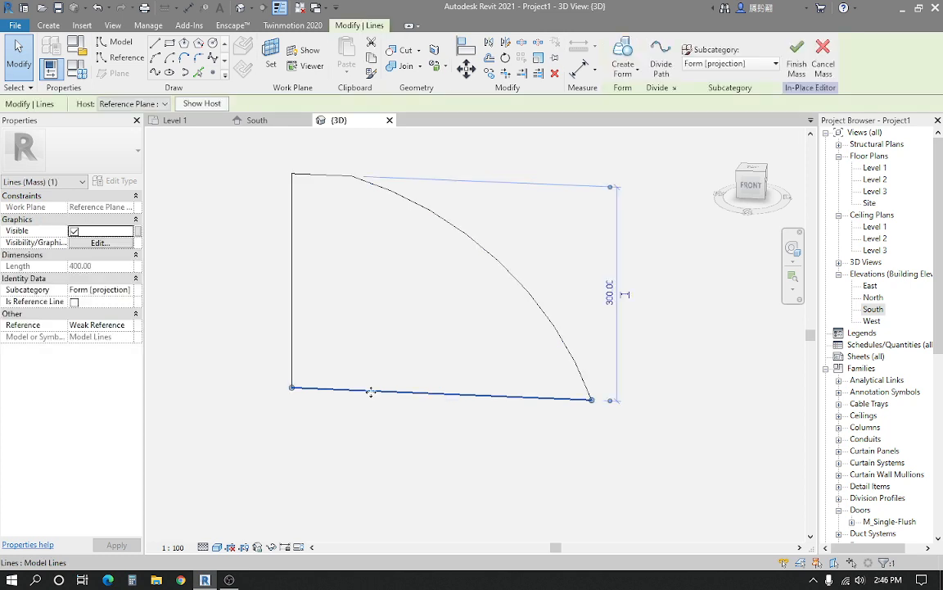
pyautogui.keyDown('ctrl'); pyautogui.click(322, 176); pyautogui.keyUp('ctrl')
pyautogui.moveTo(363, 267); pyautogui.dragTo(341, 320, button='middle')
pyautogui.press('Delete')
pyautogui.scroll(-1, 340, 287)
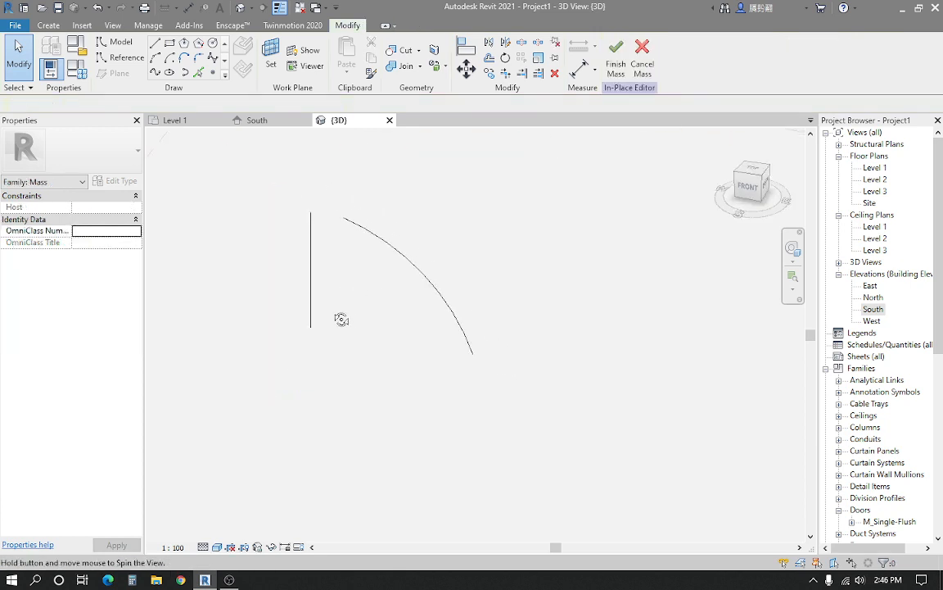
# Create a solid form from the arc and the vertical line, choosing the revolved dome over the flat surface
pyautogui.click(392, 244)
pyautogui.keyDown('ctrl'); pyautogui.click(311, 258); pyautogui.keyUp('ctrl')
pyautogui.keyDown('shift'); pyautogui.moveTo(350, 272); pyautogui.dragTo(395, 280, button='middle'); pyautogui.keyUp('shift')
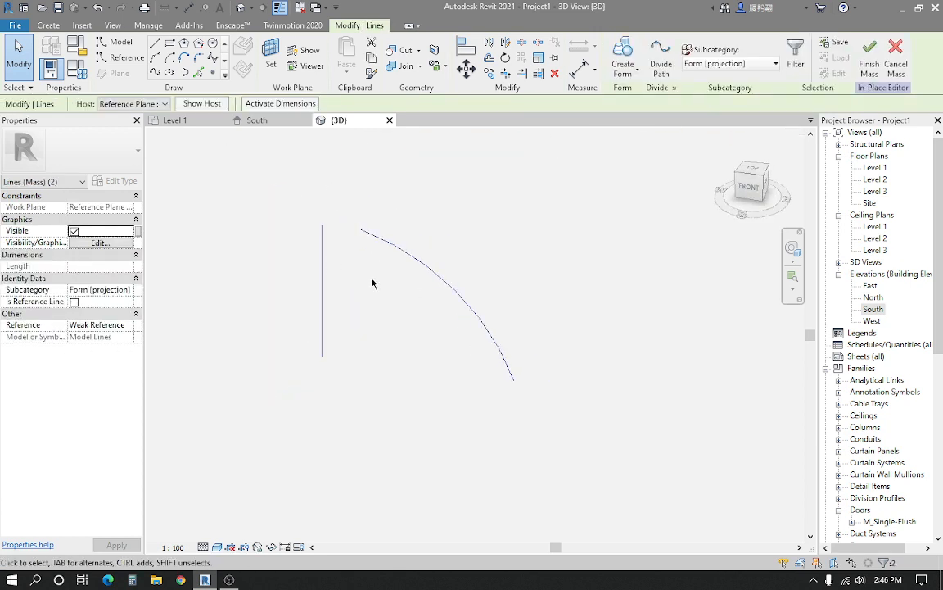
pyautogui.moveTo(451, 251); pyautogui.dragTo(454, 256, button='middle')
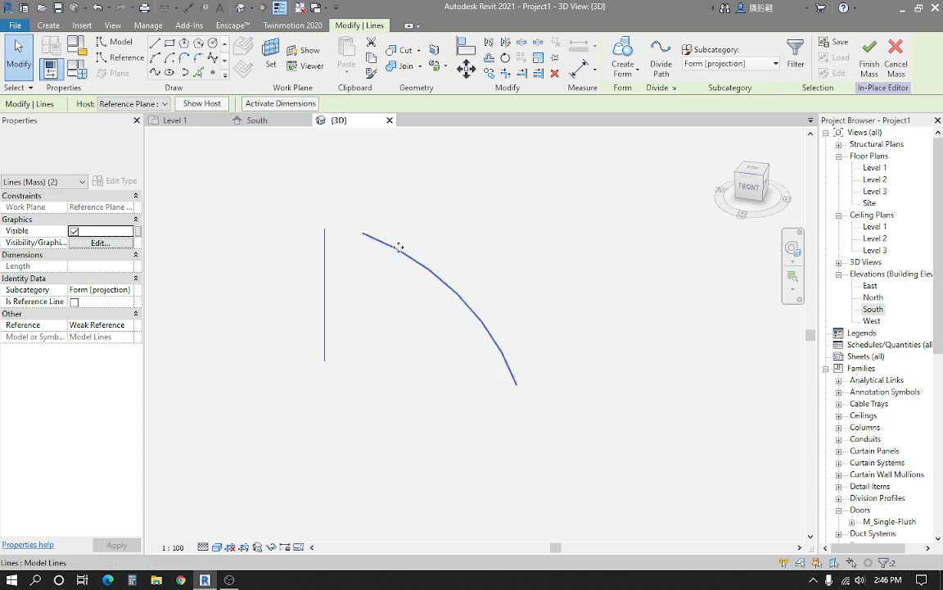
pyautogui.click(620, 76)
pyautogui.click(643, 101)
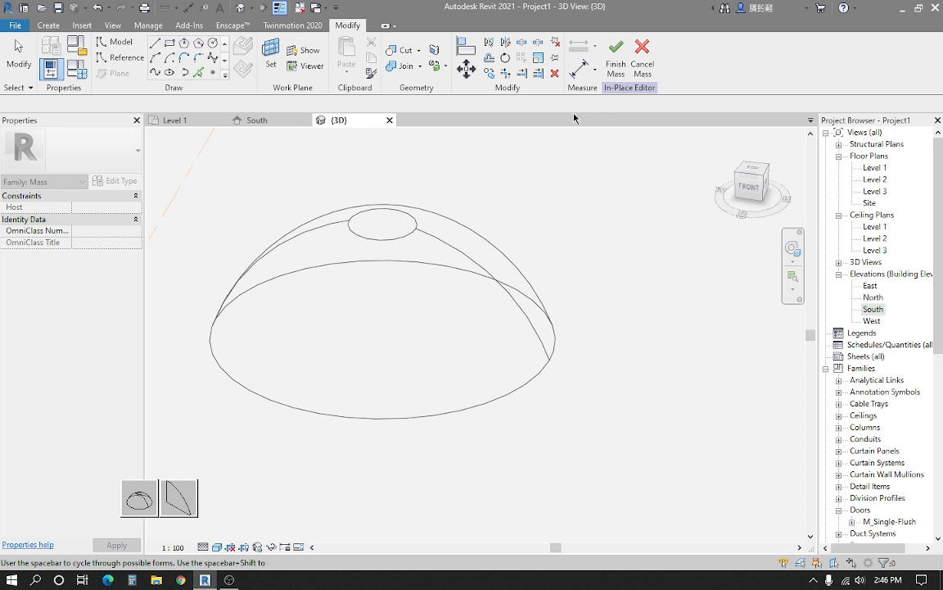
pyautogui.click(195, 500)
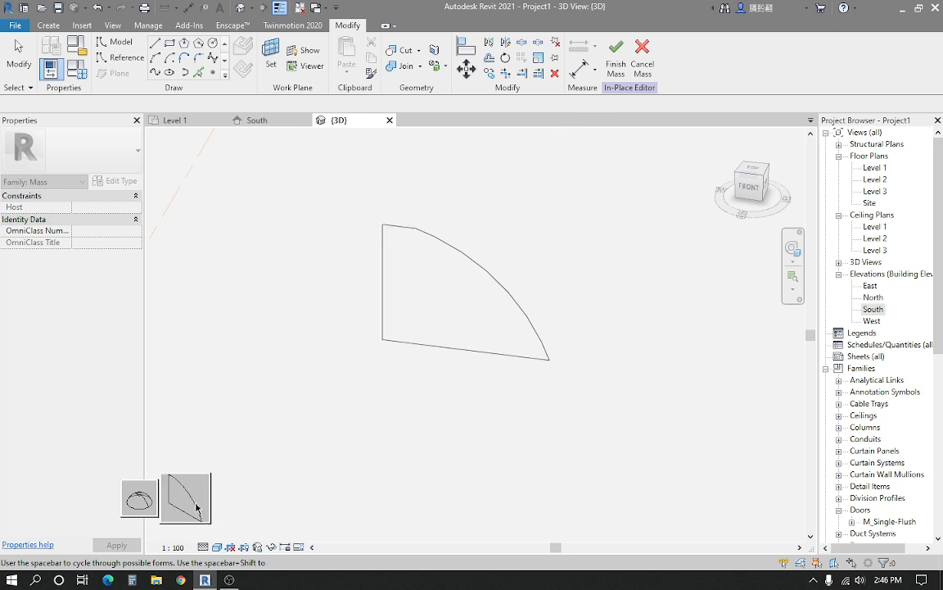
pyautogui.click(150, 508)
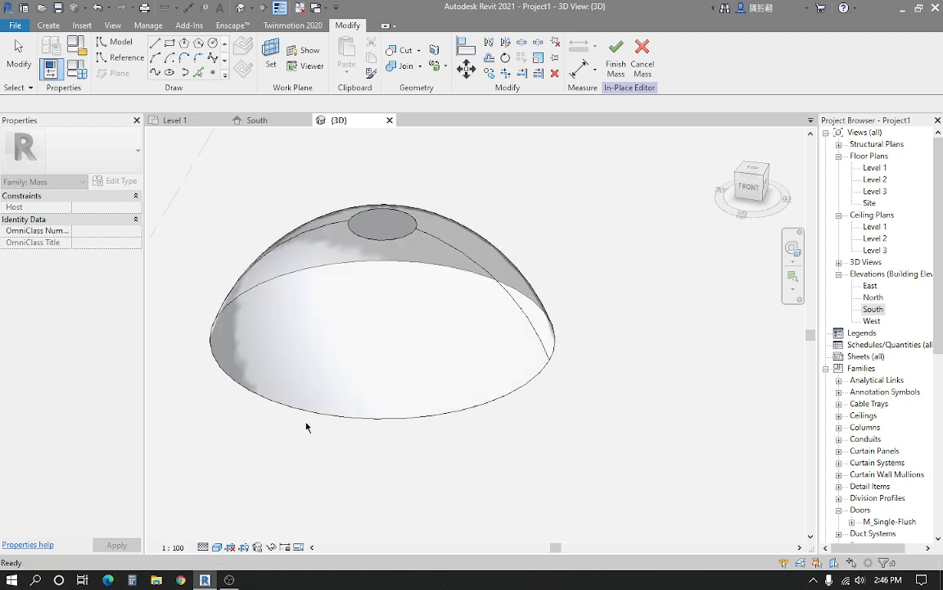
# Apply Divide Surface to the front half of the dome's curved surface
pyautogui.keyDown('shift'); pyautogui.moveTo(307, 427); pyautogui.dragTo(425, 454, button='middle'); pyautogui.keyUp('shift')
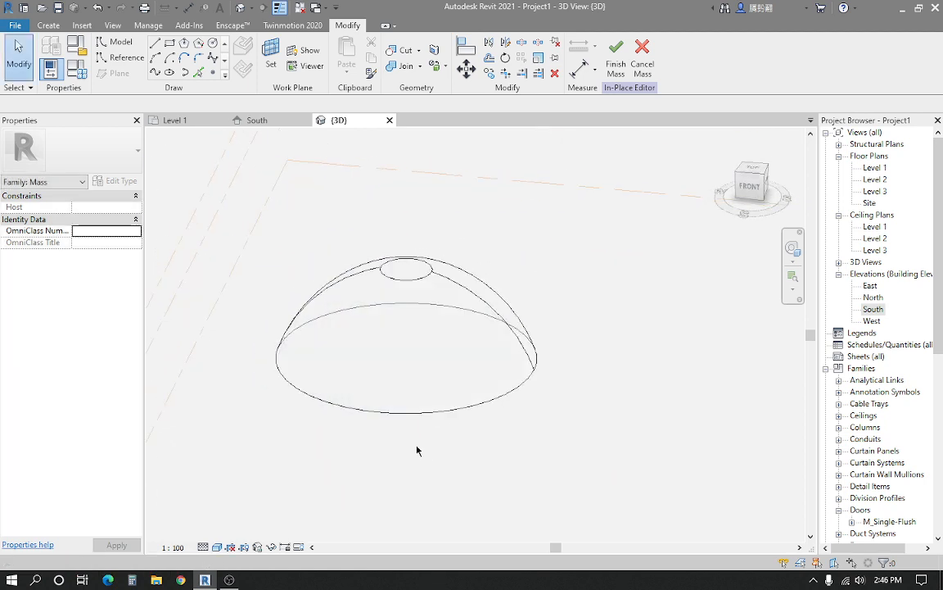
pyautogui.keyDown('shift'); pyautogui.moveTo(435, 375); pyautogui.dragTo(499, 455, button='middle'); pyautogui.keyUp('shift')
pyautogui.scroll(-3, 499, 455)
pyautogui.keyDown('shift'); pyautogui.moveTo(639, 452); pyautogui.dragTo(512, 383, button='middle'); pyautogui.keyUp('shift')
pyautogui.scroll(5, 471, 426)
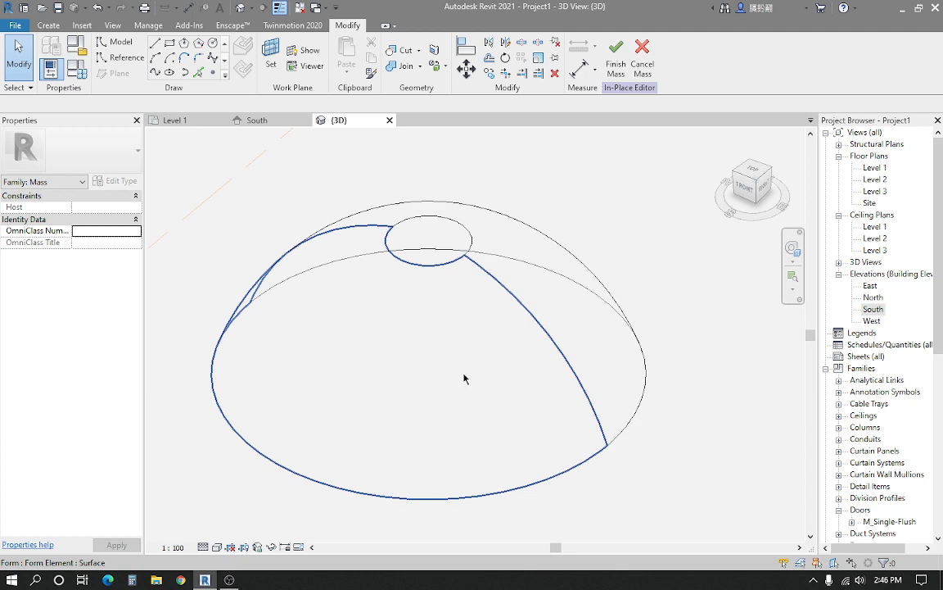
pyautogui.click(604, 358)
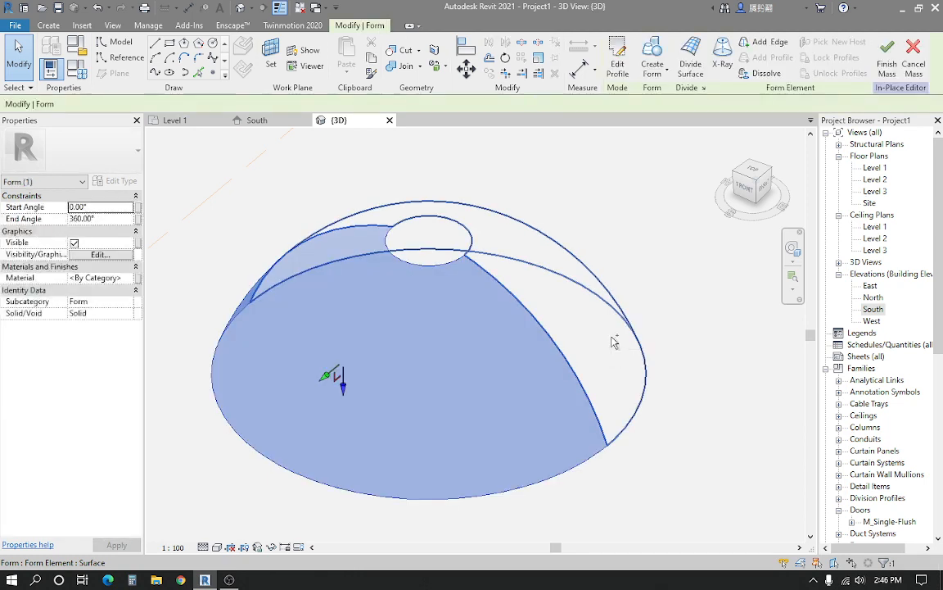
pyautogui.keyDown('ctrl'); pyautogui.click(500, 394); pyautogui.keyUp('ctrl')
pyautogui.click(537, 399)
pyautogui.click(701, 469)
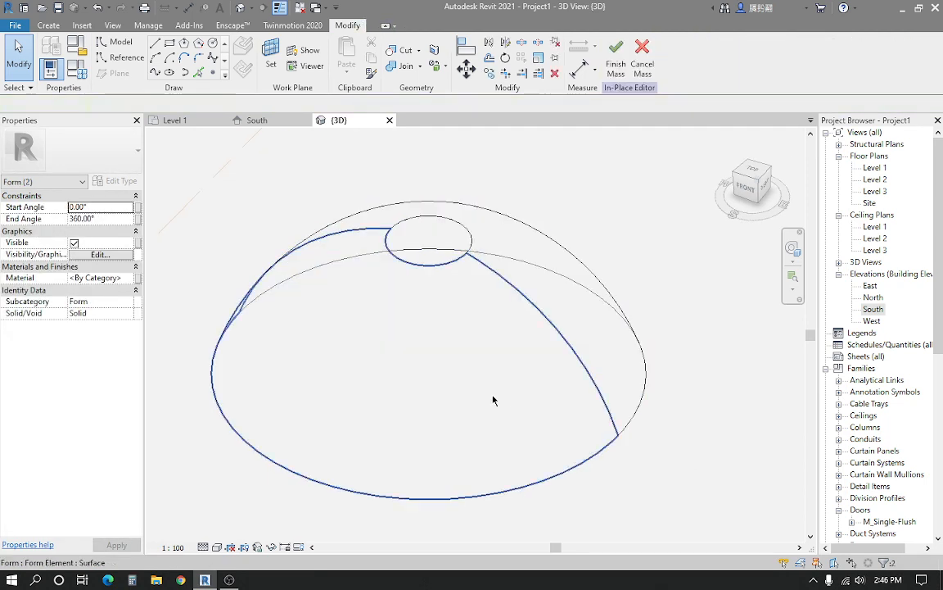
pyautogui.click(425, 387)
pyautogui.moveTo(425, 388); pyautogui.dragTo(522, 378, button='middle')
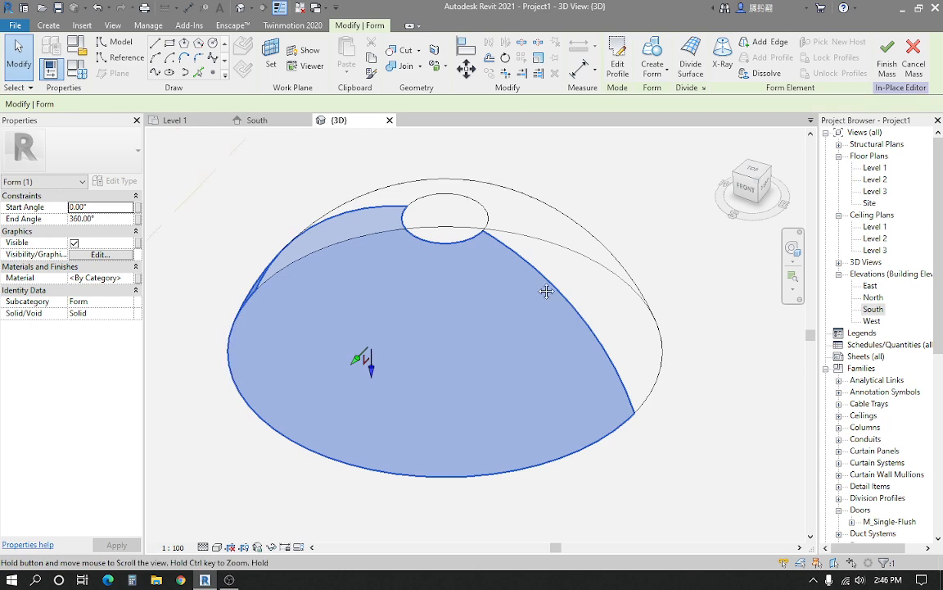
pyautogui.click(690, 72)
# Divide the rear half of the dome's curved surface as well and clear the selection
pyautogui.keyDown('shift'); pyautogui.moveTo(547, 331); pyautogui.dragTo(581, 313, button='middle'); pyautogui.keyUp('shift')
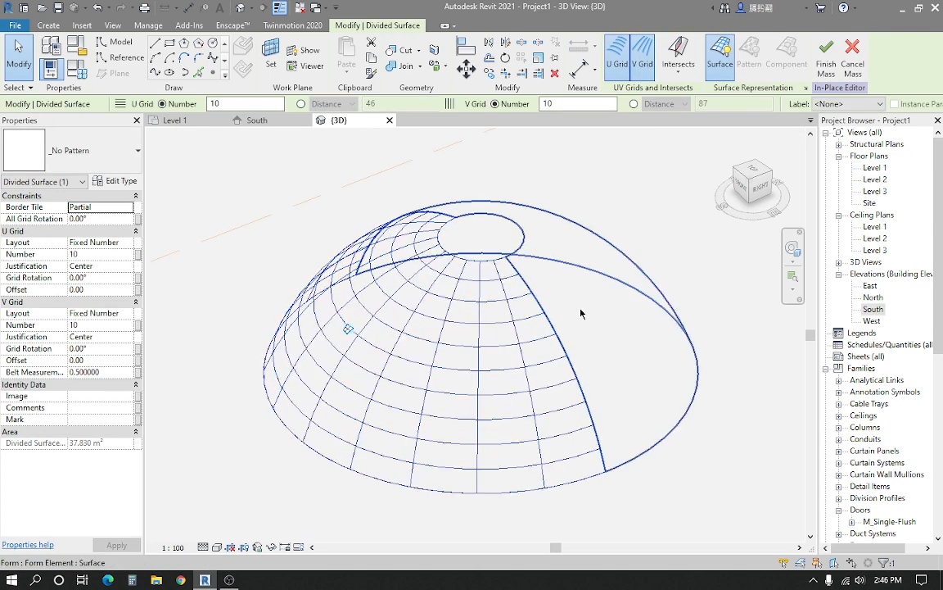
pyautogui.click(580, 313)
pyautogui.click(621, 55)
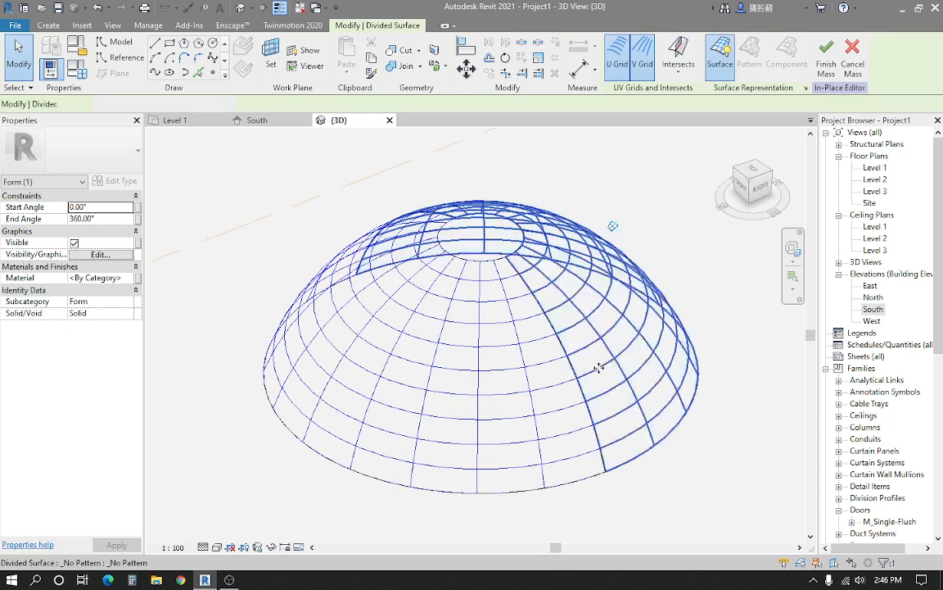
pyautogui.keyDown('shift'); pyautogui.moveTo(599, 367); pyautogui.dragTo(773, 429, button='middle'); pyautogui.keyUp('shift')
pyautogui.click(774, 432)
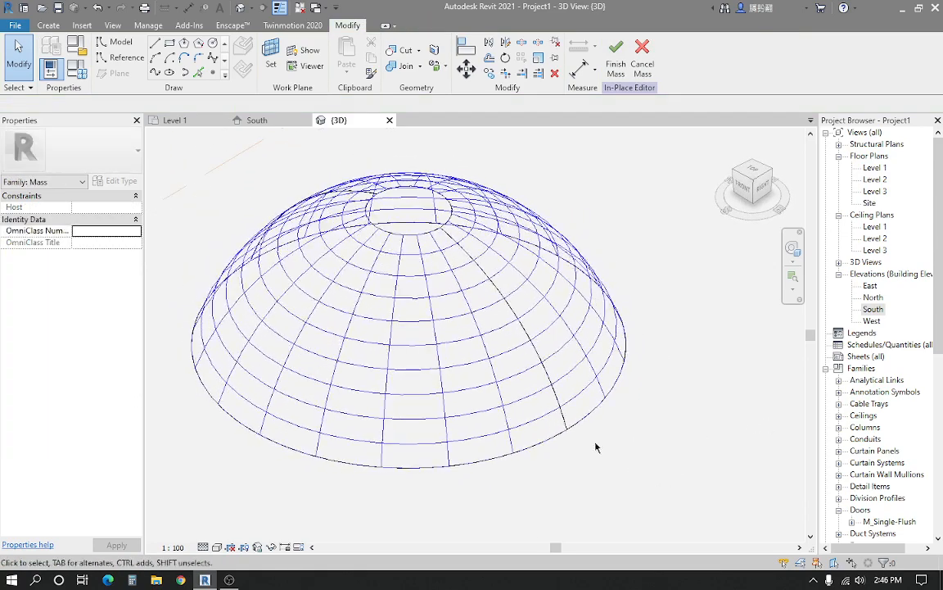
# Examine the grid lines across the dome's two divided surfaces
pyautogui.scroll(1, 425, 321)
pyautogui.moveTo(426, 322); pyautogui.dragTo(475, 325, button='middle')
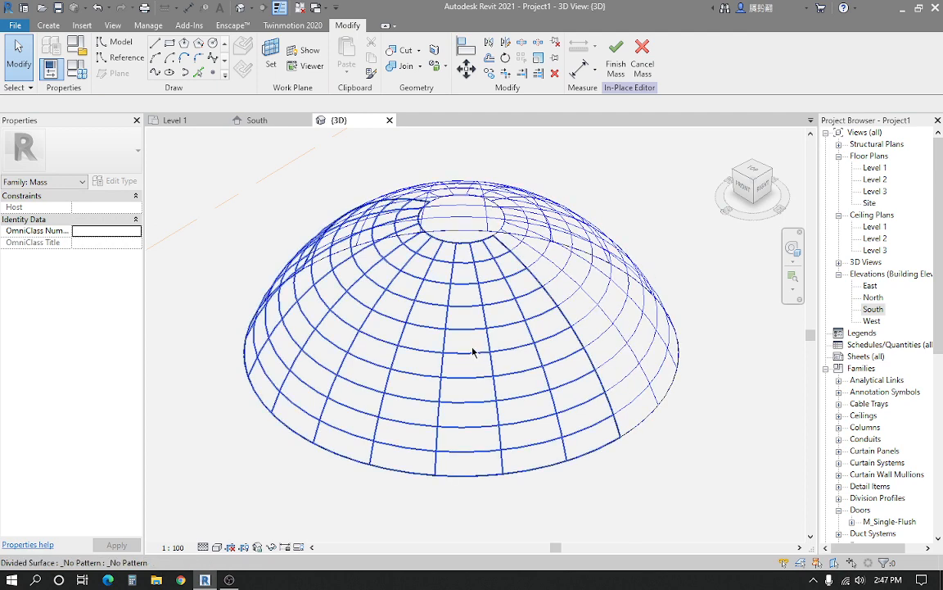
pyautogui.scroll(-1, 475, 349)
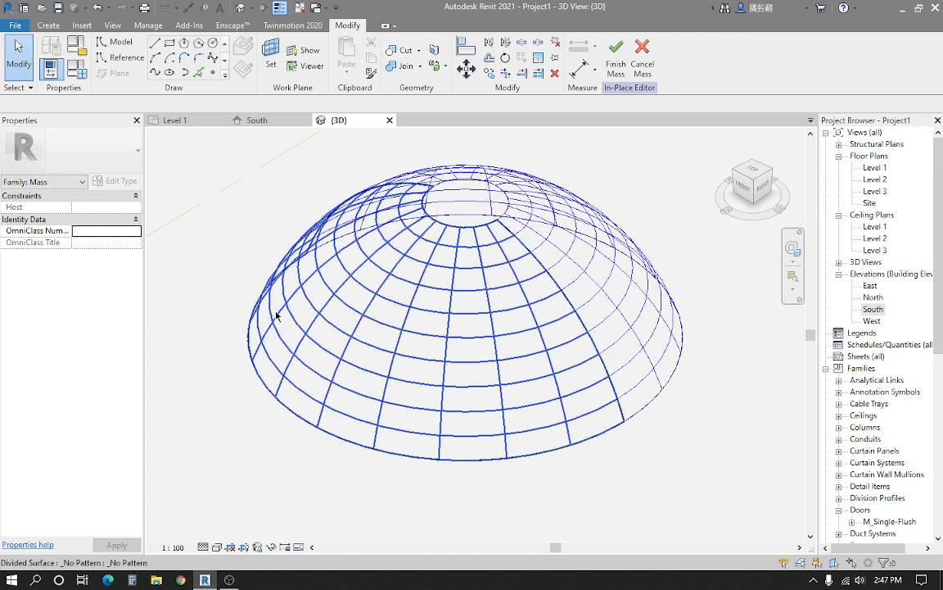
pyautogui.moveTo(261, 280); pyautogui.dragTo(243, 294, button='middle')
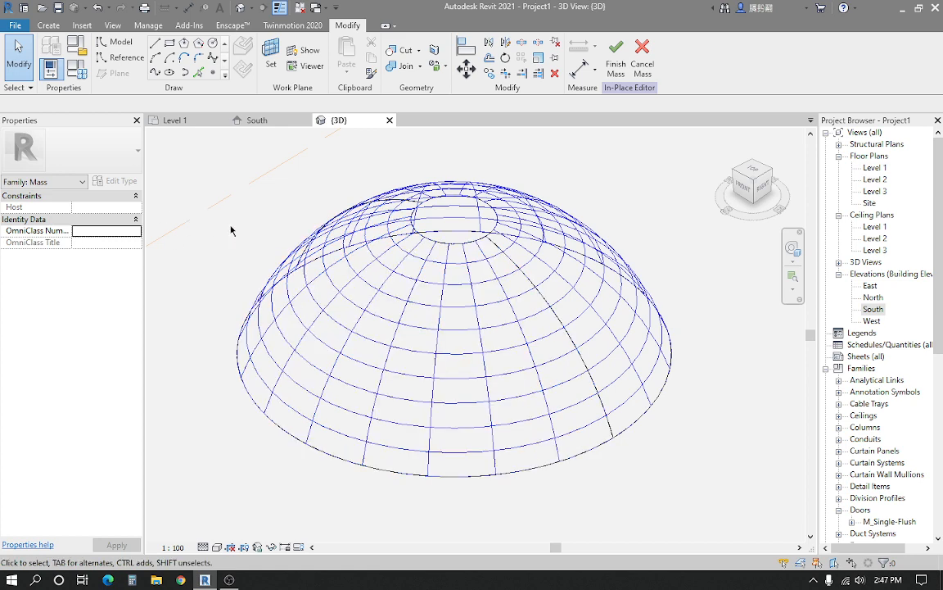
pyautogui.scroll(3, 267, 229)
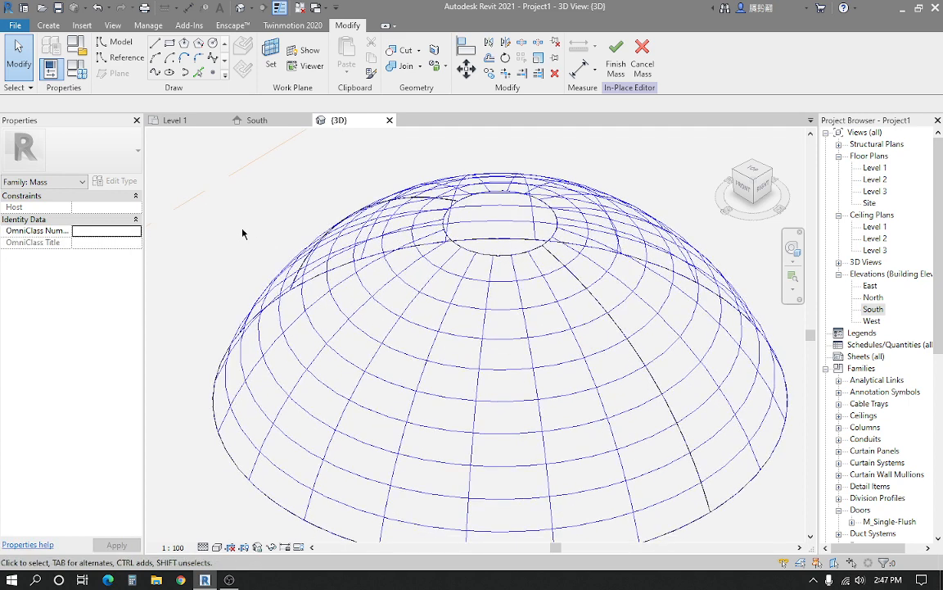
pyautogui.keyDown('shift'); pyautogui.moveTo(244, 237); pyautogui.dragTo(420, 312, button='middle'); pyautogui.keyUp('shift')
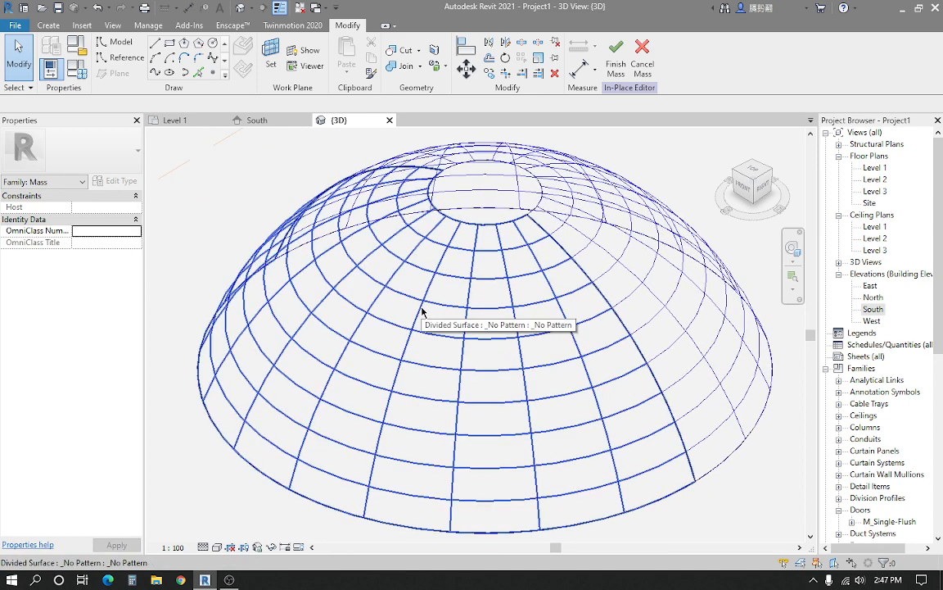
pyautogui.scroll(3, 421, 312)
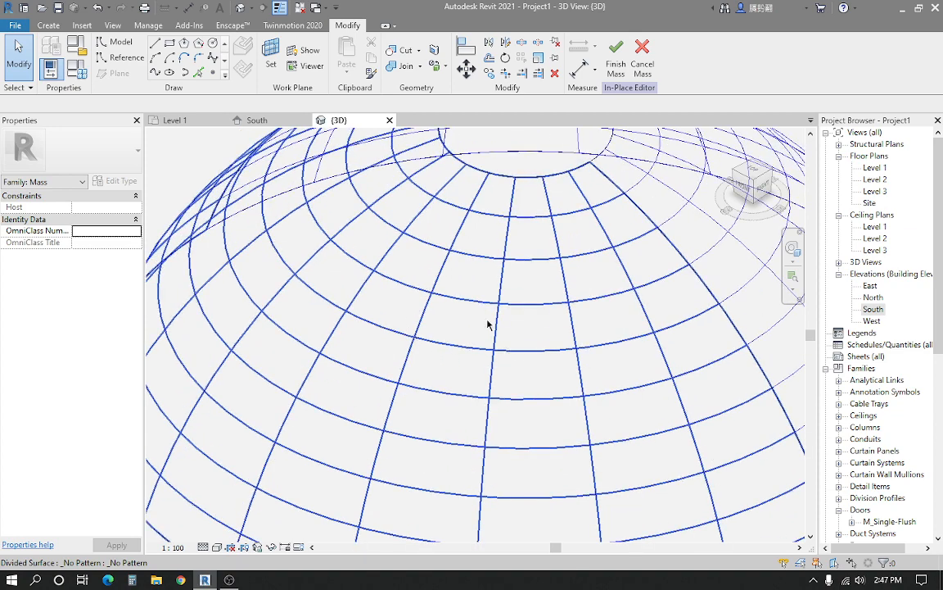
pyautogui.press('Tab')
pyautogui.click(417, 331)
pyautogui.scroll(-5, 401, 320)
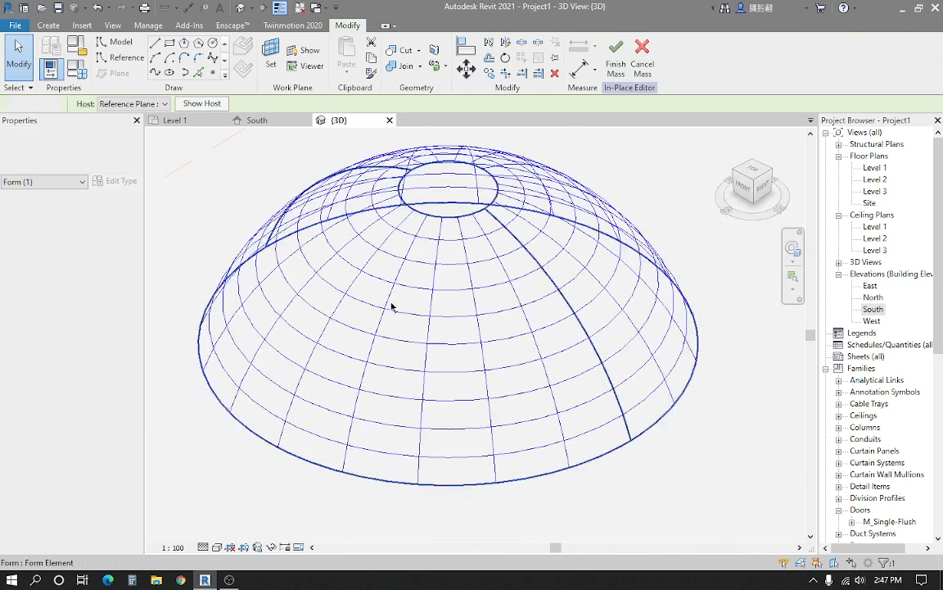
pyautogui.press('Escape')
# Turn on Nodes in the Surface Representation settings of the dome's front divided surface
pyautogui.moveTo(455, 298); pyautogui.dragTo(436, 259, button='middle')
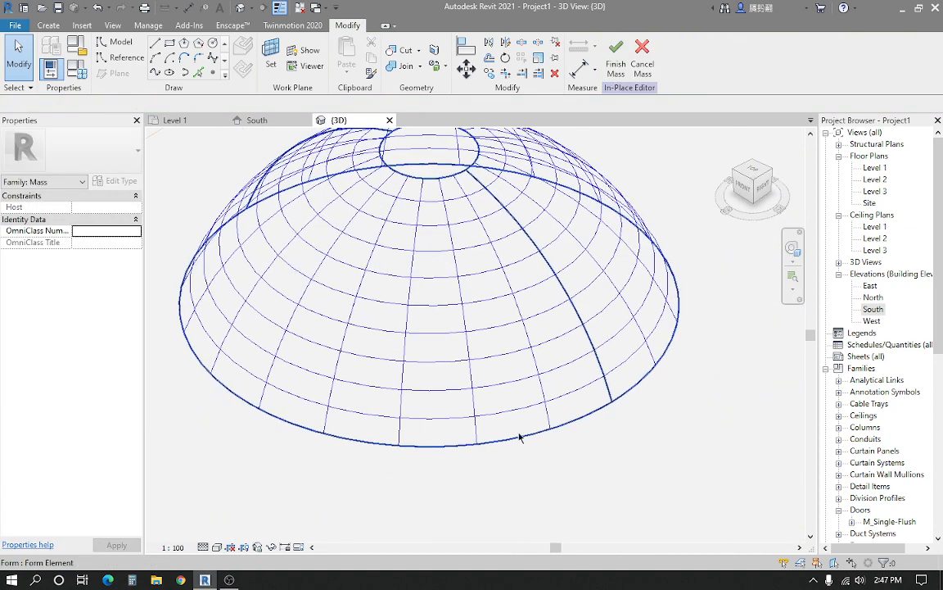
pyautogui.click(483, 418)
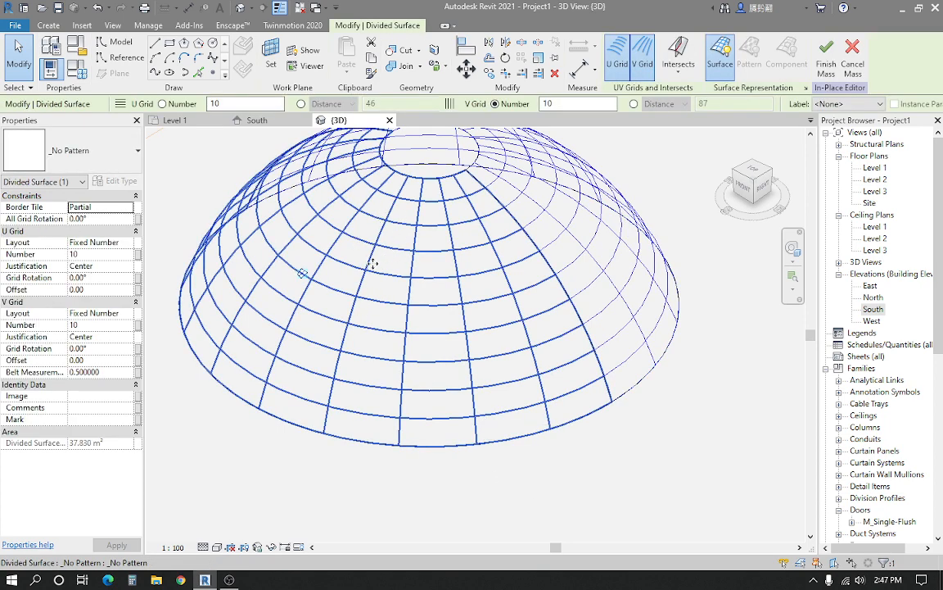
pyautogui.keyDown('shift'); pyautogui.moveTo(373, 264); pyautogui.dragTo(414, 271, button='middle'); pyautogui.keyUp('shift')
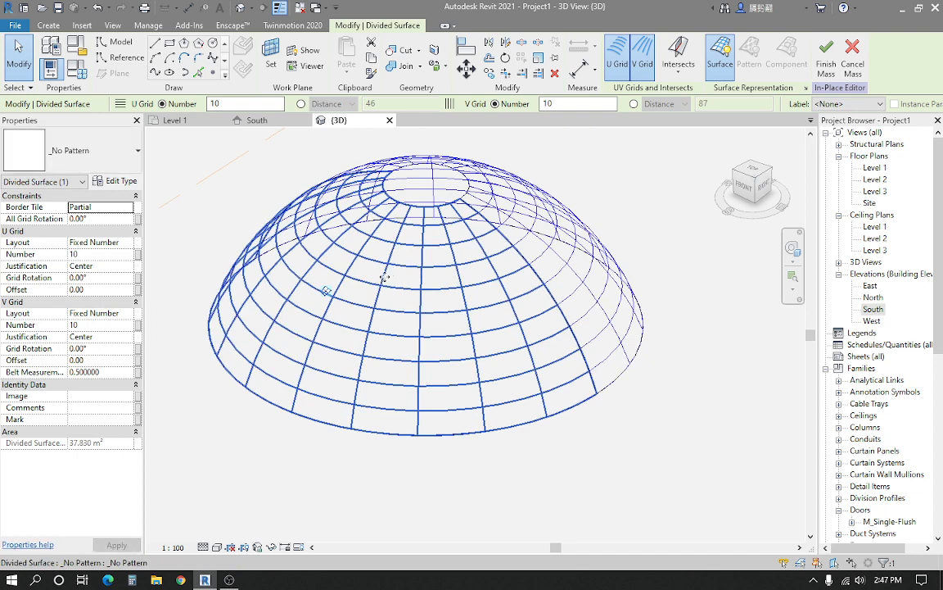
pyautogui.scroll(1, 395, 289)
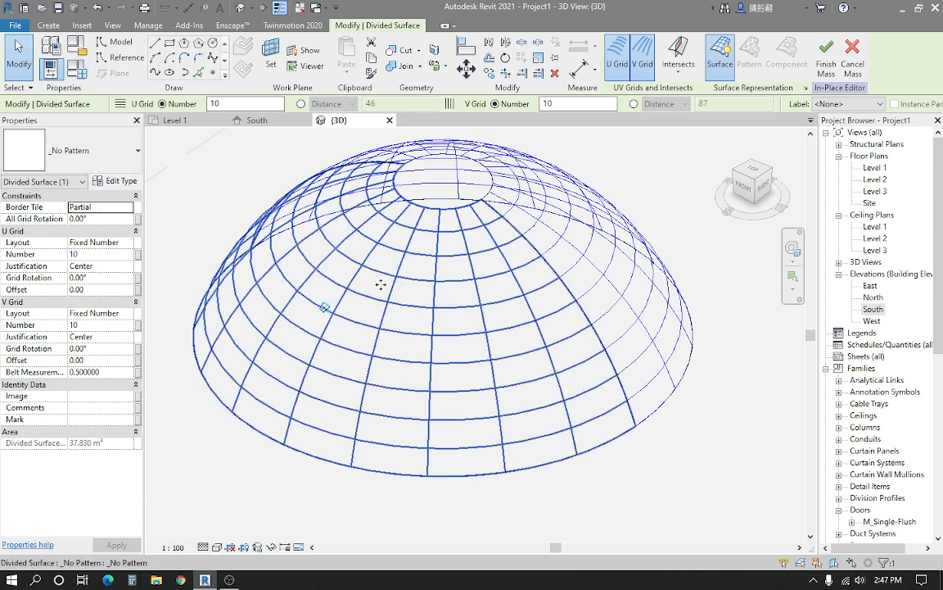
pyautogui.click(805, 89)
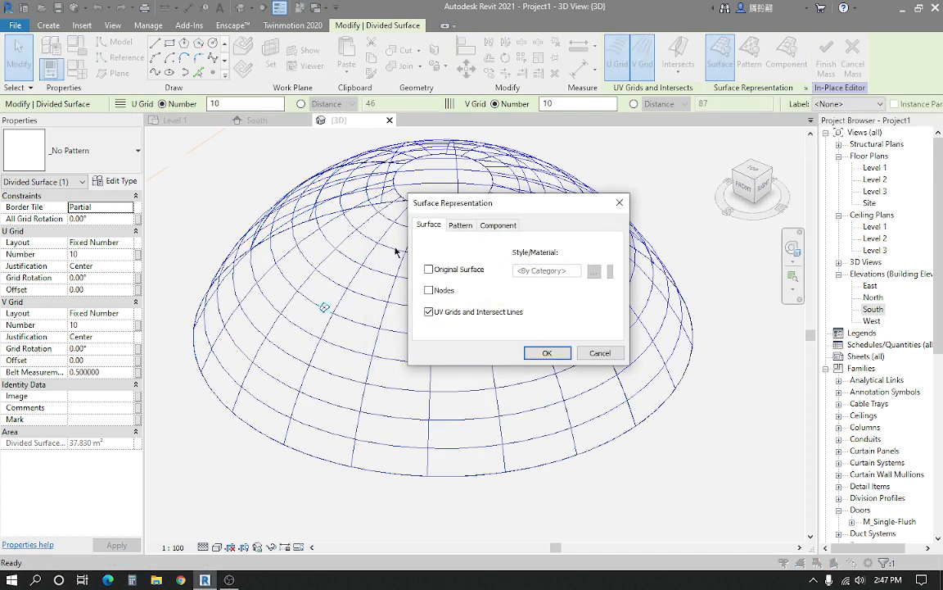
pyautogui.click(543, 353)
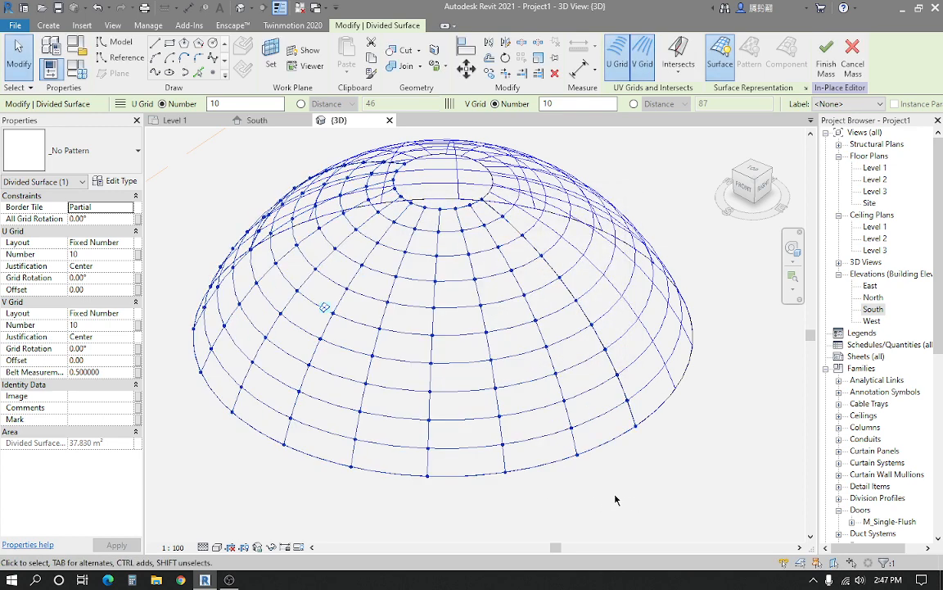
# Clear the divided surface selection and close all inactive views, keeping only the 3D view open
pyautogui.keyDown('shift'); pyautogui.moveTo(471, 438); pyautogui.dragTo(533, 443, button='middle'); pyautogui.keyUp('shift')
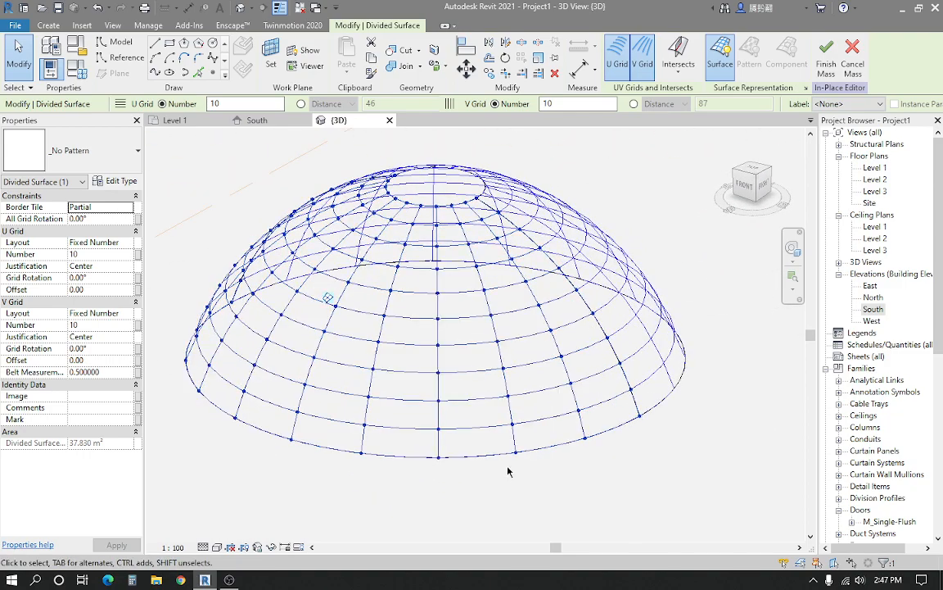
pyautogui.click(508, 470)
pyautogui.keyDown('shift'); pyautogui.moveTo(460, 400); pyautogui.dragTo(382, 319, button='middle'); pyautogui.keyUp('shift')
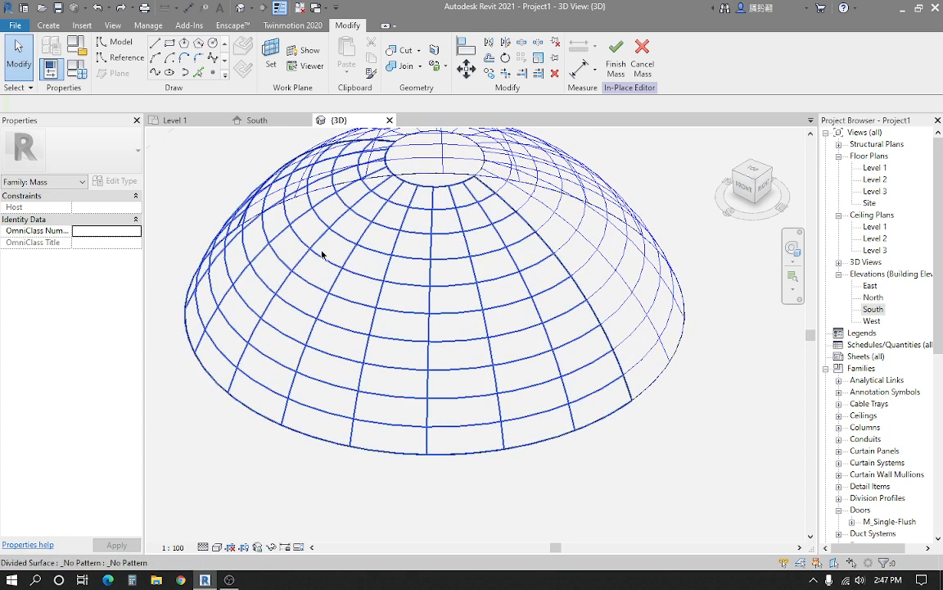
pyautogui.keyDown('shift'); pyautogui.moveTo(322, 255); pyautogui.dragTo(337, 248, button='middle'); pyautogui.keyUp('shift')
pyautogui.scroll(-2, 336, 248)
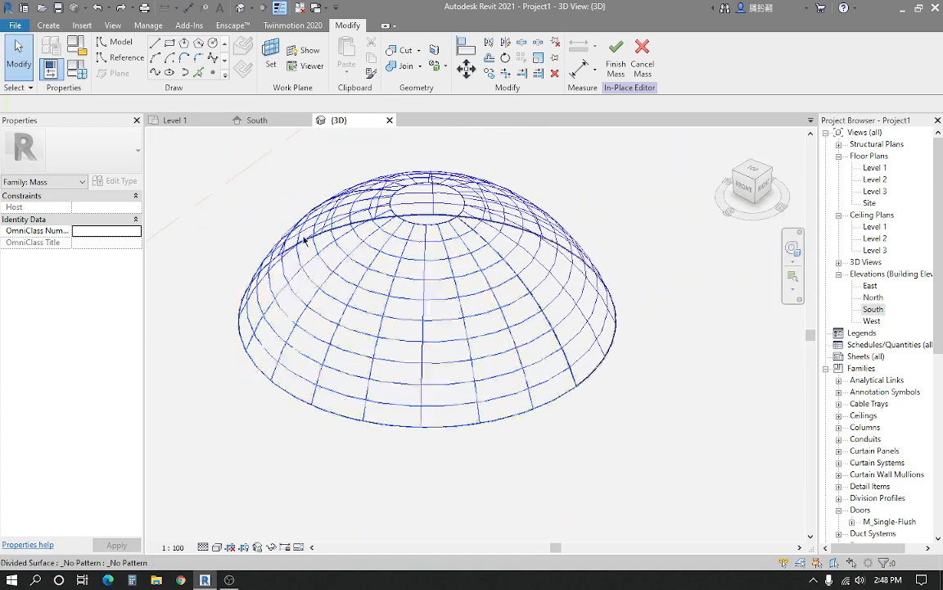
pyautogui.click(299, 9)
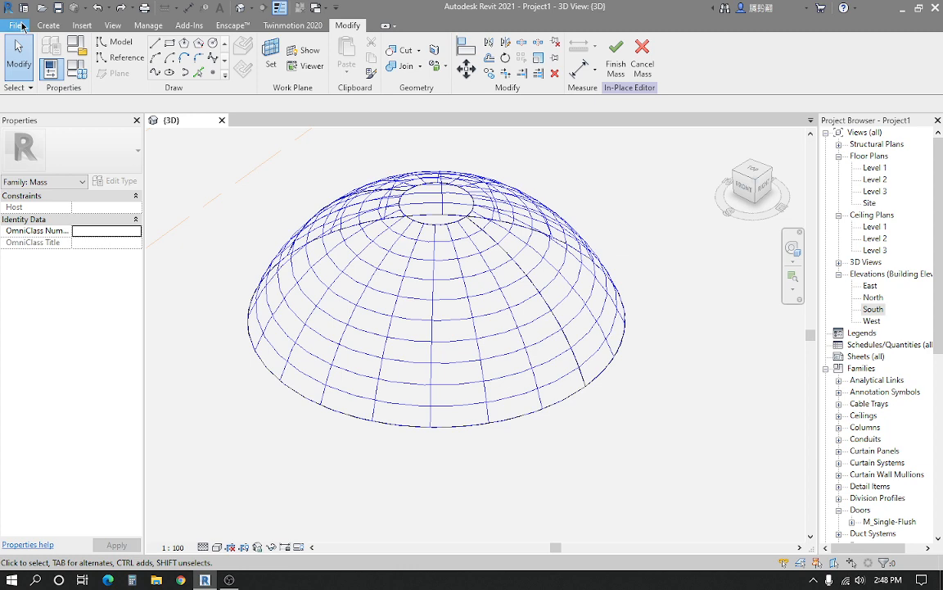
# Create a new family from the English "Metric Curtain Panel Pattern Based" template
pyautogui.click(22, 27)
pyautogui.moveTo(57, 75)
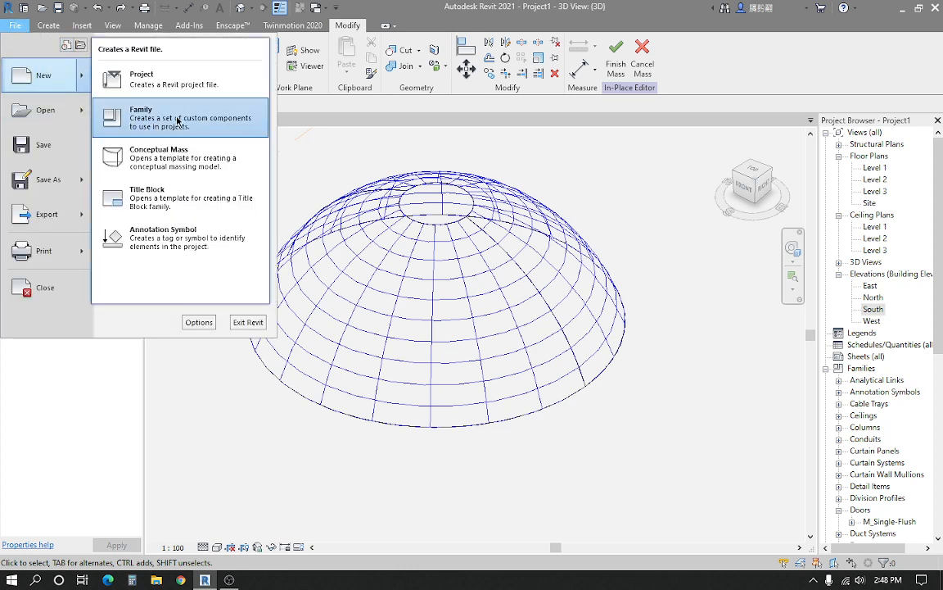
pyautogui.press('Escape')
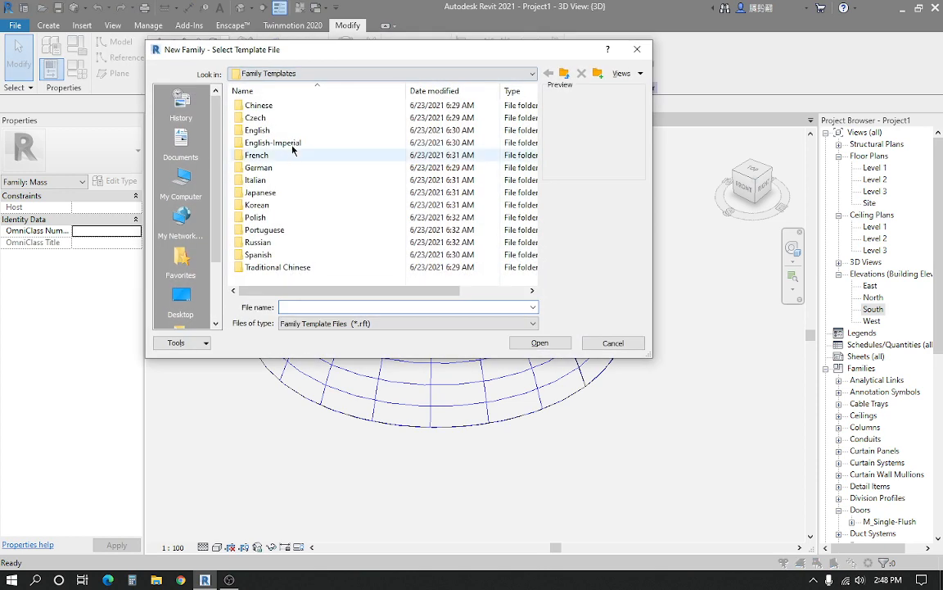
pyautogui.doubleClick(268, 131)
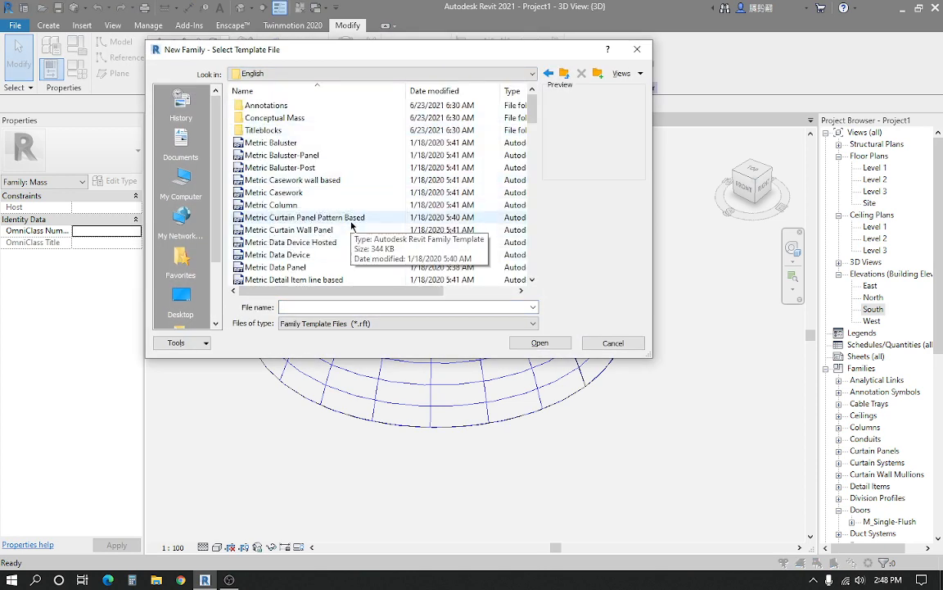
pyautogui.click(368, 219)
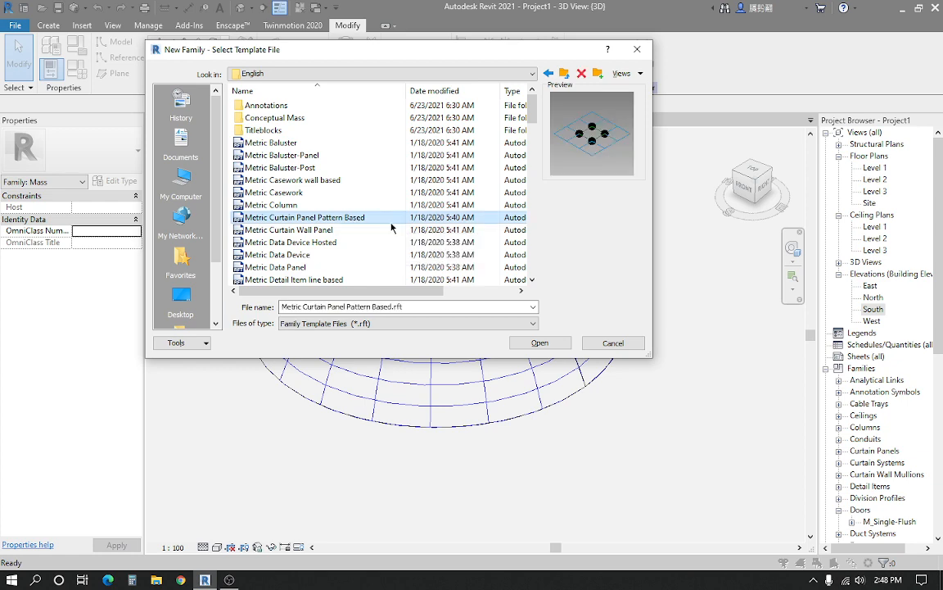
pyautogui.click(540, 342)
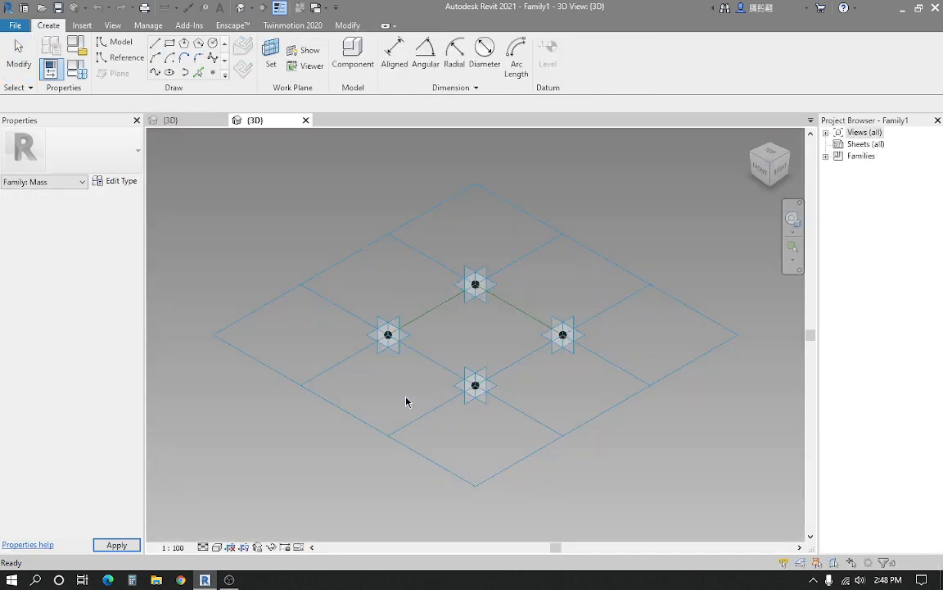
# Examine the template's rectangular tile pattern grid, its four adaptive points and the reference lines between them
pyautogui.moveTo(406, 401); pyautogui.dragTo(433, 339, button='middle')
pyautogui.scroll(2, 435, 341)
pyautogui.scroll(2, 441, 335)
pyautogui.scroll(-1, 417, 326)
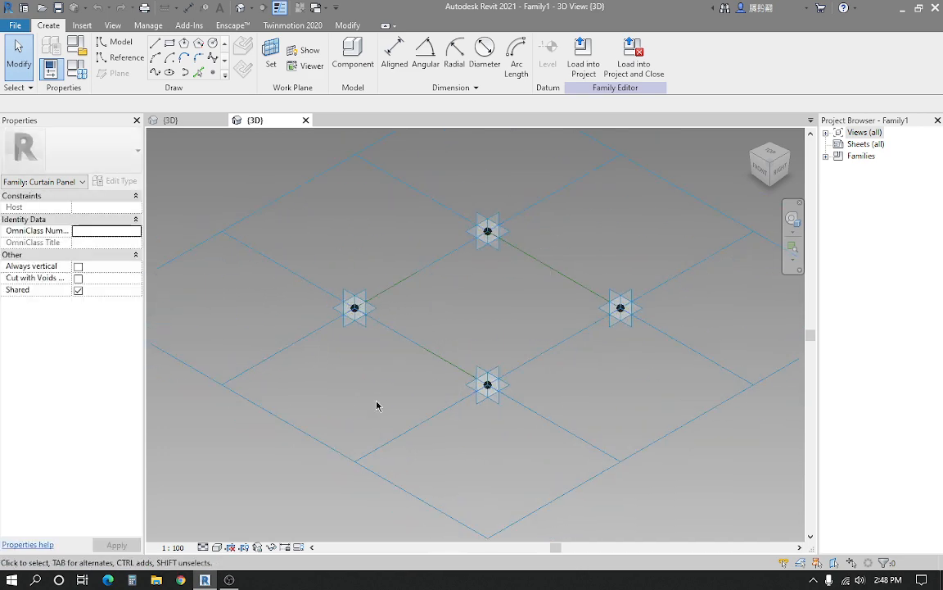
pyautogui.scroll(-2, 387, 372)
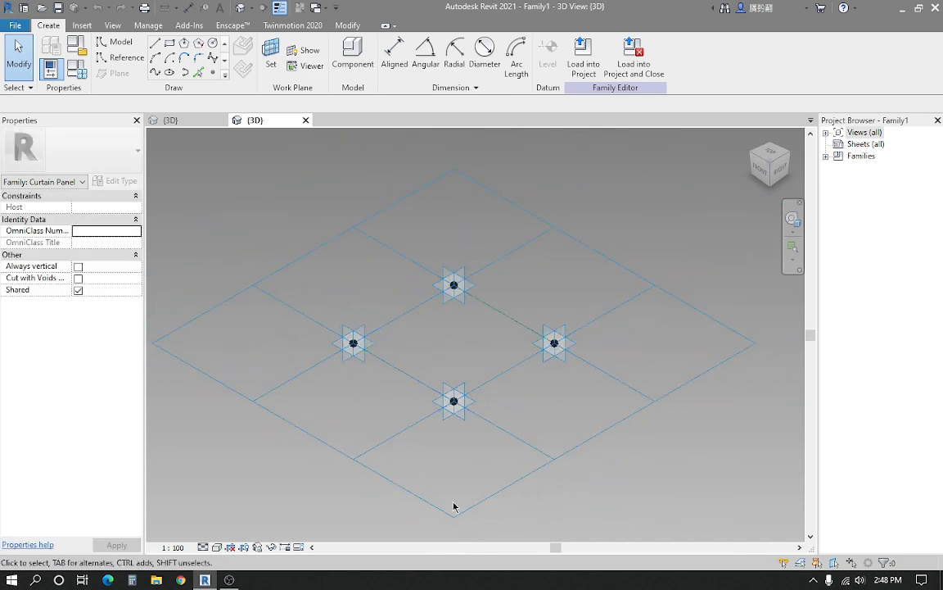
pyautogui.moveTo(587, 364); pyautogui.dragTo(621, 341, button='middle')
pyautogui.click(613, 407)
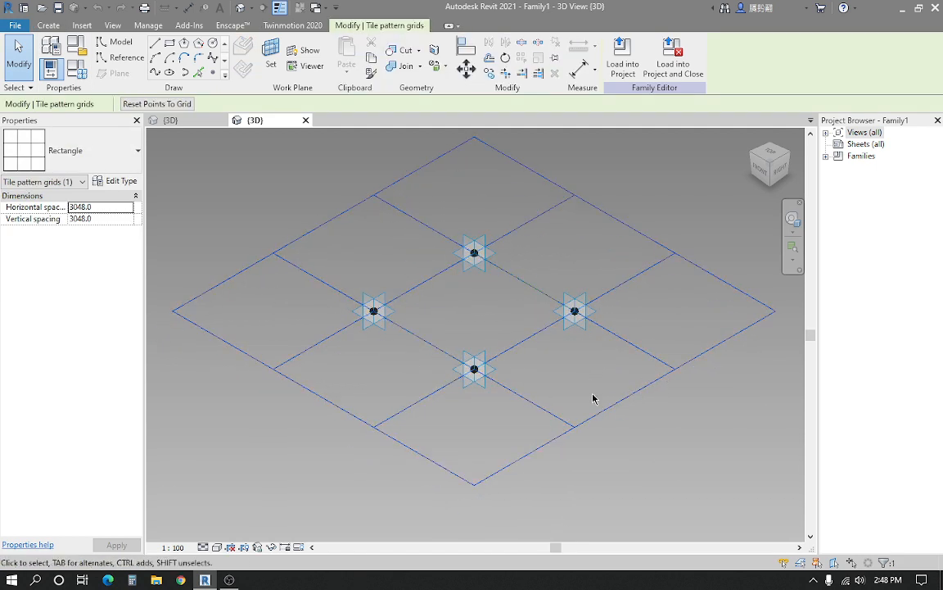
pyautogui.moveTo(594, 396); pyautogui.dragTo(610, 388, button='middle')
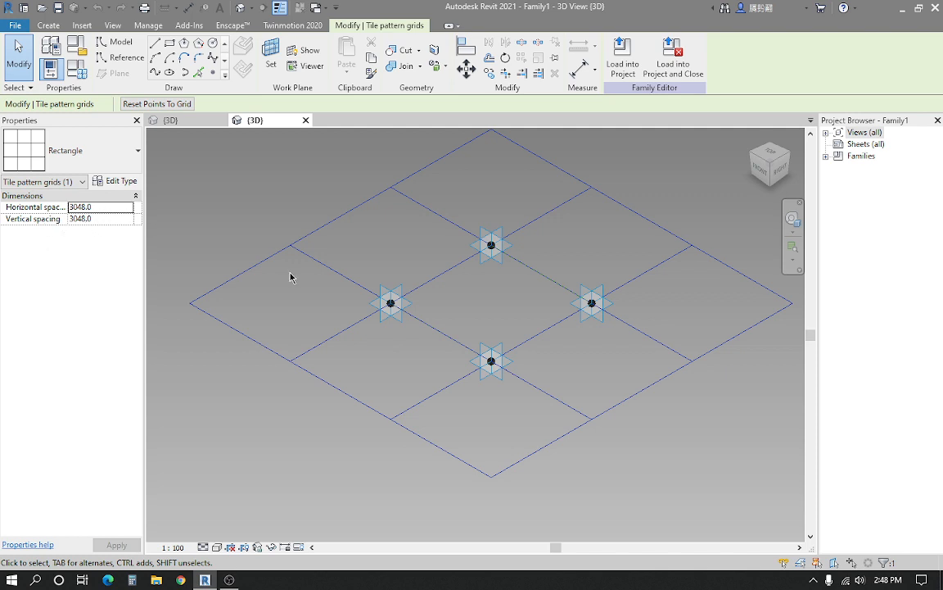
pyautogui.scroll(3, 451, 299)
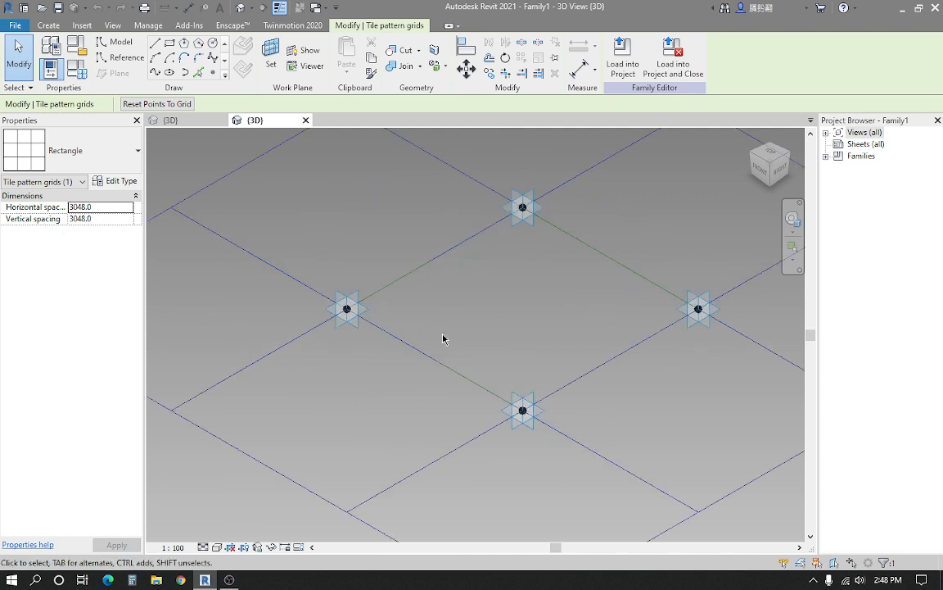
pyautogui.scroll(-2, 352, 336)
pyautogui.moveTo(264, 323); pyautogui.dragTo(312, 311, button='middle')
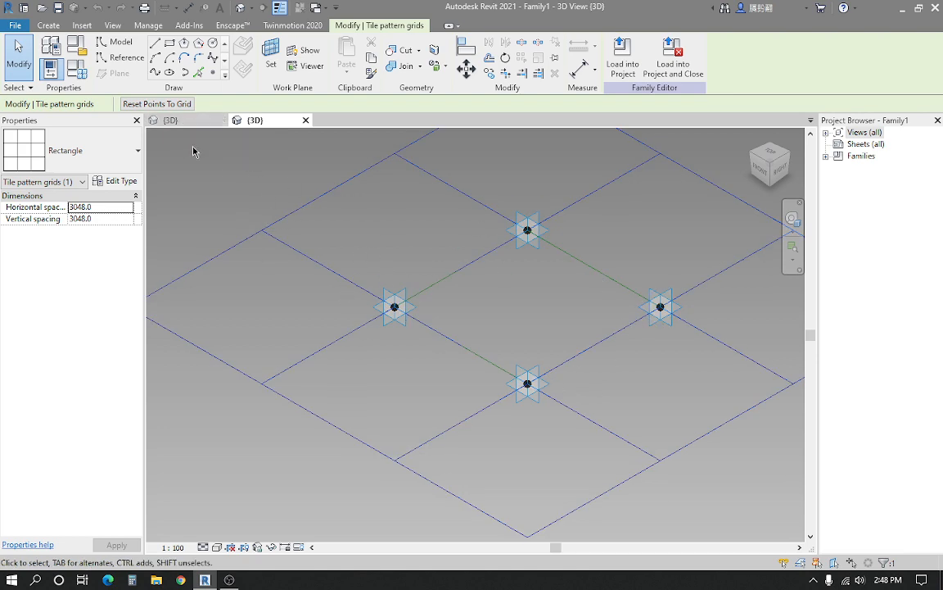
pyautogui.moveTo(458, 299); pyautogui.dragTo(401, 312, button='middle')
pyautogui.click(360, 300)
pyautogui.scroll(1, 334, 330)
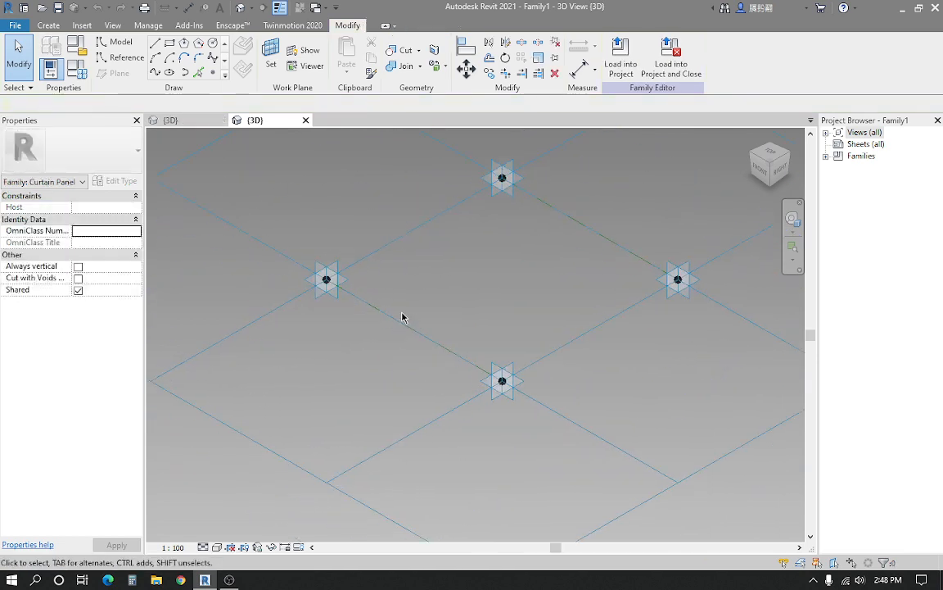
# Place a reference point near the middle of the reference line along the front of the central tile
pyautogui.keyDown('shift'); pyautogui.moveTo(415, 425); pyautogui.dragTo(474, 447, button='middle'); pyautogui.keyUp('shift')
pyautogui.scroll(2, 435, 375)
pyautogui.moveTo(436, 375); pyautogui.dragTo(431, 383, button='middle')
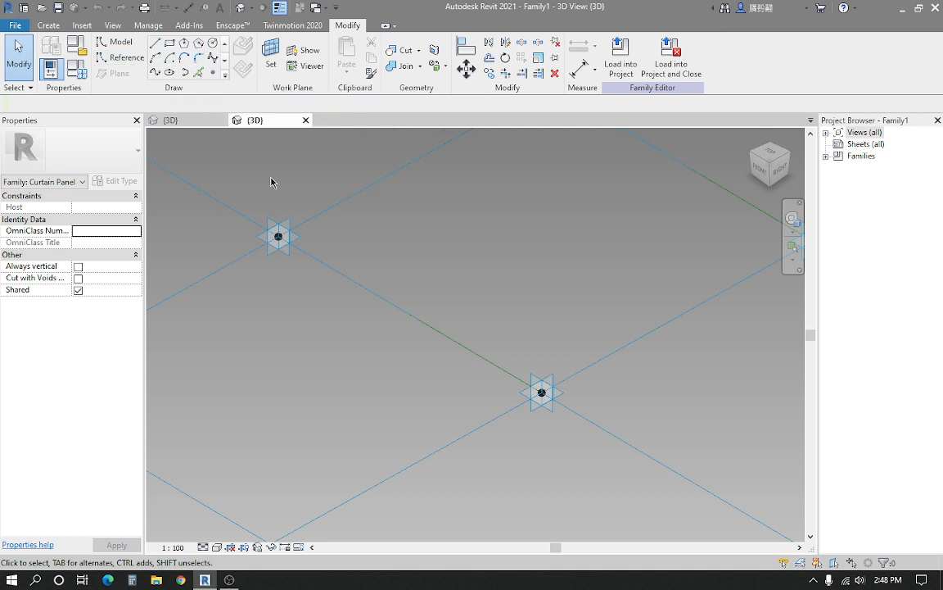
pyautogui.click(213, 72)
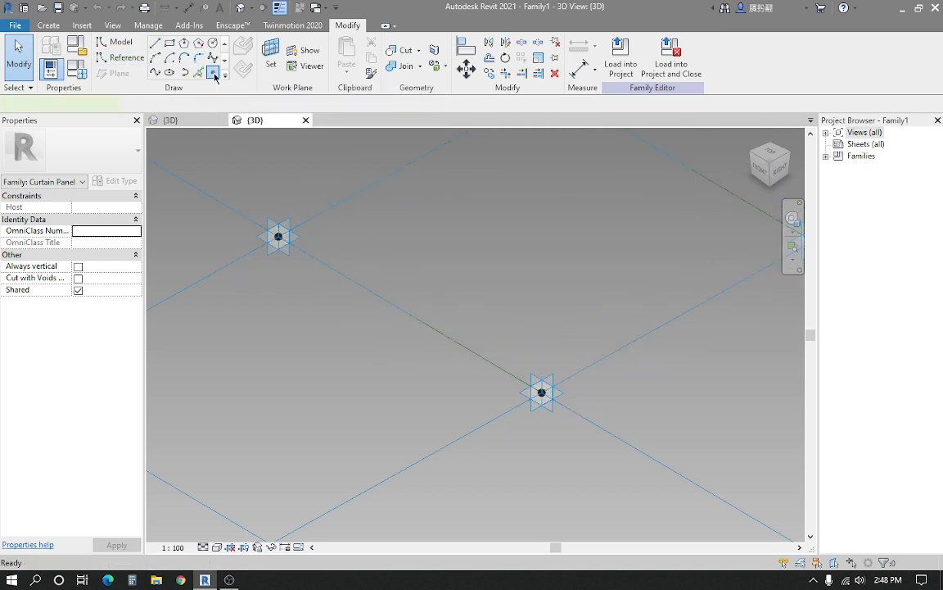
pyautogui.click(409, 314)
pyautogui.scroll(3, 400, 335)
pyautogui.press('Escape')
pyautogui.press('Escape')
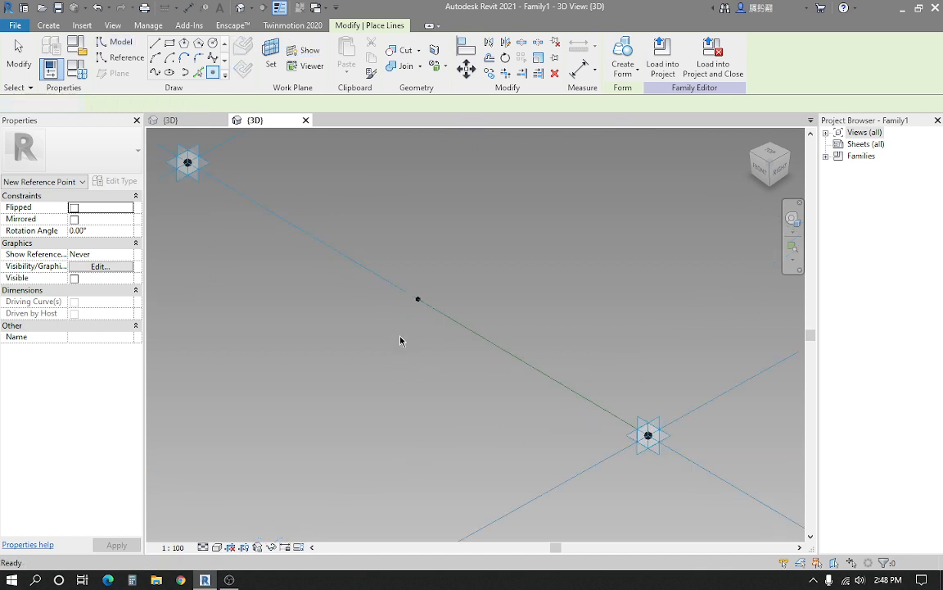
# Set the work plane to the plane of the new reference point, perpendicular to its reference line
pyautogui.scroll(-2, 420, 349)
pyautogui.keyDown('shift'); pyautogui.moveTo(421, 358); pyautogui.dragTo(361, 343, button='middle'); pyautogui.keyUp('shift')
pyautogui.scroll(2, 421, 366)
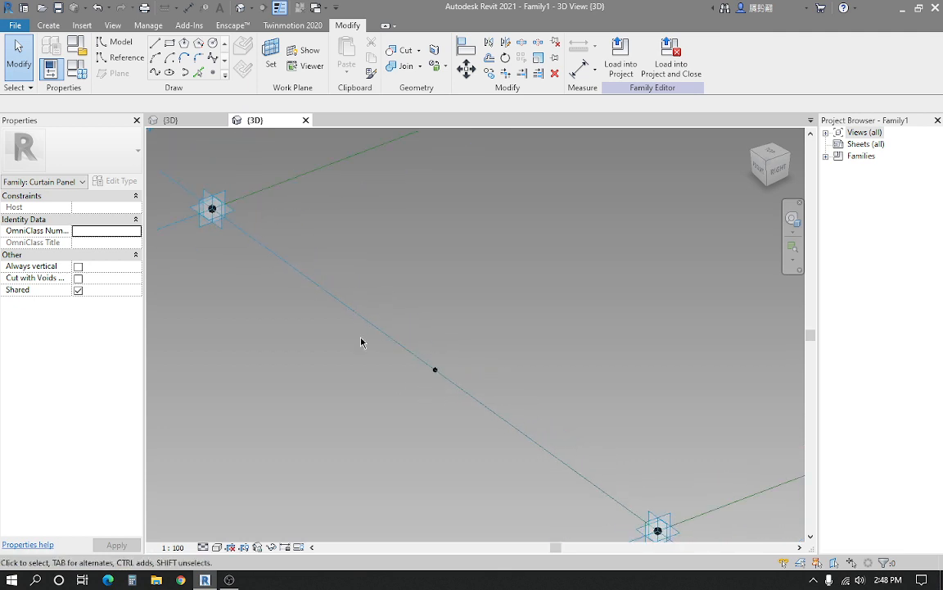
pyautogui.click(275, 62)
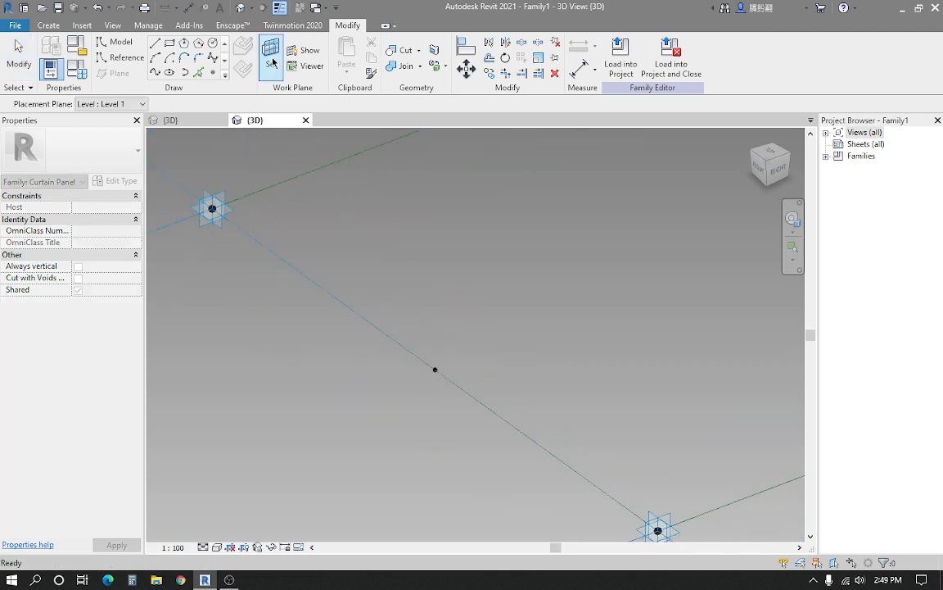
pyautogui.click(436, 371)
pyautogui.scroll(2, 407, 405)
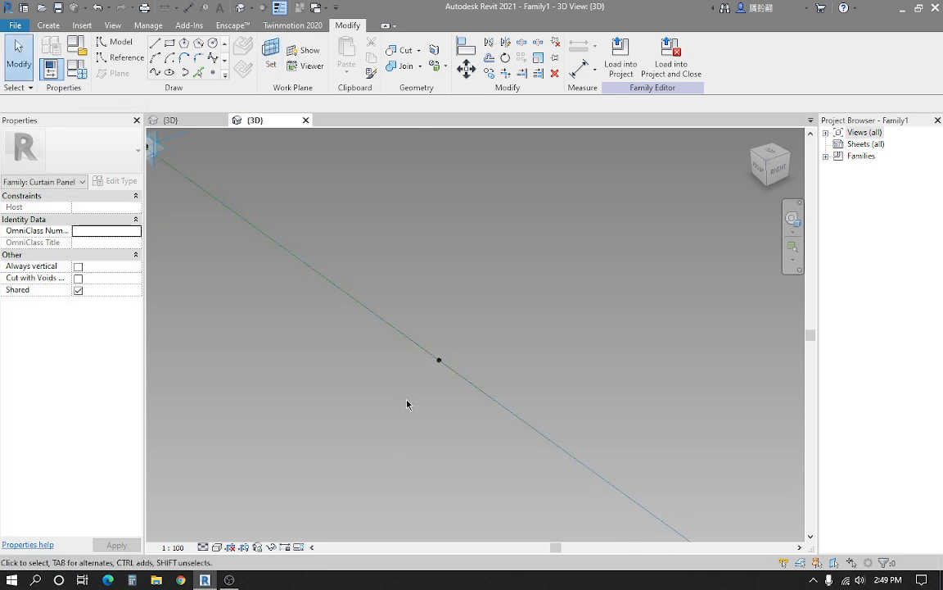
# Show the active work plane, check its orientation at the reference point from several angles, and hide it again
pyautogui.click(305, 51)
pyautogui.scroll(-5, 393, 346)
pyautogui.scroll(-2, 393, 346)
pyautogui.keyDown('shift'); pyautogui.moveTo(435, 491); pyautogui.dragTo(316, 19, button='middle'); pyautogui.keyUp('shift')
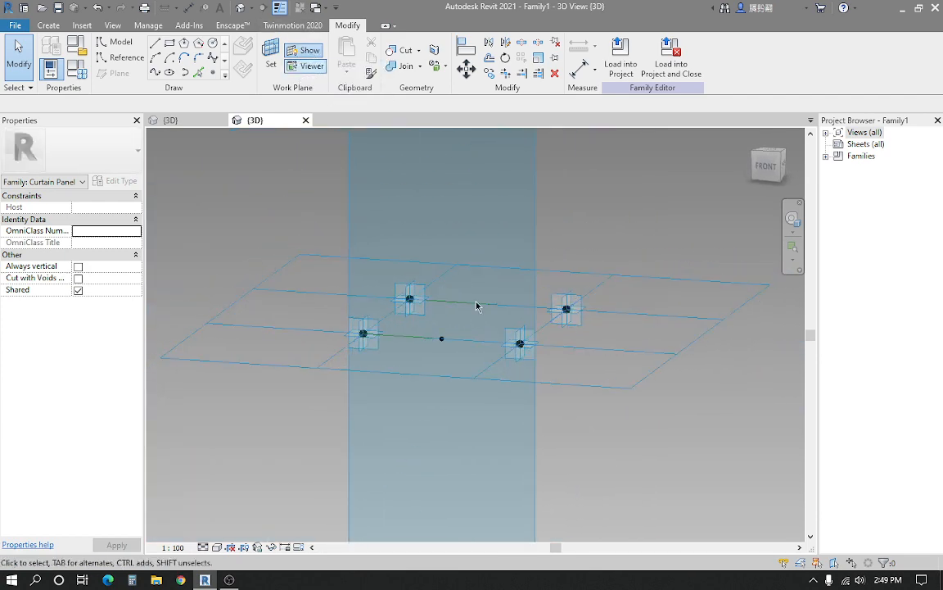
pyautogui.keyDown('shift'); pyautogui.moveTo(432, 277); pyautogui.dragTo(522, 400, button='middle'); pyautogui.keyUp('shift')
pyautogui.click(308, 59)
pyautogui.scroll(8, 432, 410)
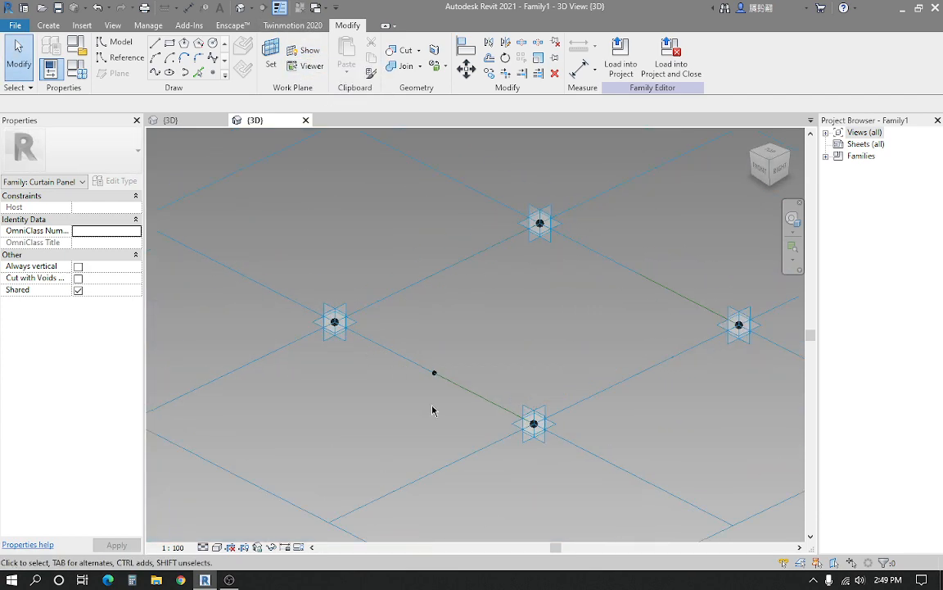
# Draw a chain of model lines from the reference point: a base about 480 mm long, then three steps rising back towards the point
pyautogui.click(154, 47)
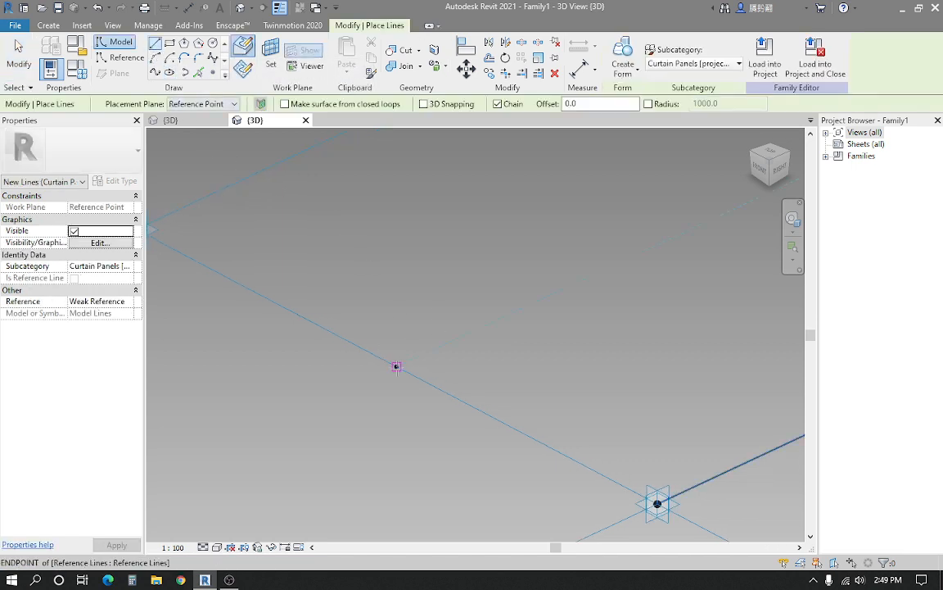
pyautogui.click(396, 366)
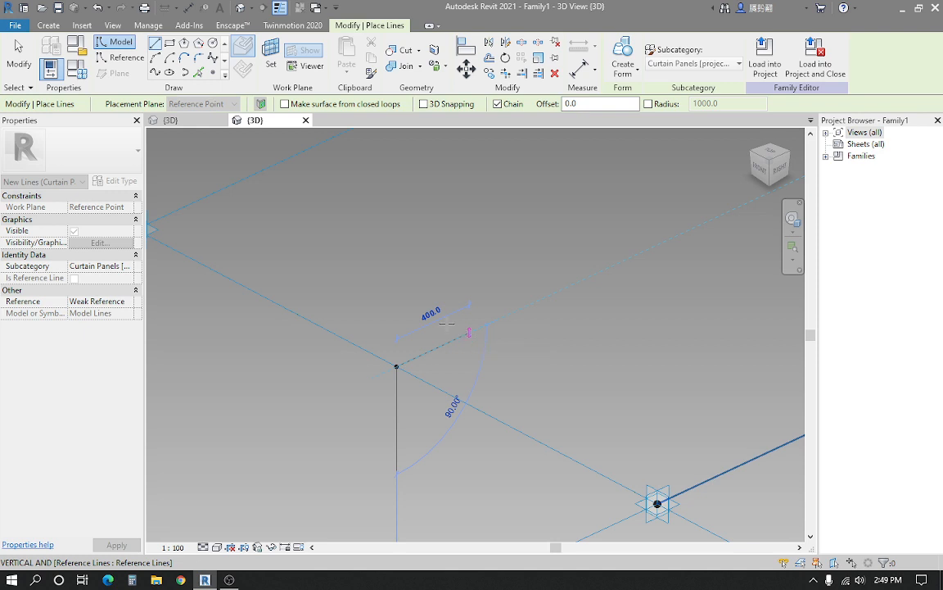
pyautogui.scroll(1, 458, 324)
pyautogui.moveTo(460, 327); pyautogui.dragTo(463, 354, button='middle')
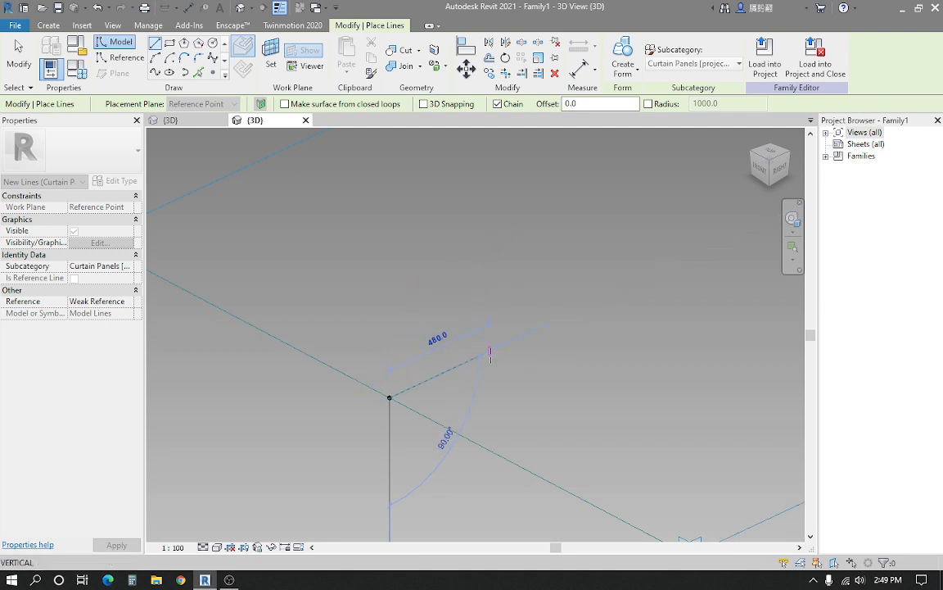
pyautogui.click(490, 353)
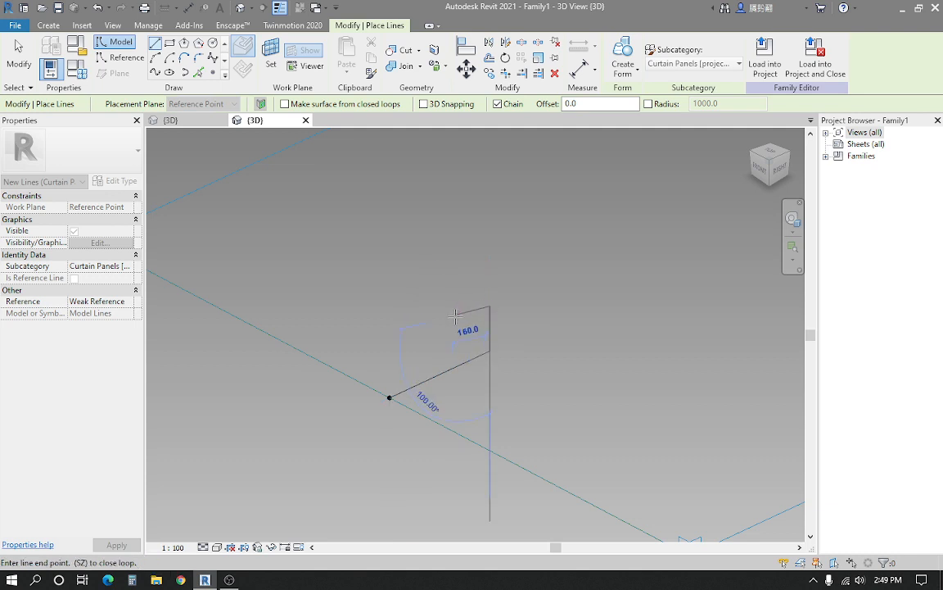
pyautogui.click(456, 319)
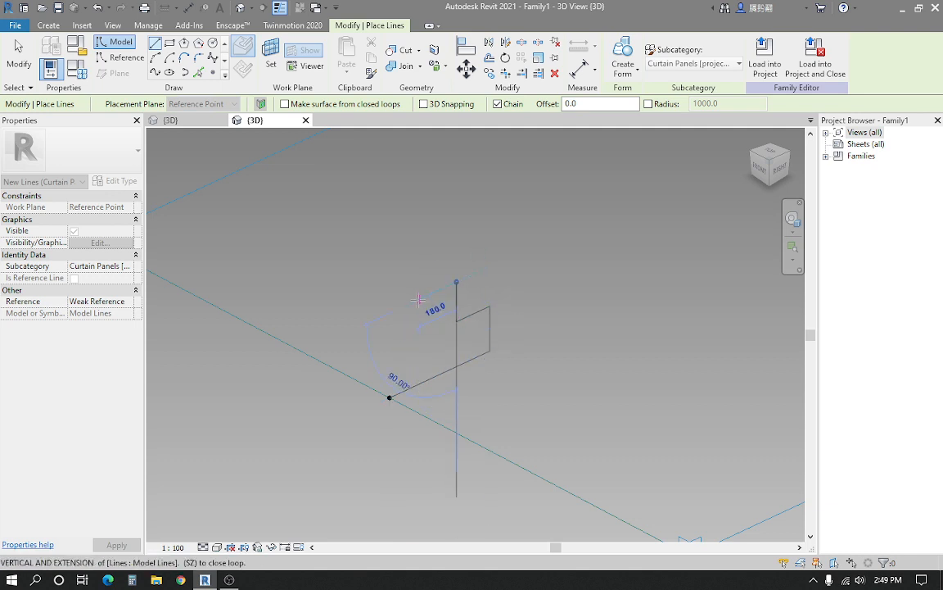
pyautogui.click(457, 282)
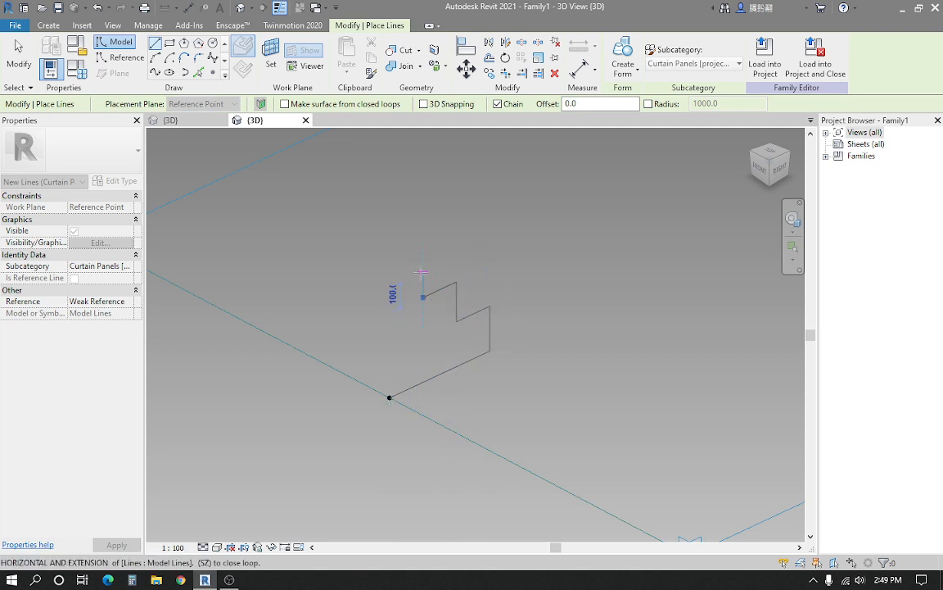
pyautogui.click(385, 287)
pyautogui.press('Escape')
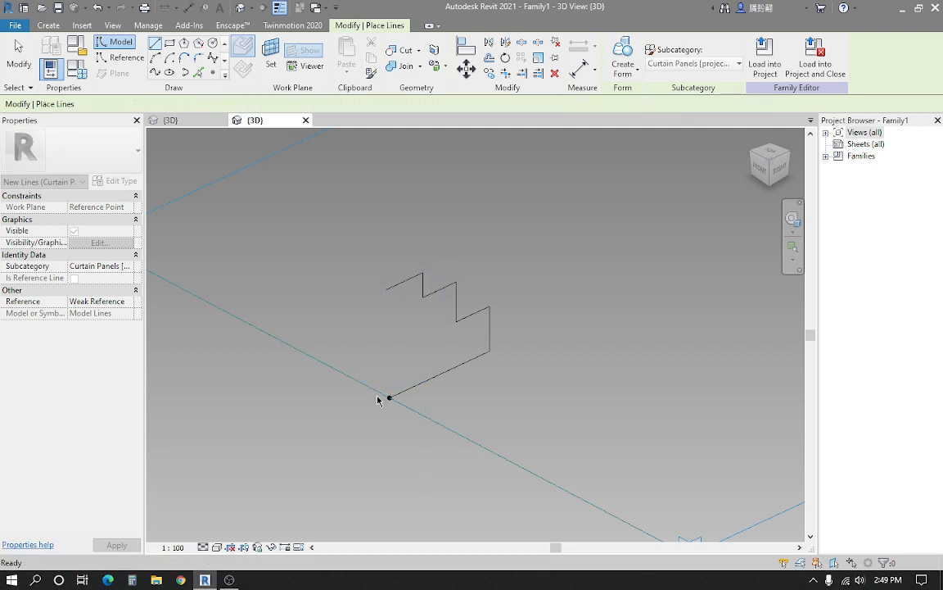
# Draw a short vertical model line upward from the reference point
pyautogui.click(390, 397)
pyautogui.click(390, 362)
pyautogui.press('Escape')
pyautogui.press('Escape')
pyautogui.moveTo(394, 365); pyautogui.dragTo(348, 375, button='middle')
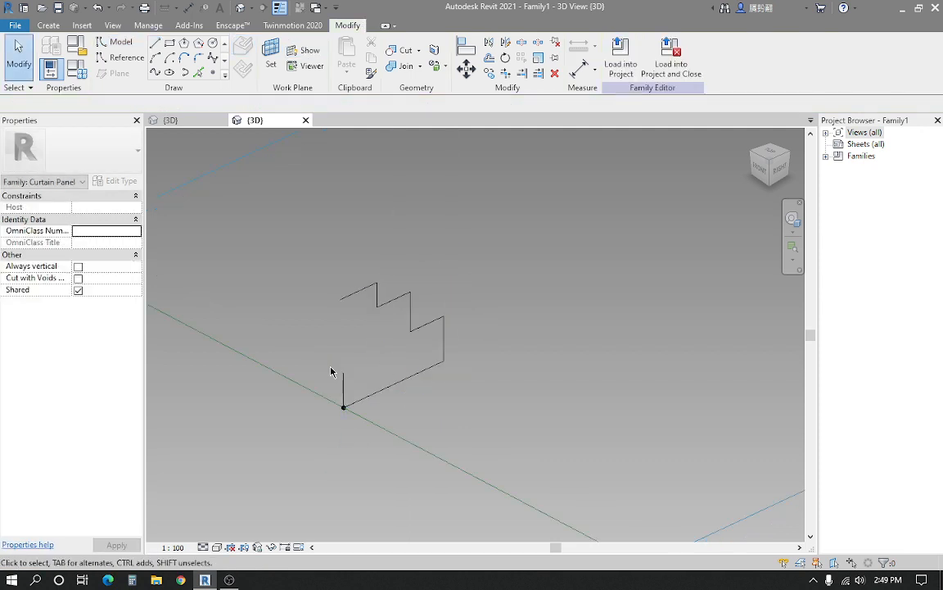
# Trim/Extend the short vertical line and the open top line of the stepped profile to a corner, closing the outline
pyautogui.press('t')
pyautogui.press('r')
pyautogui.click(343, 387)
pyautogui.click(350, 297)
pyautogui.scroll(-3, 353, 321)
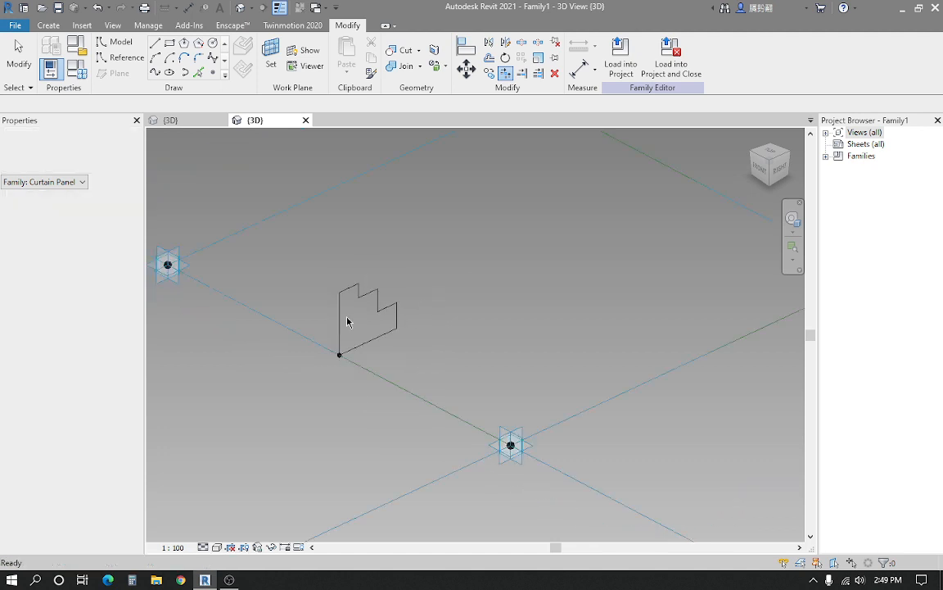
pyautogui.keyDown('shift'); pyautogui.moveTo(402, 401); pyautogui.dragTo(437, 435); pyautogui.keyUp('shift')
pyautogui.press('Escape')
pyautogui.keyDown('shift'); pyautogui.moveTo(437, 435); pyautogui.dragTo(446, 411, button='middle'); pyautogui.keyUp('shift')
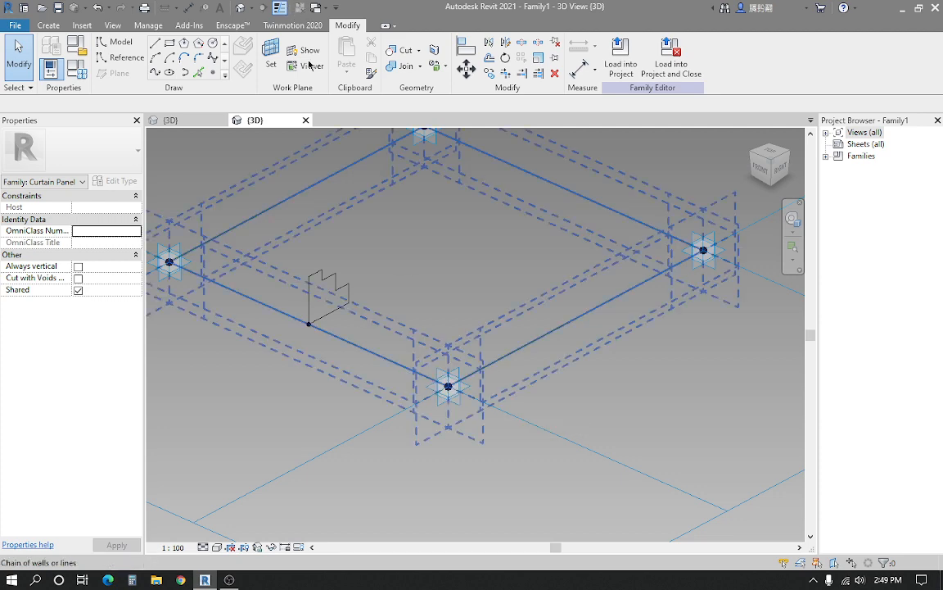
pyautogui.moveTo(359, 368); pyautogui.dragTo(532, 412, button='middle')
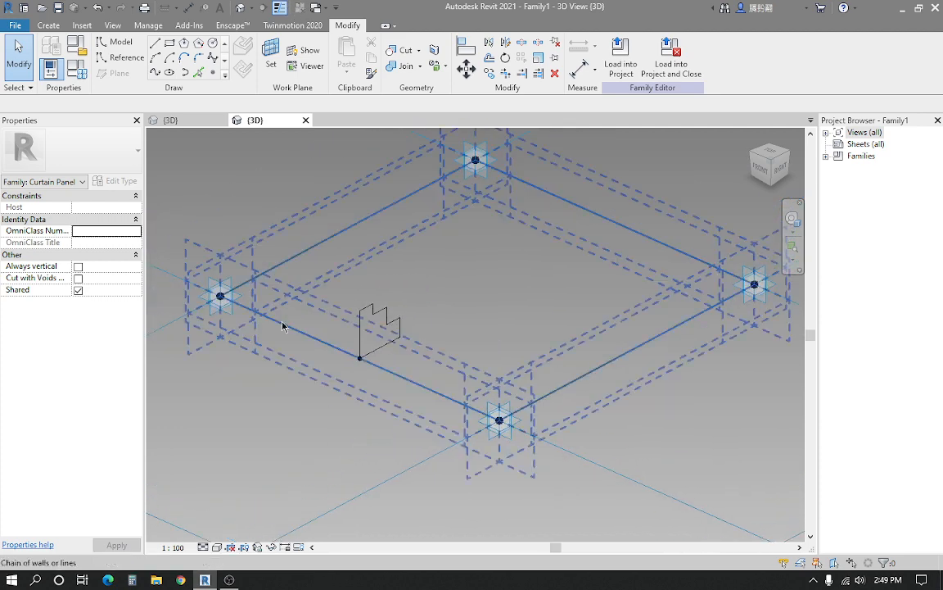
pyautogui.scroll(-1, 481, 354)
pyautogui.moveTo(481, 354); pyautogui.dragTo(442, 330, button='middle')
pyautogui.scroll(1, 454, 337)
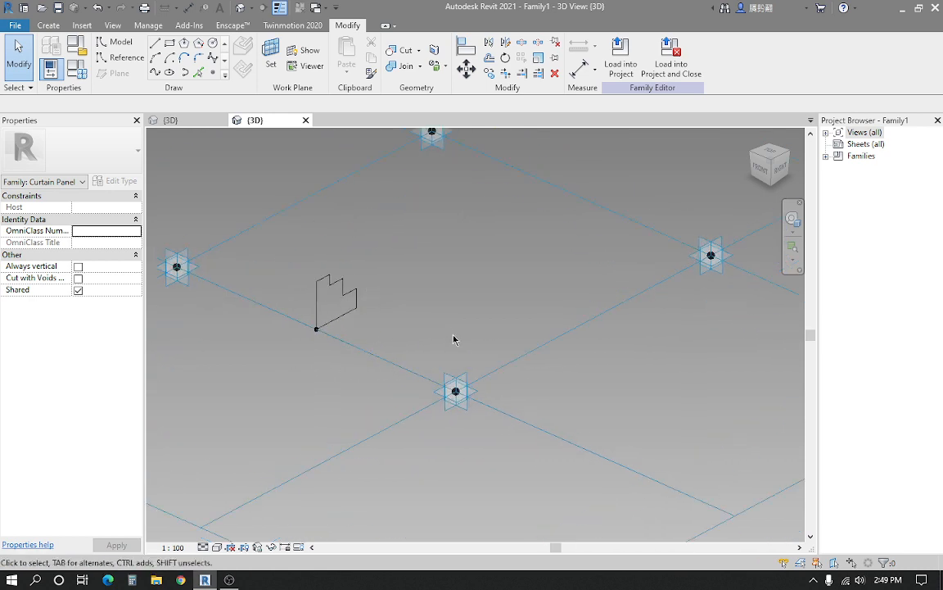
pyautogui.moveTo(469, 368); pyautogui.dragTo(414, 350, button='middle')
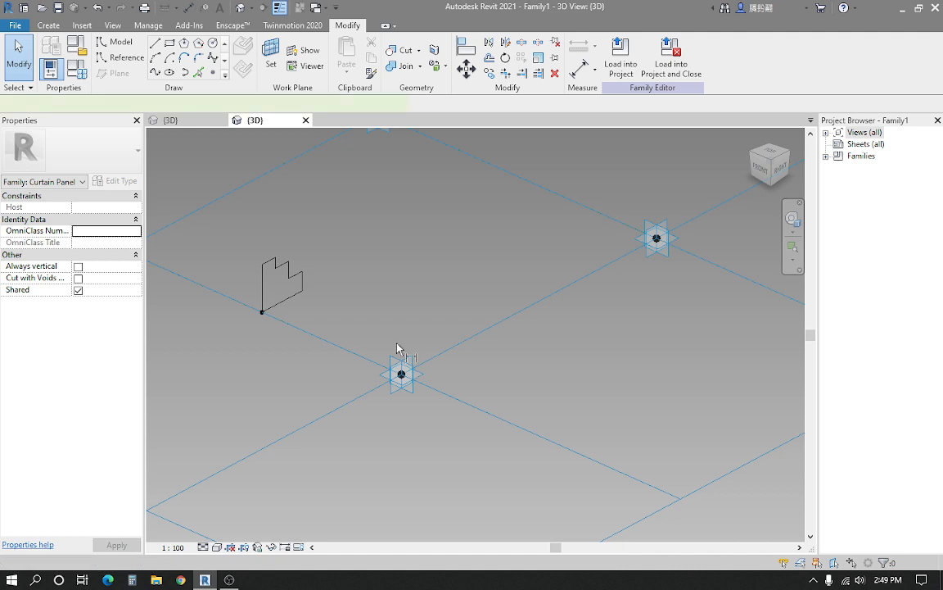
pyautogui.press('d')
pyautogui.press('i')
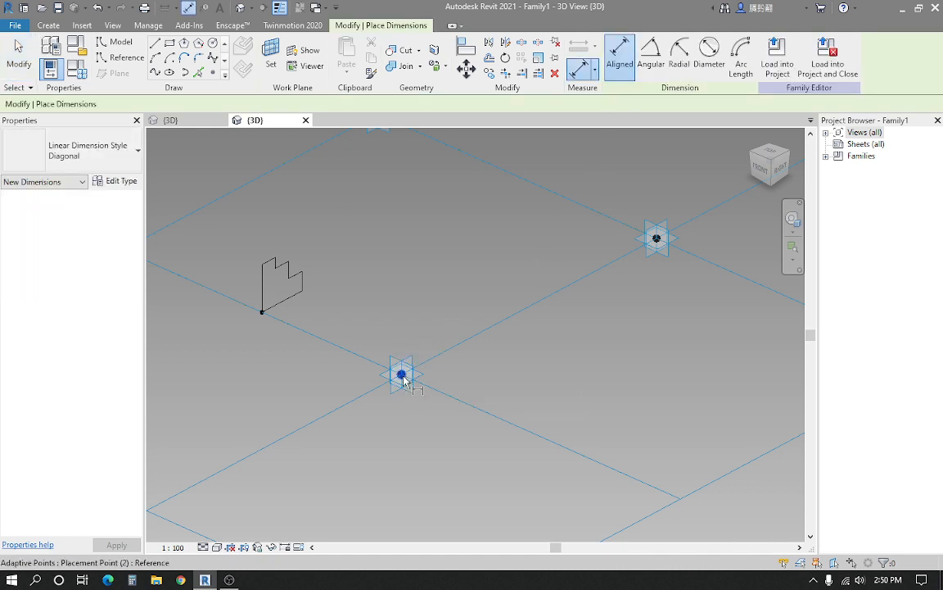
pyautogui.click(657, 239)
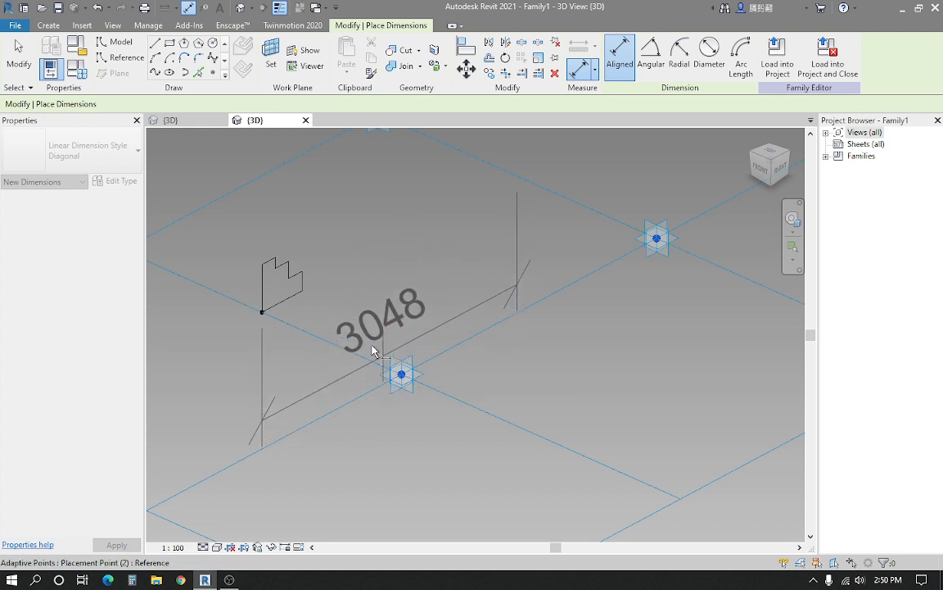
pyautogui.scroll(-2, 373, 350)
pyautogui.moveTo(386, 330); pyautogui.dragTo(410, 325, button='middle')
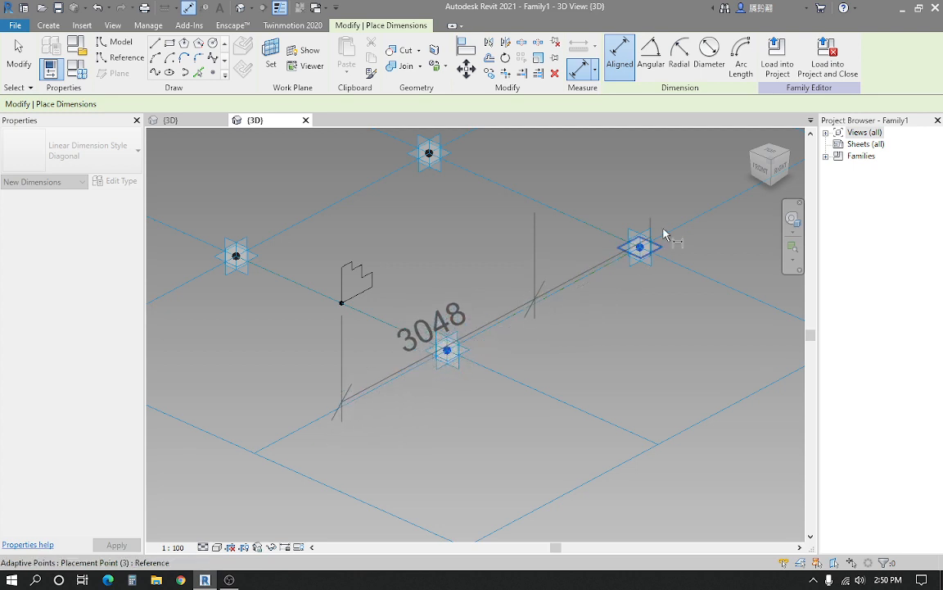
pyautogui.scroll(2, 586, 279)
pyautogui.press('Escape')
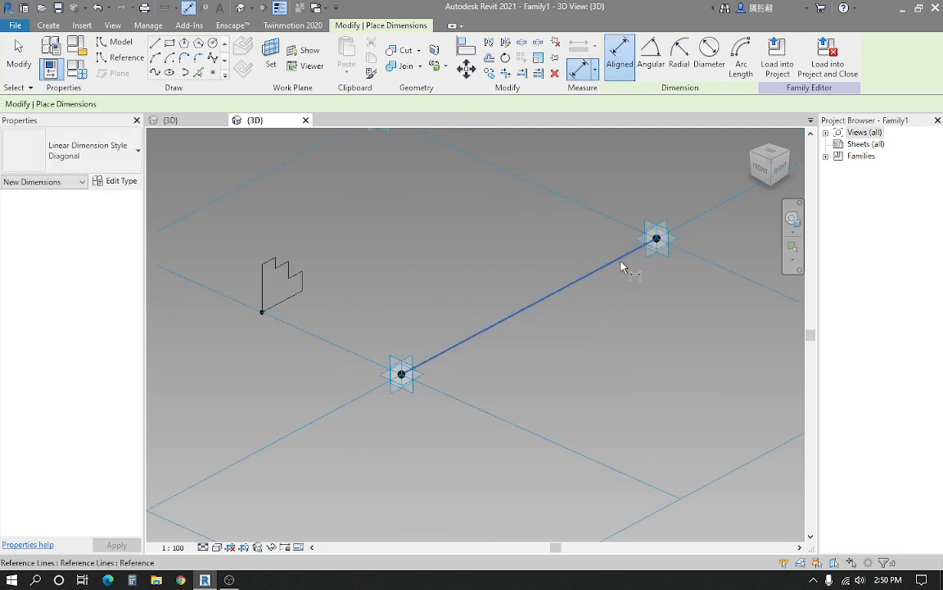
# Set a vertical work plane and place an aligned dimension between adaptive placement points 2 and 3, below their reference line
pyautogui.click(264, 70)
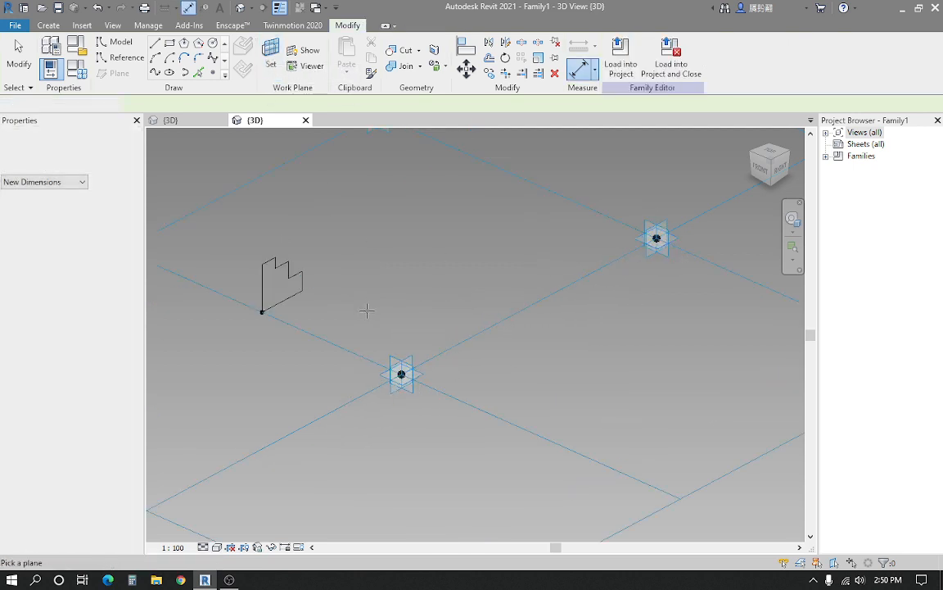
pyautogui.click(439, 354)
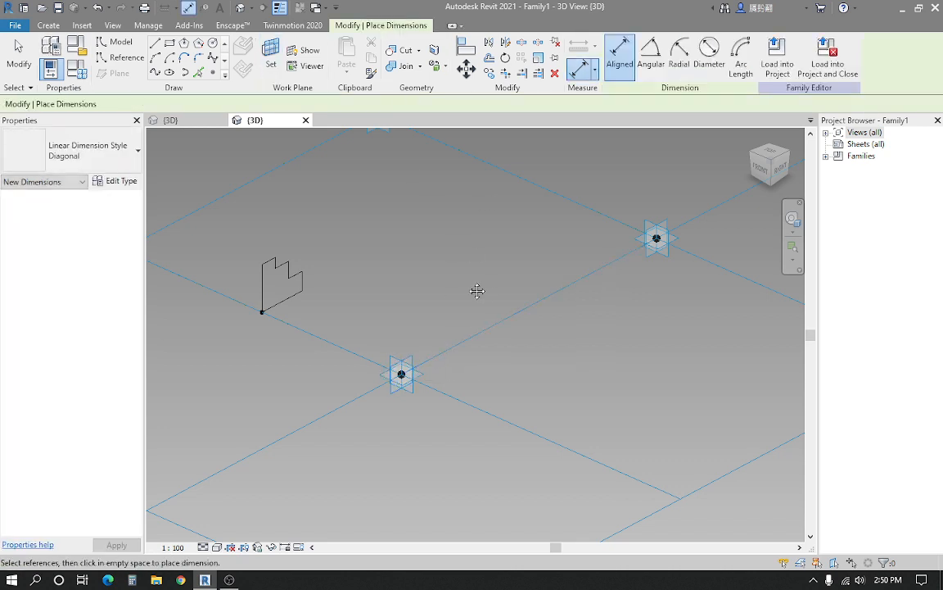
pyautogui.moveTo(474, 290); pyautogui.dragTo(444, 288, button='middle')
pyautogui.click(407, 354)
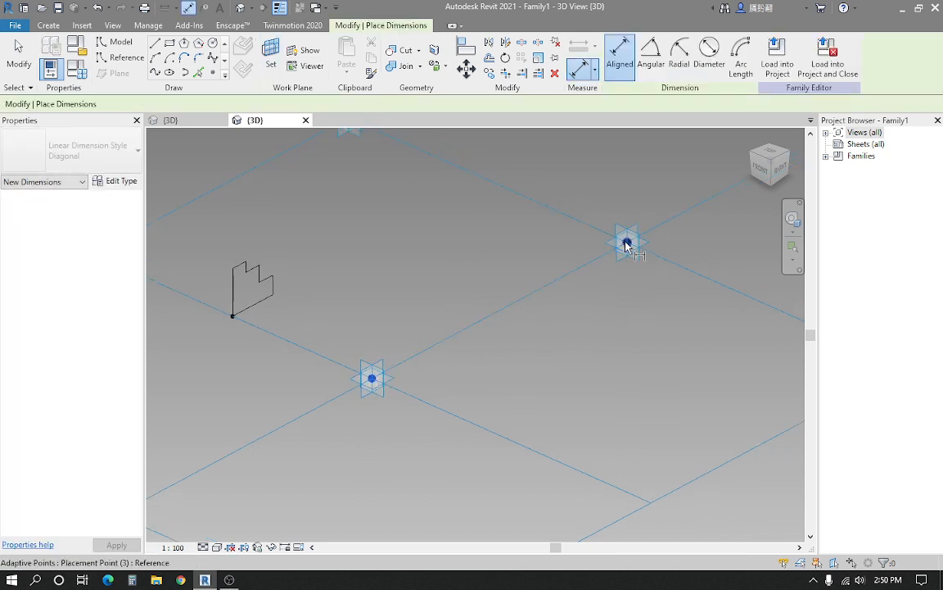
pyautogui.click(626, 244)
pyautogui.click(662, 338)
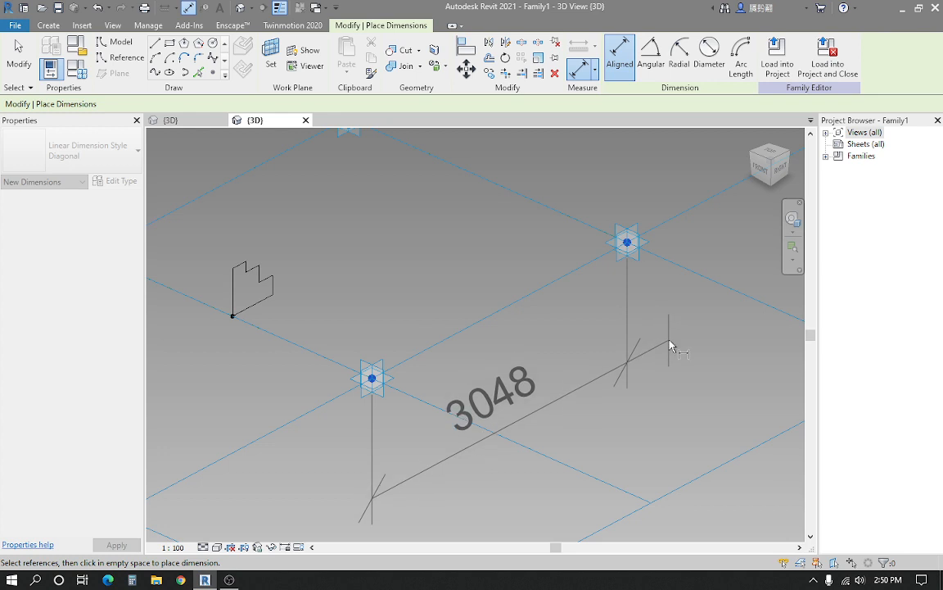
pyautogui.scroll(-1, 501, 326)
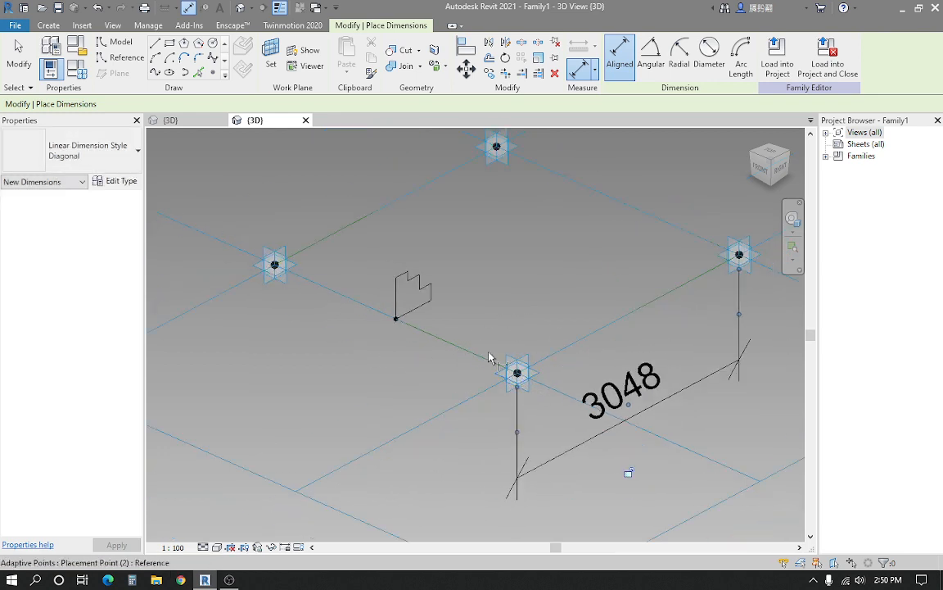
# Set the vertical work plane at placement point 2 and place an aligned dimension between points 1 and 2, below their reference line
pyautogui.click(277, 60)
pyautogui.scroll(2, 516, 381)
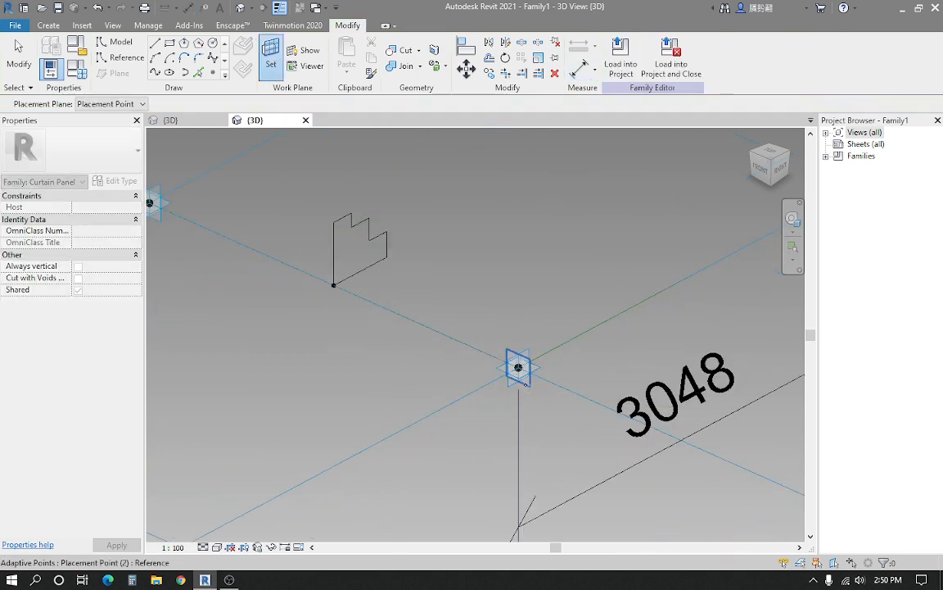
pyautogui.click(521, 376)
pyautogui.click(519, 368)
pyautogui.moveTo(159, 235); pyautogui.dragTo(341, 262, button='middle')
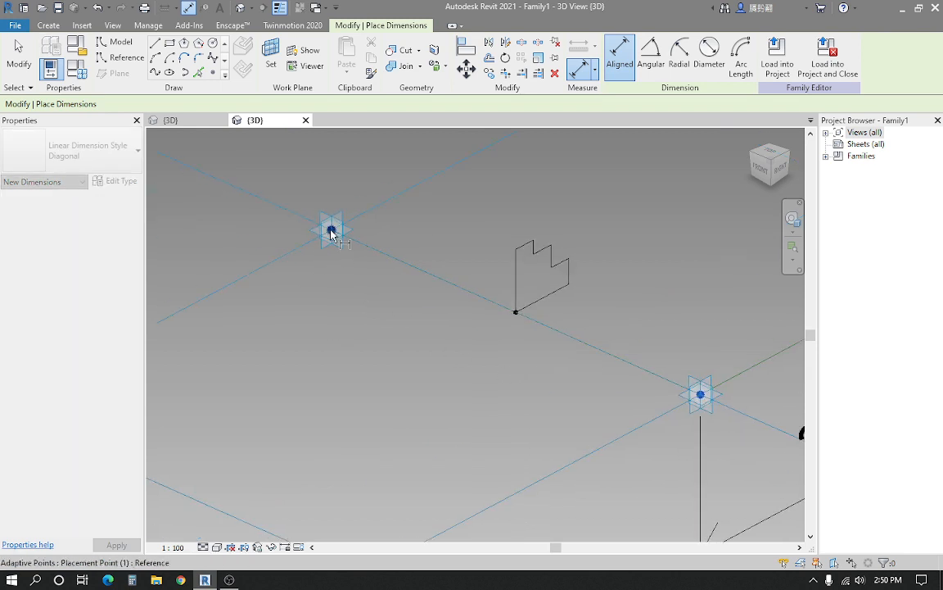
pyautogui.click(331, 231)
pyautogui.click(299, 327)
pyautogui.scroll(-1, 297, 336)
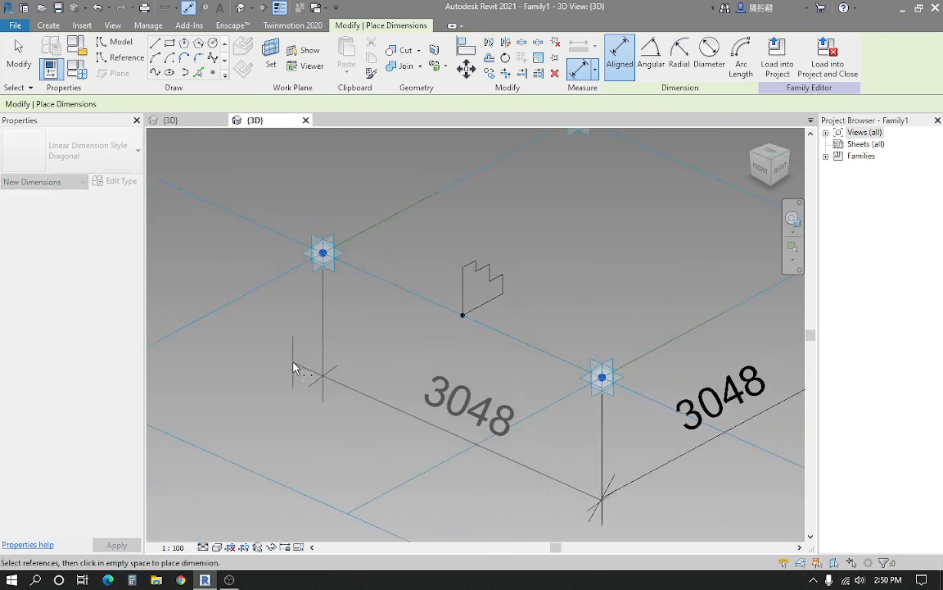
pyautogui.scroll(-2, 297, 363)
pyautogui.moveTo(323, 386); pyautogui.dragTo(349, 366, button='middle')
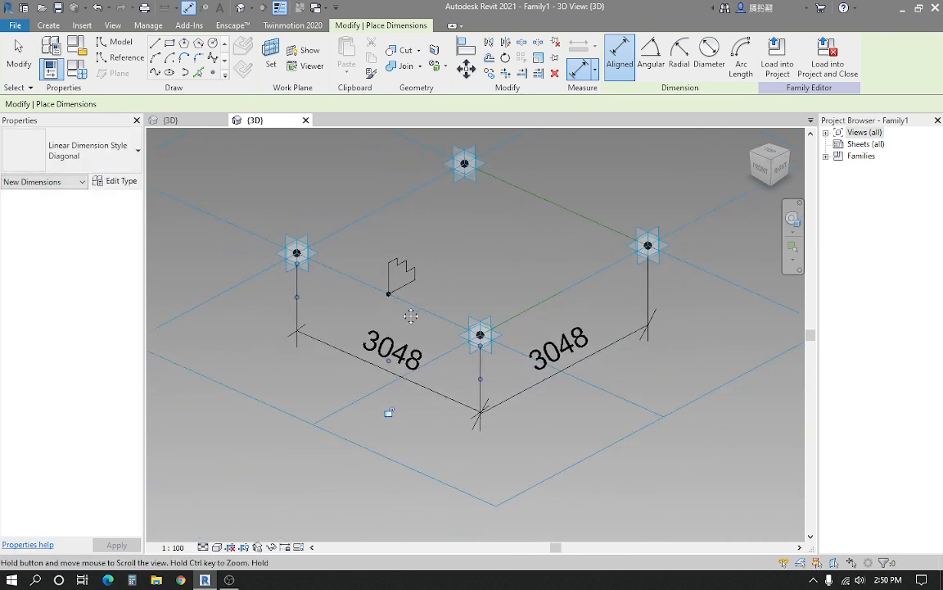
pyautogui.press('Escape')
pyautogui.moveTo(452, 293); pyautogui.dragTo(480, 285, button='middle')
pyautogui.scroll(1, 476, 321)
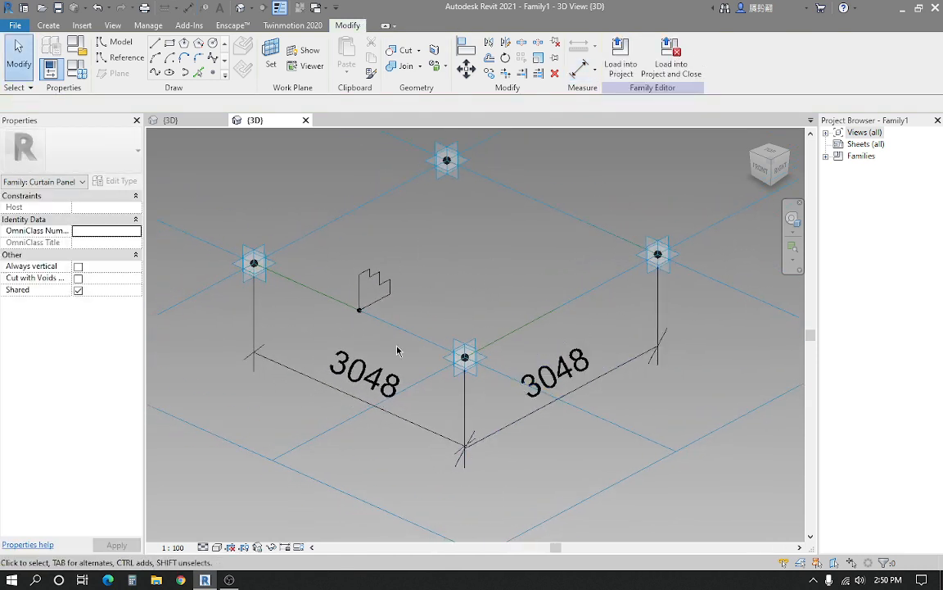
# Label the dimension between placement points 2 and 3 with a new instance reporting parameter named P1
pyautogui.moveTo(614, 383); pyautogui.dragTo(581, 381, button='middle')
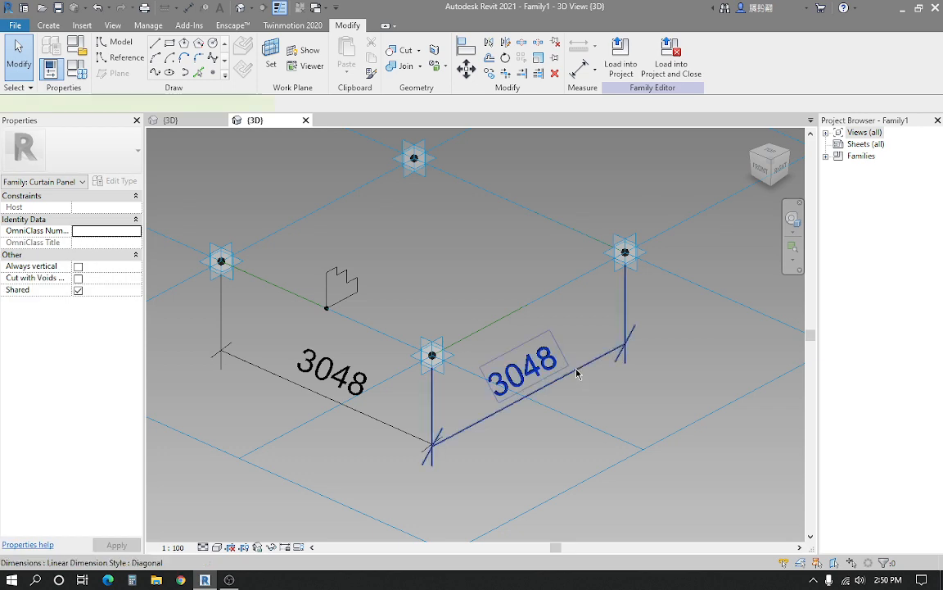
pyautogui.click(579, 375)
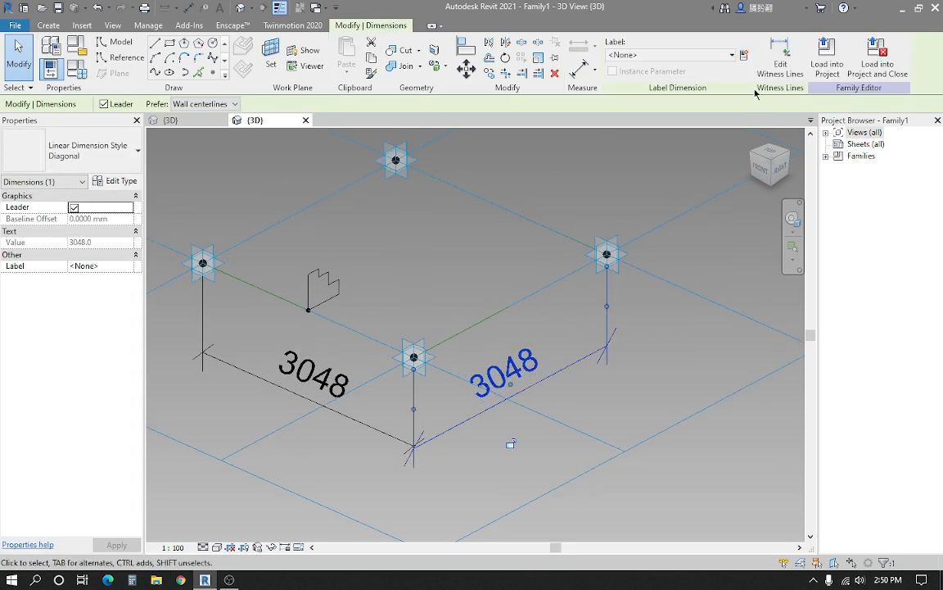
pyautogui.click(744, 56)
pyautogui.moveTo(567, 111); pyautogui.dragTo(549, 111)
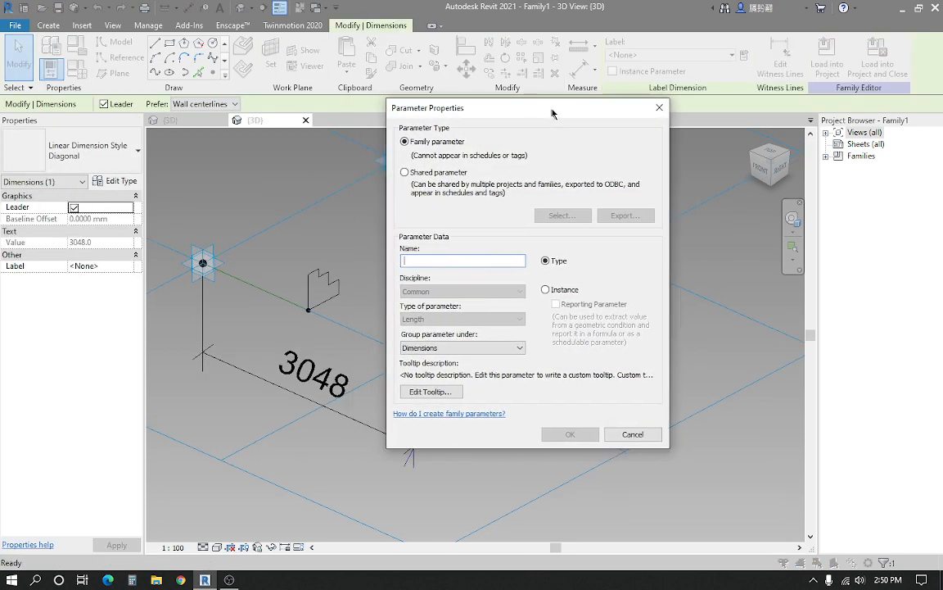
pyautogui.moveTo(465, 101); pyautogui.dragTo(485, 109)
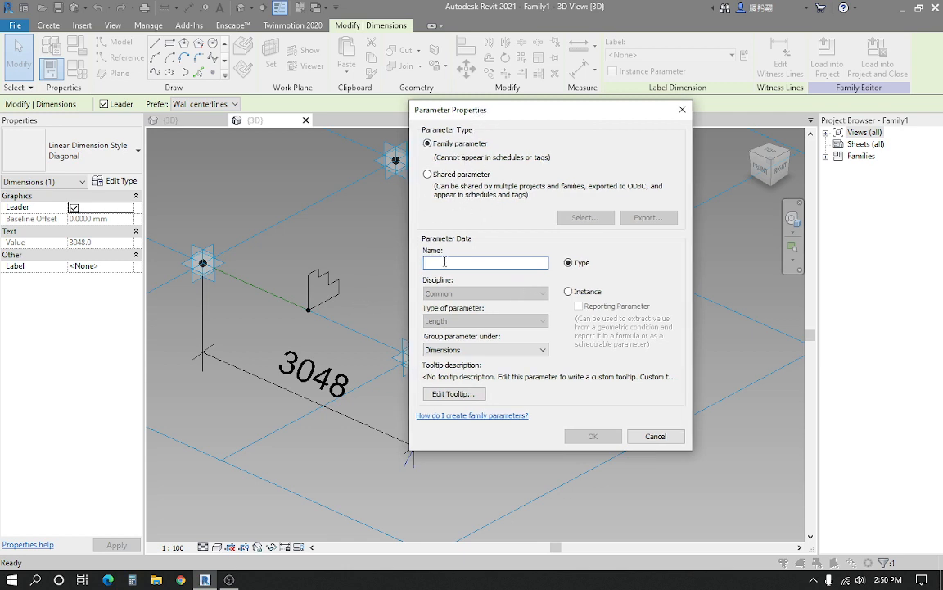
pyautogui.moveTo(455, 116); pyautogui.dragTo(395, 113)
pyautogui.click(523, 288)
pyautogui.moveTo(479, 113); pyautogui.dragTo(511, 113)
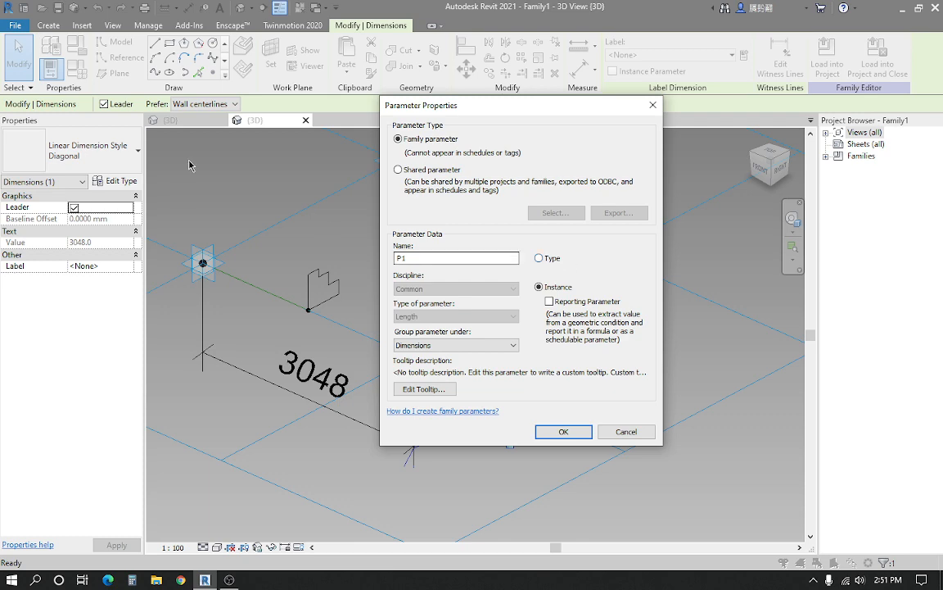
pyautogui.moveTo(469, 109); pyautogui.dragTo(458, 106)
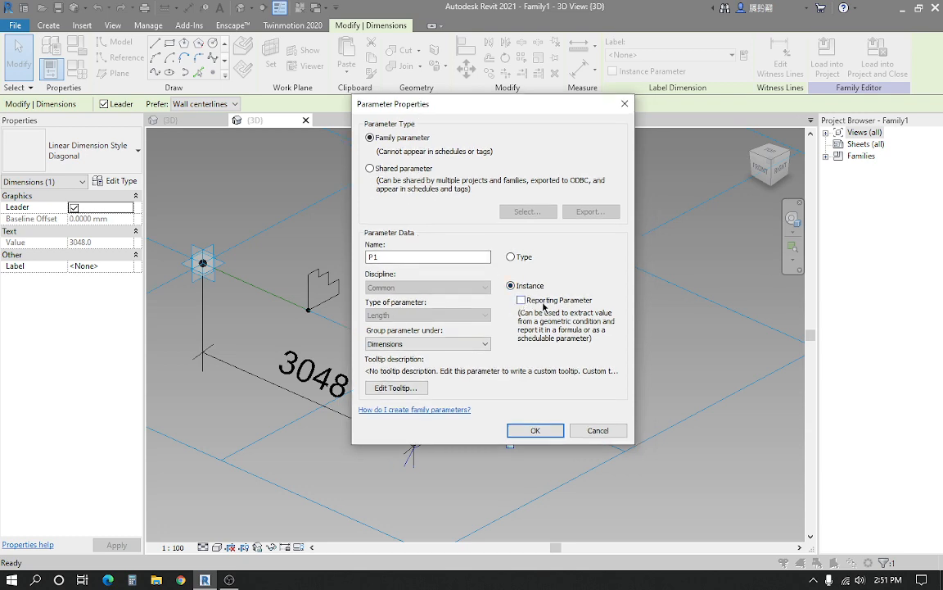
pyautogui.moveTo(516, 95); pyautogui.dragTo(508, 92)
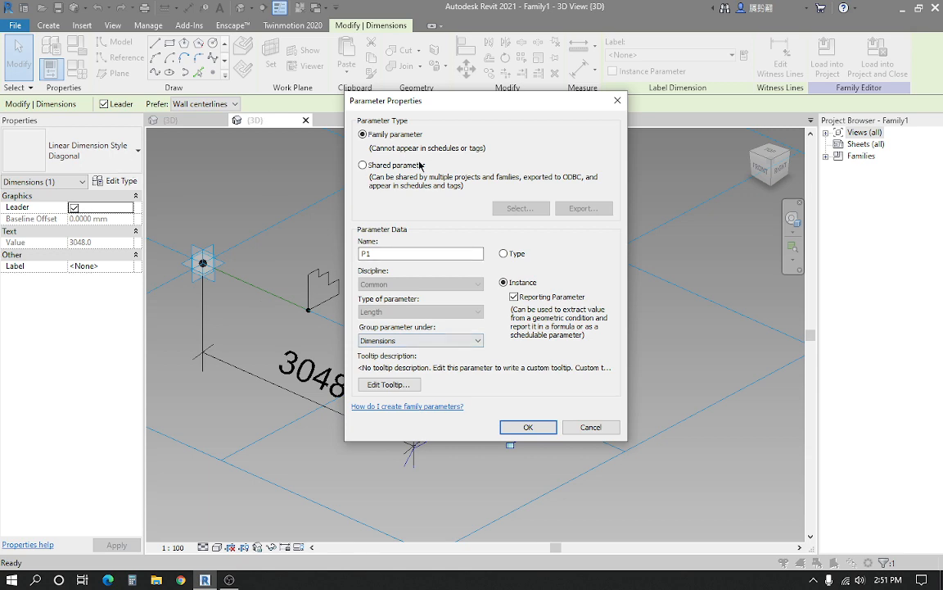
pyautogui.moveTo(445, 107)
pyautogui.mouseDown()
pyautogui.moveTo(501, 115)
pyautogui.moveTo(457, 95)
pyautogui.mouseUp()
pyautogui.click(539, 429)
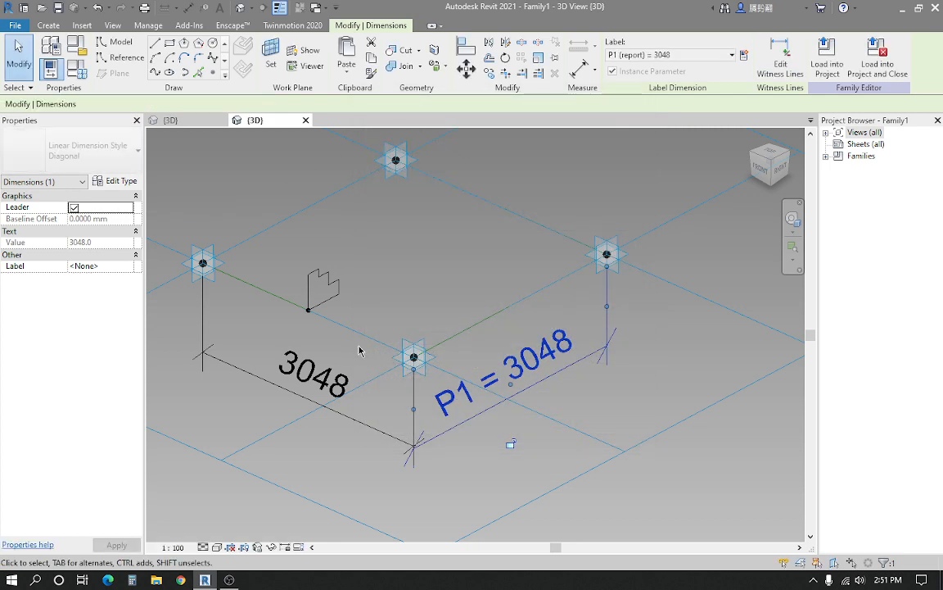
# Label the dimension between placement points 1 and 2 with a new instance reporting parameter named P2
pyautogui.moveTo(361, 352); pyautogui.dragTo(405, 333, button='middle')
pyautogui.press('Escape')
pyautogui.click(420, 409)
pyautogui.moveTo(420, 409); pyautogui.dragTo(404, 408, button='middle')
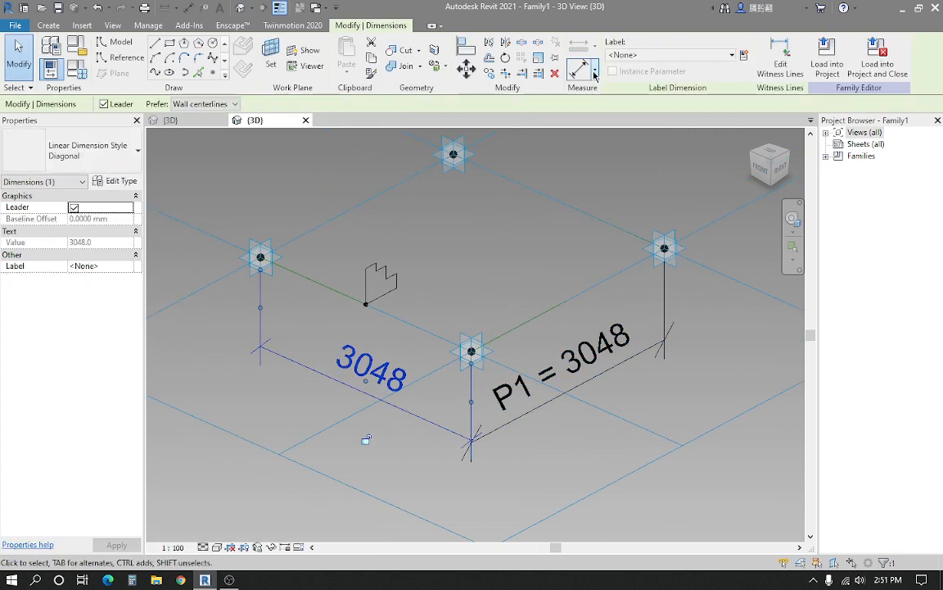
pyautogui.click(744, 57)
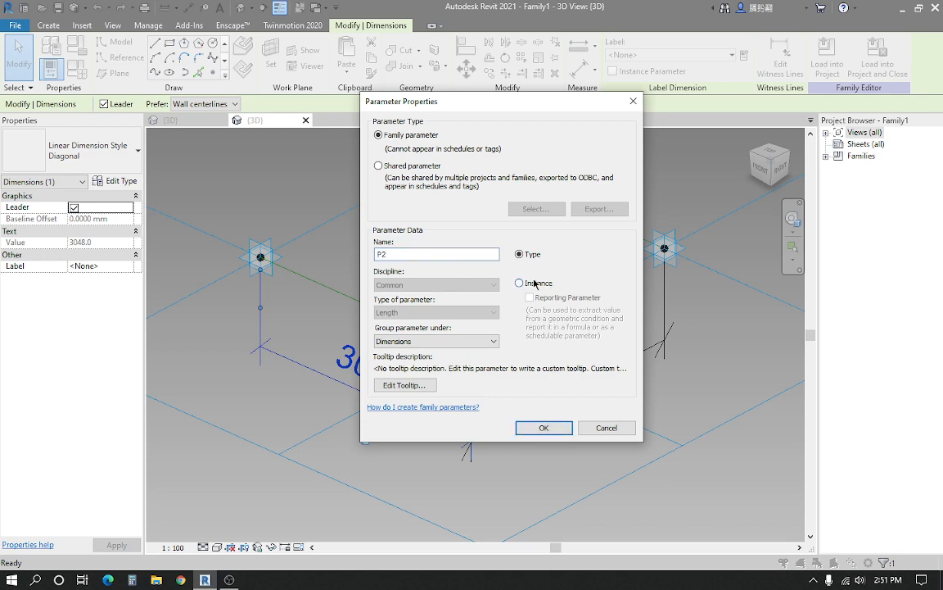
pyautogui.click(535, 283)
pyautogui.click(544, 428)
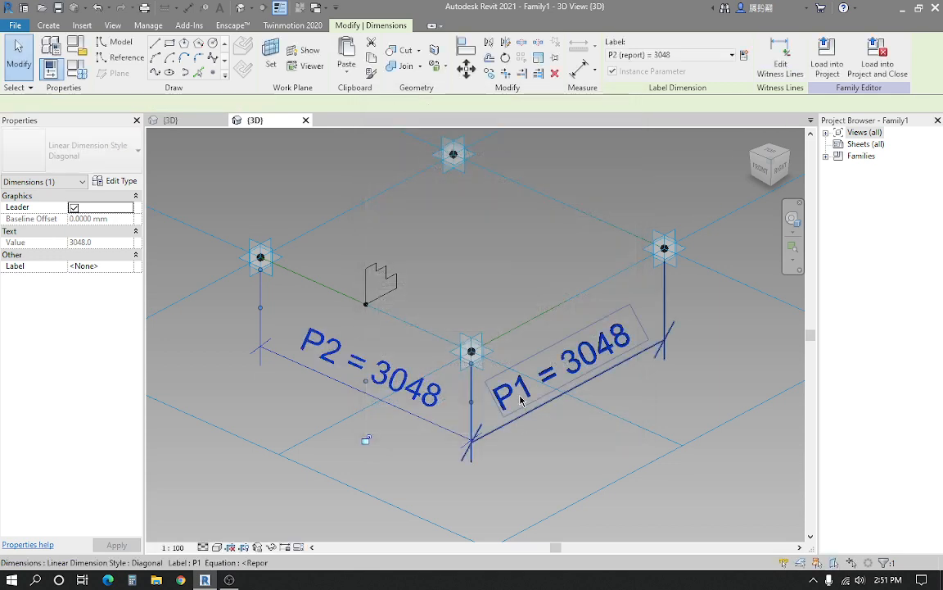
# Review the properties of parameter P1 and the P1 and P2 entries in Family Types without changing them
pyautogui.moveTo(594, 419); pyautogui.dragTo(546, 410, button='middle')
pyautogui.click(545, 409)
pyautogui.click(547, 371)
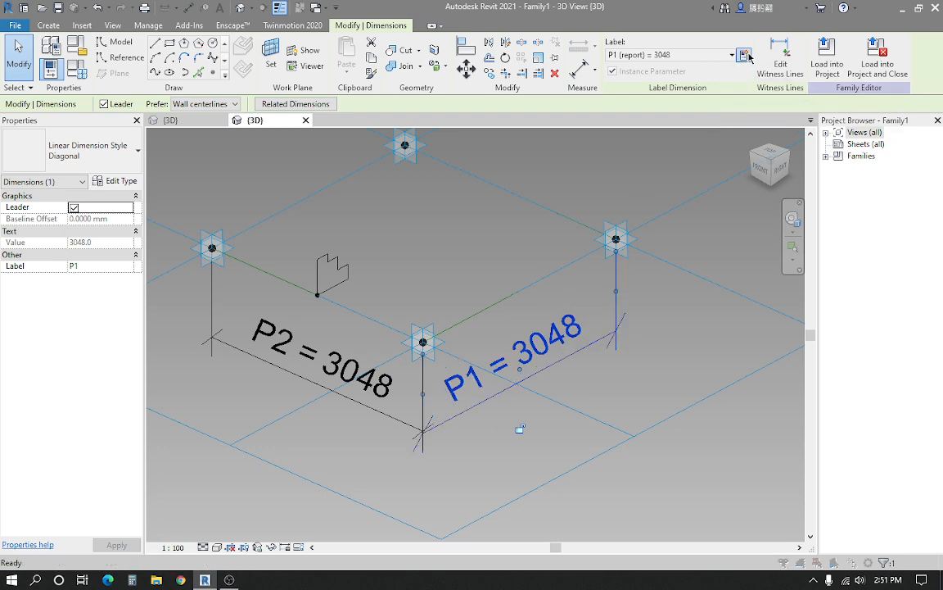
pyautogui.click(744, 55)
pyautogui.press('Escape')
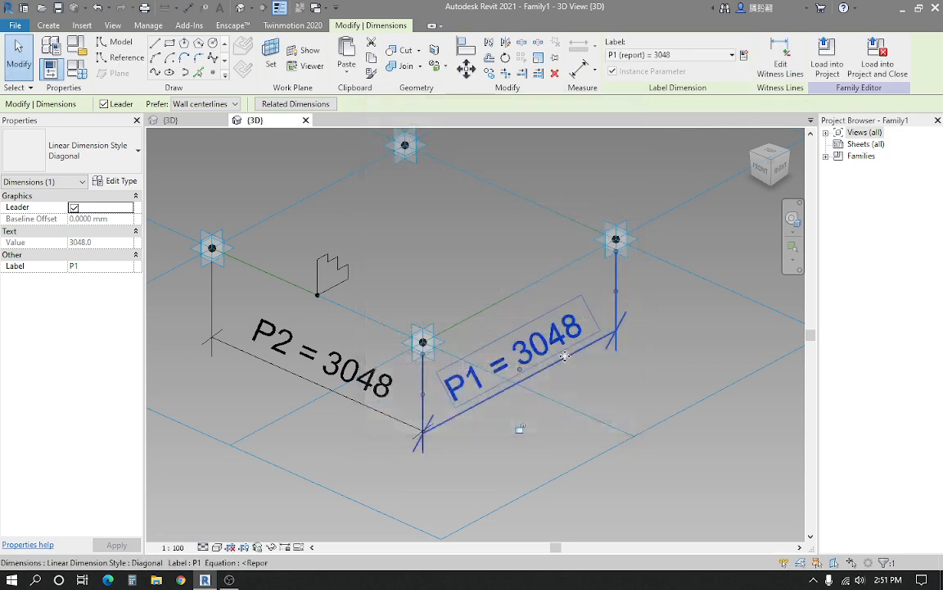
pyautogui.click(516, 431)
pyautogui.click(71, 78)
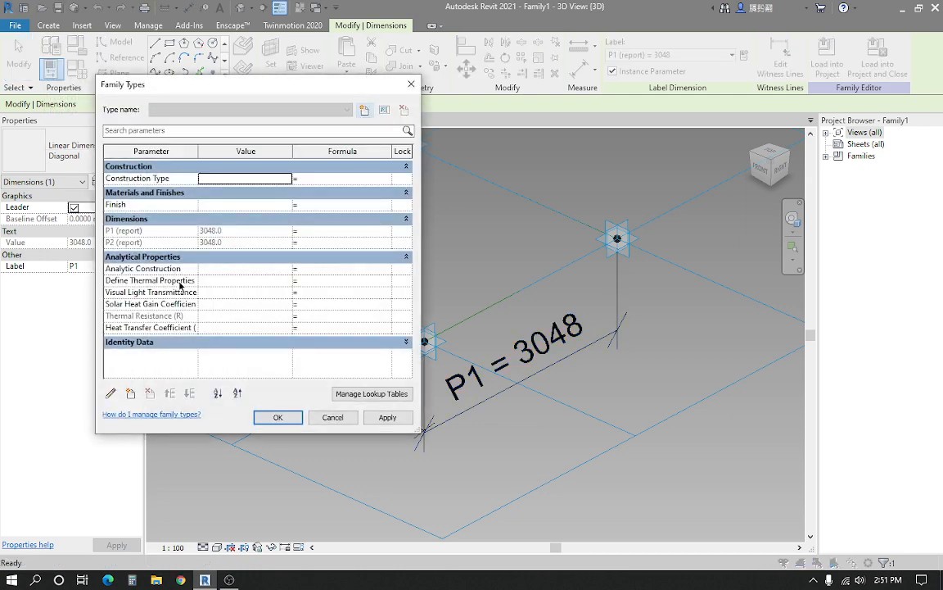
pyautogui.click(338, 421)
pyautogui.click(449, 448)
pyautogui.scroll(-1, 342, 398)
pyautogui.moveTo(341, 398)
pyautogui.keyDown('shift'); pyautogui.mouseDown(button='middle')
pyautogui.moveTo(336, 390)
pyautogui.moveTo(352, 412)
pyautogui.mouseUp(button='middle'); pyautogui.keyUp('shift')
pyautogui.scroll(3, 352, 412)
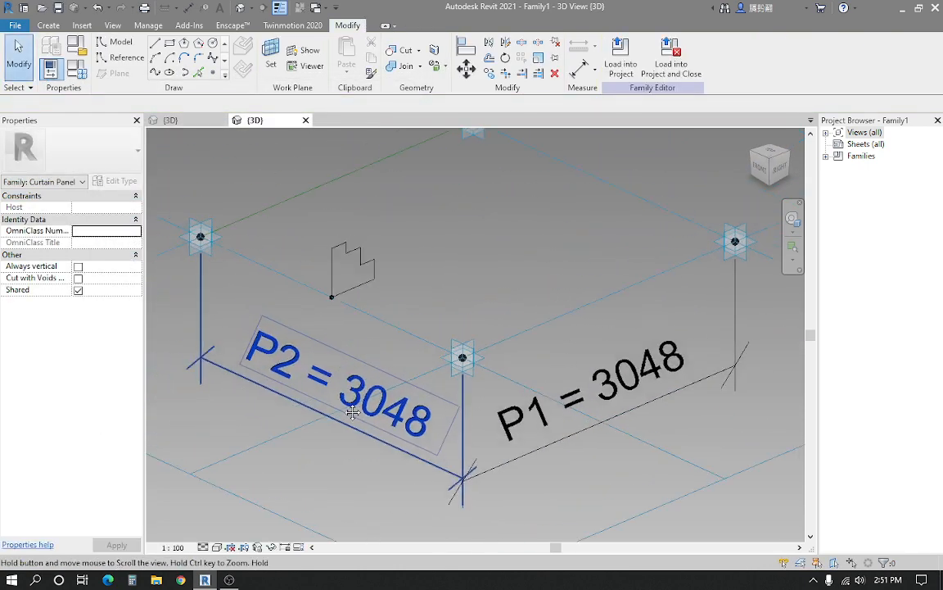
pyautogui.scroll(2, 353, 412)
pyautogui.moveTo(327, 332); pyautogui.dragTo(352, 356, button='middle')
pyautogui.scroll(1, 355, 343)
pyautogui.press('d')
pyautogui.press('i')
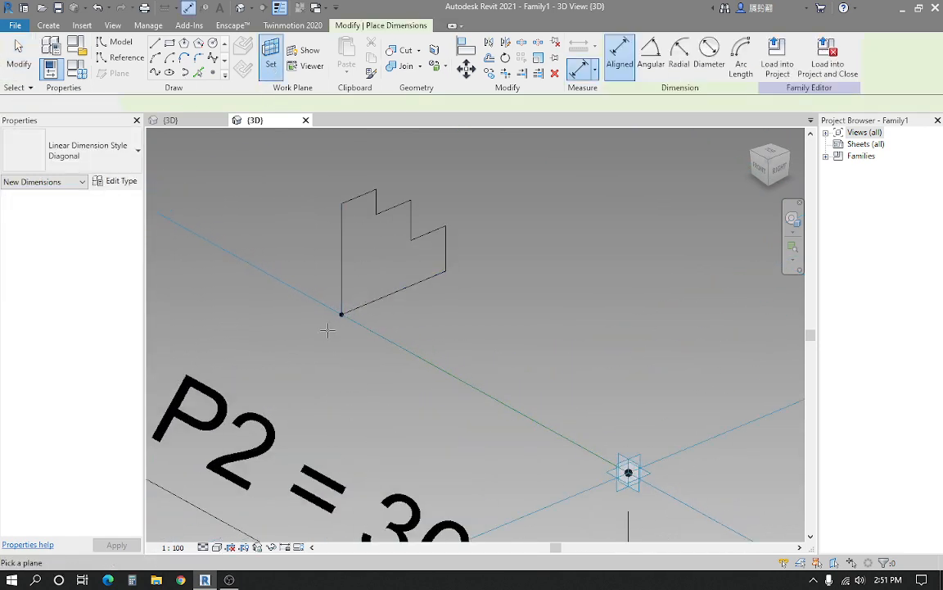
pyautogui.press('Escape')
pyautogui.press('Escape')
# Place an aligned dimension across the full width of the stepped profile, below its base edge
pyautogui.press('d')
pyautogui.press('i')
pyautogui.moveTo(379, 348); pyautogui.dragTo(365, 368, button='middle')
pyautogui.scroll(-2, 362, 354)
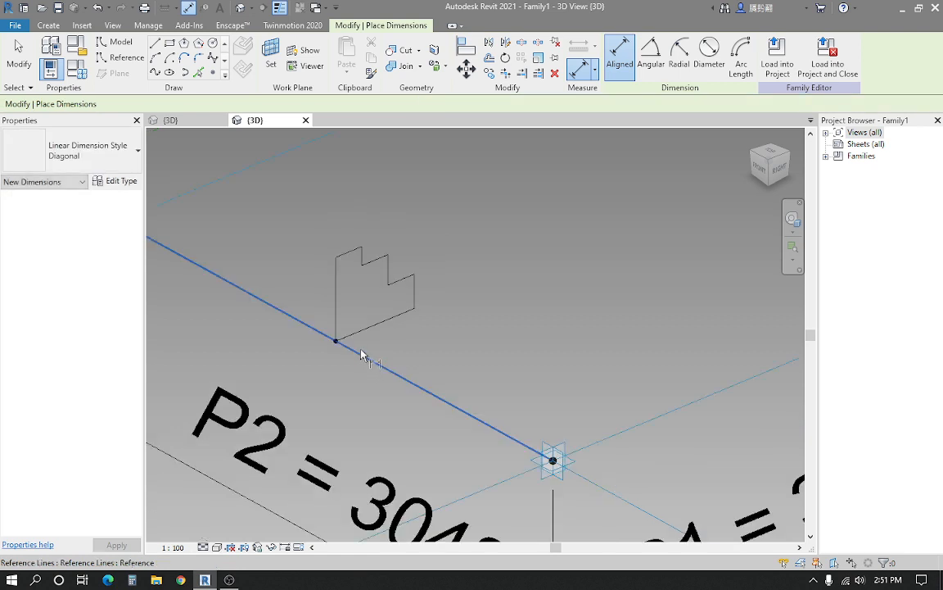
pyautogui.scroll(3, 360, 348)
pyautogui.click(322, 301)
pyautogui.click(445, 277)
pyautogui.scroll(-2, 449, 308)
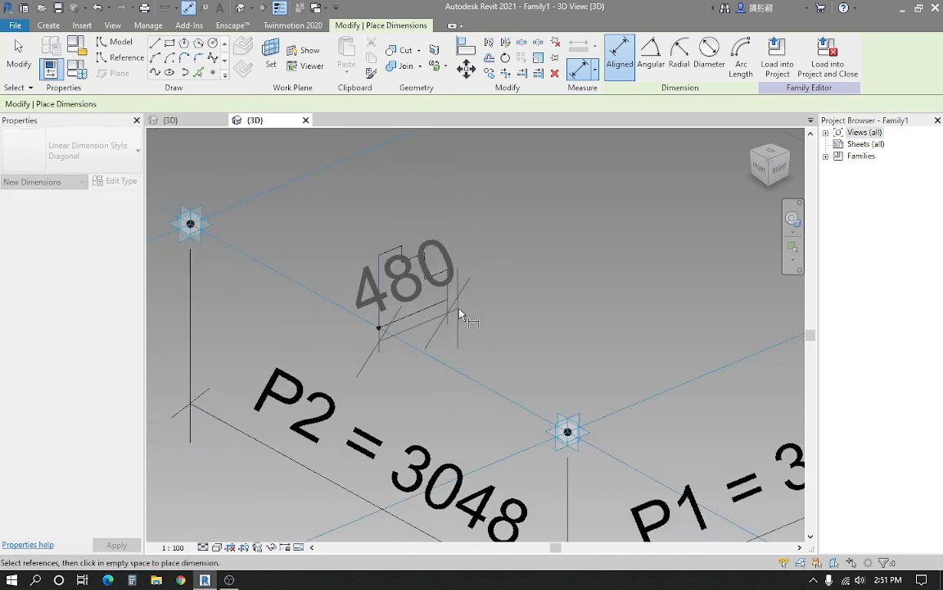
pyautogui.click(521, 370)
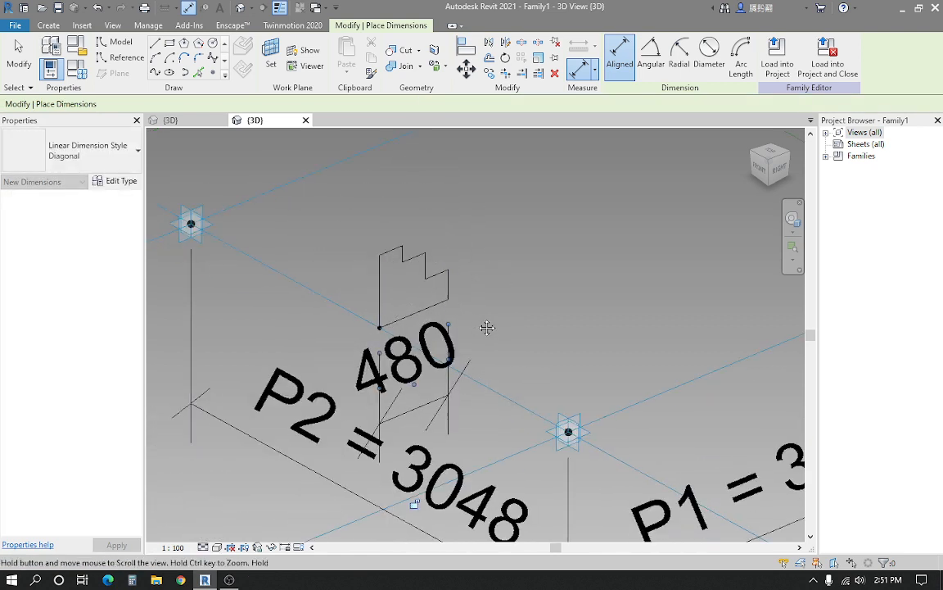
# Set the view scale to 1:20 and place an aligned dimension between the stepped profile's base and its highest edge
pyautogui.click(173, 547)
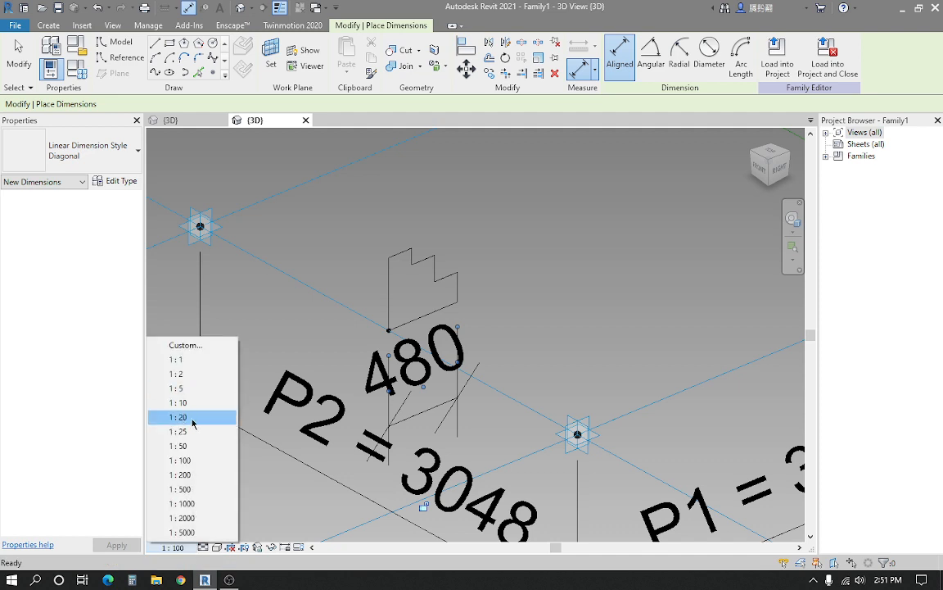
pyautogui.click(188, 417)
pyautogui.scroll(3, 390, 368)
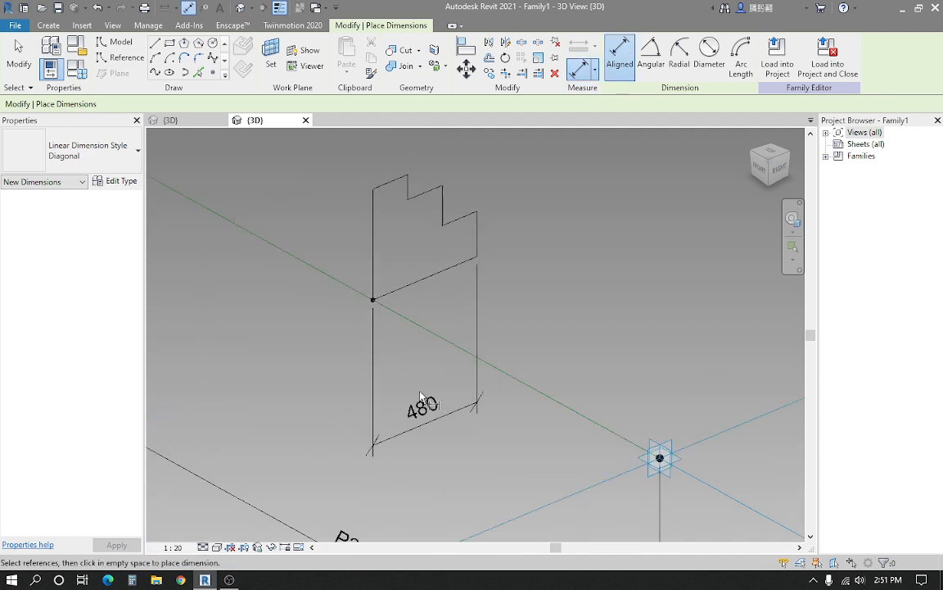
pyautogui.click(400, 302)
pyautogui.click(393, 197)
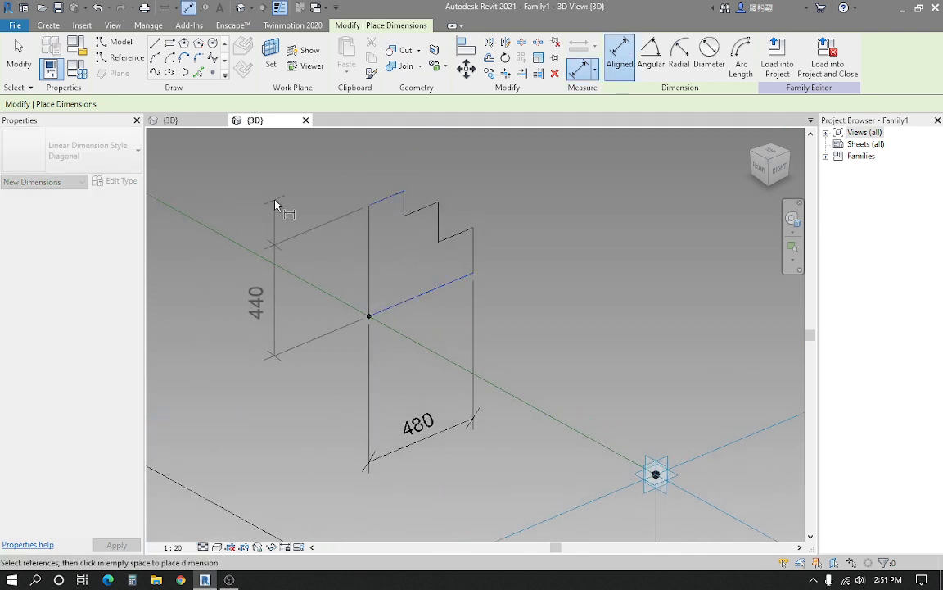
pyautogui.click(276, 205)
pyautogui.press('Escape')
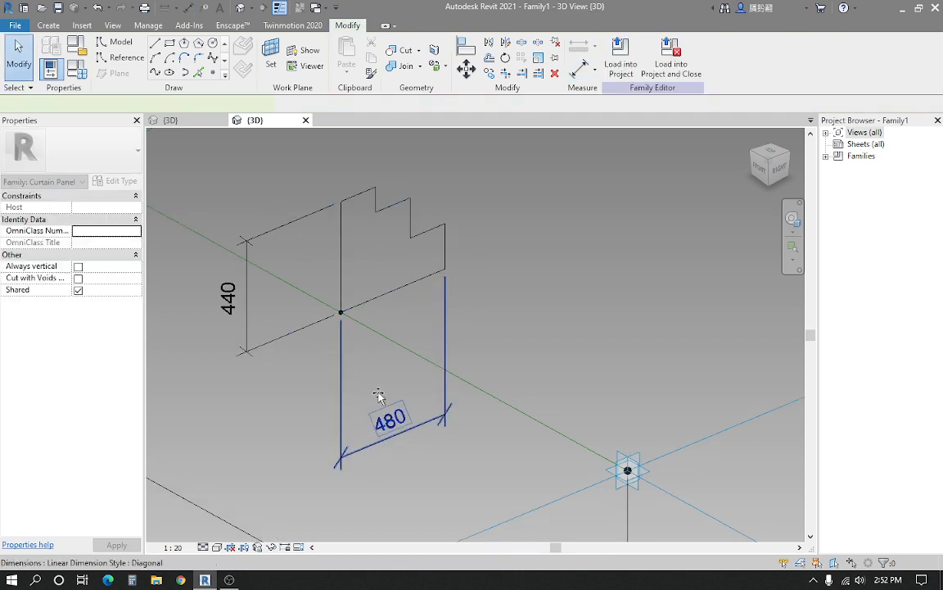
# Examine the stepped profile's width and height dimensions in relation to the P1 and P2 panel dimensions
pyautogui.moveTo(379, 395); pyautogui.dragTo(372, 369)
pyautogui.scroll(-3, 373, 369)
pyautogui.press('Escape')
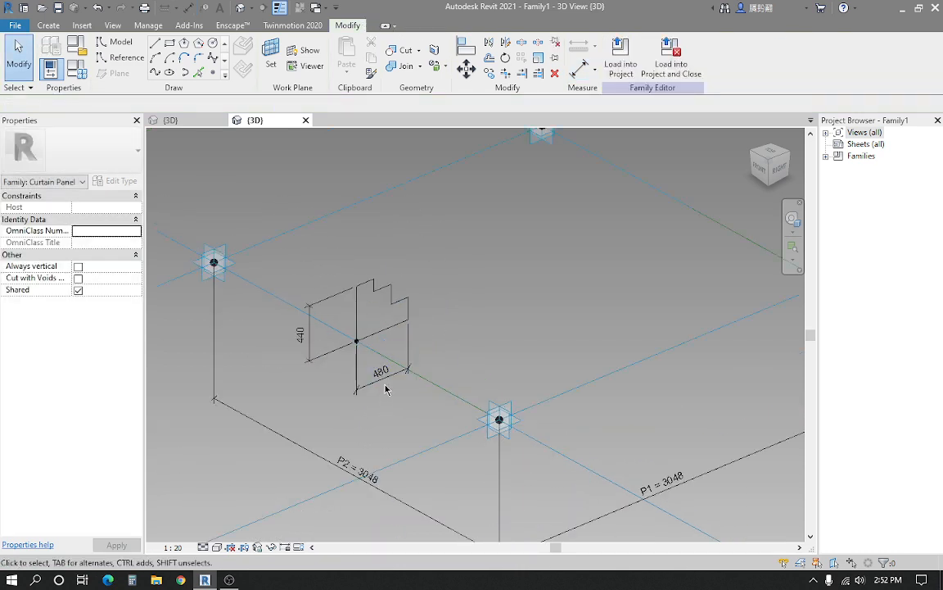
pyautogui.scroll(3, 385, 320)
pyautogui.scroll(-2, 381, 284)
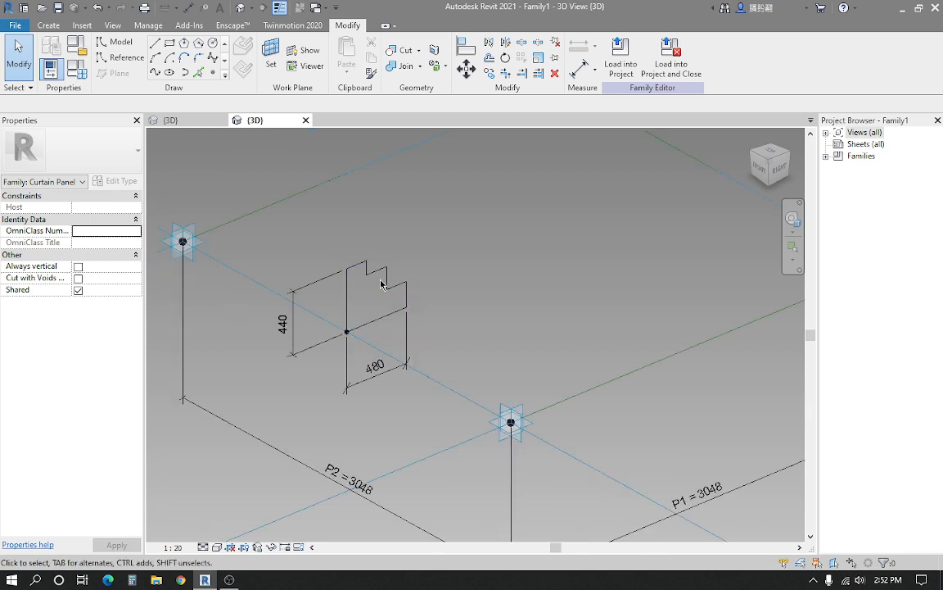
pyautogui.scroll(-3, 381, 284)
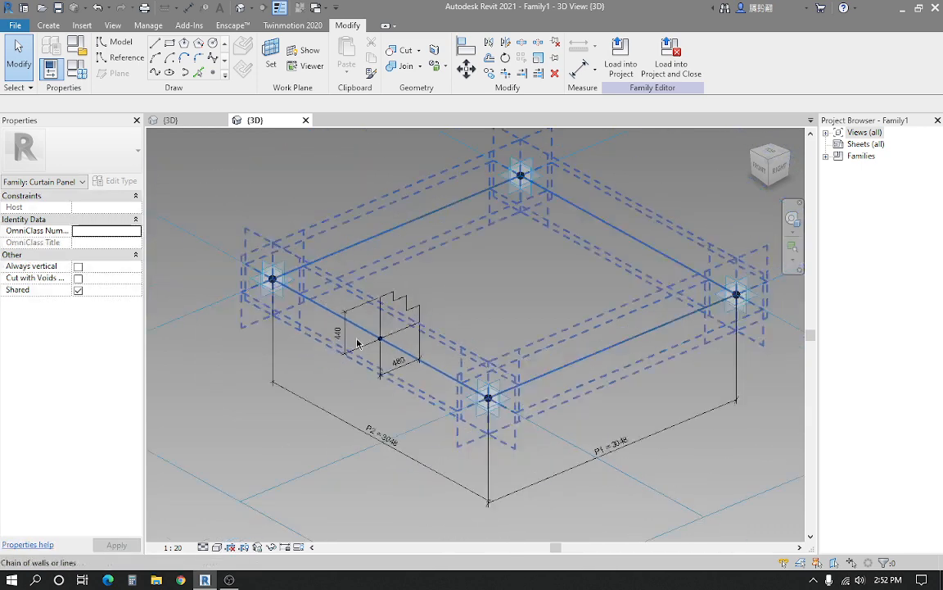
pyautogui.scroll(4, 415, 279)
pyautogui.scroll(-2, 390, 308)
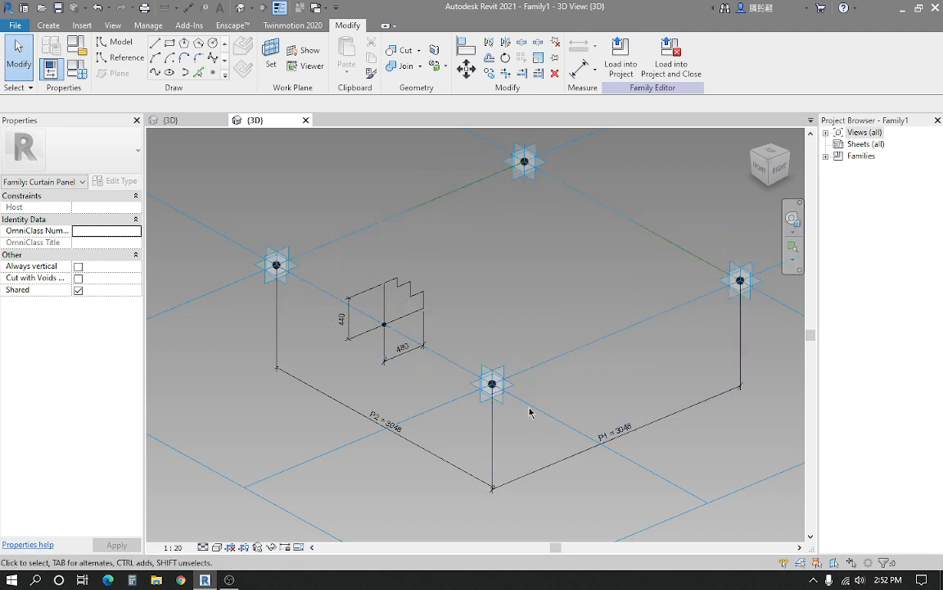
pyautogui.scroll(2, 434, 390)
pyautogui.scroll(-2, 439, 394)
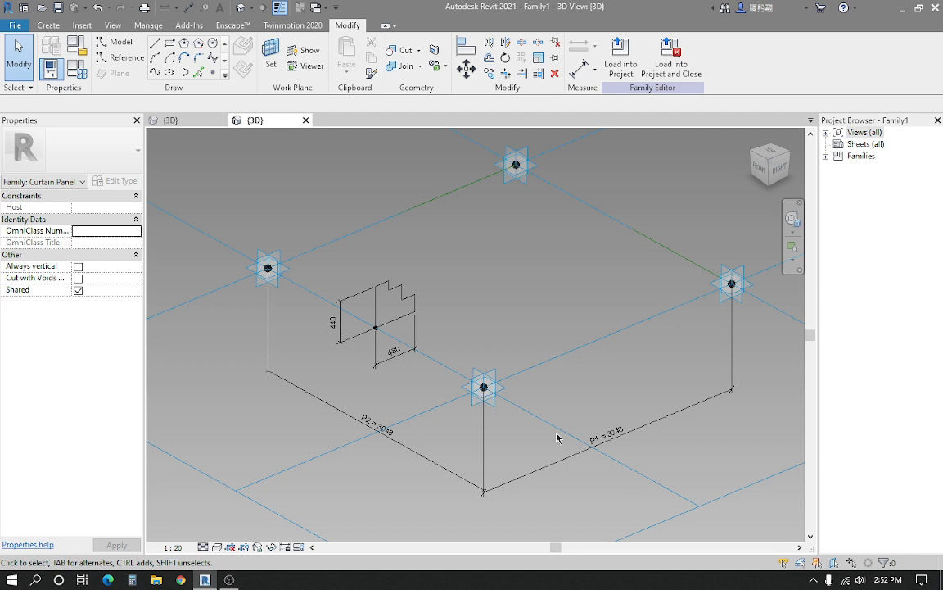
pyautogui.scroll(3, 557, 439)
pyautogui.scroll(-2, 547, 440)
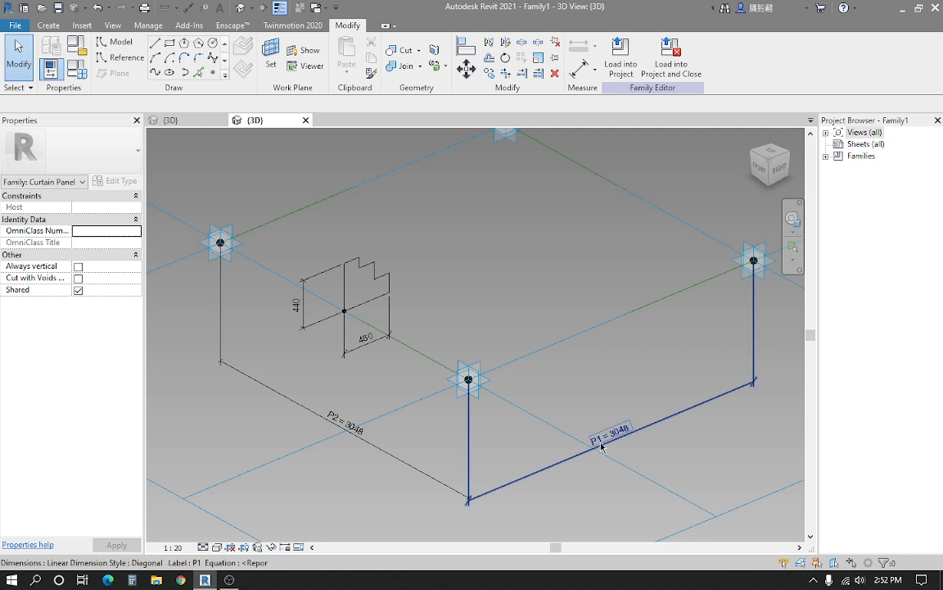
pyautogui.scroll(2, 360, 282)
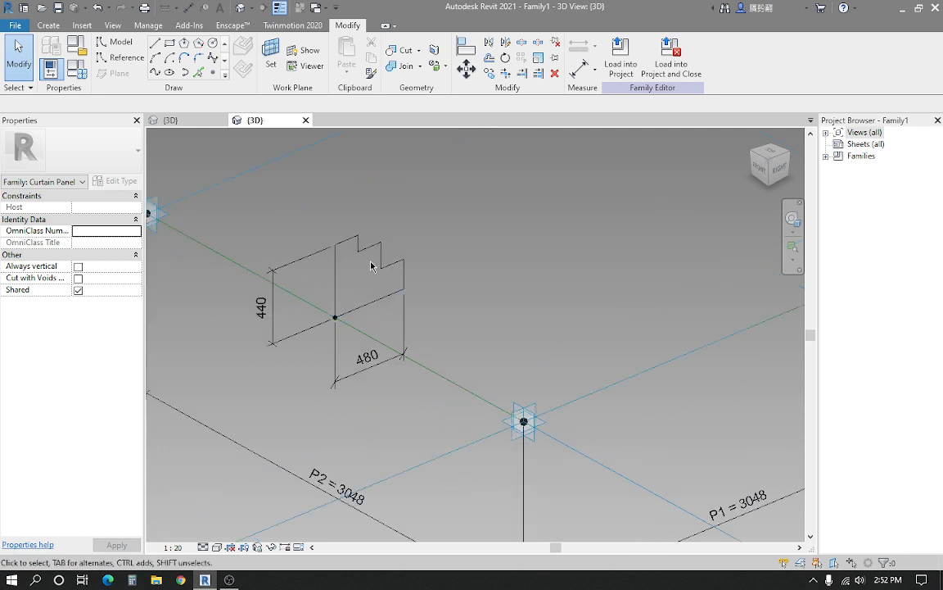
pyautogui.scroll(-1, 388, 259)
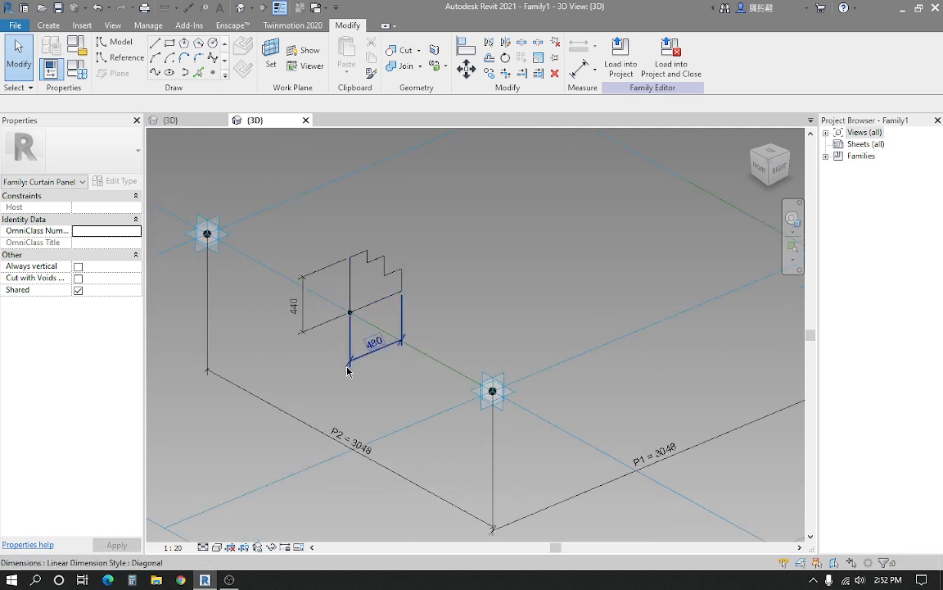
pyautogui.scroll(3, 390, 344)
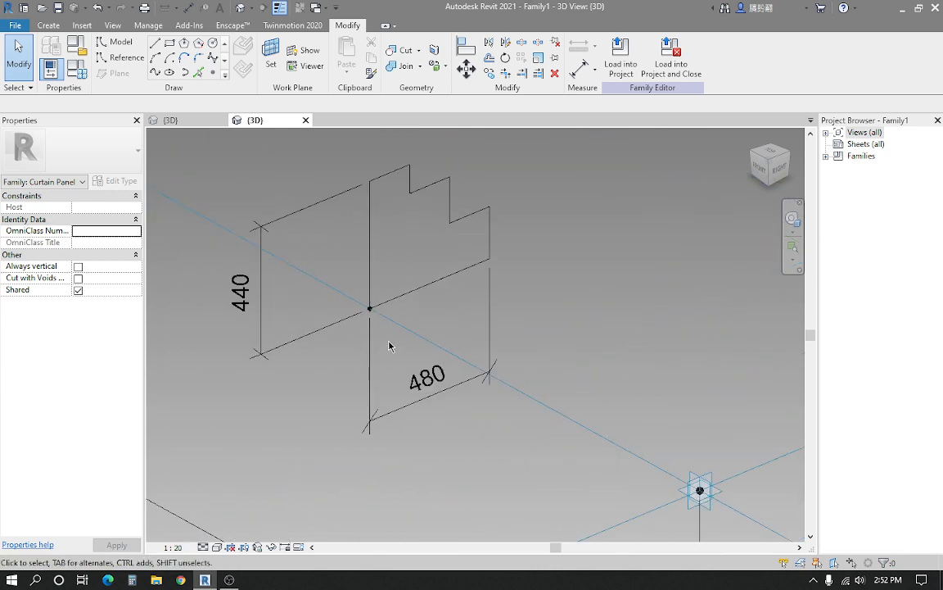
pyautogui.scroll(-1, 390, 344)
pyautogui.scroll(3, 402, 344)
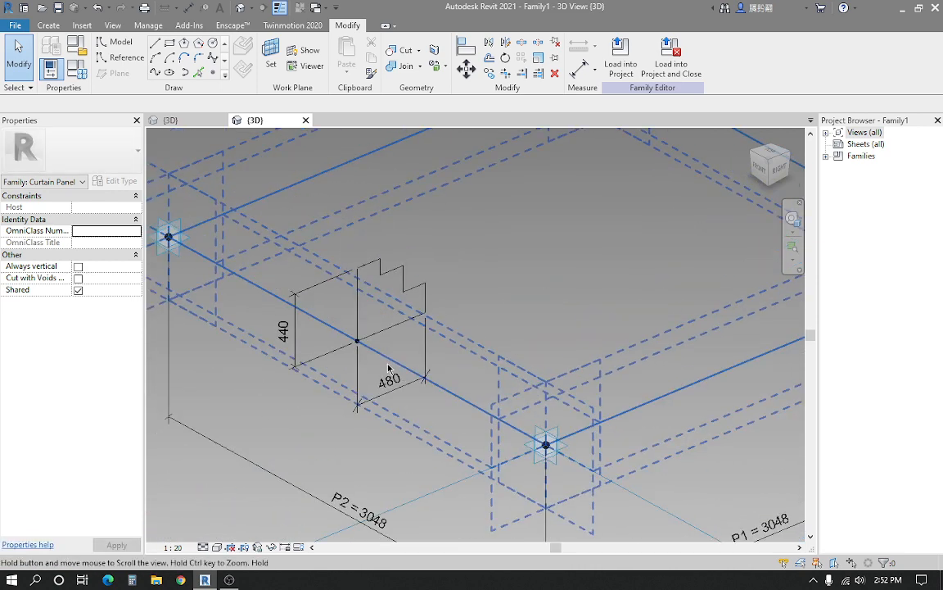
# Label the stepped profile's width dimension with a new instance parameter named PR1
pyautogui.moveTo(408, 344); pyautogui.dragTo(410, 277, button='middle')
pyautogui.click(453, 384)
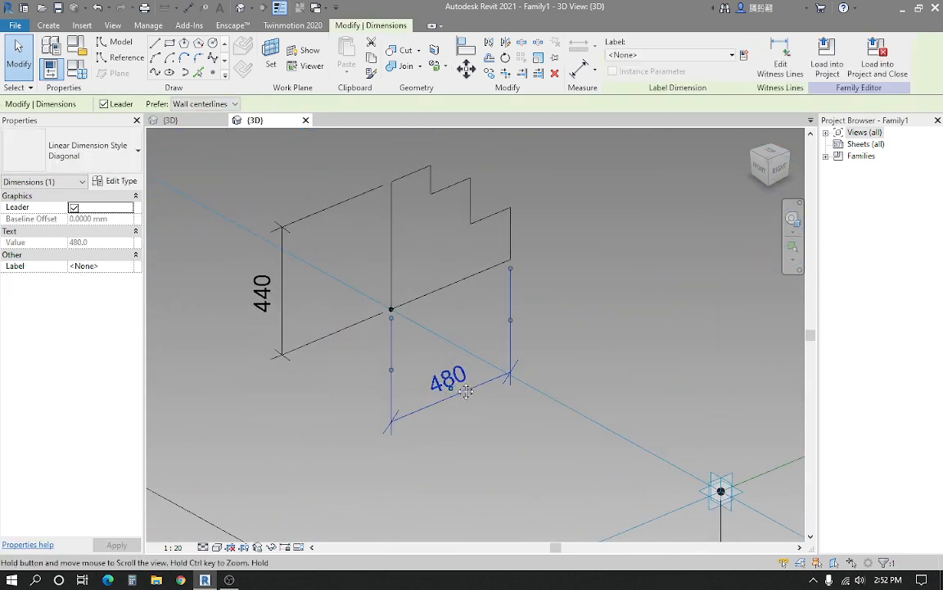
pyautogui.click(742, 56)
pyautogui.moveTo(553, 102); pyautogui.dragTo(574, 98)
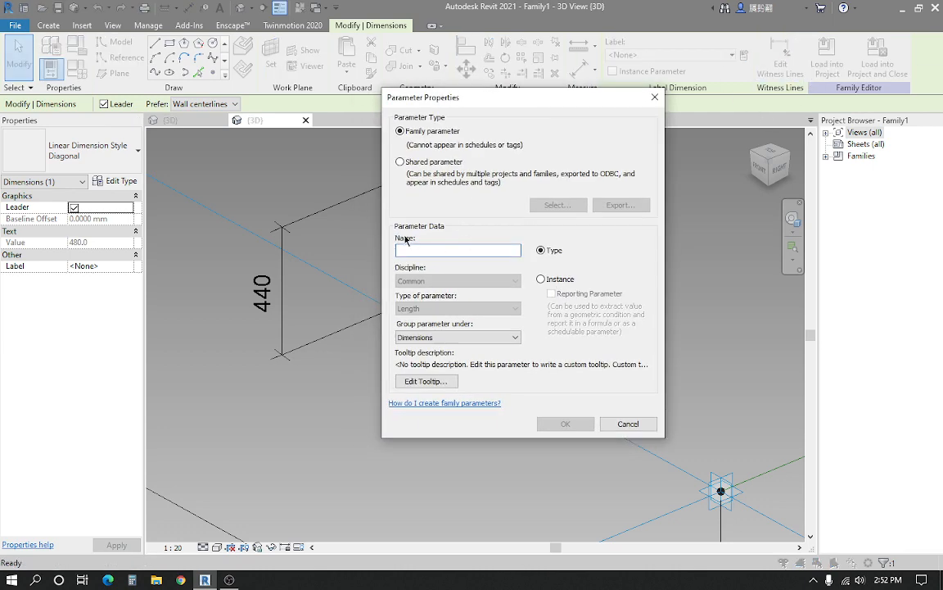
pyautogui.moveTo(433, 91); pyautogui.dragTo(515, 109)
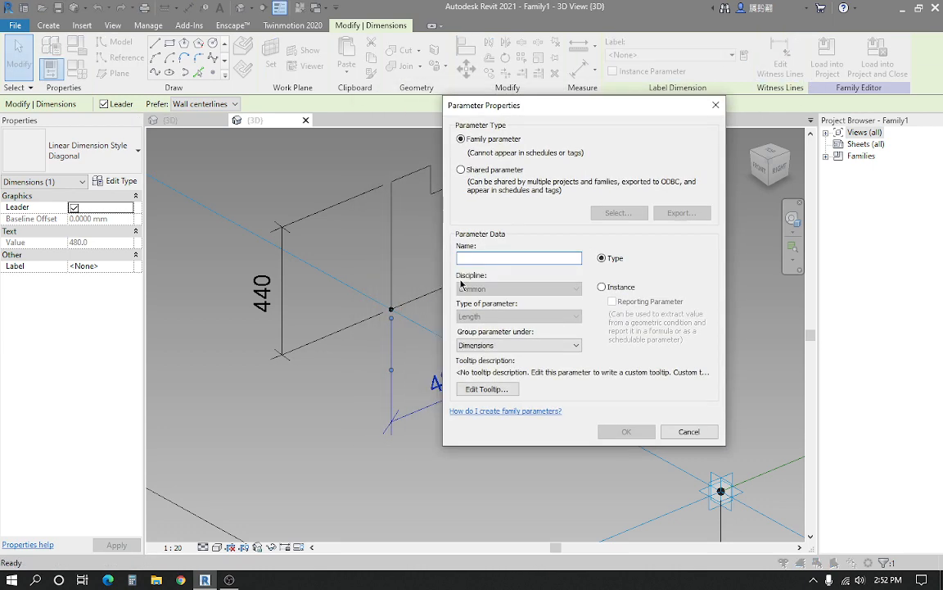
pyautogui.write('r')
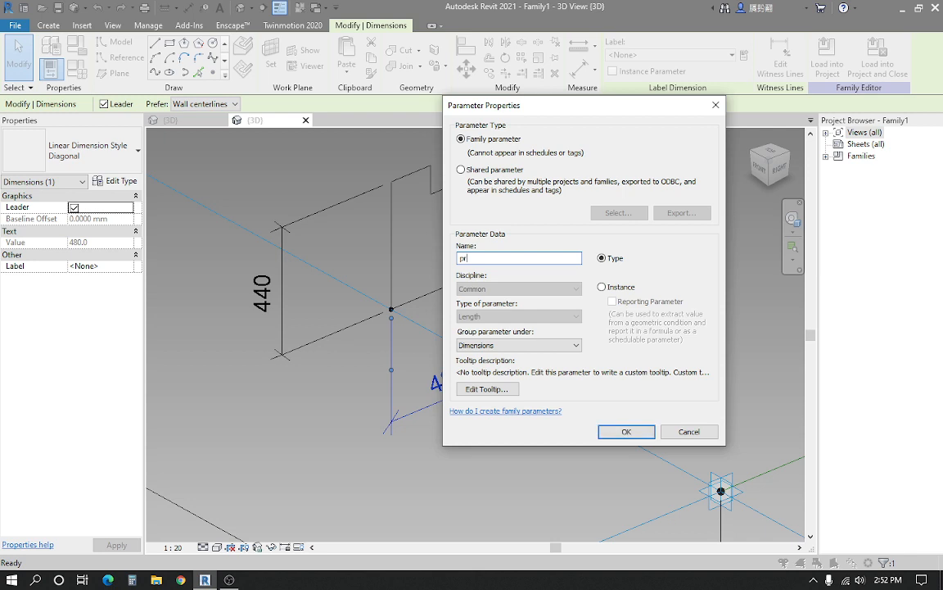
pyautogui.press('BackSpace')
pyautogui.write('PR 1')
pyautogui.moveTo(544, 107); pyautogui.dragTo(586, 100)
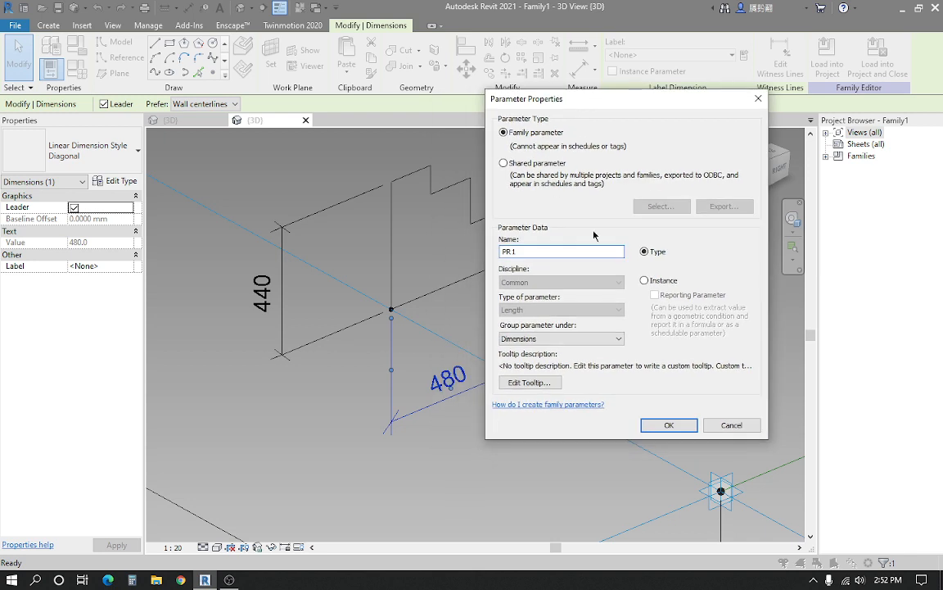
pyautogui.click(654, 282)
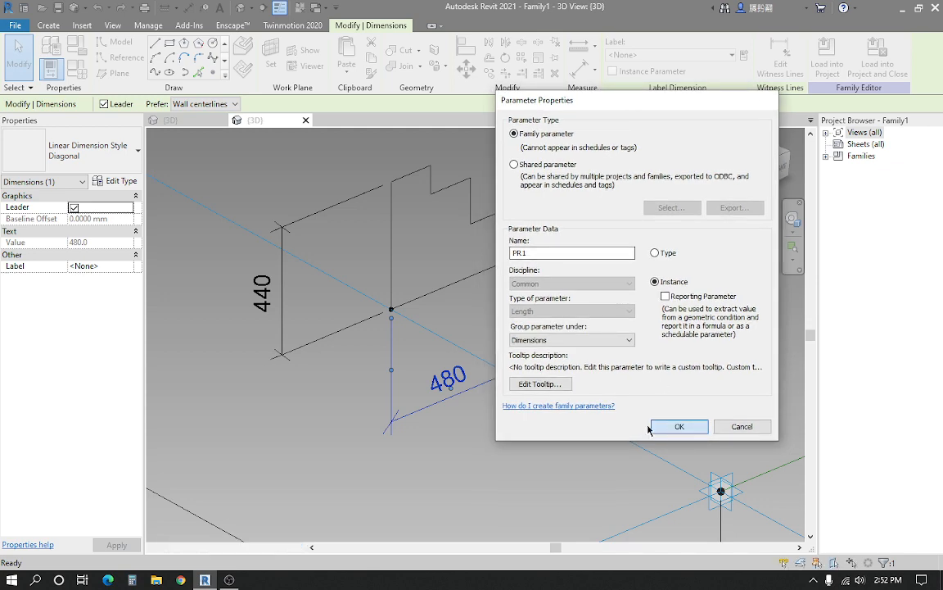
pyautogui.click(671, 425)
# Label the stepped profile's height dimension with a new instance parameter named PR2
pyautogui.keyDown('shift'); pyautogui.moveTo(368, 385); pyautogui.dragTo(395, 386, button='middle'); pyautogui.keyUp('shift')
pyautogui.click(395, 385)
pyautogui.click(328, 330)
pyautogui.moveTo(335, 331); pyautogui.dragTo(341, 337, button='middle')
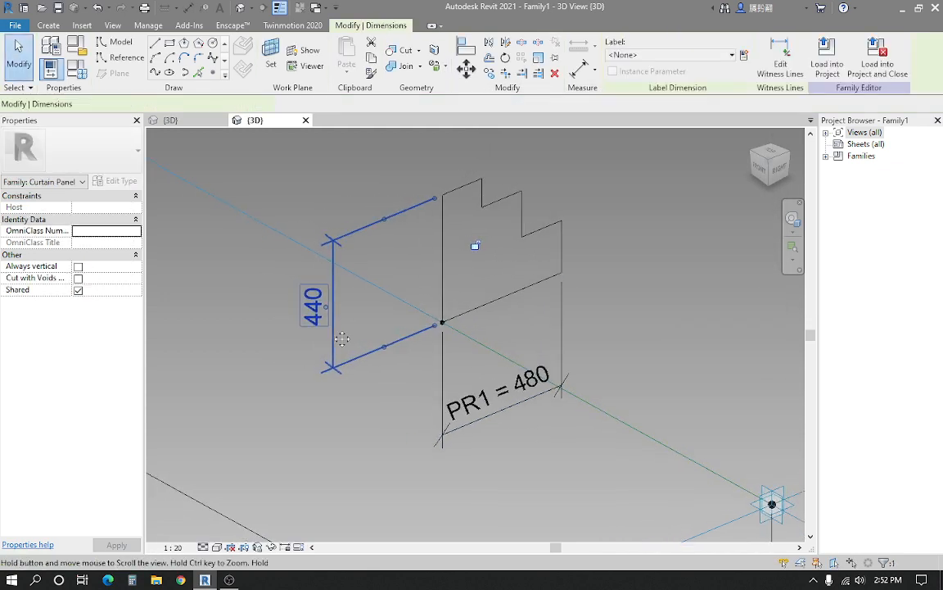
pyautogui.click(743, 55)
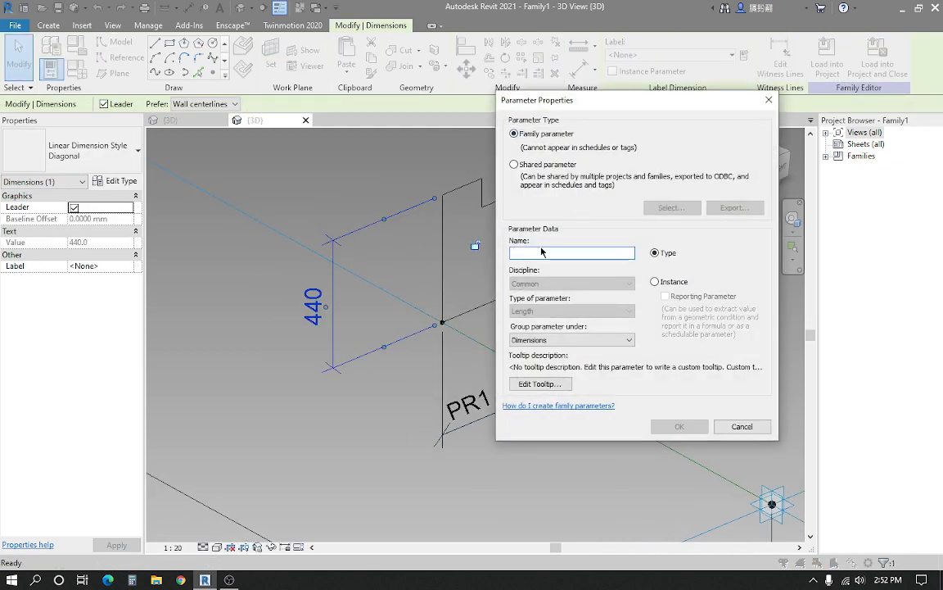
pyautogui.write('pr')
pyautogui.press('BackSpace')
pyautogui.write('PR2')
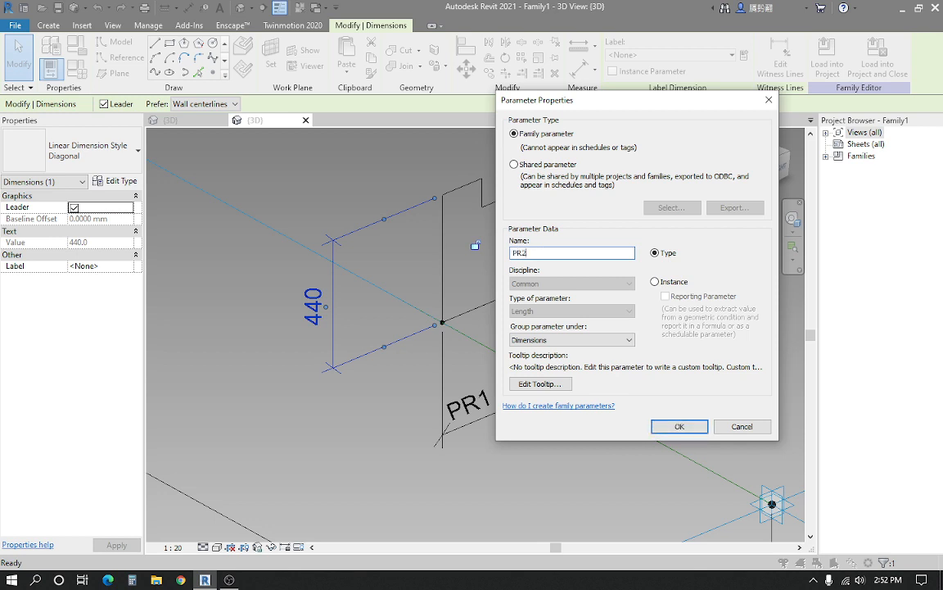
pyautogui.click(660, 284)
pyautogui.click(674, 426)
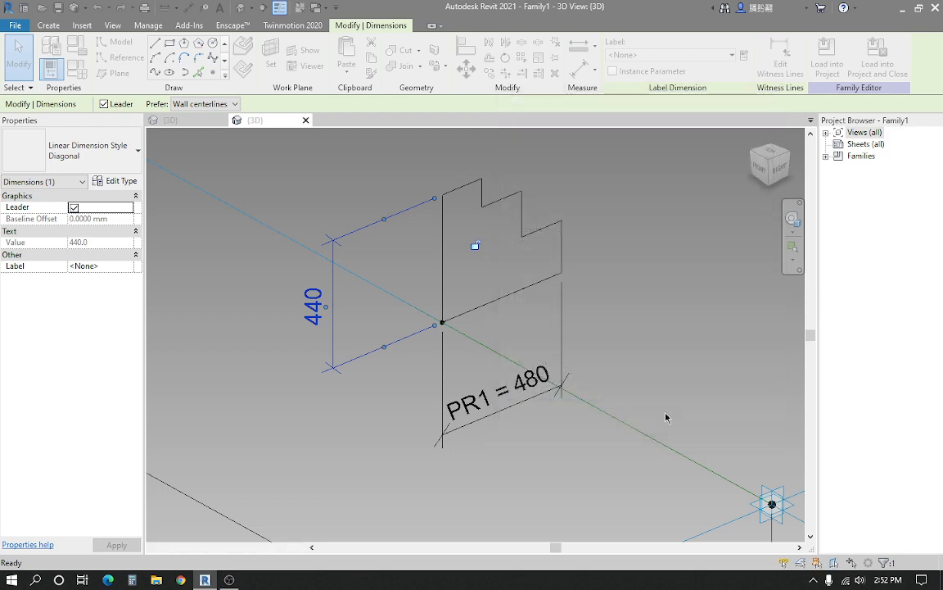
# Give both the PR1 and PR2 parameters the formula (P1 + P2) / 10 in the family types
pyautogui.scroll(-3, 426, 369)
pyautogui.click(400, 362)
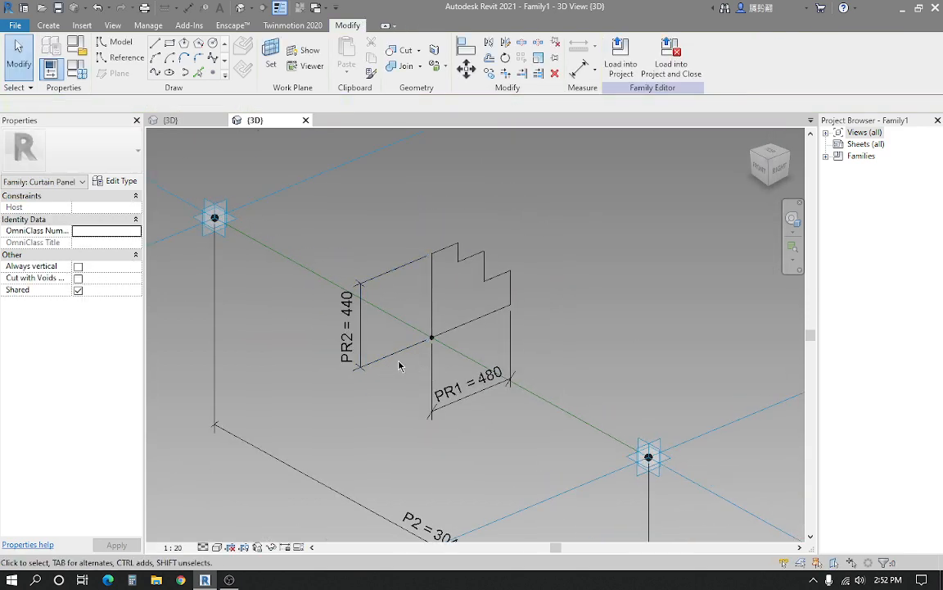
pyautogui.scroll(3, 401, 373)
pyautogui.click(78, 70)
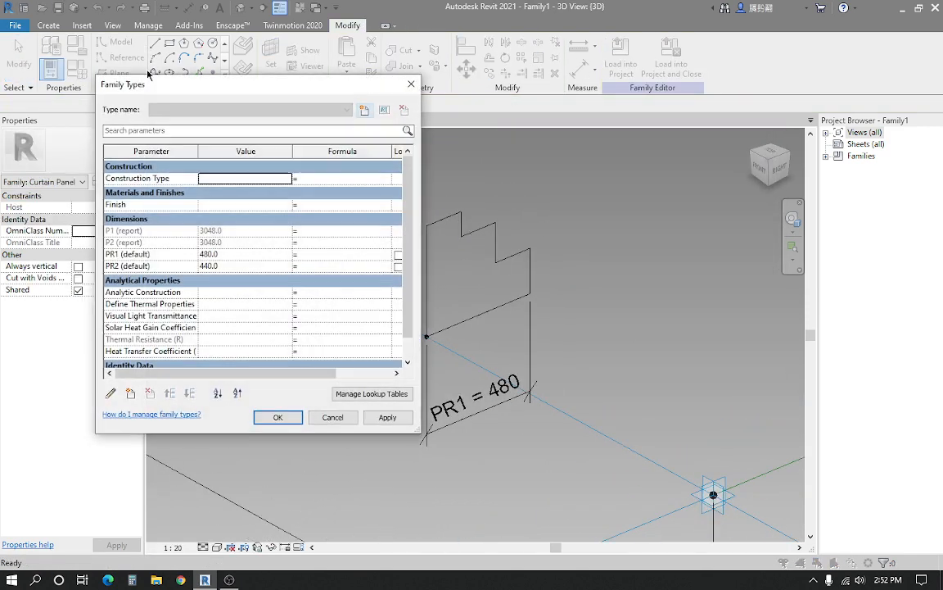
pyautogui.moveTo(134, 69); pyautogui.dragTo(76, 65)
pyautogui.moveTo(163, 82)
pyautogui.mouseDown()
pyautogui.moveTo(200, 73)
pyautogui.moveTo(176, 72)
pyautogui.mouseUp()
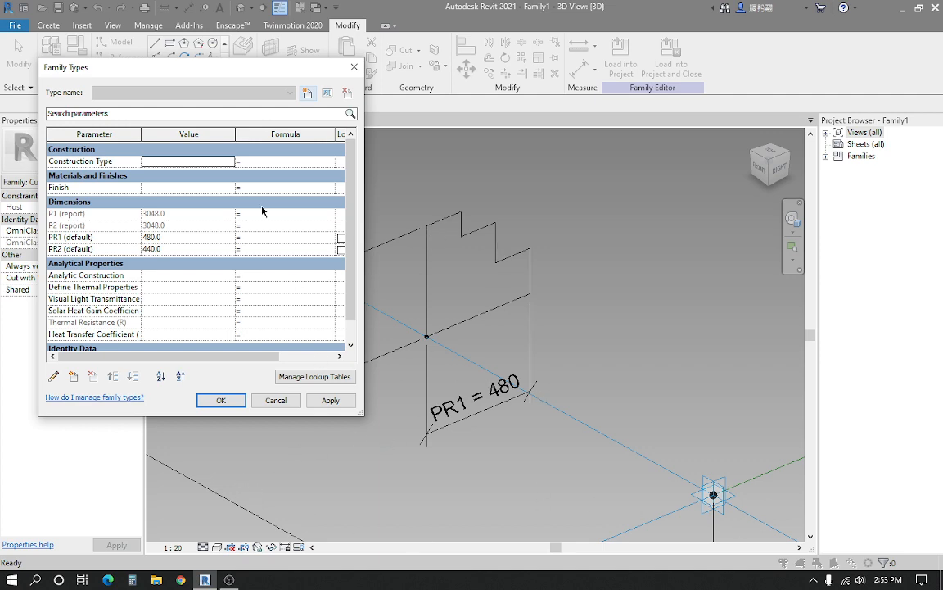
pyautogui.moveTo(200, 69); pyautogui.dragTo(183, 89)
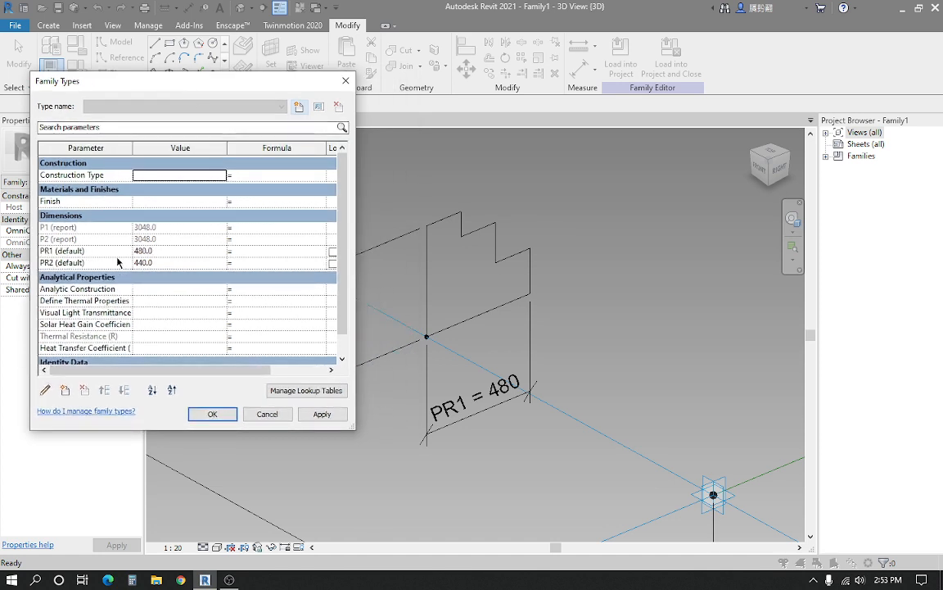
pyautogui.click(257, 252)
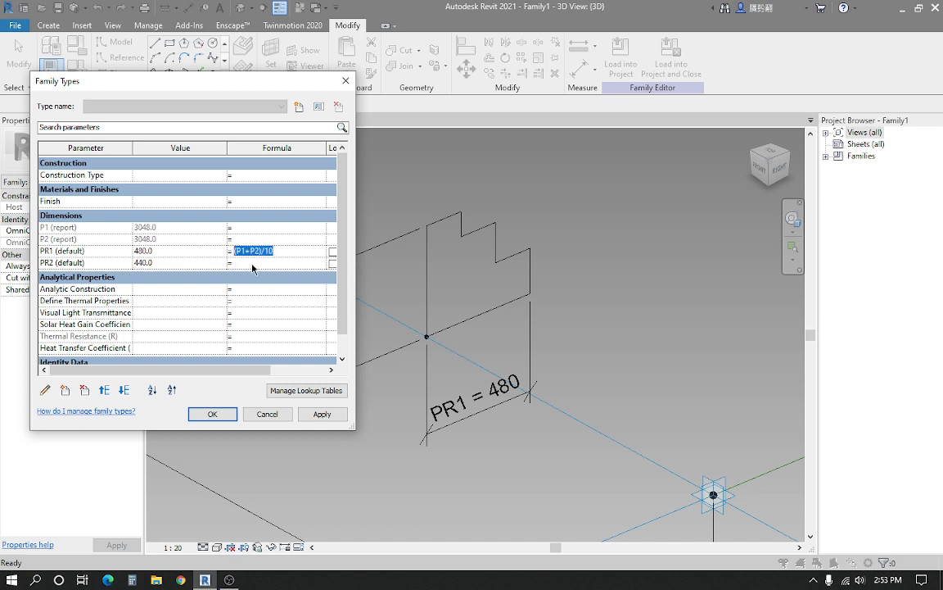
pyautogui.click(297, 253)
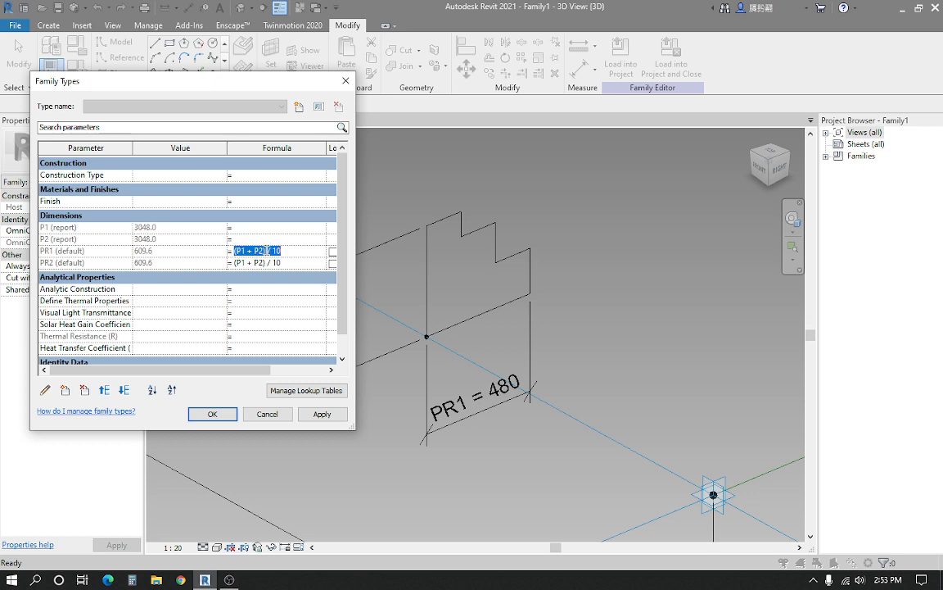
pyautogui.click(291, 264)
pyautogui.click(212, 413)
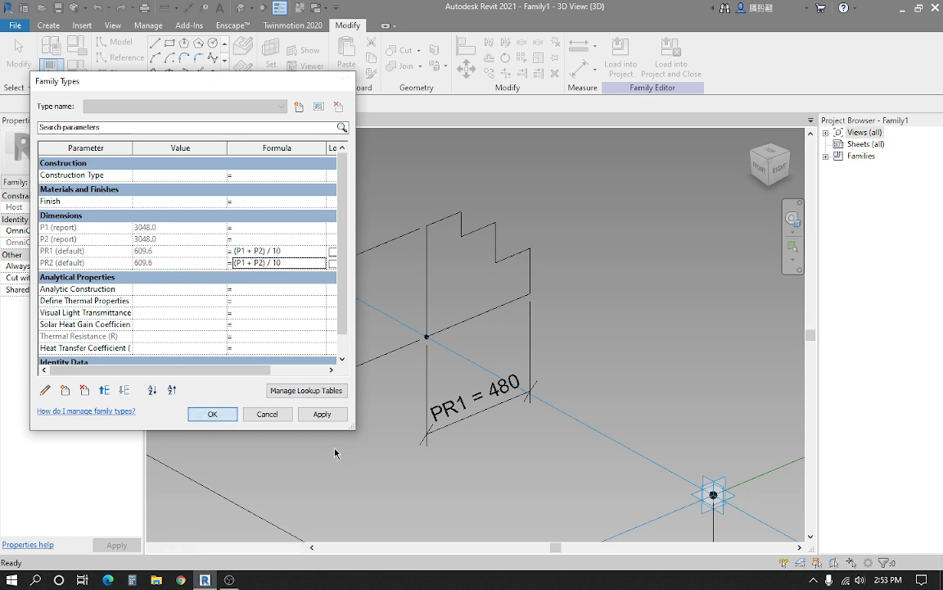
pyautogui.scroll(-2, 327, 449)
pyautogui.moveTo(364, 443); pyautogui.dragTo(343, 417, button='middle')
pyautogui.scroll(4, 369, 377)
pyautogui.scroll(3, 366, 226)
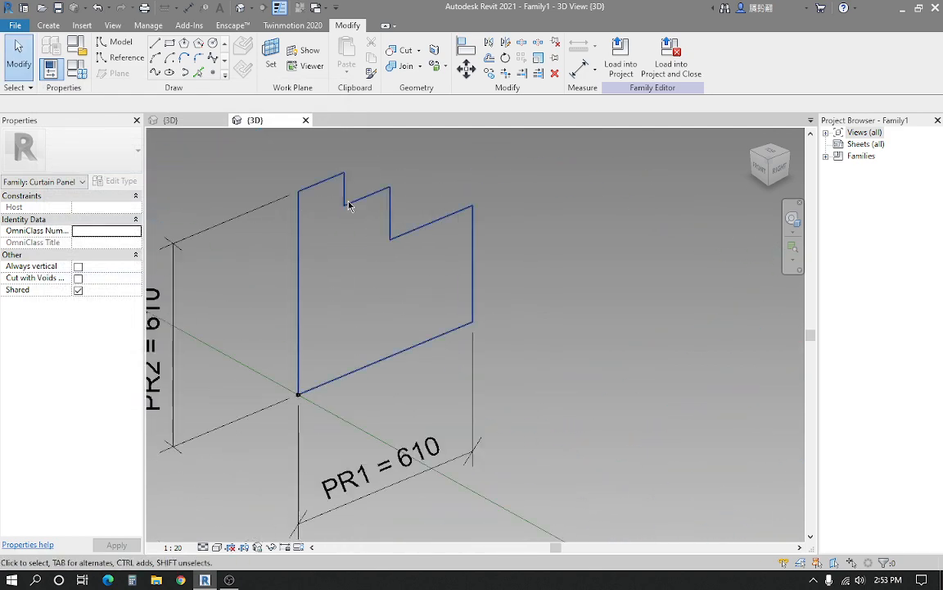
pyautogui.scroll(-3, 365, 219)
pyautogui.moveTo(376, 283); pyautogui.dragTo(354, 328, button='middle')
pyautogui.press('d')
pyautogui.press('i')
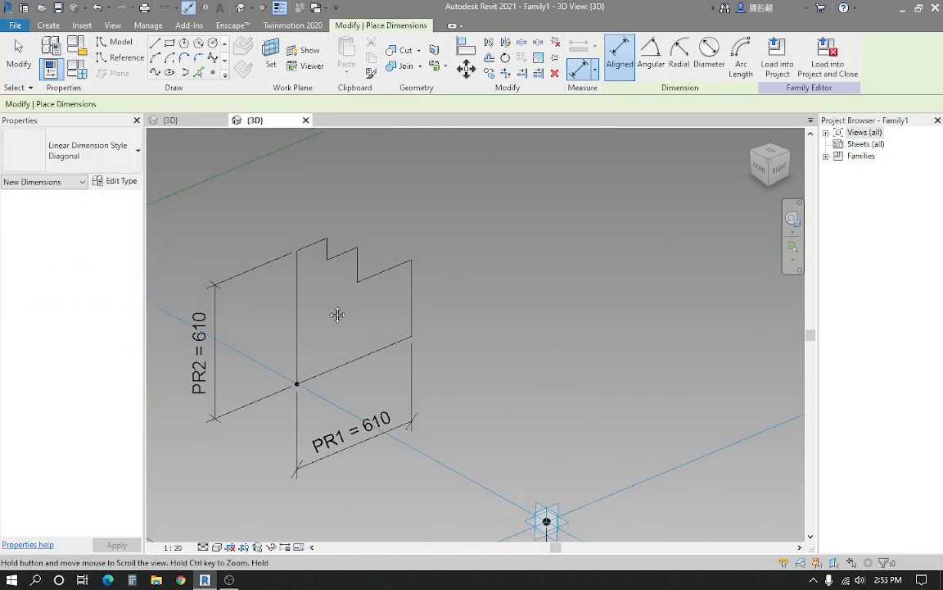
pyautogui.scroll(2, 327, 258)
pyautogui.moveTo(486, 343); pyautogui.dragTo(535, 326, button='middle')
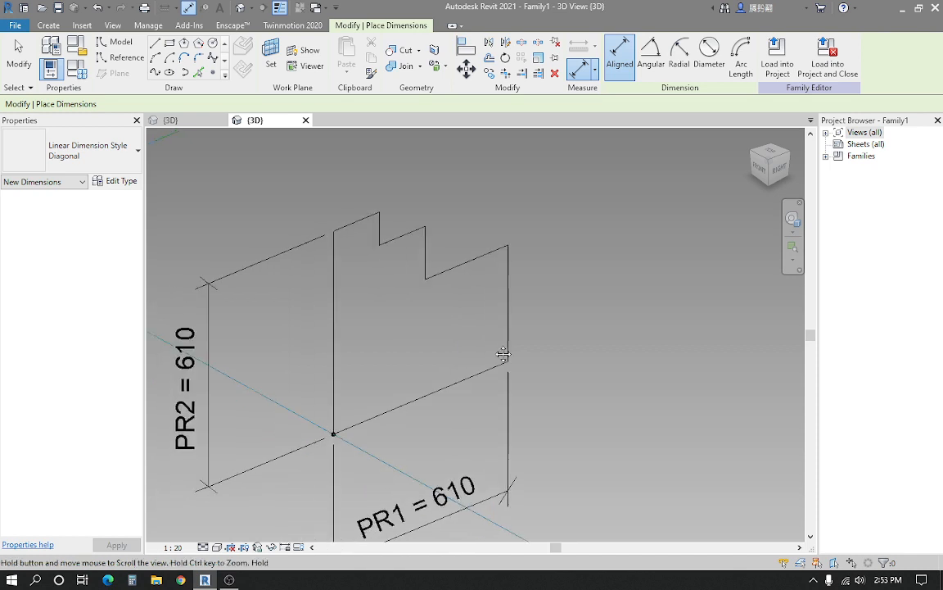
pyautogui.scroll(-1, 495, 341)
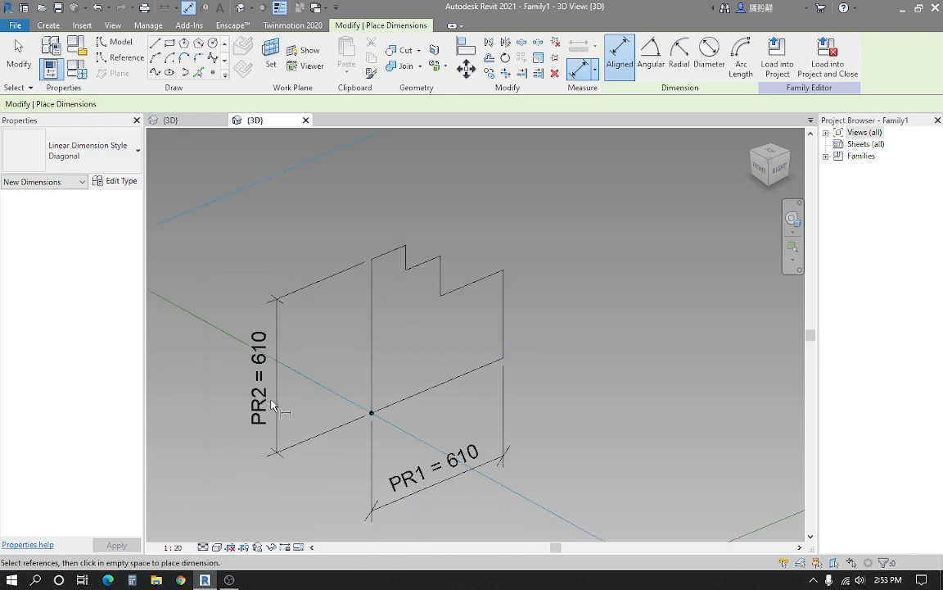
pyautogui.moveTo(295, 375); pyautogui.dragTo(257, 363, button='middle')
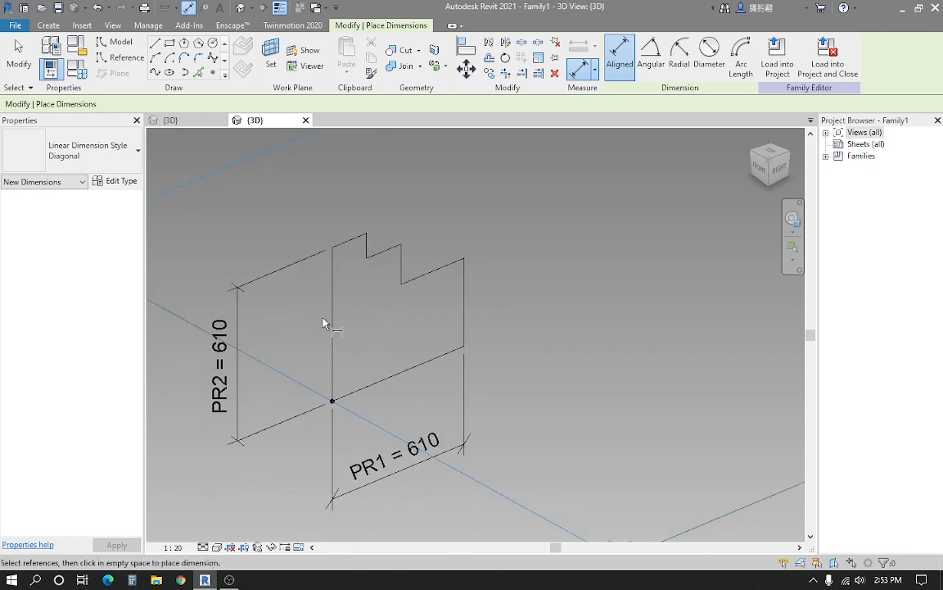
pyautogui.press('Escape')
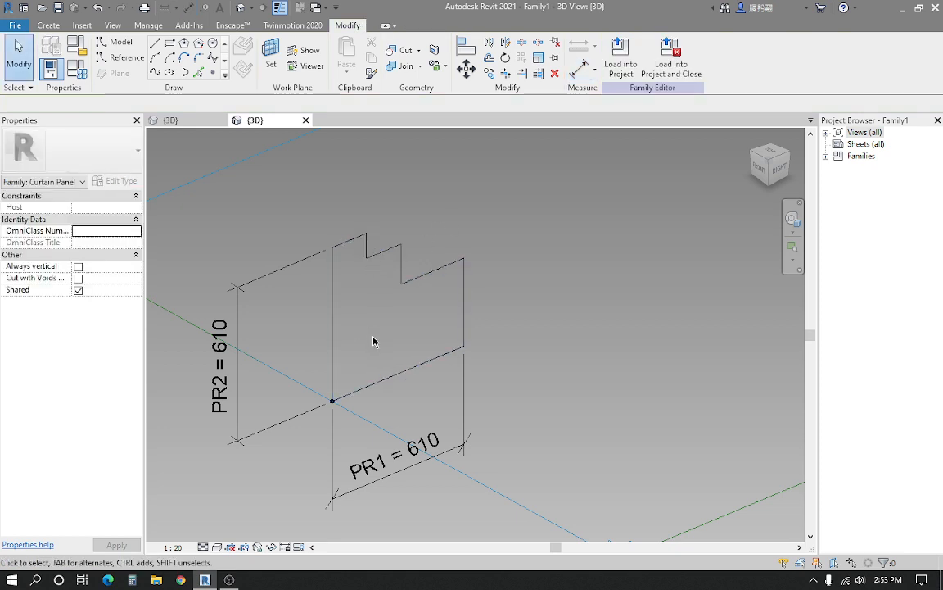
# Lock the stepped profile's PR2 height dimension and check the lock on its PR1 width dimension
pyautogui.click(236, 319)
pyautogui.moveTo(262, 309); pyautogui.dragTo(315, 267, button='middle')
pyautogui.scroll(-3, 371, 317)
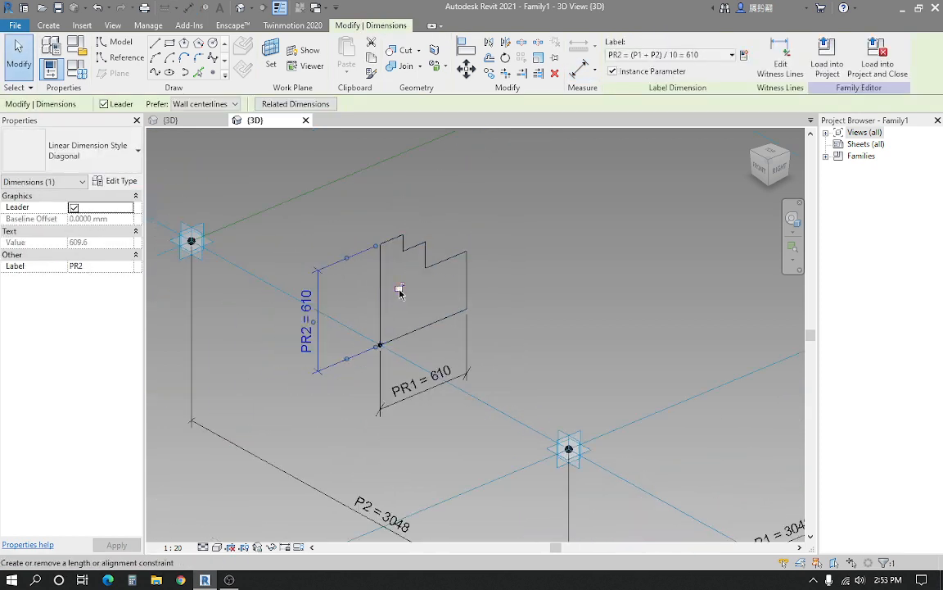
pyautogui.click(399, 287)
pyautogui.click(411, 400)
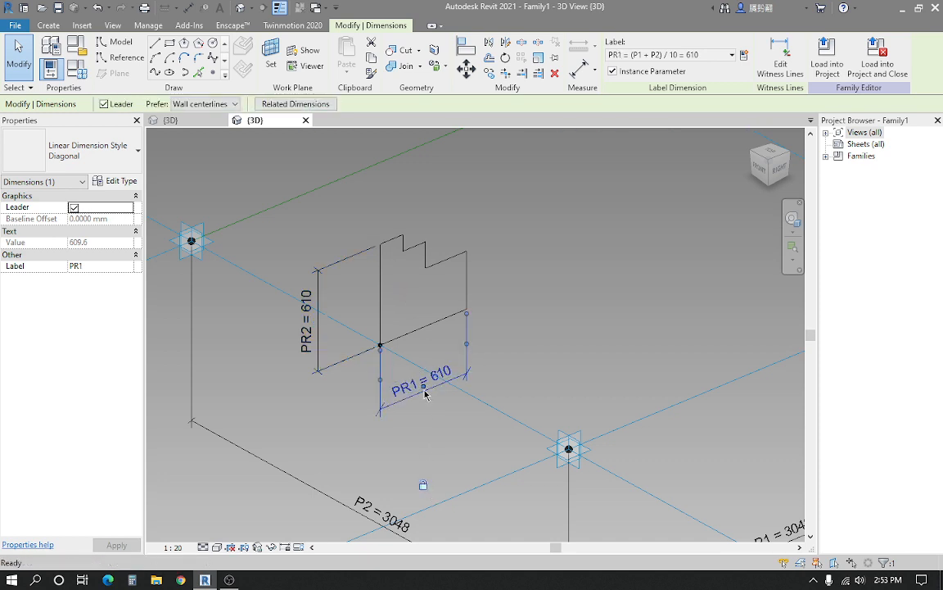
pyautogui.press('Escape')
# Place a continuous aligned dimension across the stepped profile's four vertical edges and make its segments equal
pyautogui.scroll(3, 426, 377)
pyautogui.press('d')
pyautogui.press('i')
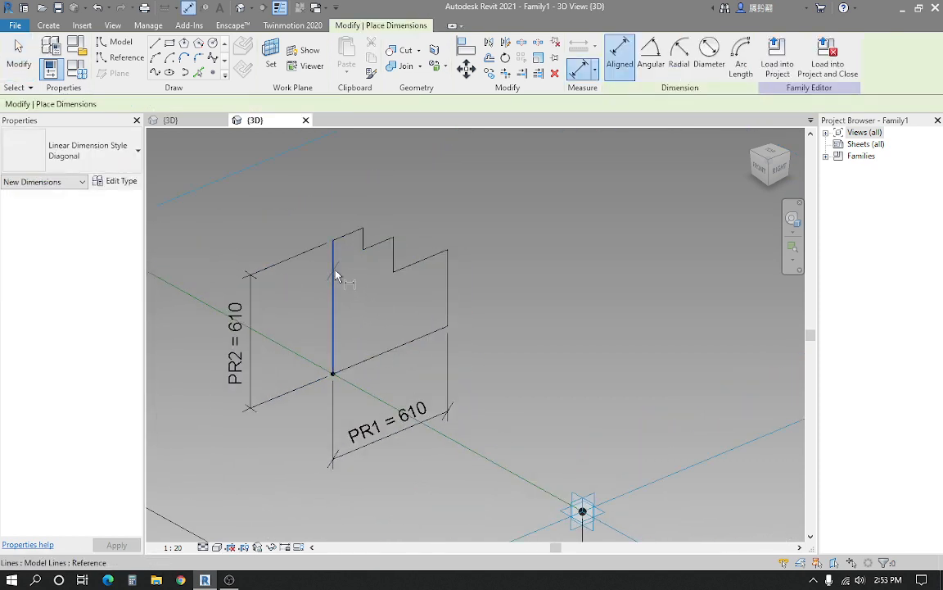
pyautogui.click(335, 271)
pyautogui.click(365, 239)
pyautogui.click(394, 254)
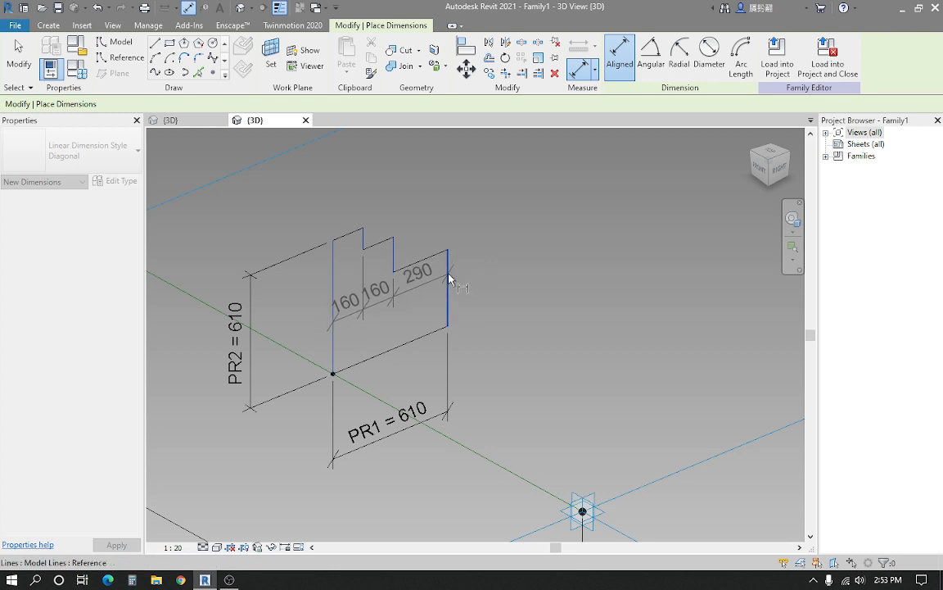
pyautogui.moveTo(450, 279); pyautogui.dragTo(449, 323, button='middle')
pyautogui.click(447, 219)
pyautogui.click(379, 186)
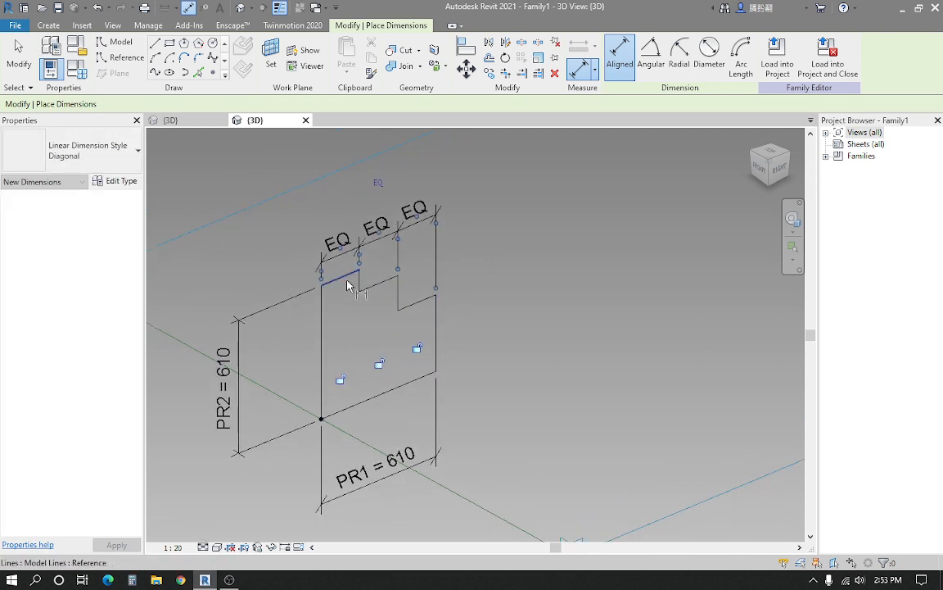
# Place a continuous aligned dimension from the profile's highest step through the lower steps to its base, with equal segments
pyautogui.click(348, 285)
pyautogui.click(375, 286)
pyautogui.click(415, 304)
pyautogui.click(424, 376)
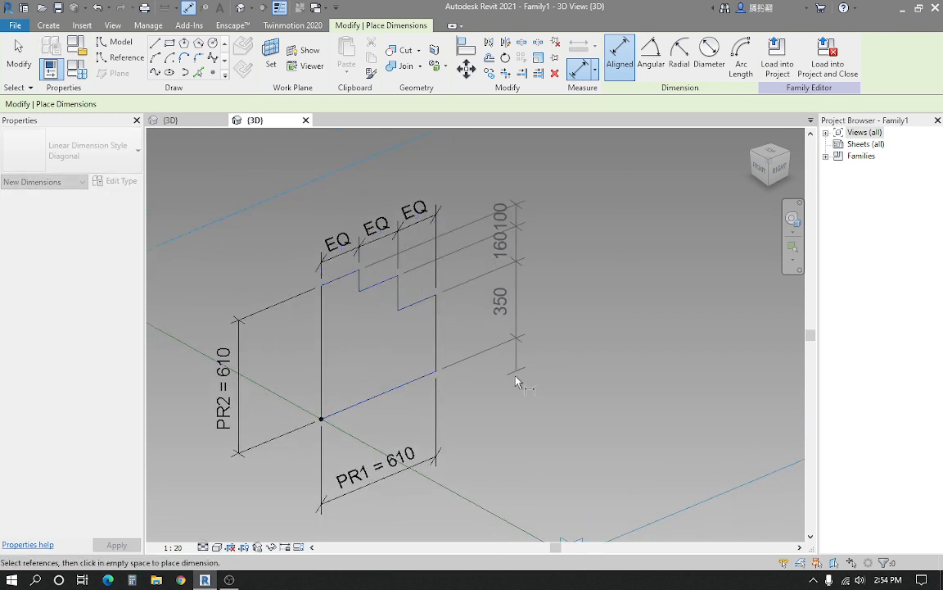
pyautogui.click(466, 327)
pyautogui.click(560, 255)
pyautogui.scroll(-4, 517, 331)
pyautogui.press('Escape')
pyautogui.press('Escape')
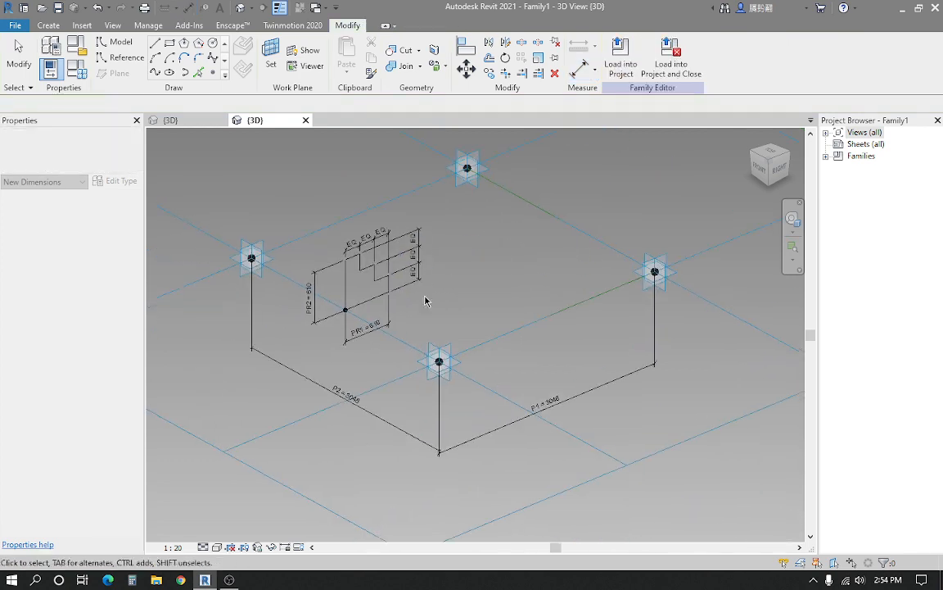
# Create a solid form from the stepped profile and the closed chain of four panel reference lines
pyautogui.keyDown('shift'); pyautogui.moveTo(425, 302); pyautogui.dragTo(414, 360, button='middle'); pyautogui.keyUp('shift')
pyautogui.scroll(2, 425, 368)
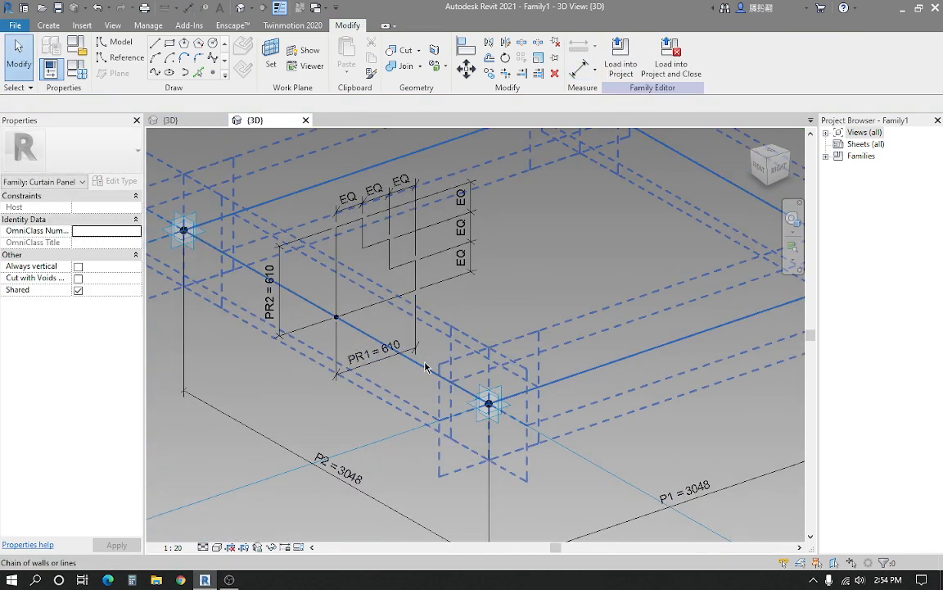
pyautogui.click(425, 368)
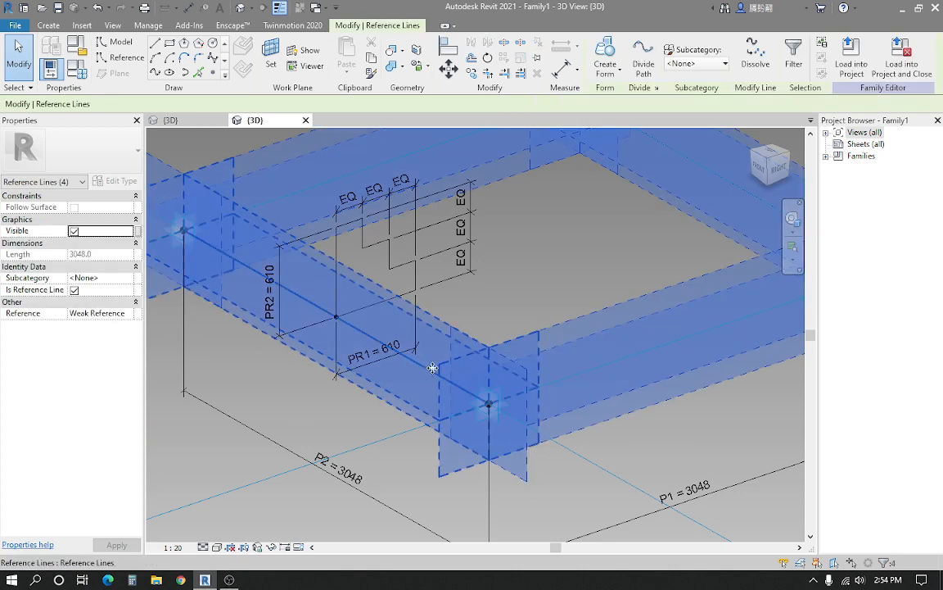
pyautogui.keyDown('ctrl'); pyautogui.click(400, 263); pyautogui.keyUp('ctrl')
pyautogui.click(634, 50)
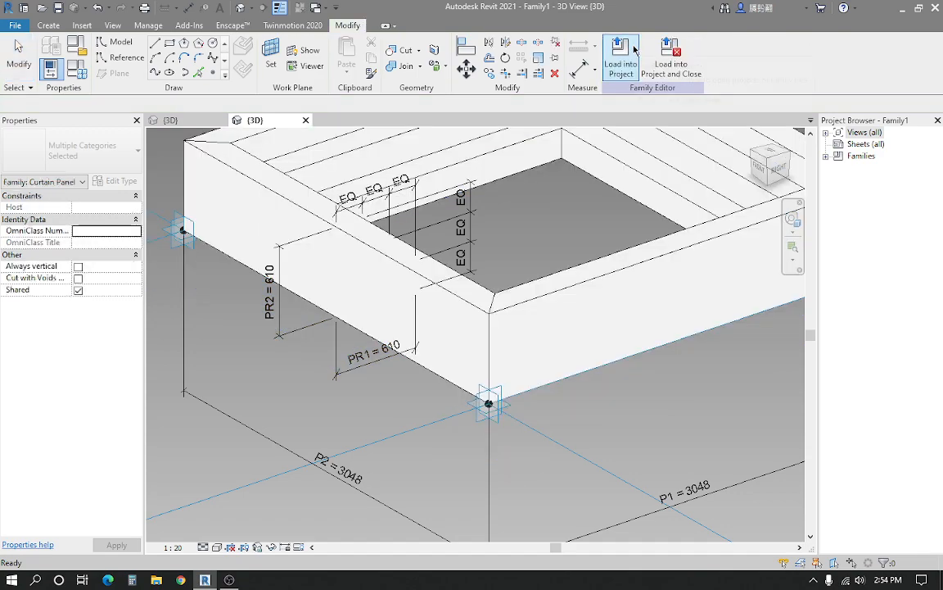
# Examine the stepped frame form from several angles, including its inner steps and corners
pyautogui.scroll(-5, 498, 414)
pyautogui.keyDown('shift'); pyautogui.moveTo(498, 414); pyautogui.dragTo(442, 444, button='middle'); pyautogui.keyUp('shift')
pyautogui.scroll(3, 492, 450)
pyautogui.keyDown('shift'); pyautogui.moveTo(473, 375); pyautogui.dragTo(453, 376, button='middle'); pyautogui.keyUp('shift')
pyautogui.scroll(1, 453, 377)
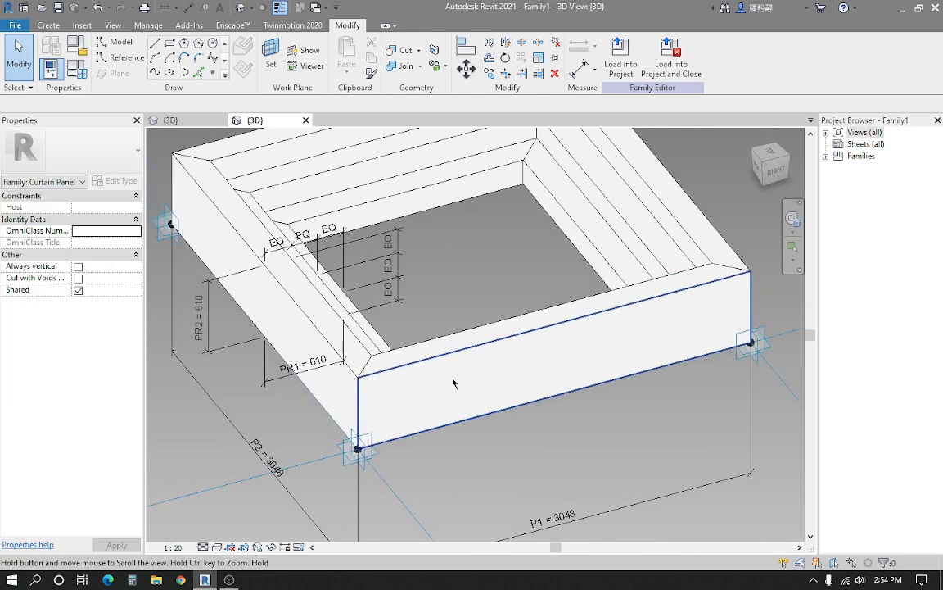
pyautogui.scroll(-4, 453, 381)
pyautogui.scroll(2, 466, 379)
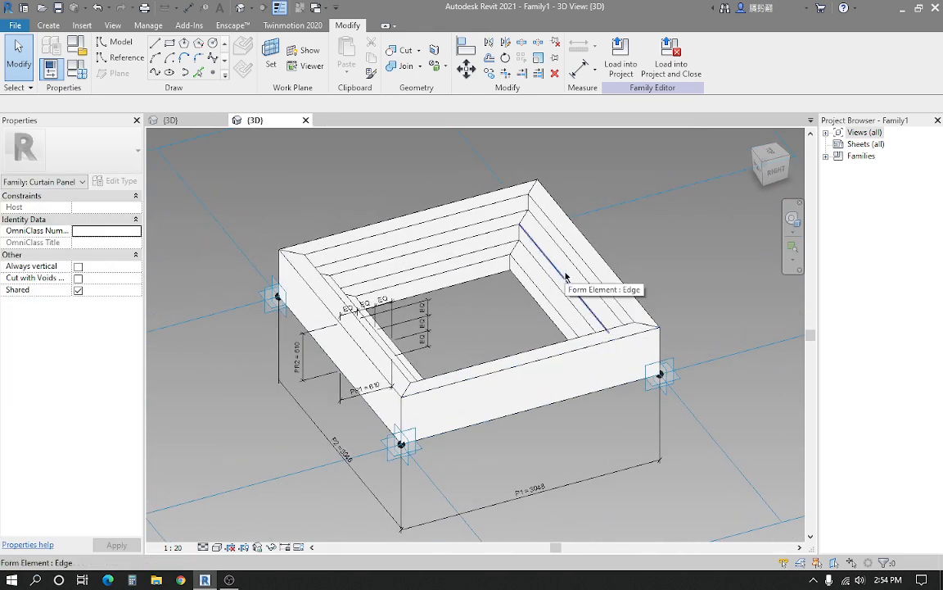
pyautogui.scroll(2, 566, 276)
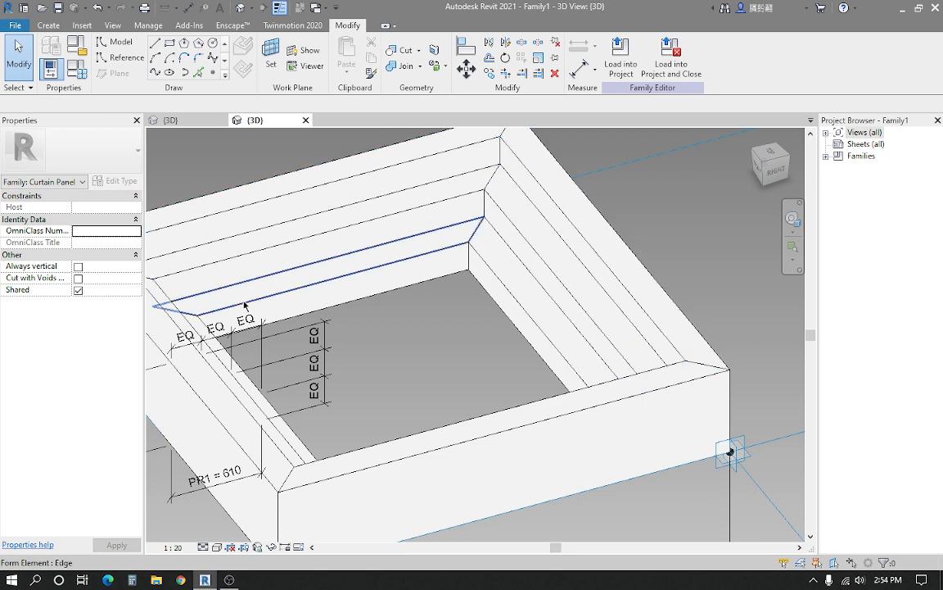
pyautogui.moveTo(233, 376); pyautogui.dragTo(255, 369, button='middle')
pyautogui.moveTo(332, 313); pyautogui.dragTo(366, 310, button='middle')
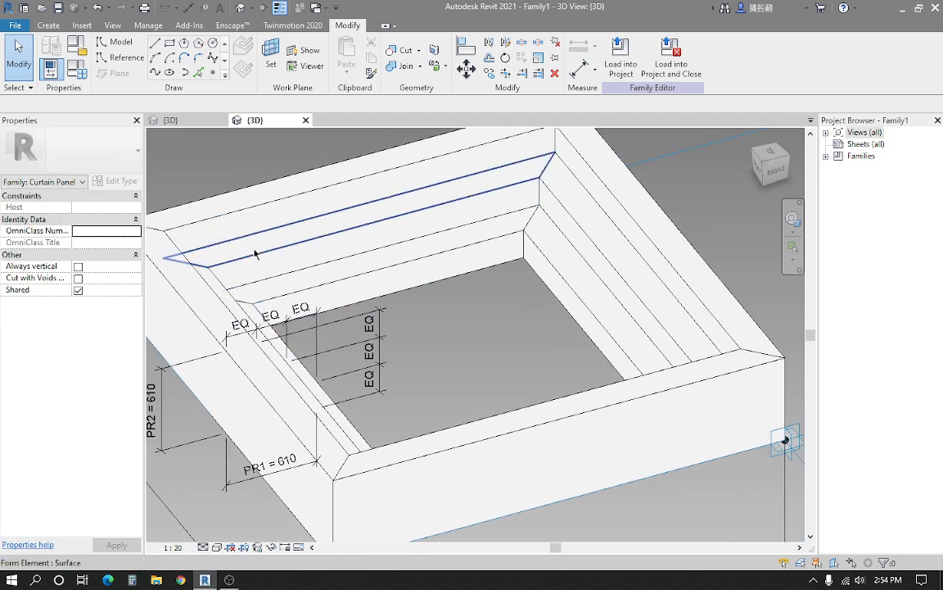
# Associate the frame form's material with a new type parameter named Material, grouped under Materials and Finishes
pyautogui.click(643, 256)
pyautogui.scroll(-3, 622, 266)
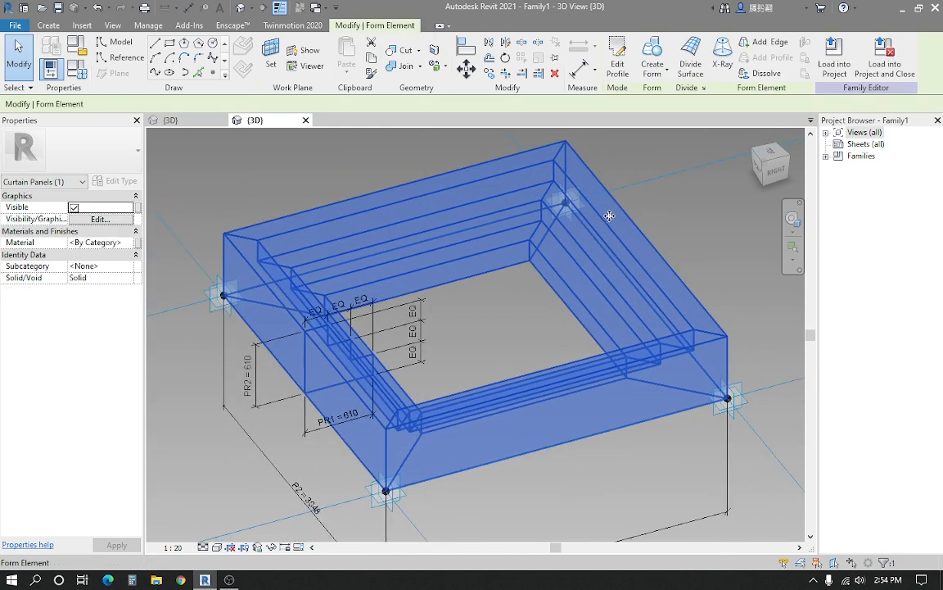
pyautogui.click(137, 242)
pyautogui.moveTo(573, 115); pyautogui.dragTo(522, 120)
pyautogui.click(485, 335)
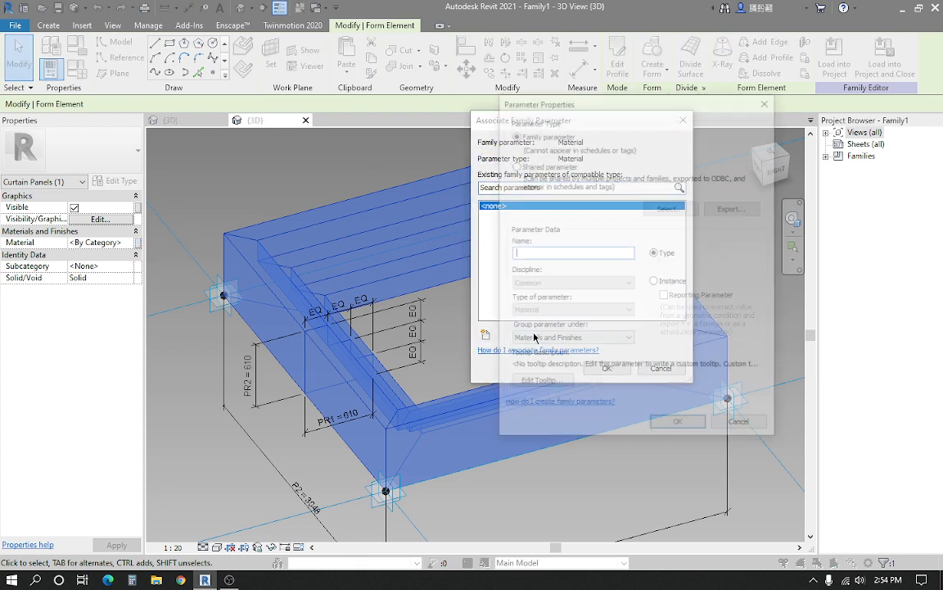
pyautogui.write('mATERIAL')
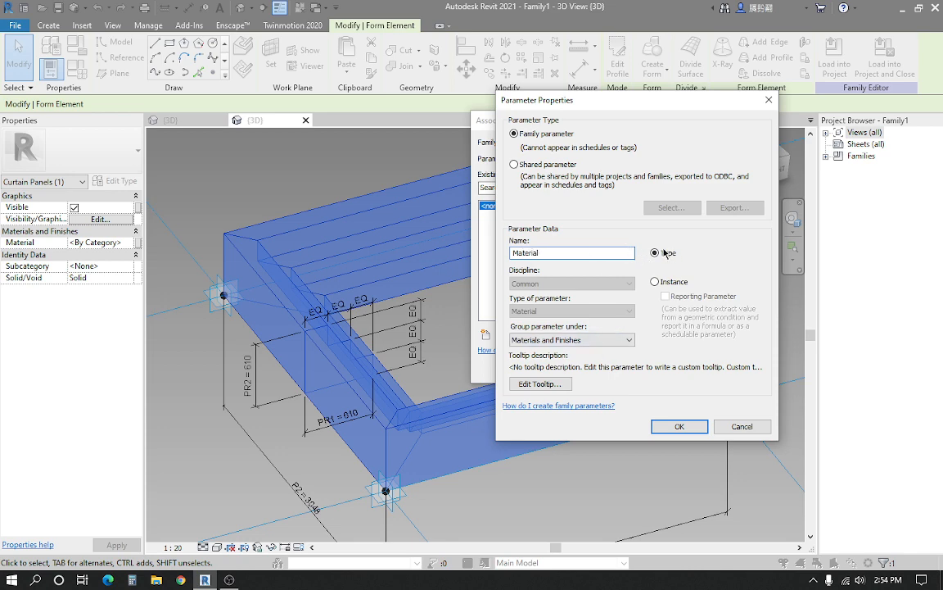
pyautogui.click(678, 425)
pyautogui.click(606, 368)
# Review the completed panel frame as a whole together with its P1, P2, PR1 and PR2 dimensions
pyautogui.keyDown('shift'); pyautogui.moveTo(605, 364); pyautogui.dragTo(381, 413, button='middle'); pyautogui.keyUp('shift')
pyautogui.scroll(-3, 434, 377)
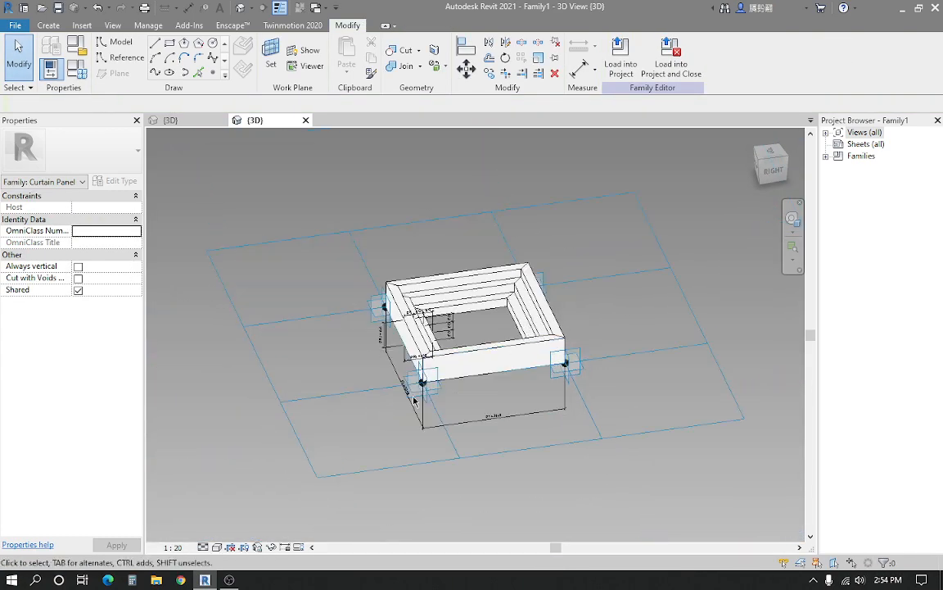
pyautogui.scroll(5, 446, 381)
pyautogui.scroll(3, 448, 360)
pyautogui.scroll(-1, 442, 332)
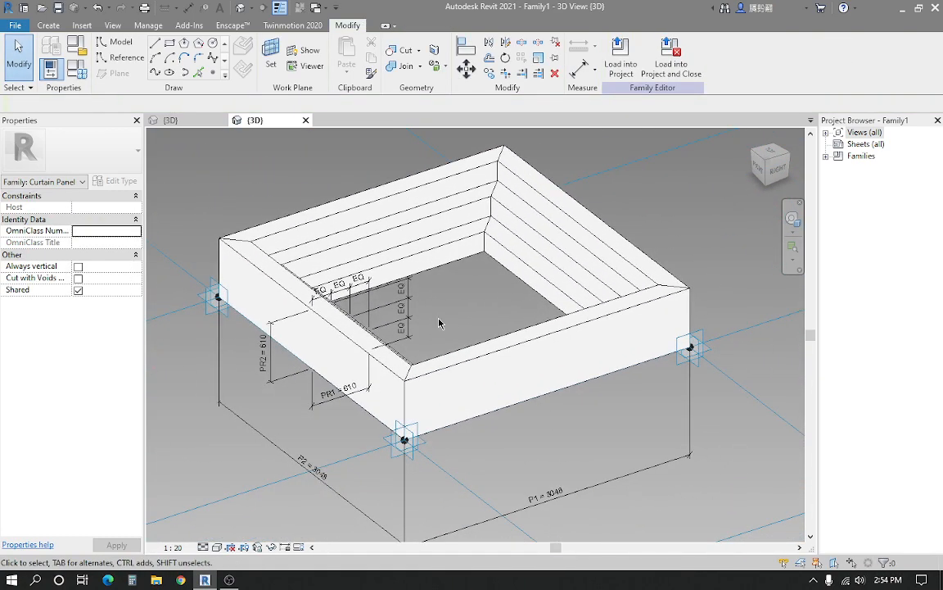
pyautogui.keyDown('shift'); pyautogui.moveTo(438, 323); pyautogui.dragTo(441, 335, button='middle'); pyautogui.keyUp('shift')
pyautogui.moveTo(379, 246); pyautogui.dragTo(427, 241, button='middle')
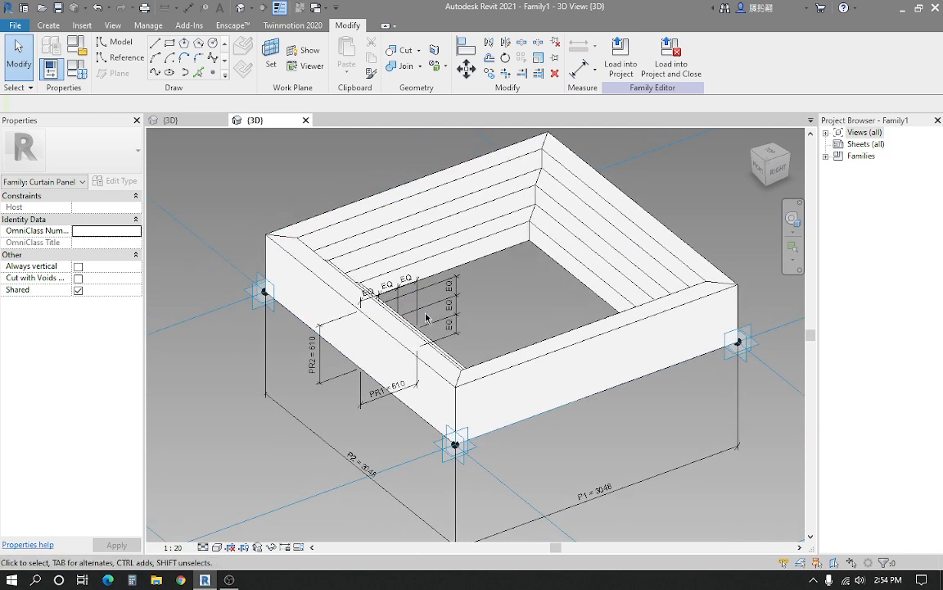
pyautogui.moveTo(454, 380); pyautogui.dragTo(413, 346, button='middle')
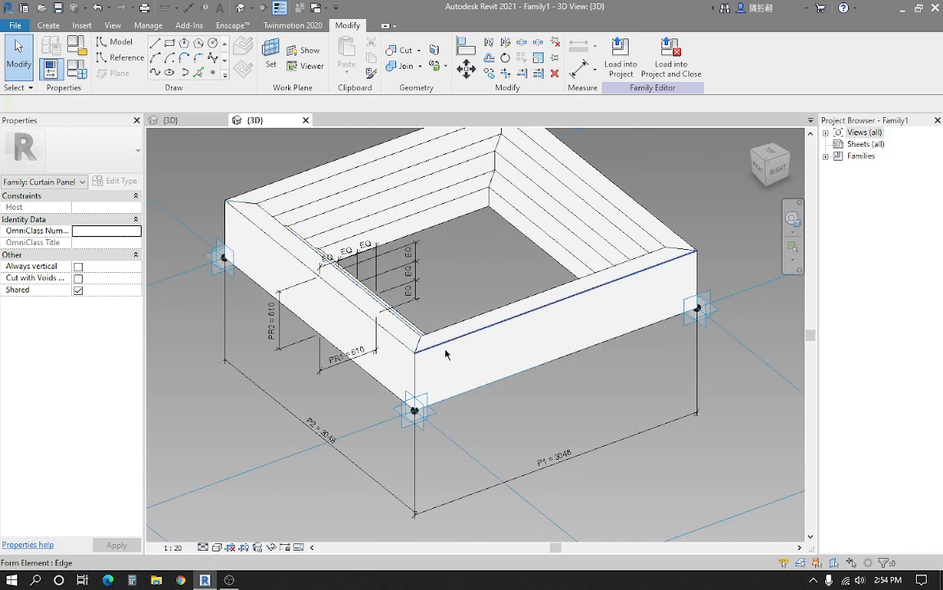
pyautogui.scroll(-1, 465, 342)
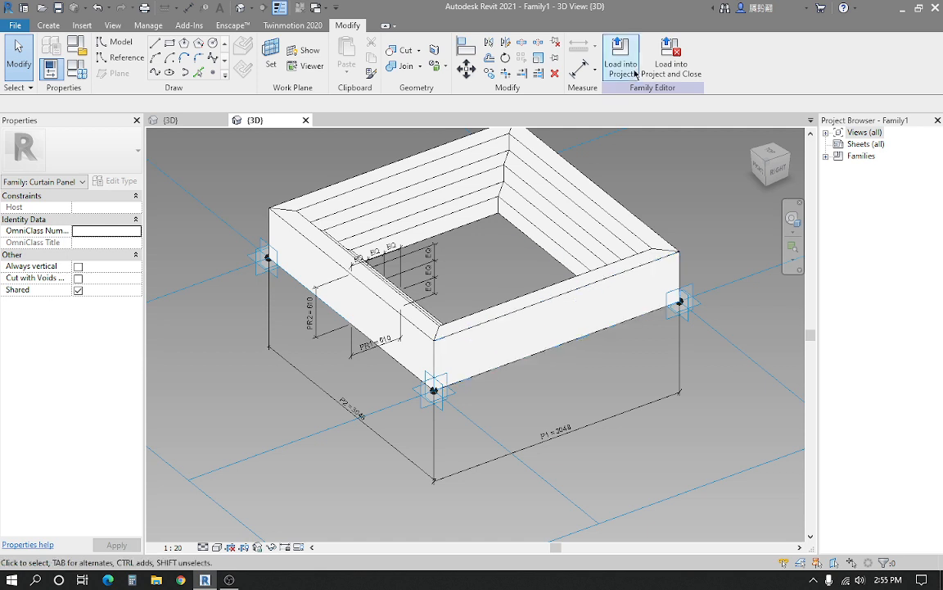
# Examine the P2 and PR1 dimensions and the outer edges around the frame's near corner
pyautogui.scroll(1, 454, 303)
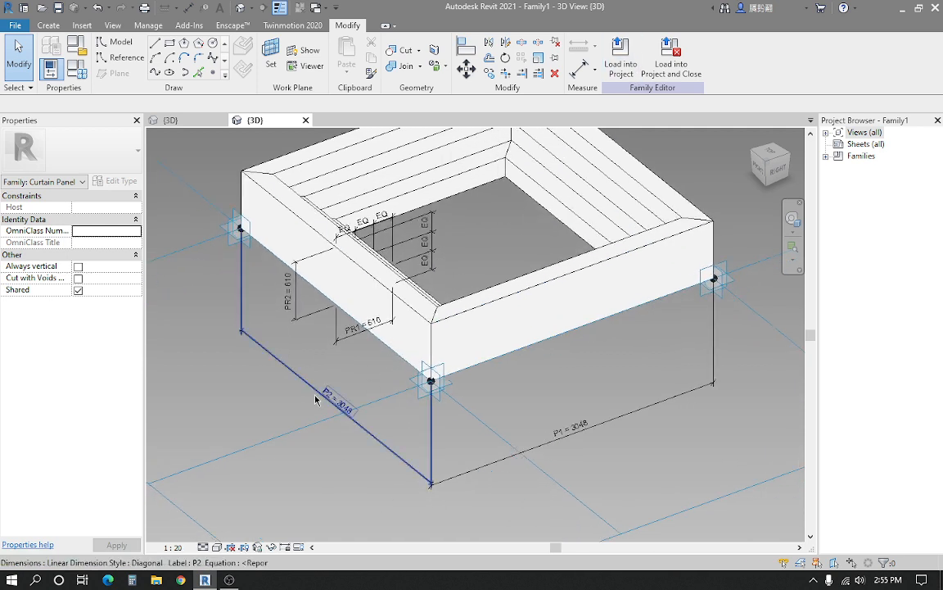
pyautogui.scroll(1, 316, 399)
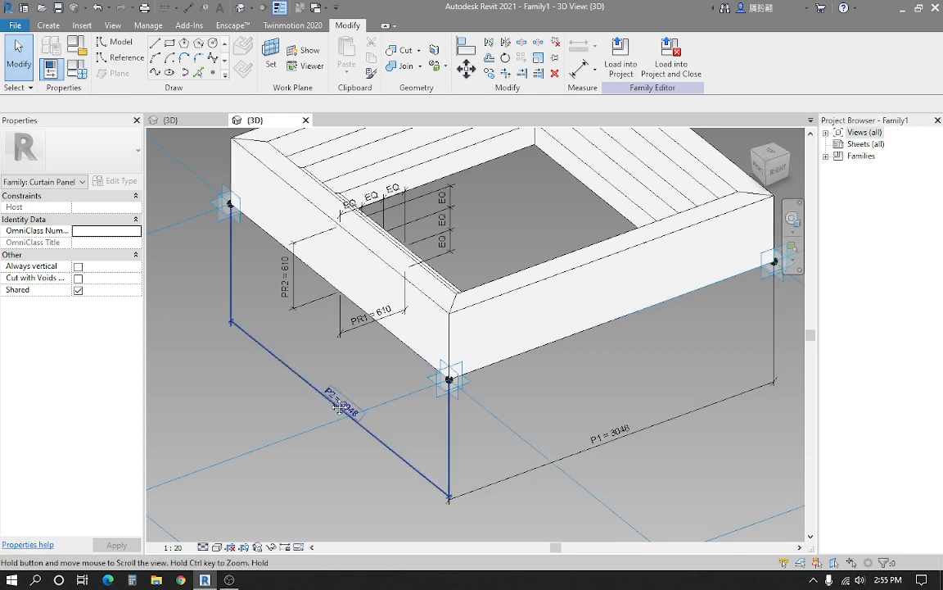
pyautogui.press('Tab')
pyautogui.scroll(-2, 452, 311)
pyautogui.moveTo(455, 313); pyautogui.dragTo(438, 349, button='middle')
pyautogui.scroll(-1, 442, 349)
pyautogui.scroll(2, 489, 353)
pyautogui.scroll(-1, 488, 354)
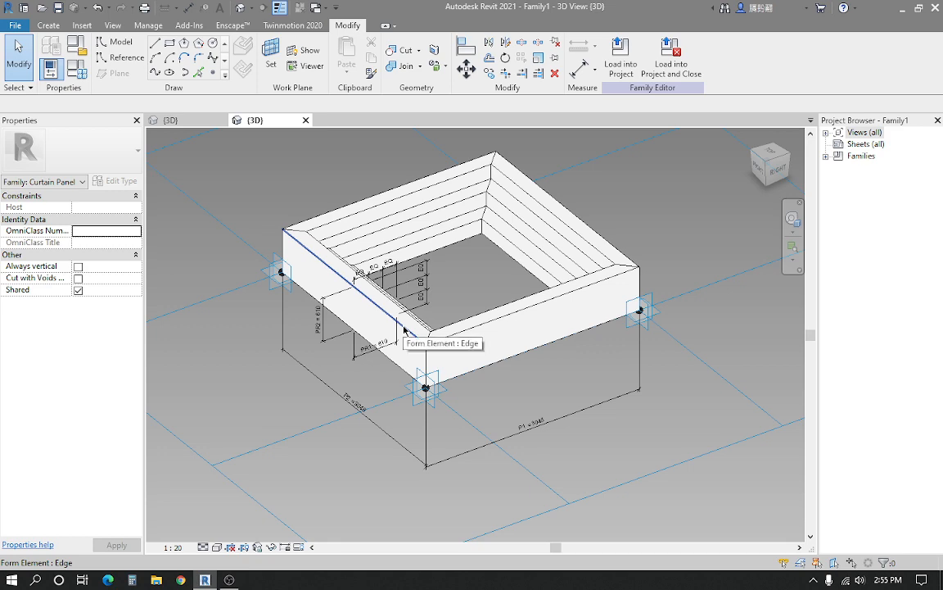
pyautogui.scroll(1, 394, 341)
pyautogui.moveTo(393, 341); pyautogui.dragTo(394, 333, button='middle')
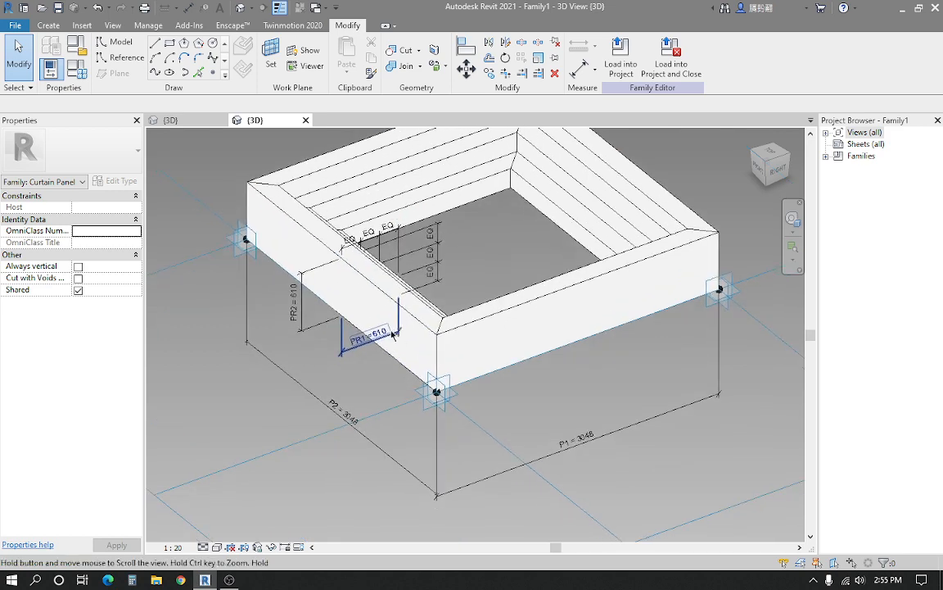
pyautogui.scroll(-1, 463, 338)
pyautogui.moveTo(463, 338); pyautogui.dragTo(454, 335, button='middle')
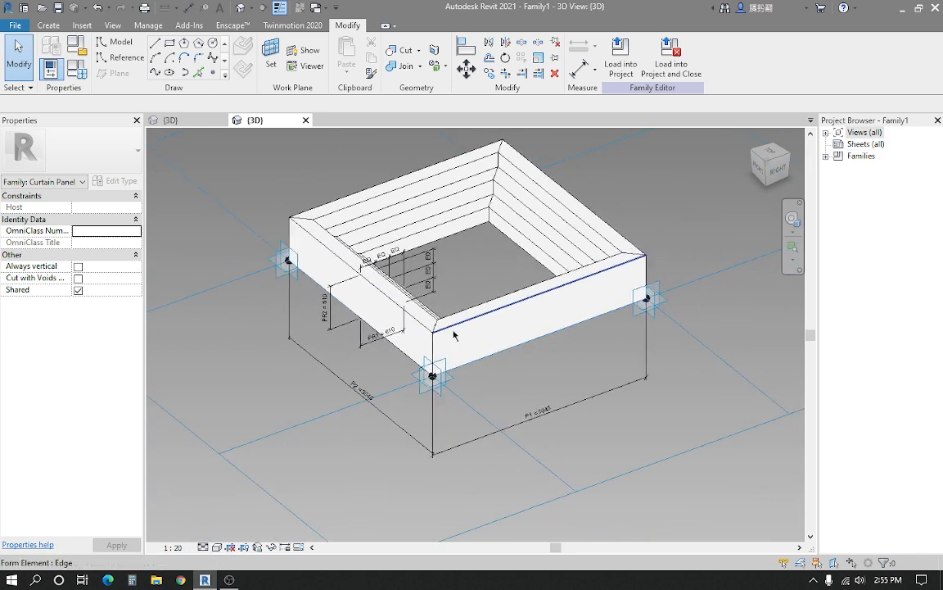
# Create a new shared parameter file named panjang rang.txt in the experiment folder
pyautogui.click(148, 25)
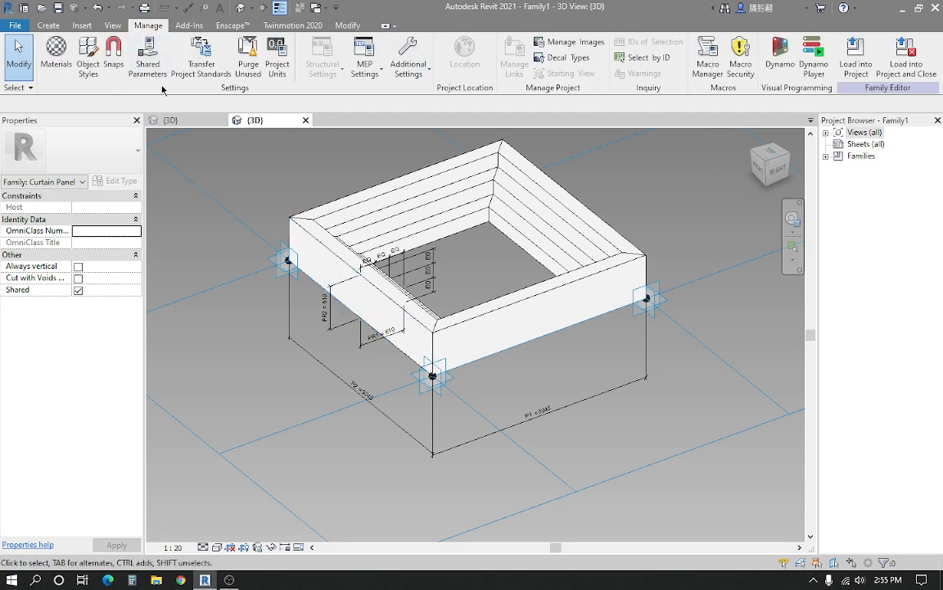
pyautogui.click(148, 66)
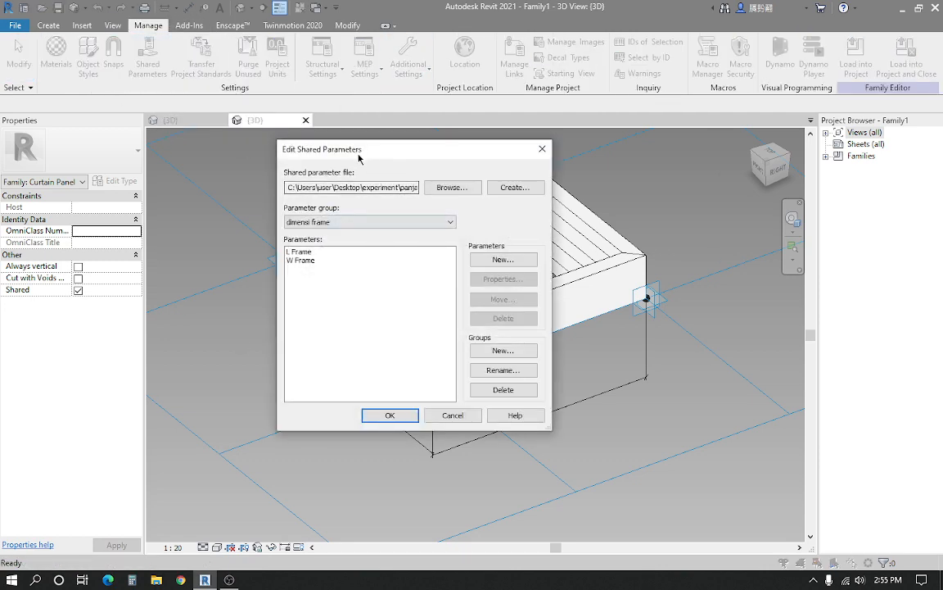
pyautogui.moveTo(358, 158); pyautogui.dragTo(423, 151)
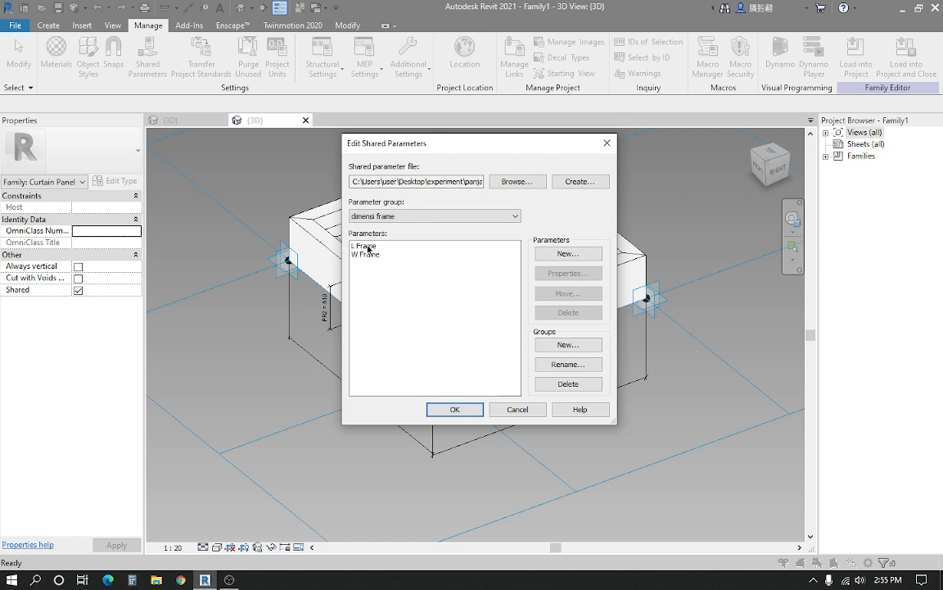
pyautogui.moveTo(422, 150); pyautogui.dragTo(401, 142)
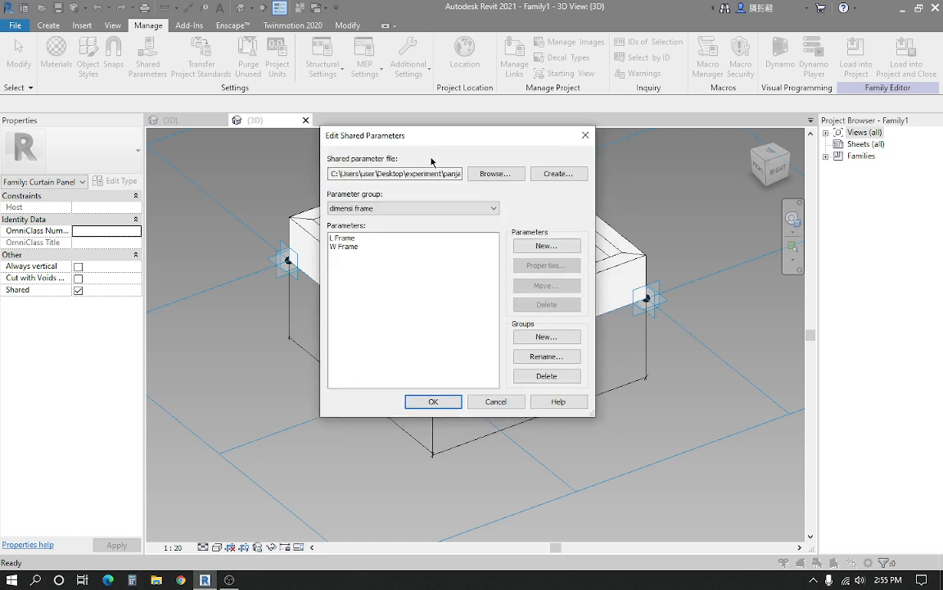
pyautogui.click(559, 173)
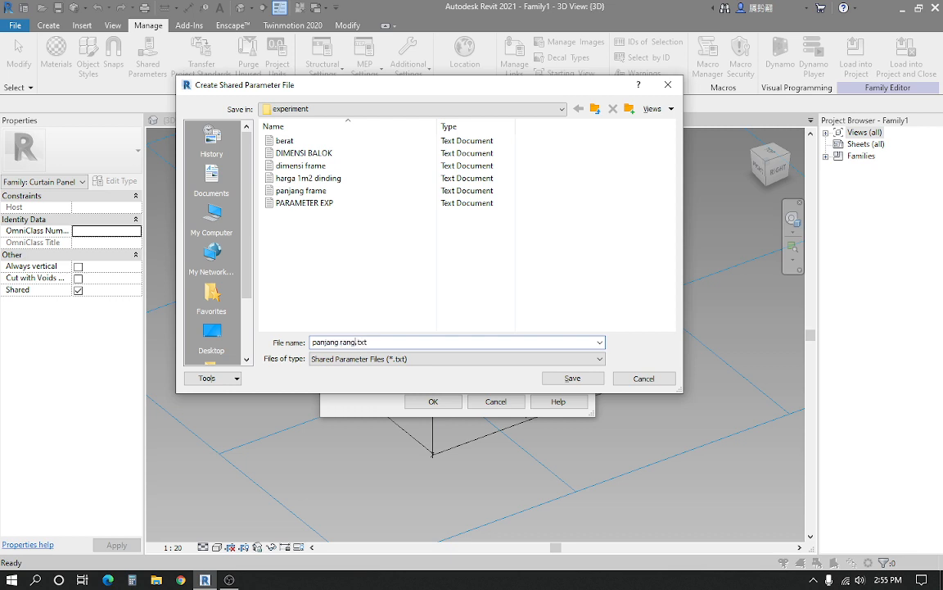
pyautogui.click(573, 378)
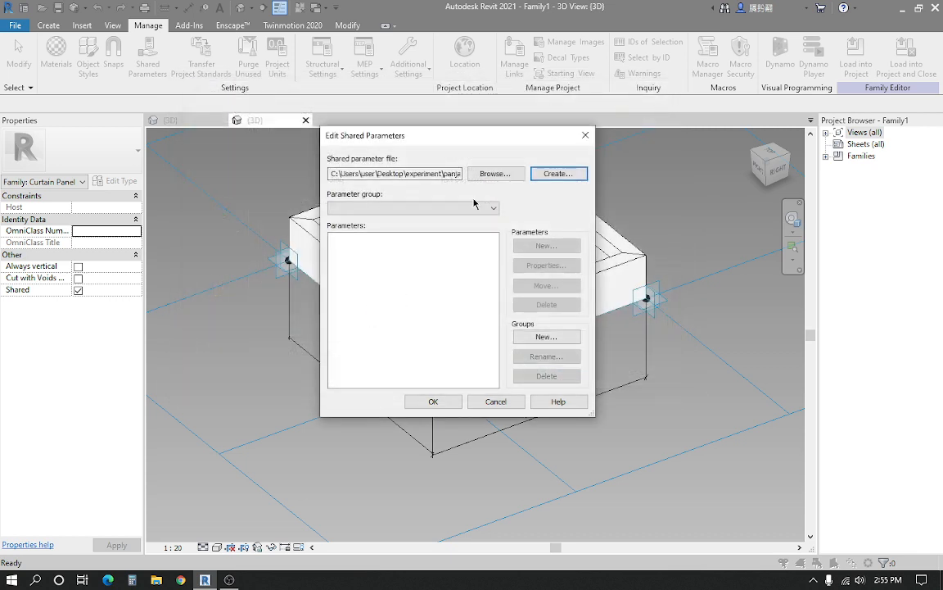
# Add a parameter group named dimensi frame to the new shared parameter file
pyautogui.moveTo(451, 140); pyautogui.dragTo(413, 135)
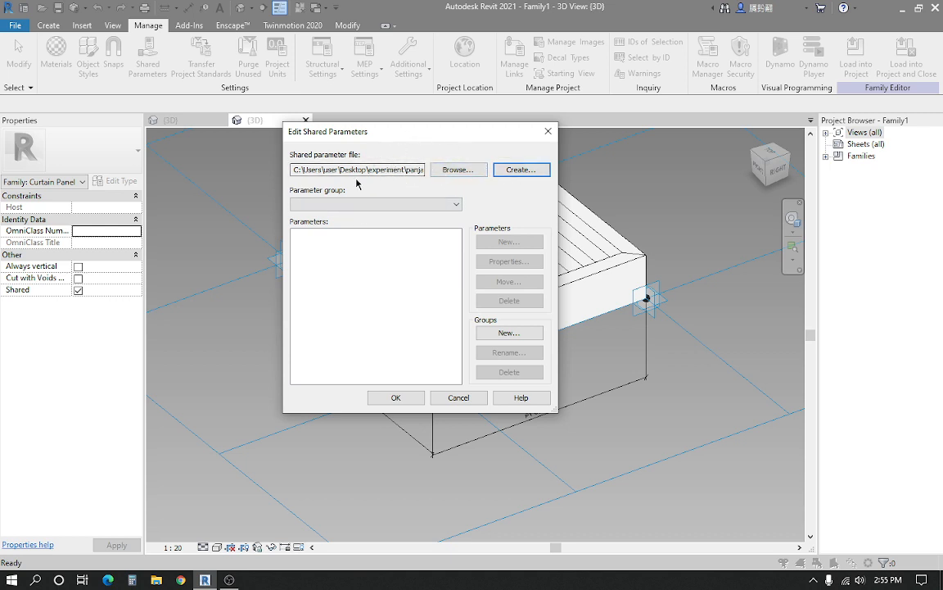
pyautogui.moveTo(340, 132); pyautogui.dragTo(354, 134)
pyautogui.click(520, 334)
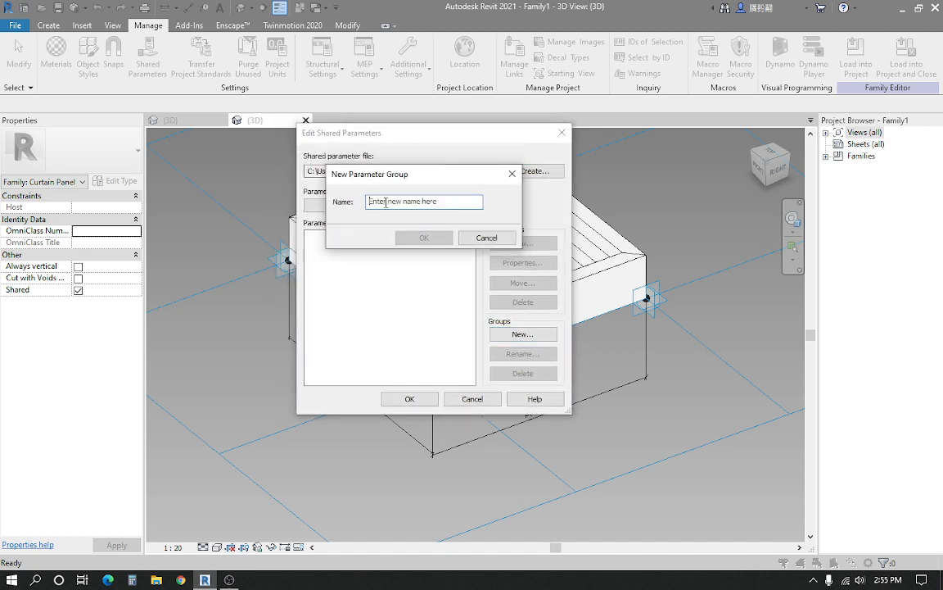
pyautogui.write('dimensi fram')
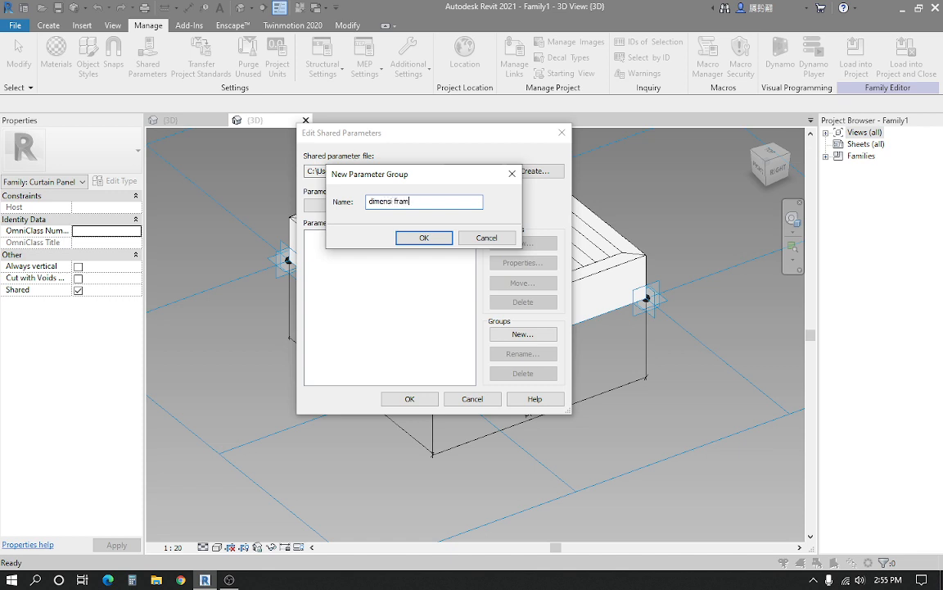
pyautogui.write('e')
pyautogui.click(434, 239)
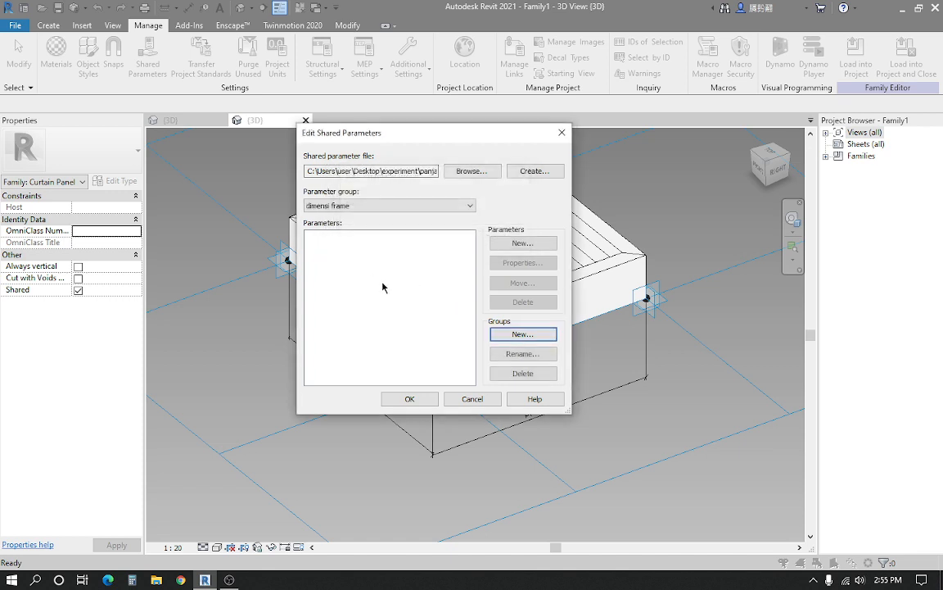
# Create a shared parameter named panjang frame in the dimensi frame group, with discipline Common and type Length
pyautogui.click(540, 245)
pyautogui.moveTo(568, 211); pyautogui.dragTo(408, 235)
pyautogui.write('pan')
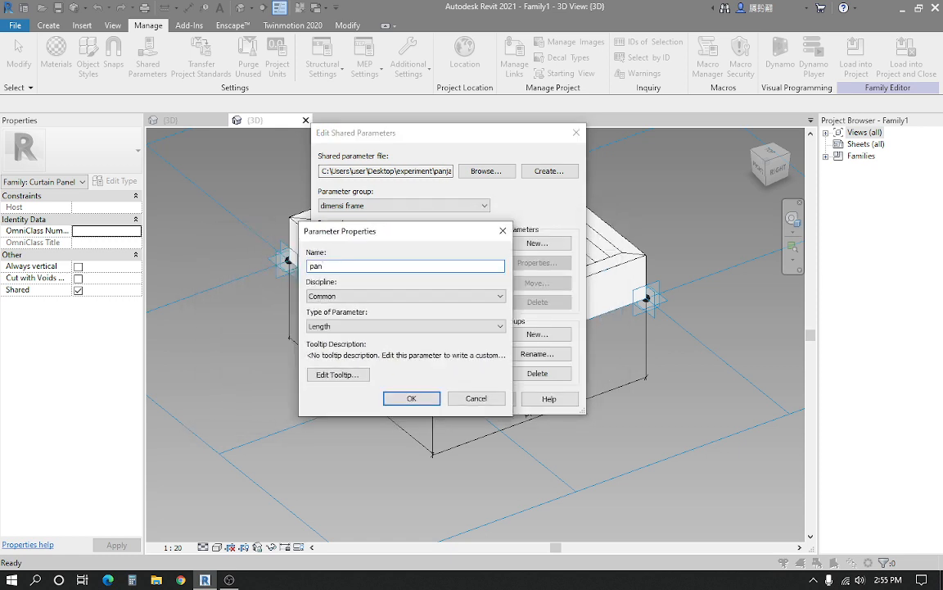
pyautogui.press('BackSpace')
pyautogui.press('BackSpace')
pyautogui.write('panjan')
pyautogui.click(412, 398)
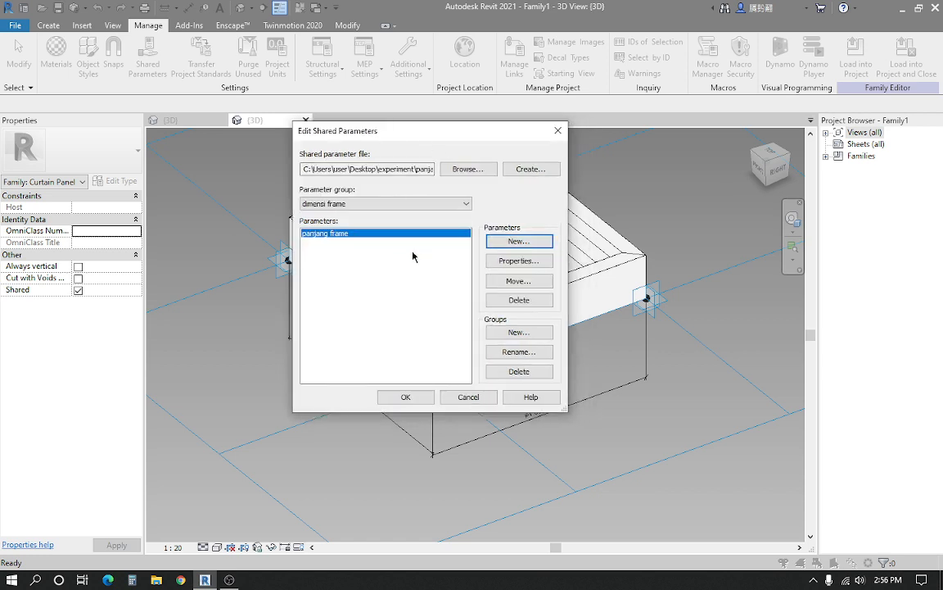
# Create a second Length shared parameter named Lebar Frame in the same group and accept the shared parameter edits
pyautogui.moveTo(339, 131); pyautogui.dragTo(387, 131)
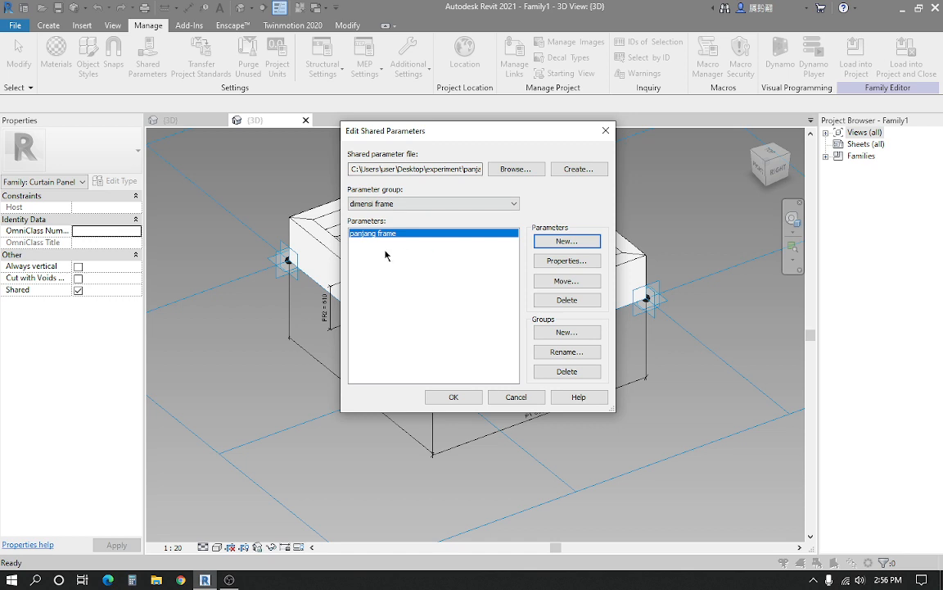
pyautogui.click(565, 241)
pyautogui.write('Lebar Frame')
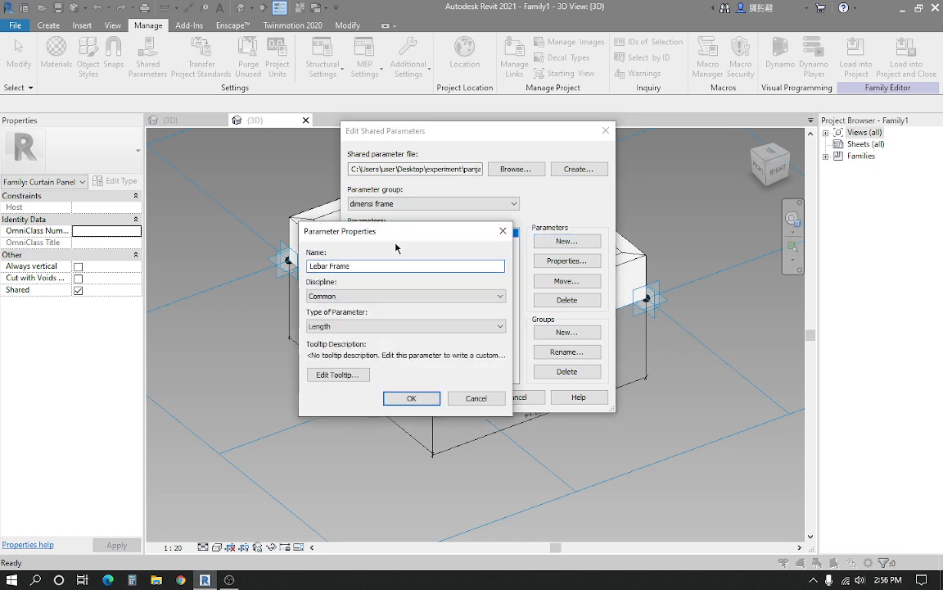
pyautogui.moveTo(396, 247); pyautogui.dragTo(508, 245)
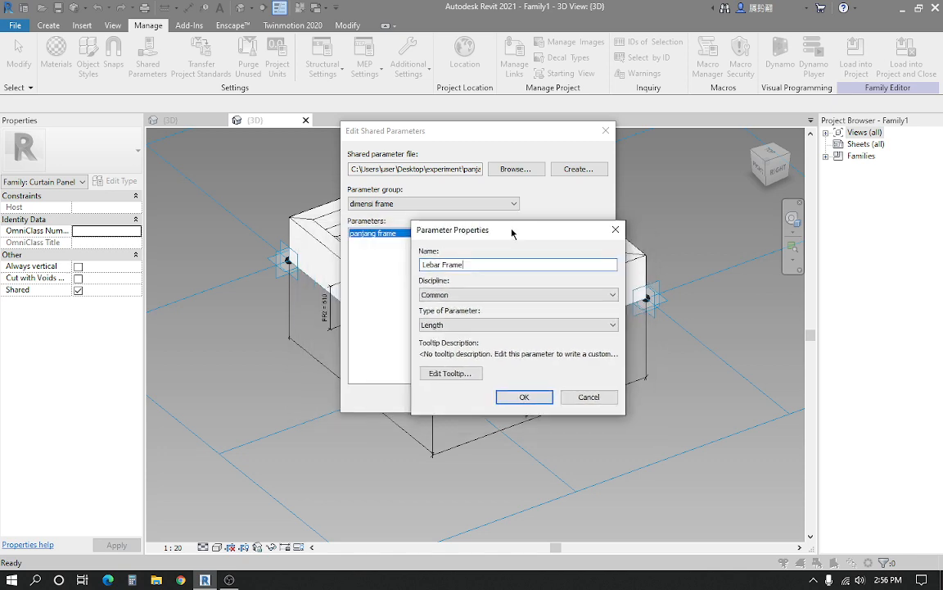
pyautogui.click(524, 398)
pyautogui.moveTo(382, 128)
pyautogui.mouseDown()
pyautogui.moveTo(345, 128)
pyautogui.moveTo(376, 129)
pyautogui.mouseUp()
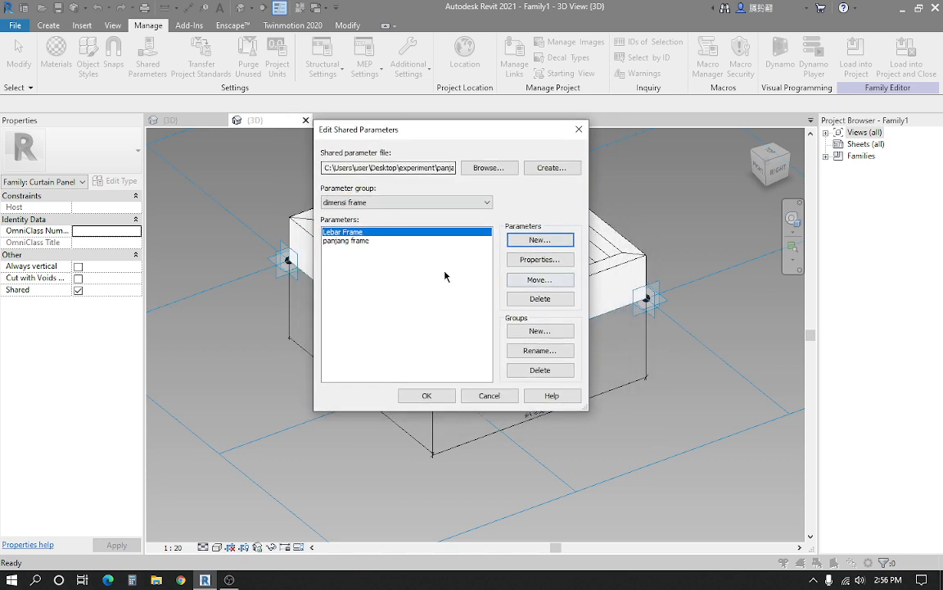
pyautogui.click(426, 395)
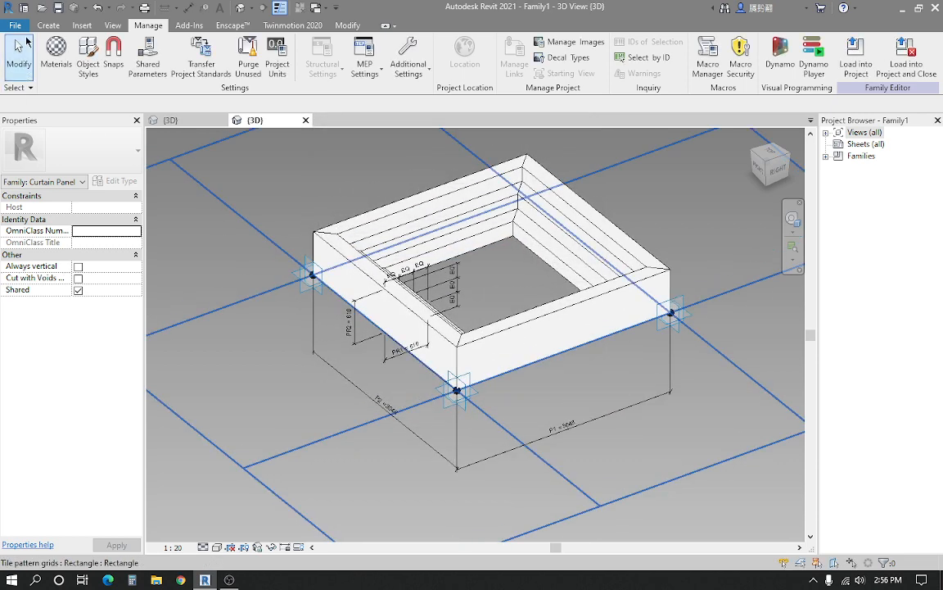
# Add the shared parameter Lebar Frame to the family types as an instance parameter grouped under Dimensions
pyautogui.click(48, 25)
pyautogui.click(77, 69)
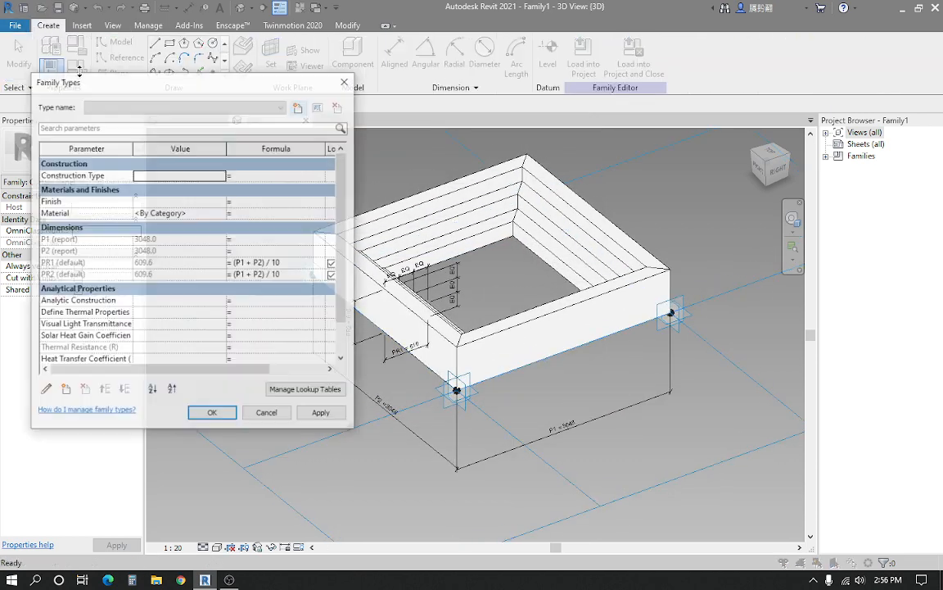
pyautogui.scroll(-1, 172, 328)
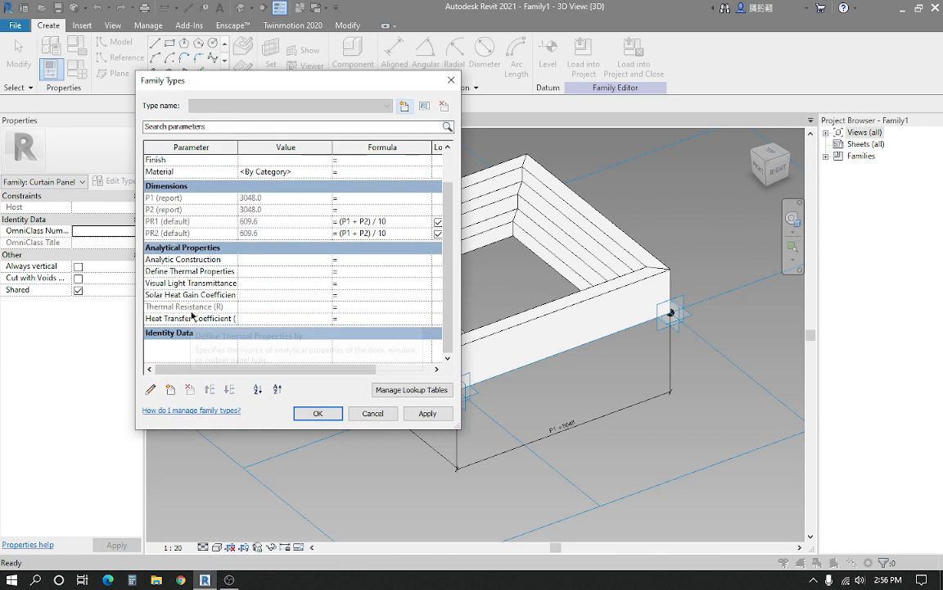
pyautogui.scroll(1, 175, 354)
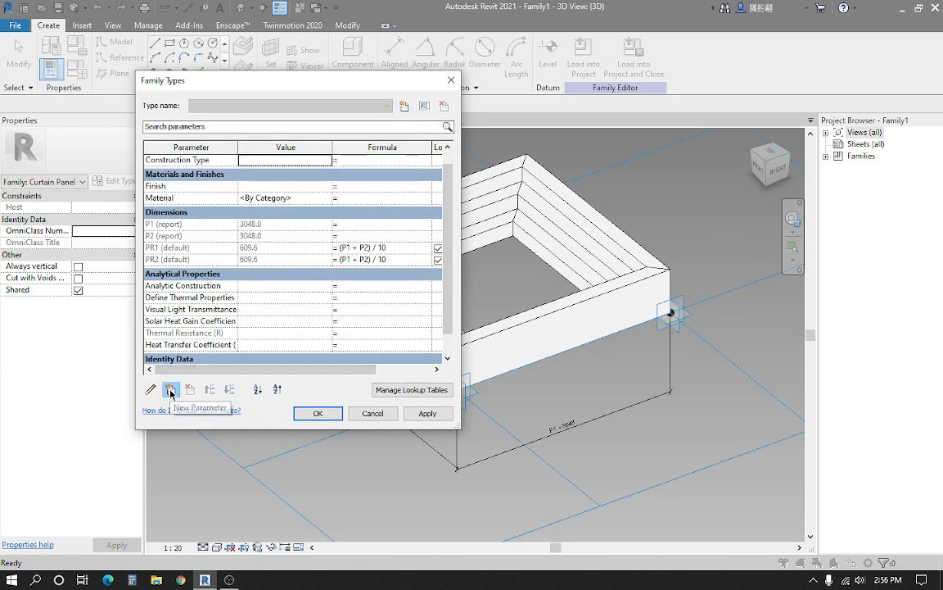
pyautogui.click(170, 389)
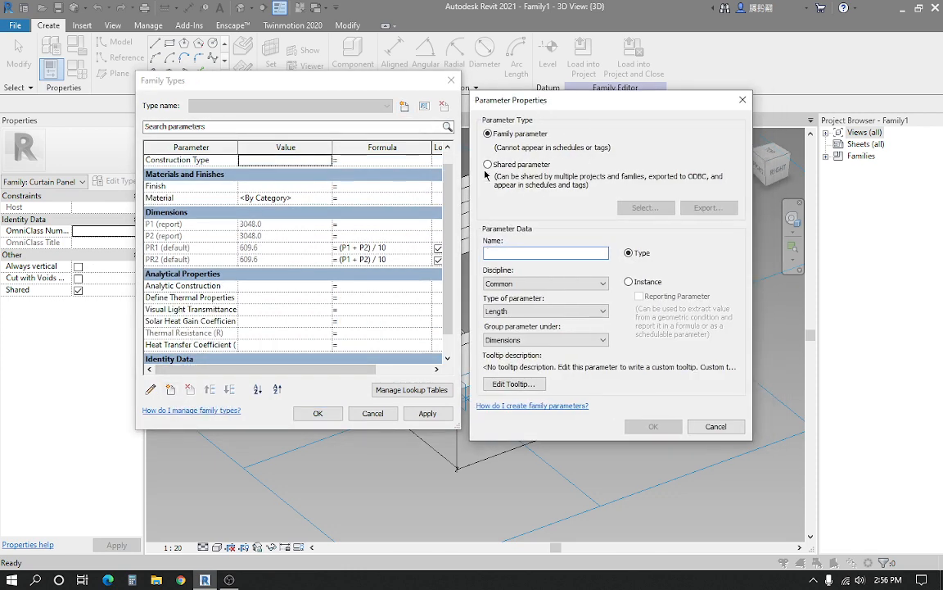
pyautogui.click(489, 164)
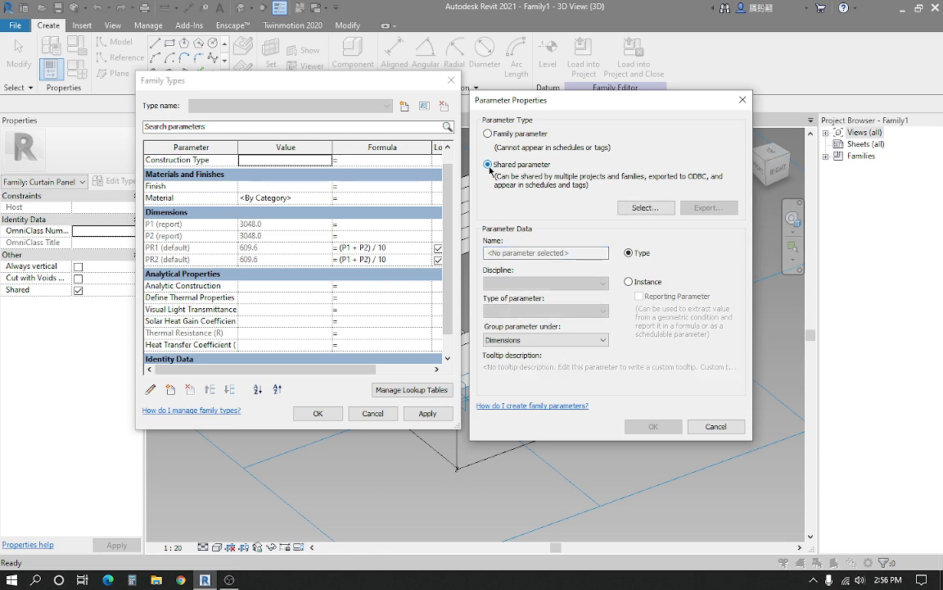
pyautogui.click(656, 208)
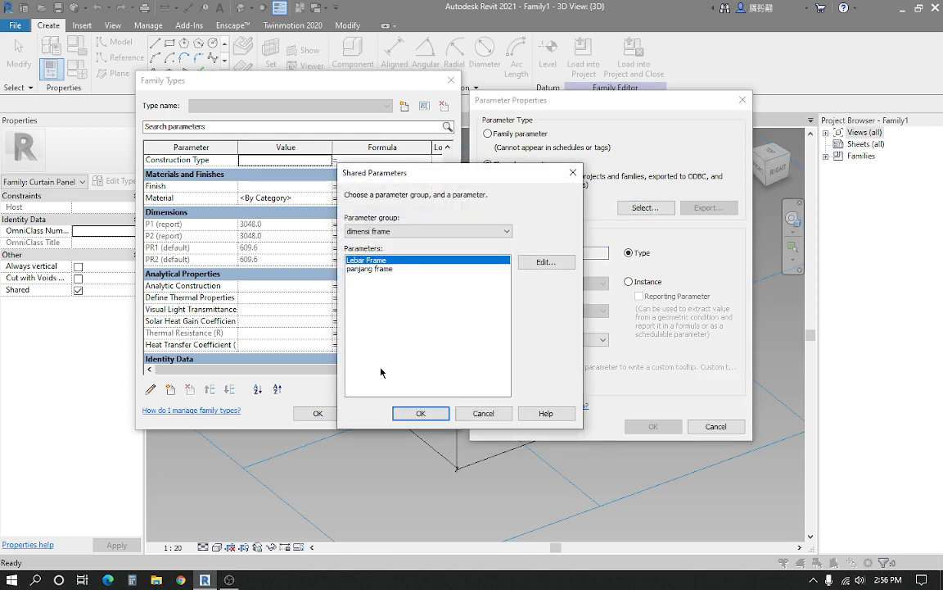
pyautogui.click(421, 413)
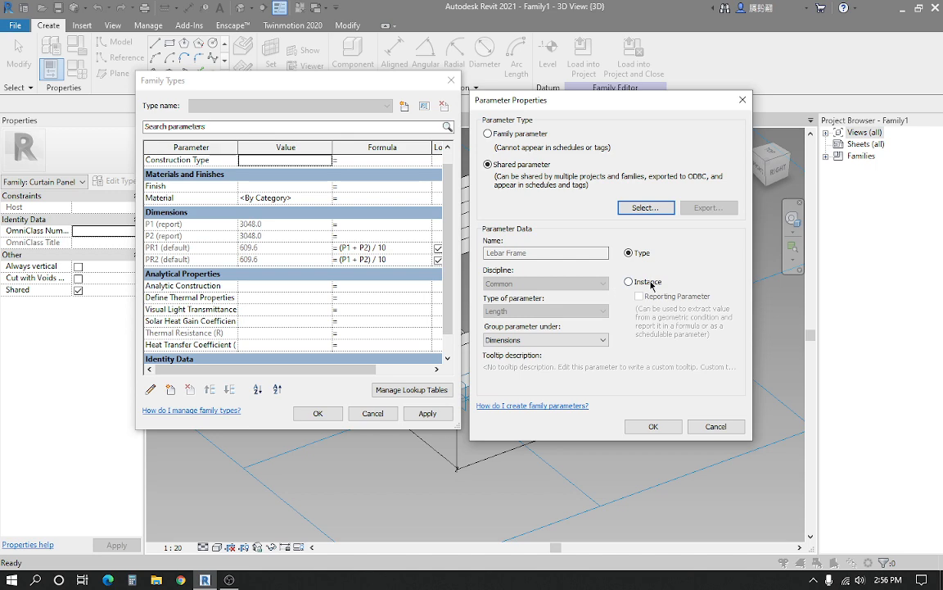
pyautogui.click(630, 282)
pyautogui.moveTo(546, 104); pyautogui.dragTo(590, 112)
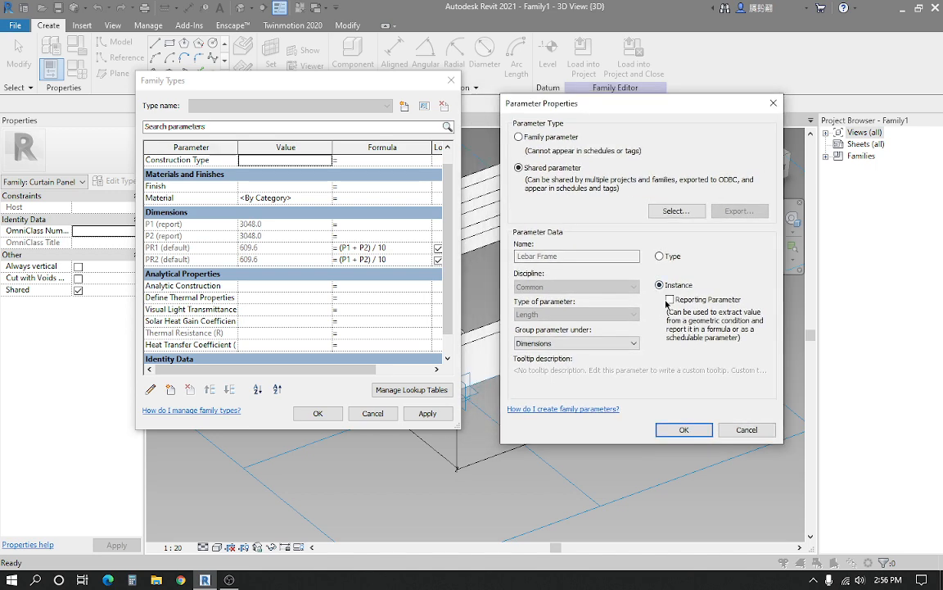
pyautogui.click(680, 429)
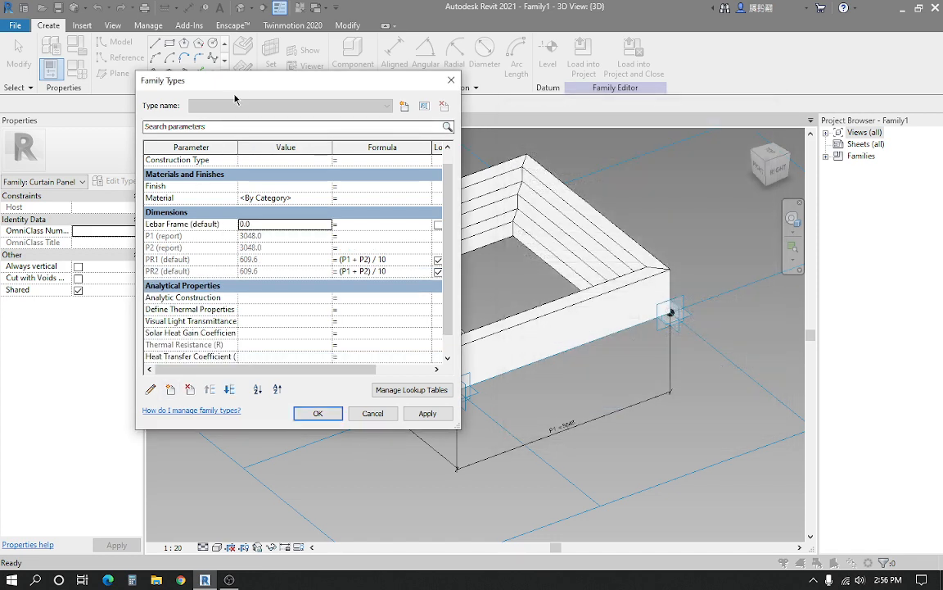
# Set the formula of the Lebar Frame parameter to P1
pyautogui.moveTo(232, 82); pyautogui.dragTo(258, 85)
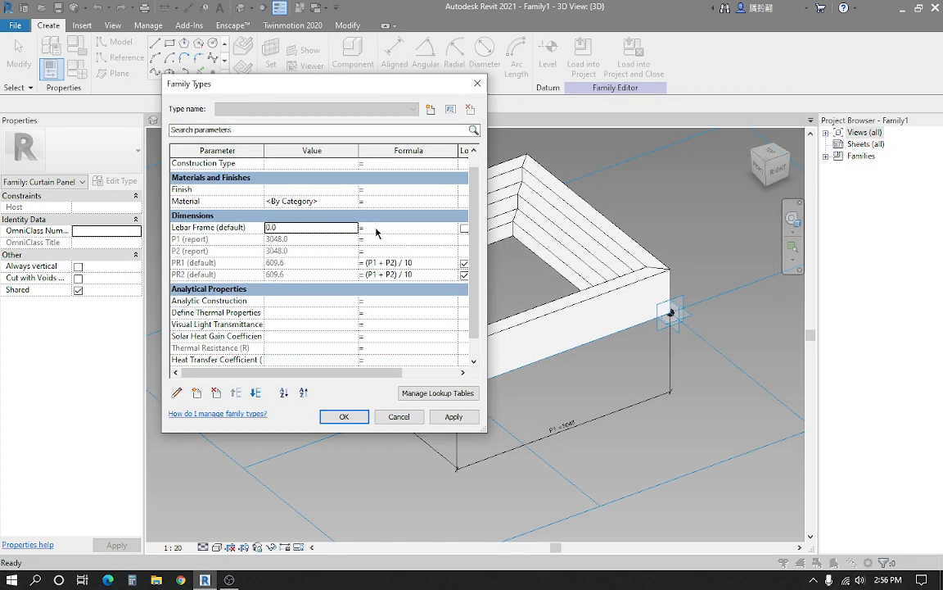
pyautogui.click(388, 227)
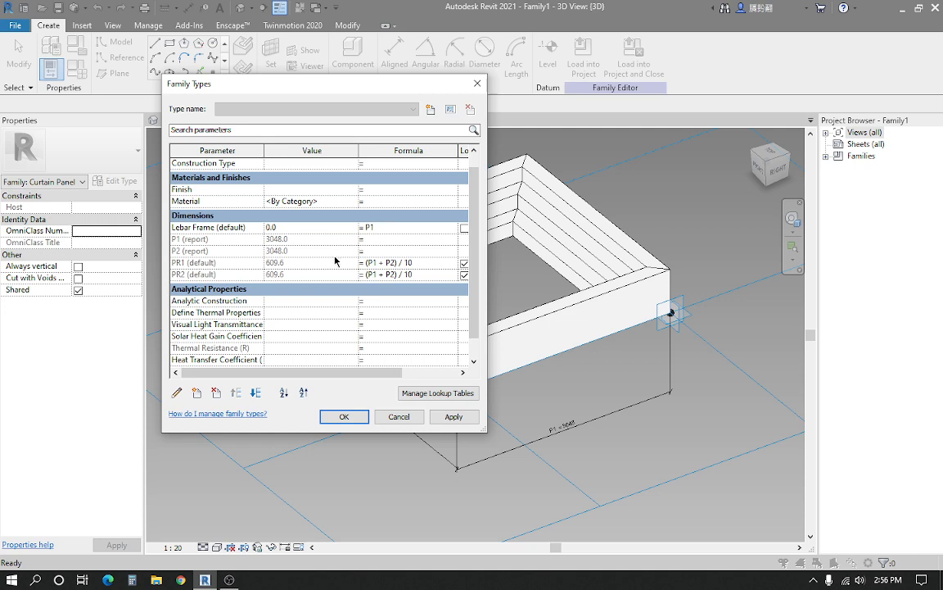
pyautogui.click(297, 311)
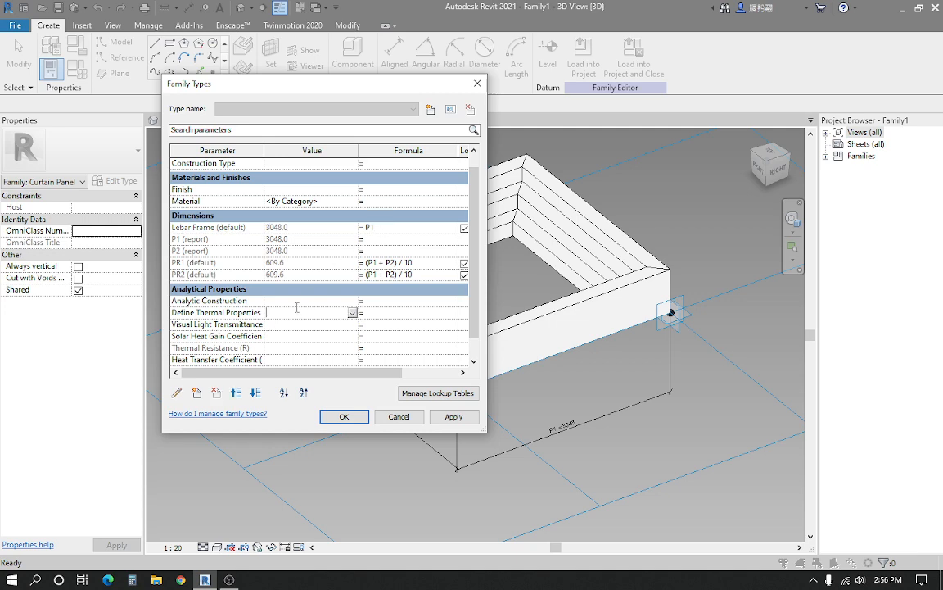
# Add a new shared family parameter using panjang frame from the dimensi frame group
pyautogui.click(179, 393)
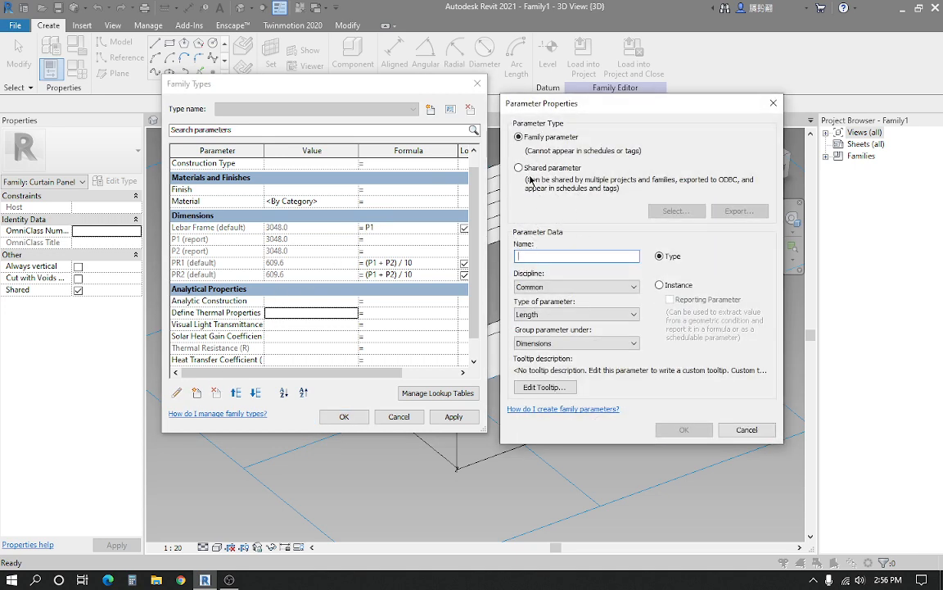
pyautogui.click(518, 168)
pyautogui.click(676, 212)
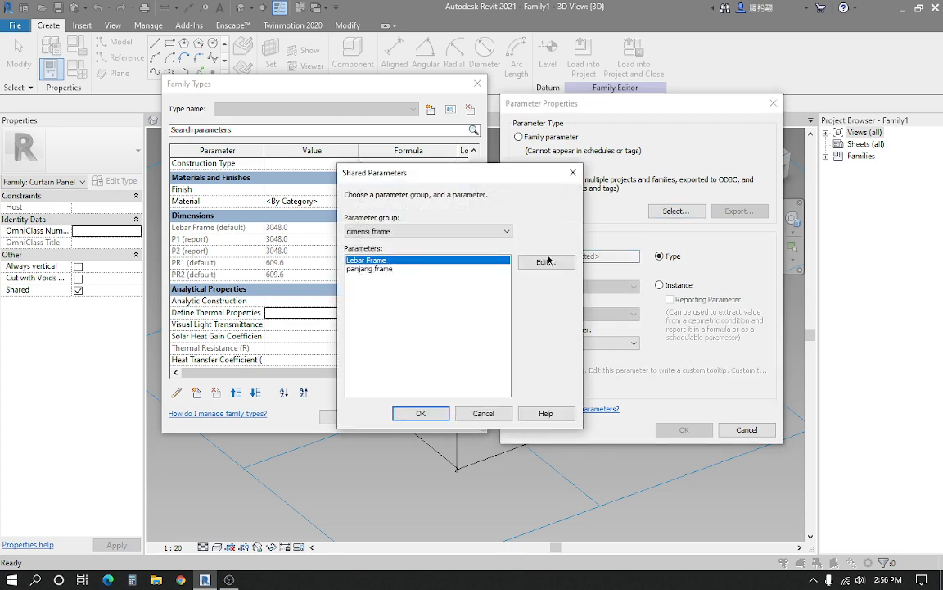
pyautogui.click(363, 268)
pyautogui.click(412, 414)
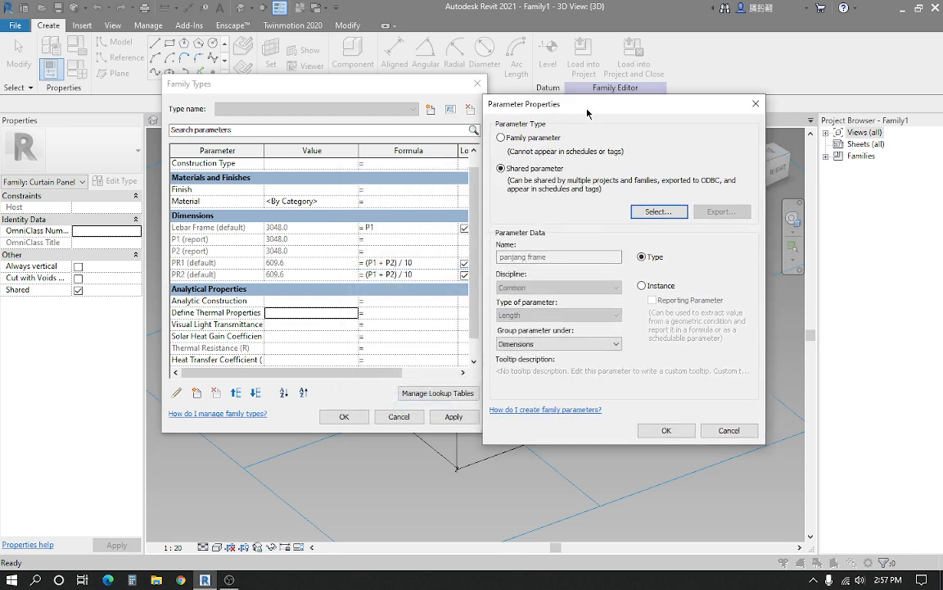
# Add the shared parameter "panjang frame" as an instance dimension and give it the formula P2
pyautogui.click(639, 286)
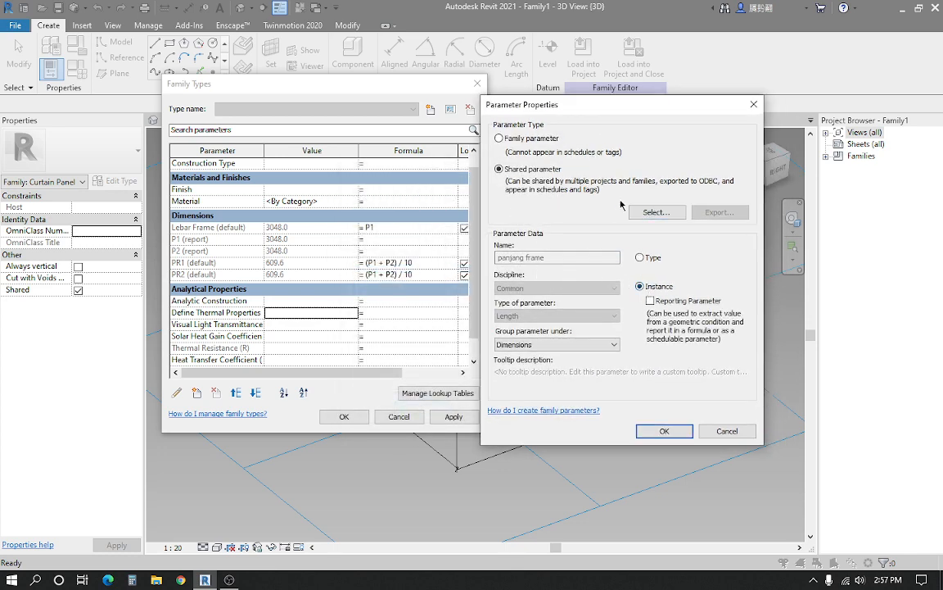
pyautogui.click(663, 431)
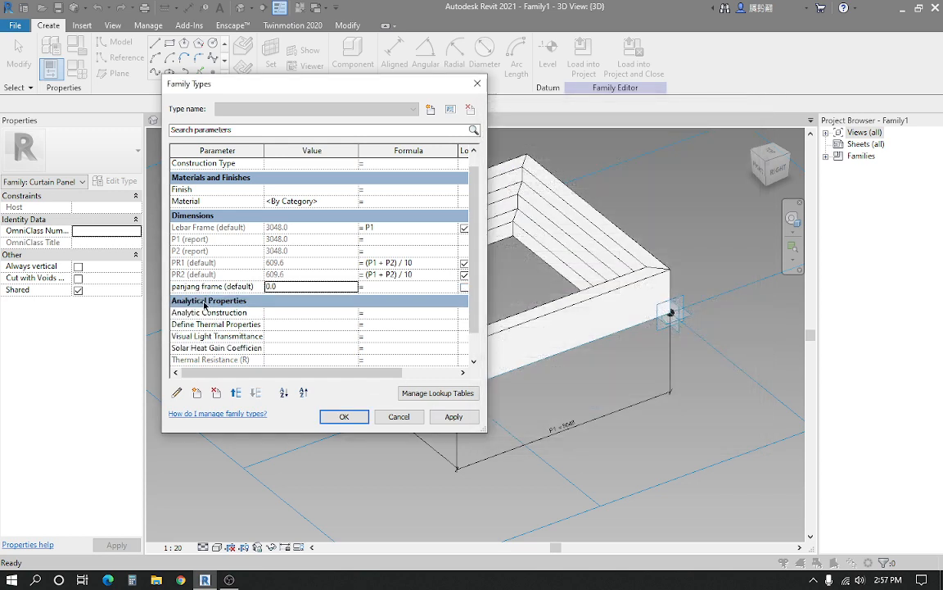
pyautogui.click(386, 286)
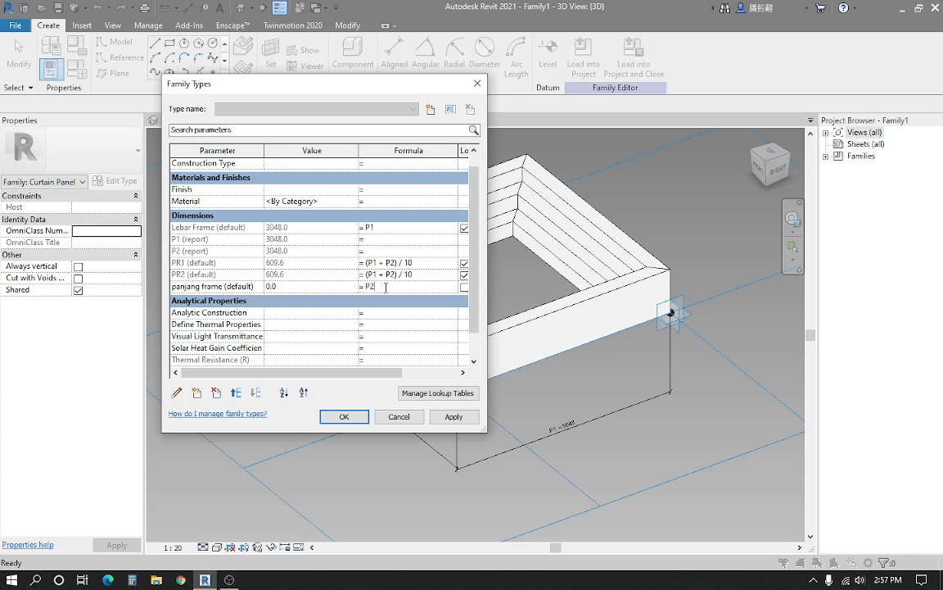
pyautogui.click(338, 416)
pyautogui.click(76, 69)
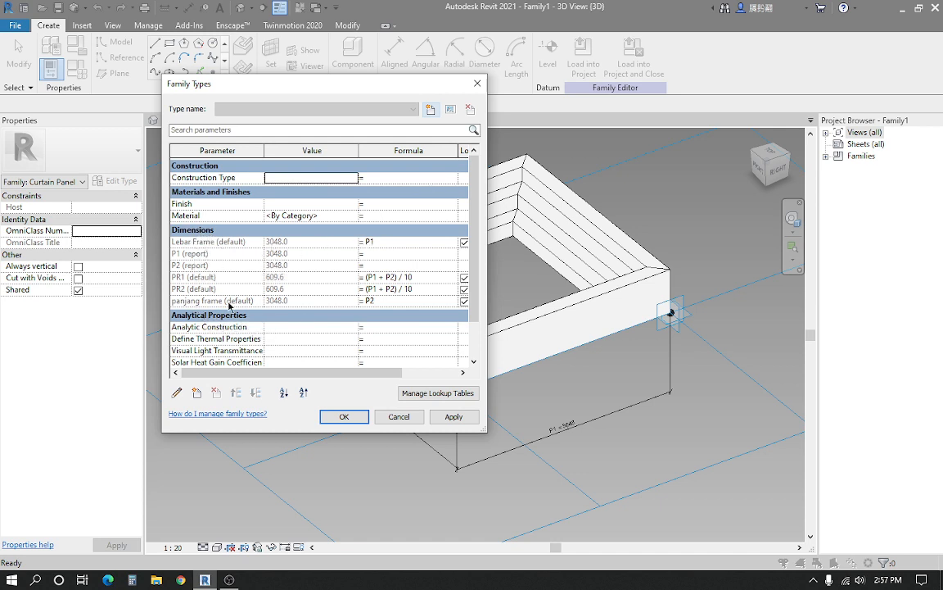
pyautogui.click(342, 416)
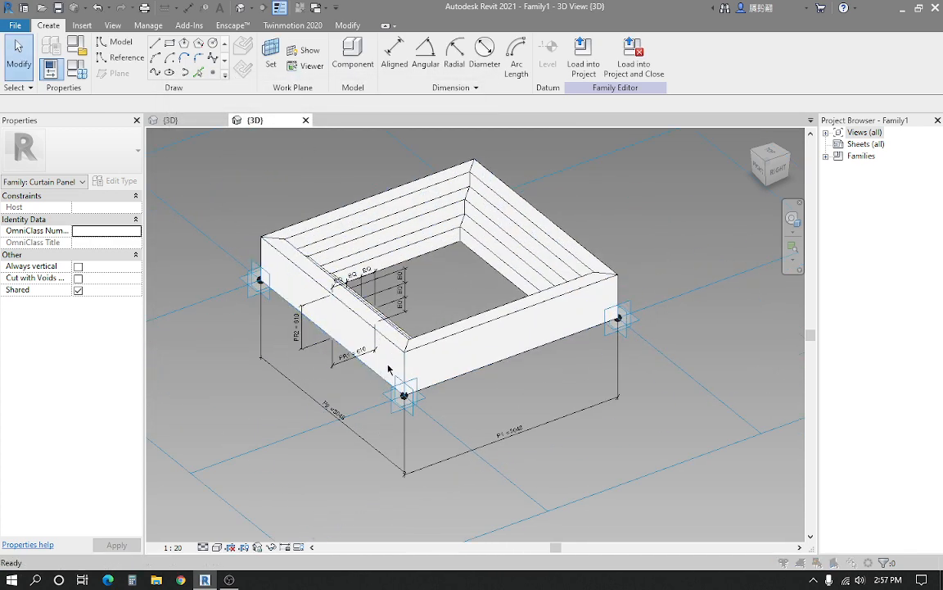
# Save the curtain panel family as "frame dome structure" in the experiment folder and load it into the project
pyautogui.hotkey('ctrl', 's')
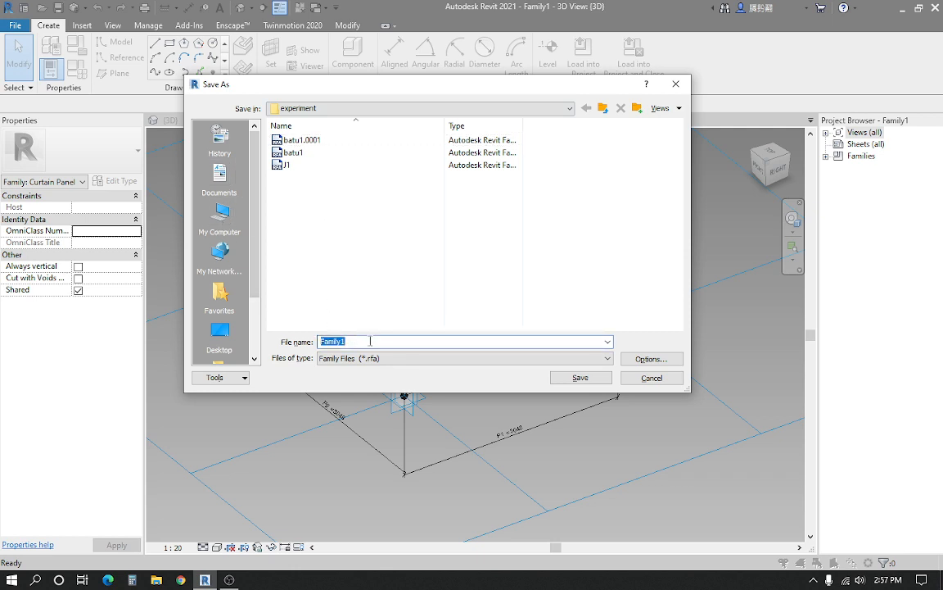
pyautogui.write('frame dome structure')
pyautogui.click(652, 358)
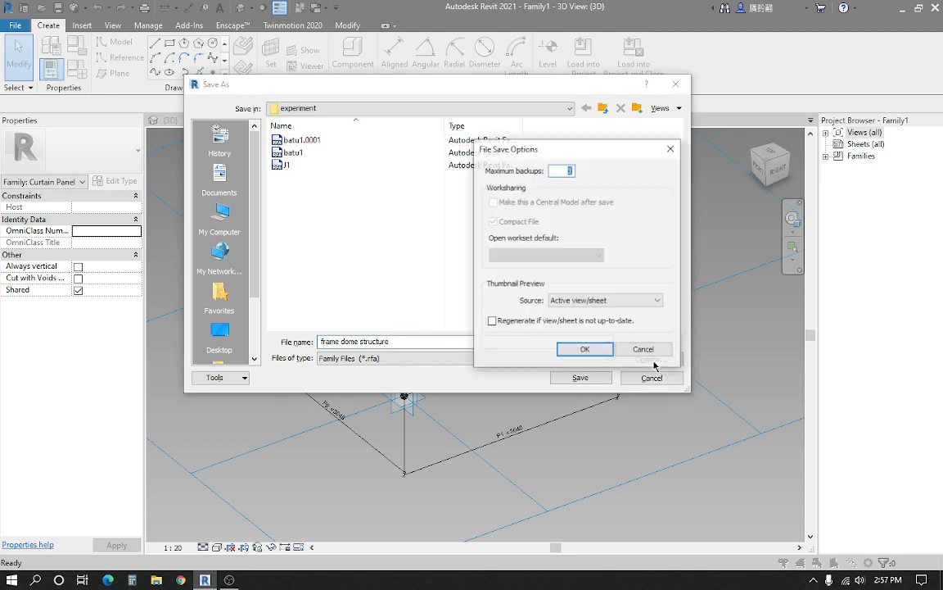
pyautogui.click(582, 347)
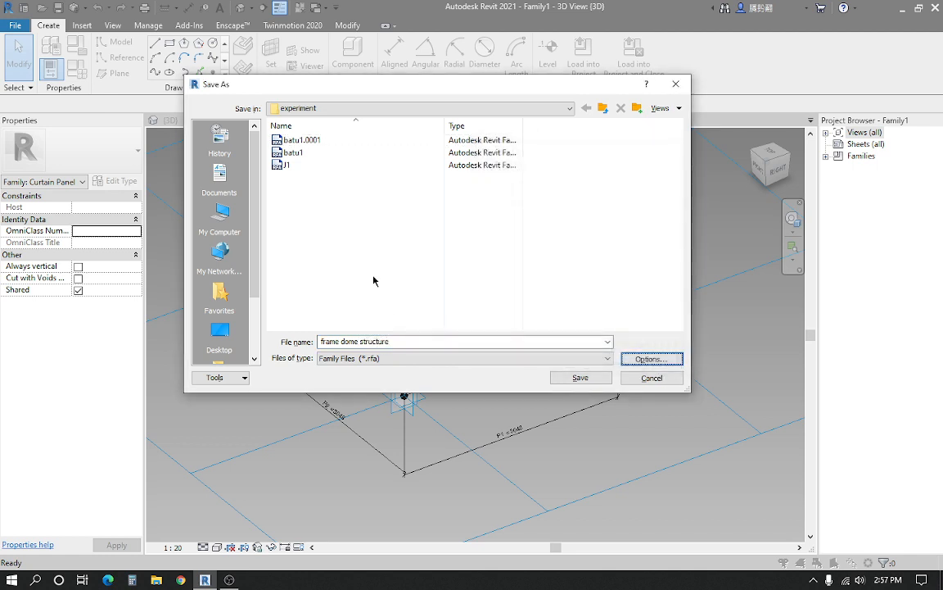
pyautogui.click(580, 377)
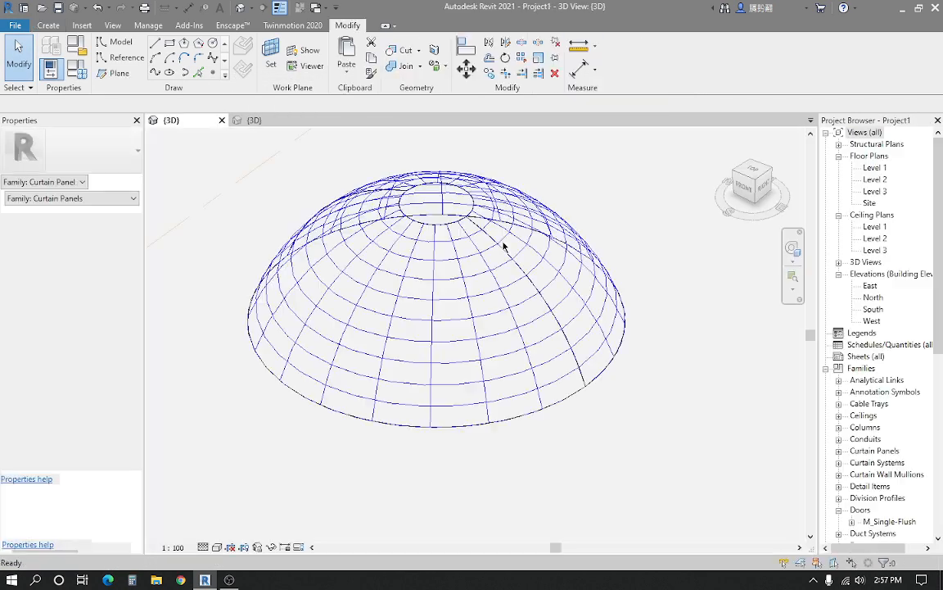
# Apply the "frame dome structure" panel under the Rectangle pattern to the front half of the dome's divided surface
pyautogui.scroll(1, 386, 322)
pyautogui.moveTo(386, 321); pyautogui.dragTo(398, 336, button='middle')
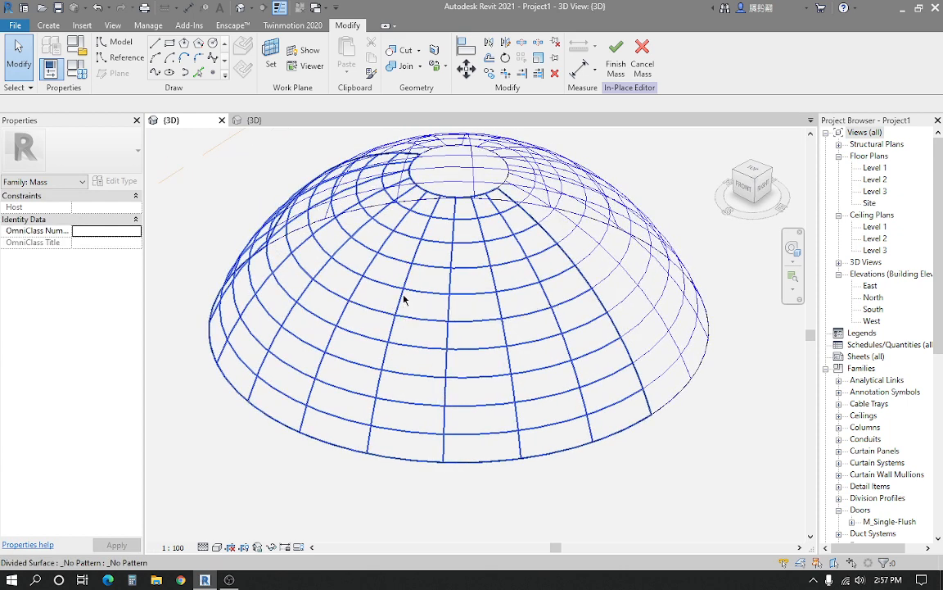
pyautogui.click(403, 300)
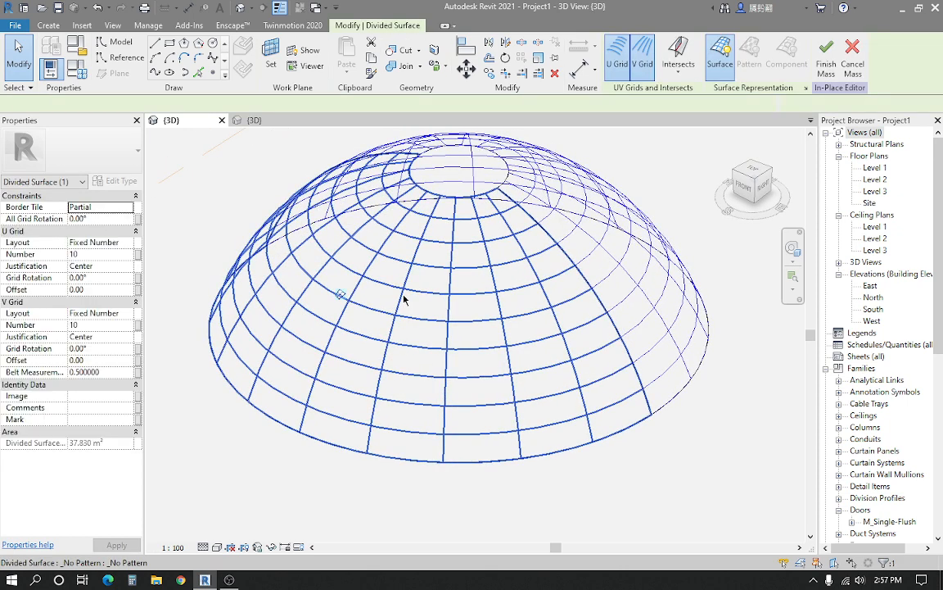
pyautogui.click(82, 155)
pyautogui.scroll(-5, 82, 262)
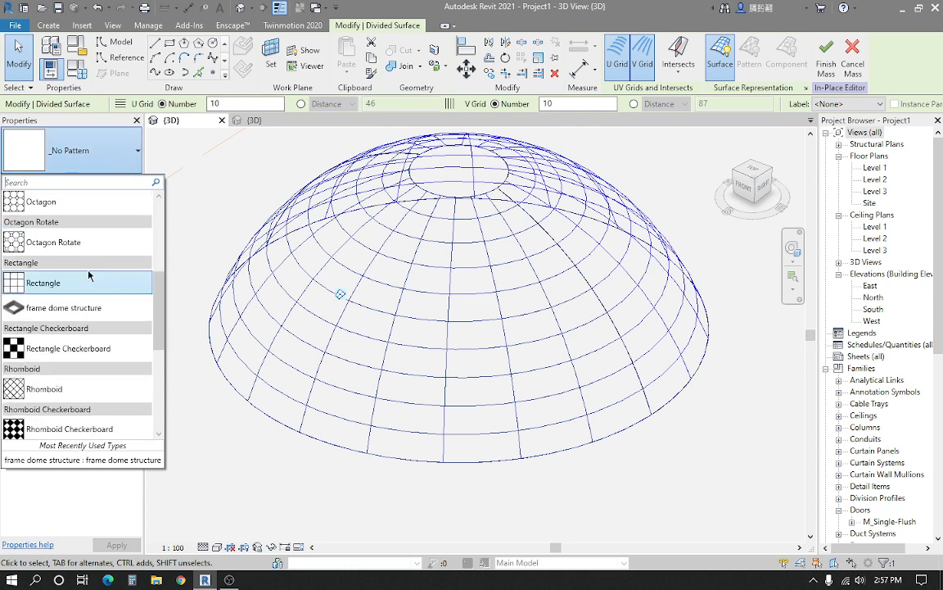
pyautogui.click(53, 308)
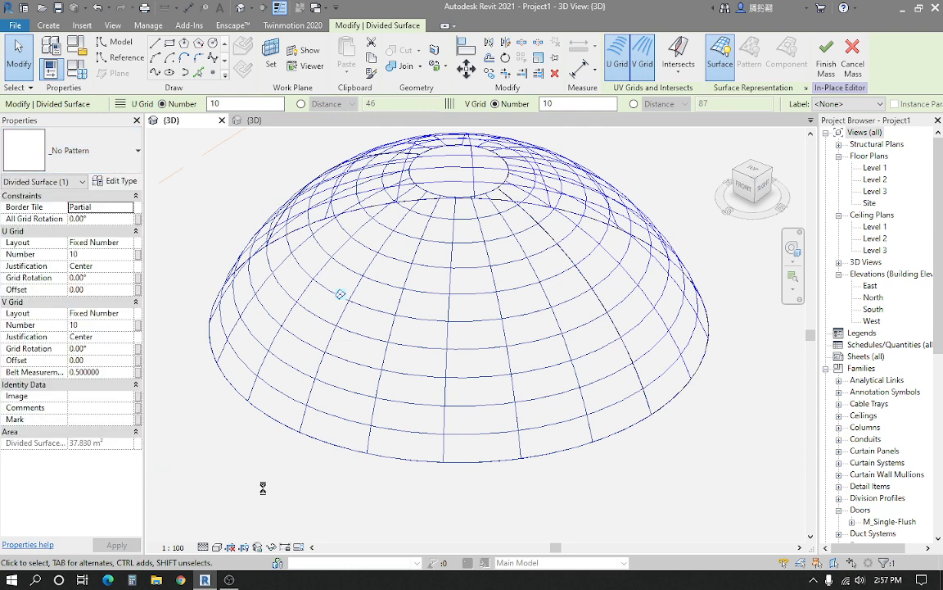
pyautogui.click(263, 489)
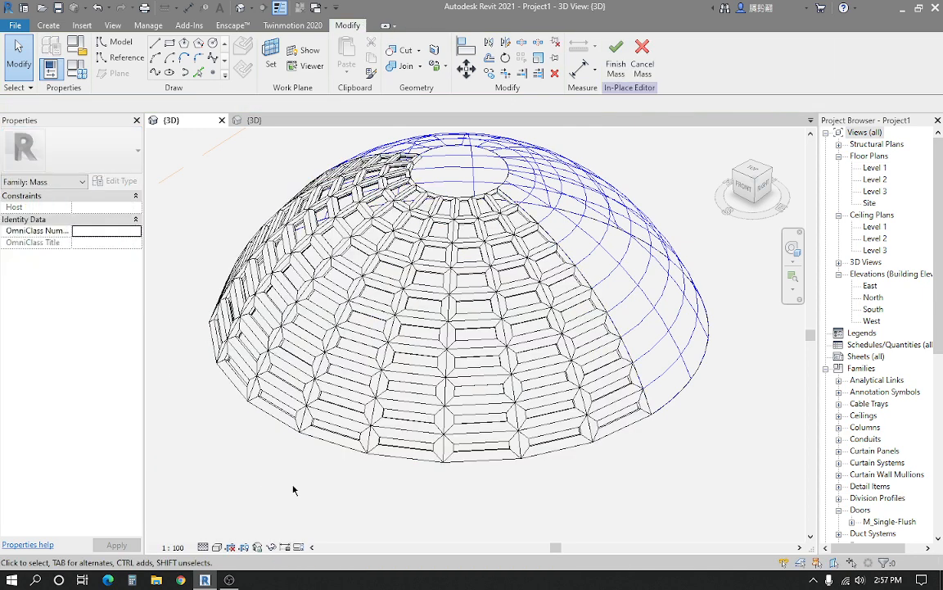
# Apply the "frame dome structure" panel to the dome's remaining unpatterned half
pyautogui.keyDown('shift'); pyautogui.moveTo(293, 490); pyautogui.dragTo(509, 414, button='middle'); pyautogui.keyUp('shift')
pyautogui.click(509, 415)
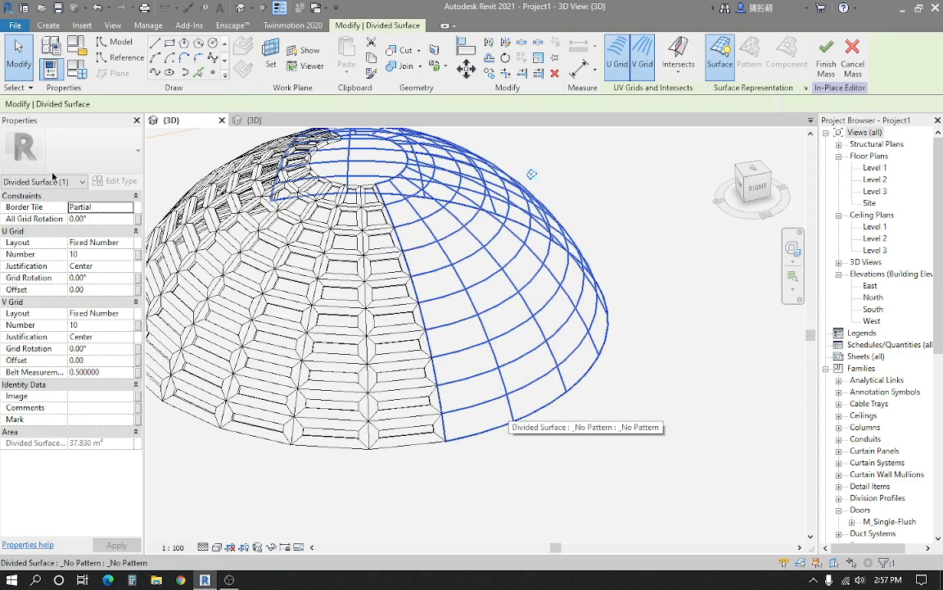
pyautogui.click(86, 149)
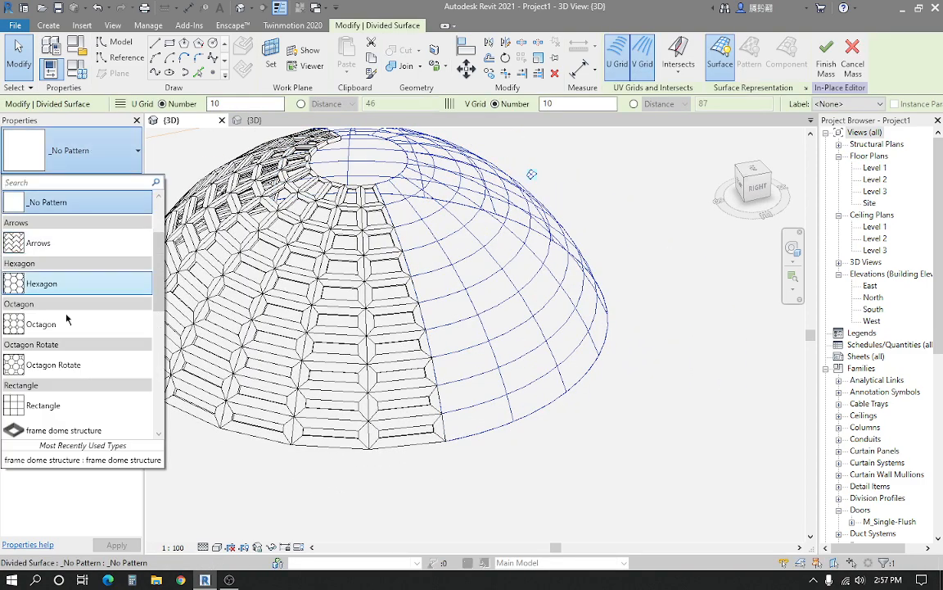
pyautogui.scroll(2, 70, 316)
pyautogui.scroll(-2, 84, 326)
pyautogui.click(64, 398)
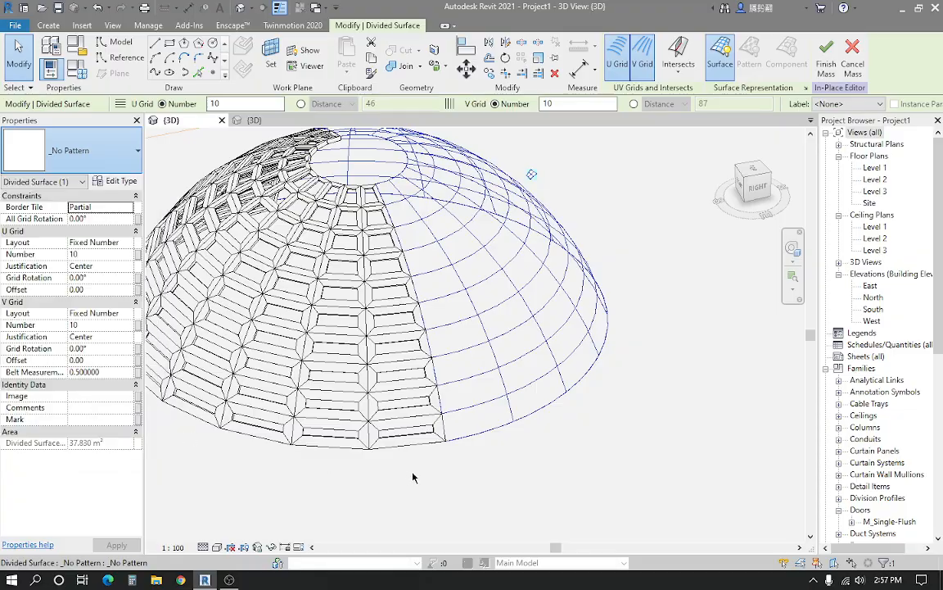
pyautogui.click(504, 453)
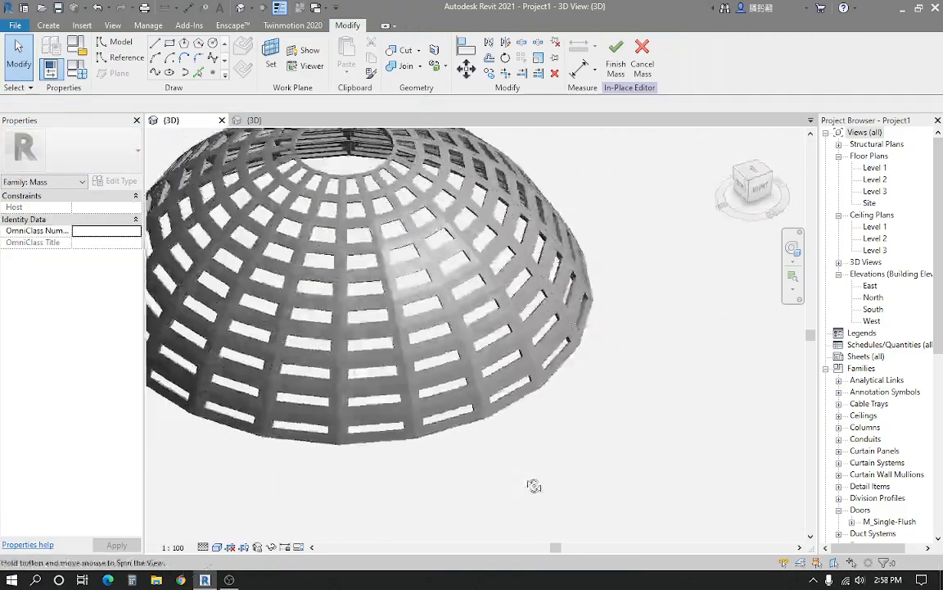
# Examine the shaded dome's frame panels up close and from different angles
pyautogui.keyDown('shift'); pyautogui.moveTo(535, 484); pyautogui.dragTo(473, 495, button='middle'); pyautogui.keyUp('shift')
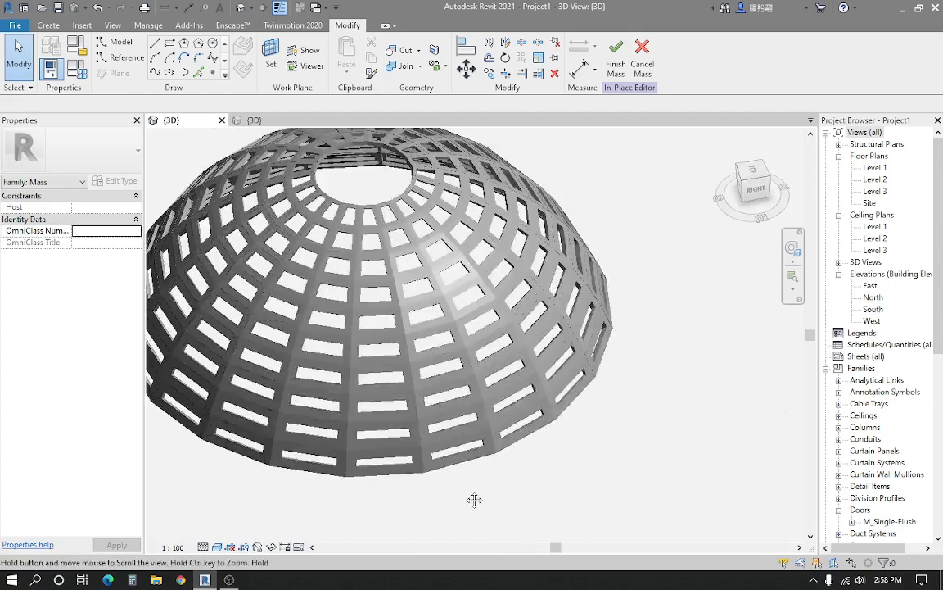
pyautogui.scroll(5, 384, 346)
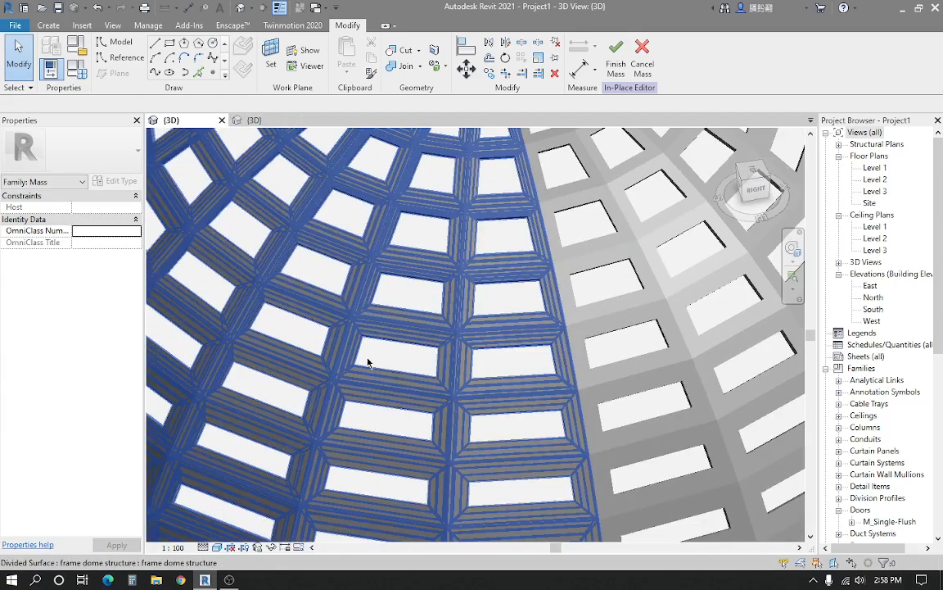
pyautogui.scroll(3, 410, 348)
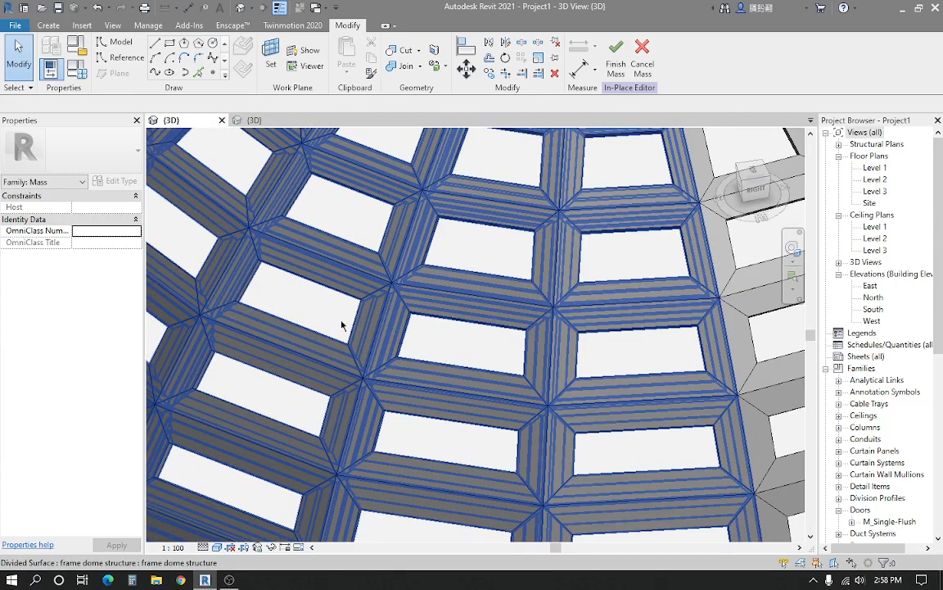
pyautogui.keyDown('shift'); pyautogui.moveTo(342, 326); pyautogui.dragTo(501, 434, button='middle'); pyautogui.keyUp('shift')
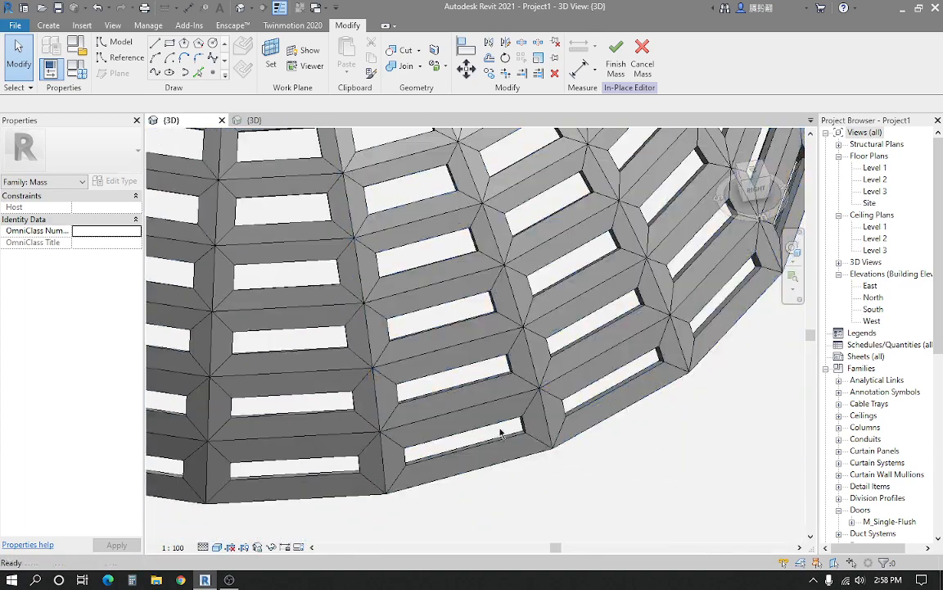
pyautogui.scroll(-1, 491, 430)
pyautogui.scroll(-1, 434, 358)
pyautogui.moveTo(434, 358); pyautogui.dragTo(421, 408, button='middle')
pyautogui.scroll(1, 429, 417)
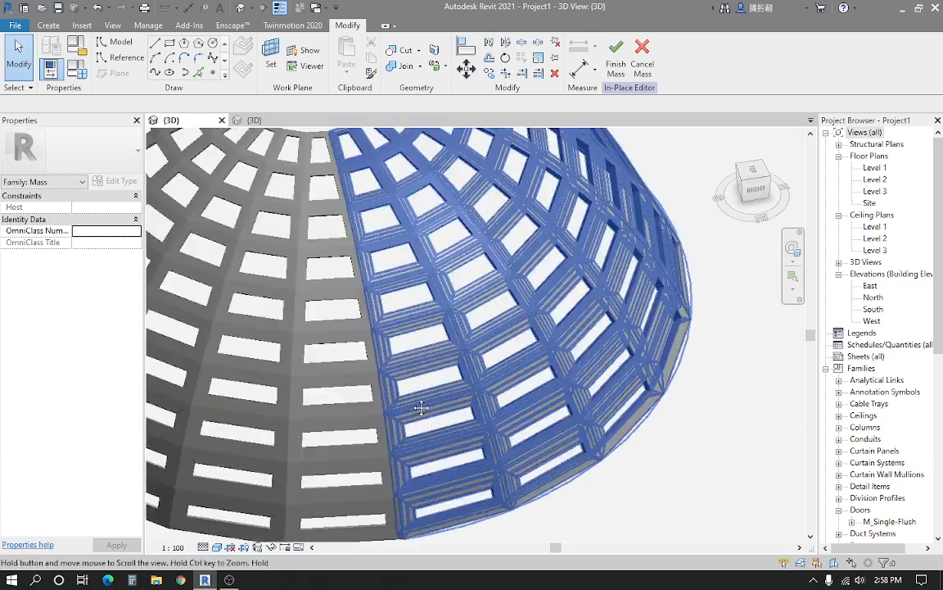
pyautogui.scroll(-2, 344, 270)
# In the frame dome structure family, set the PR1 and PR2 formulas to (P1 + P2) / 15
pyautogui.click(256, 120)
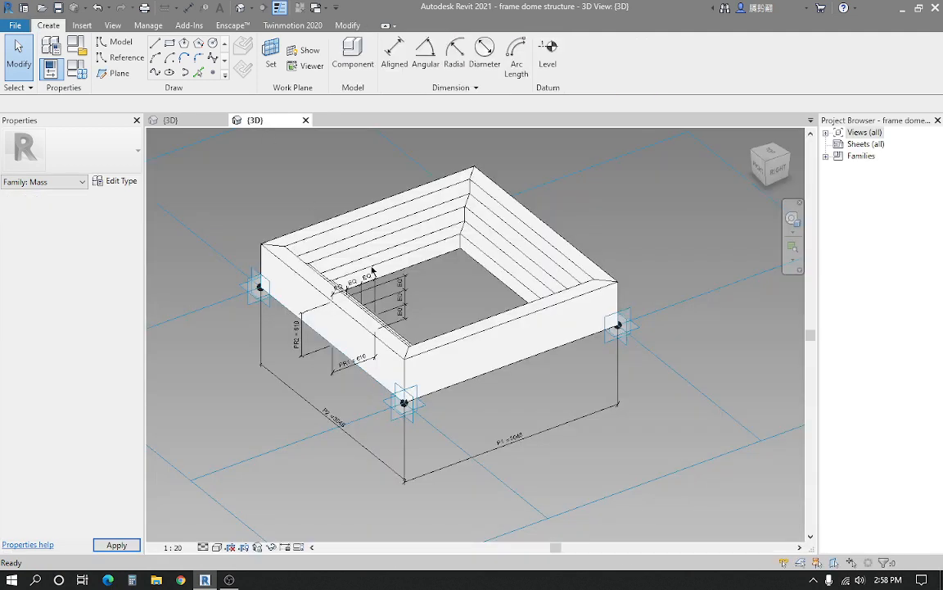
pyautogui.scroll(3, 373, 270)
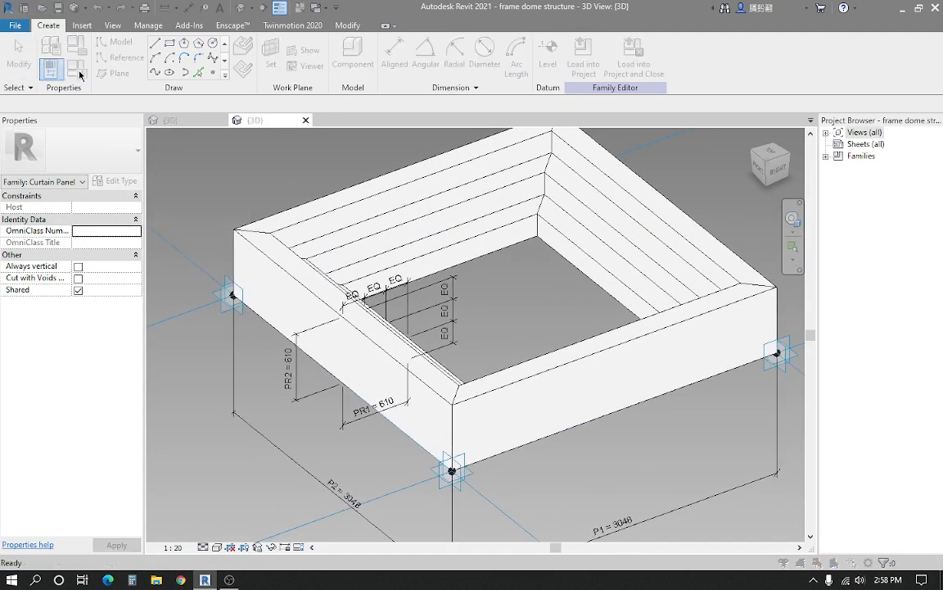
pyautogui.click(79, 75)
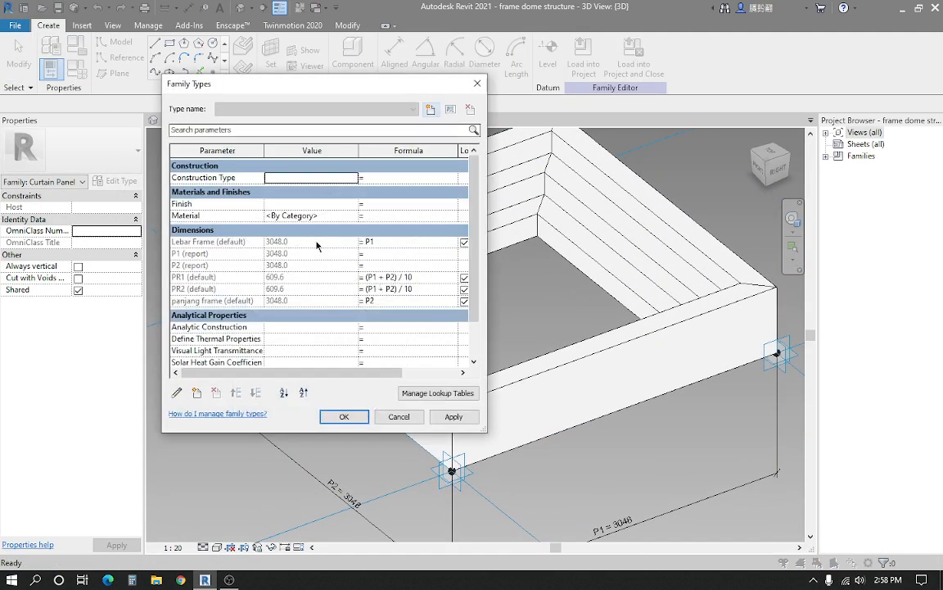
pyautogui.click(423, 279)
pyautogui.click(424, 276)
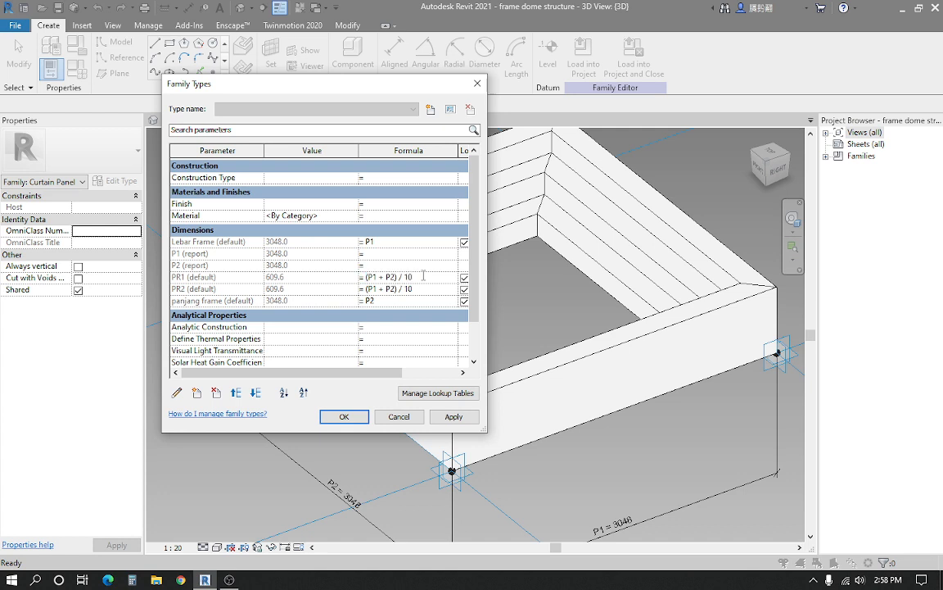
pyautogui.click(427, 288)
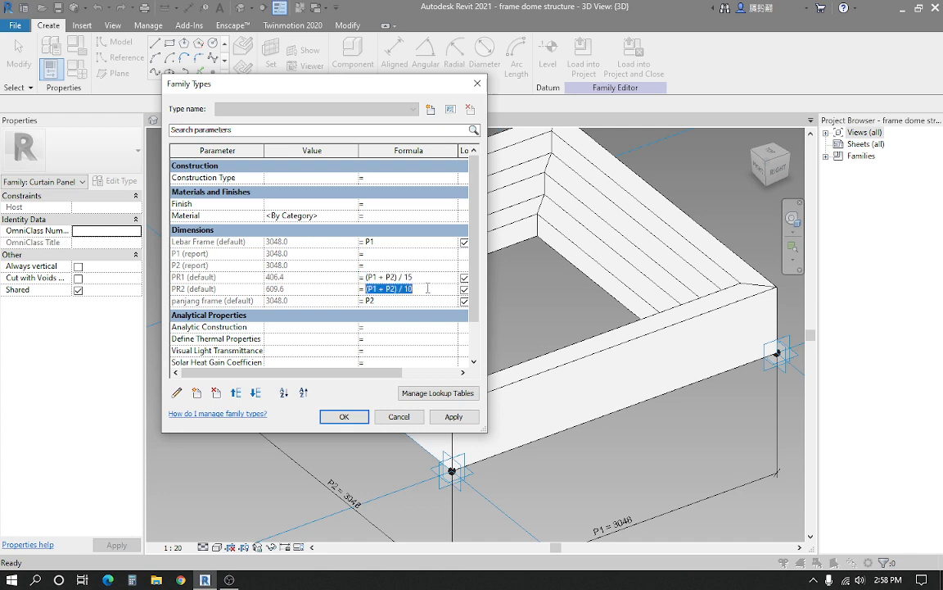
pyautogui.click(428, 288)
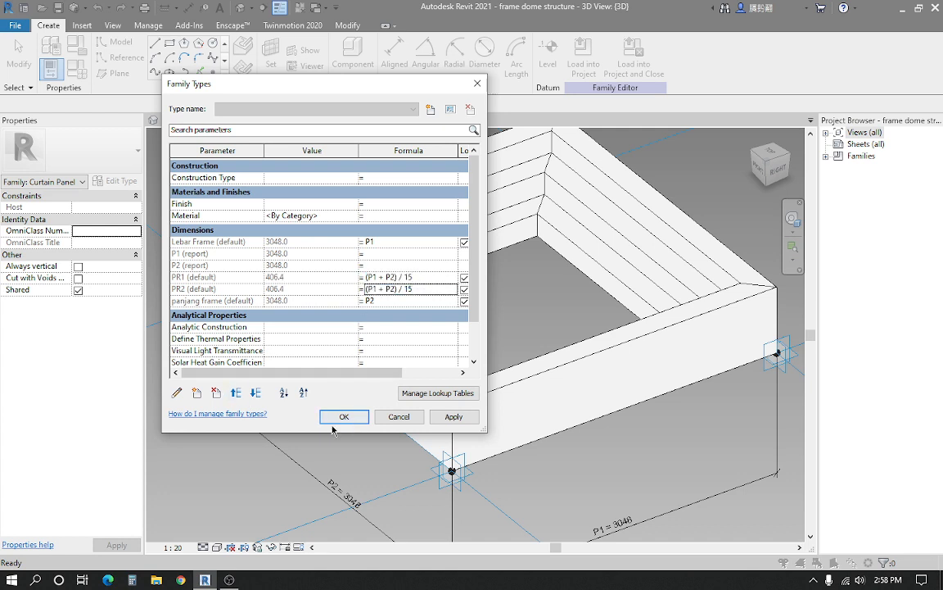
pyautogui.click(343, 417)
pyautogui.scroll(-2, 328, 311)
pyautogui.scroll(1, 324, 293)
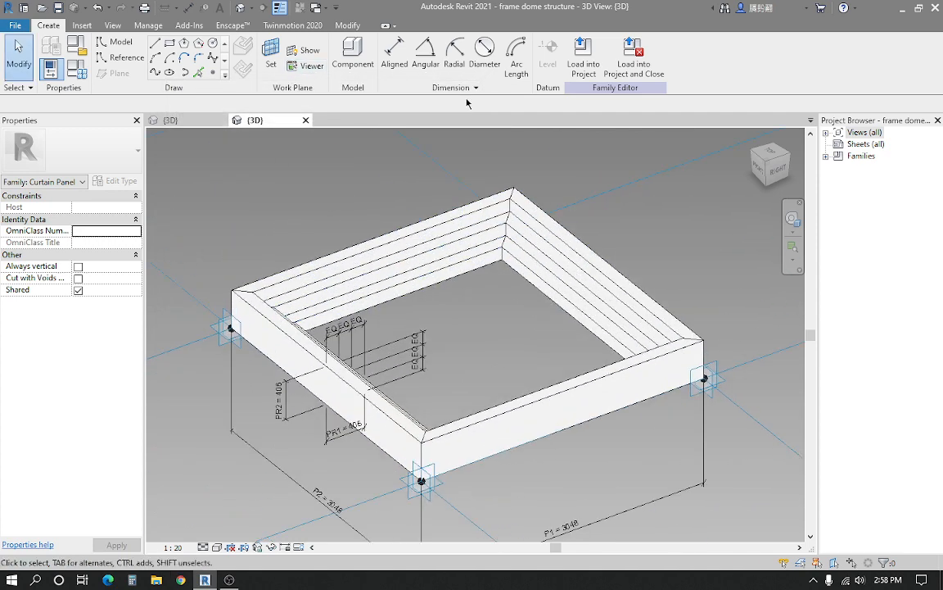
# Load the modified frame family into the project, overwriting the existing version, and view the whole dome
pyautogui.click(584, 57)
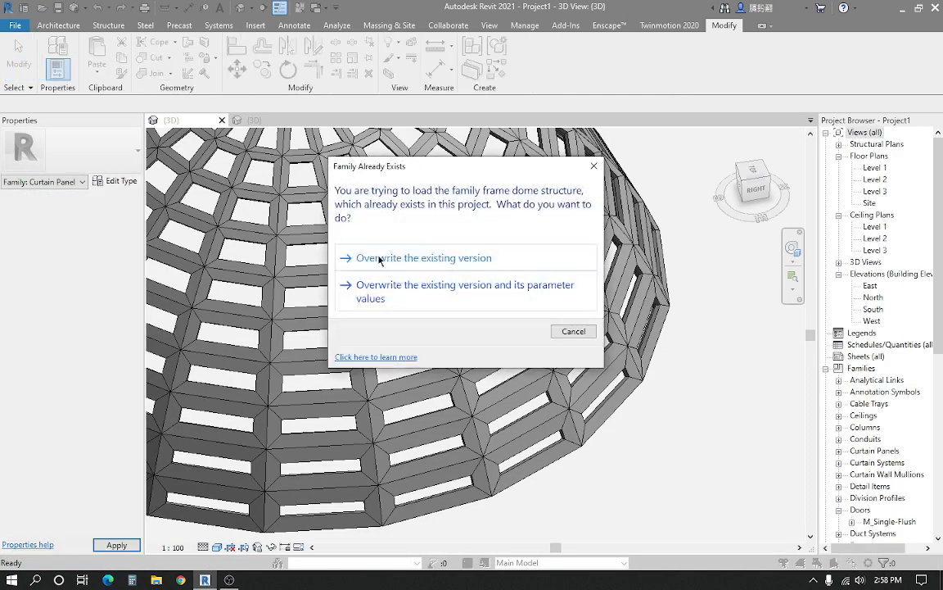
pyautogui.click(409, 257)
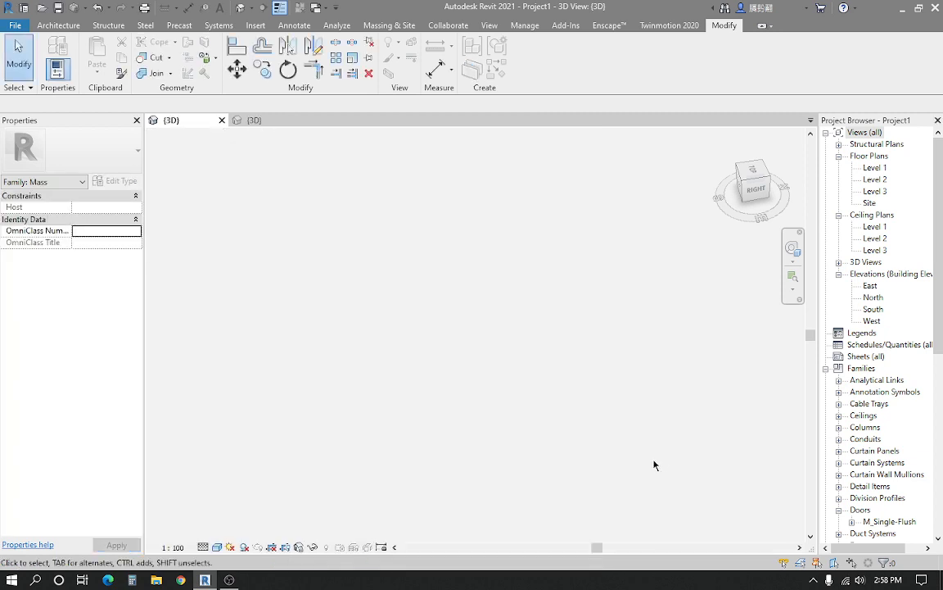
pyautogui.scroll(-2, 483, 354)
pyautogui.moveTo(439, 403); pyautogui.dragTo(420, 377, button='middle')
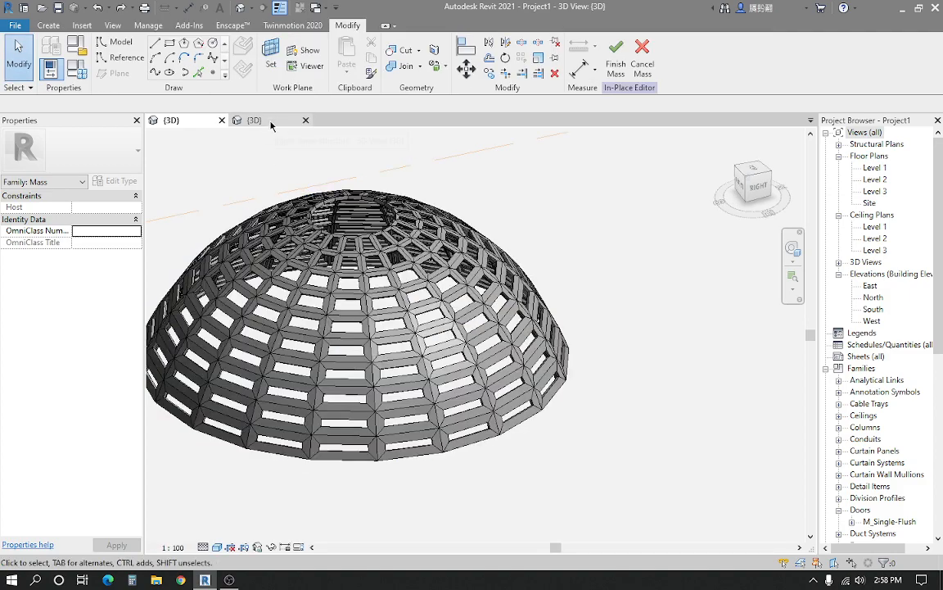
# Return to the frame dome structure family and reload it into the project, overwriting the existing version again
pyautogui.click(270, 122)
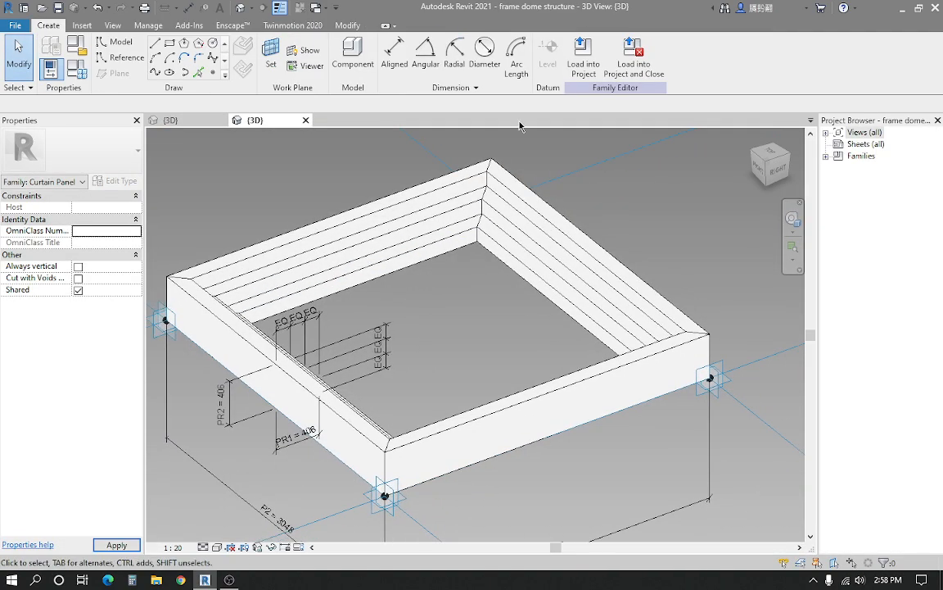
pyautogui.click(584, 57)
pyautogui.click(410, 262)
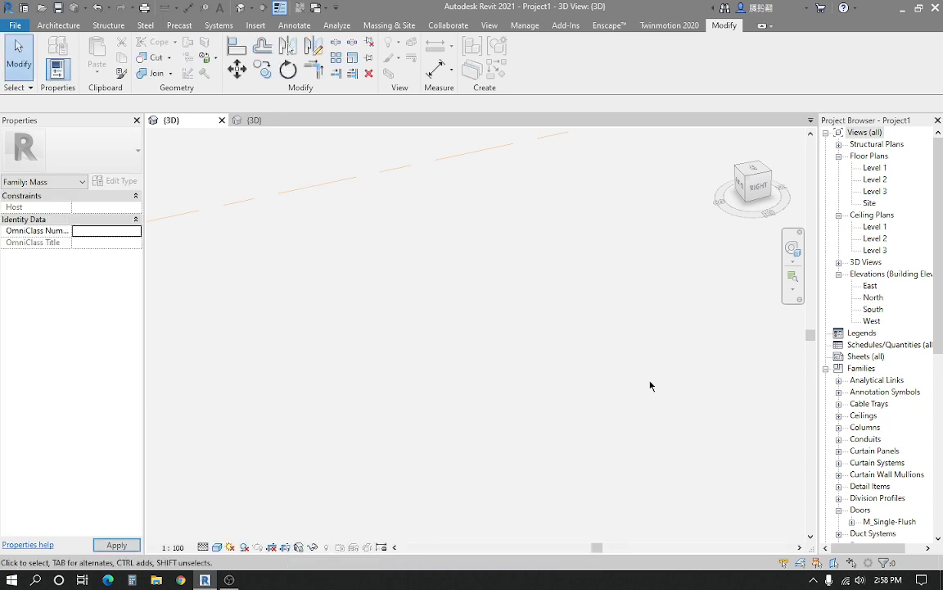
pyautogui.click(368, 331)
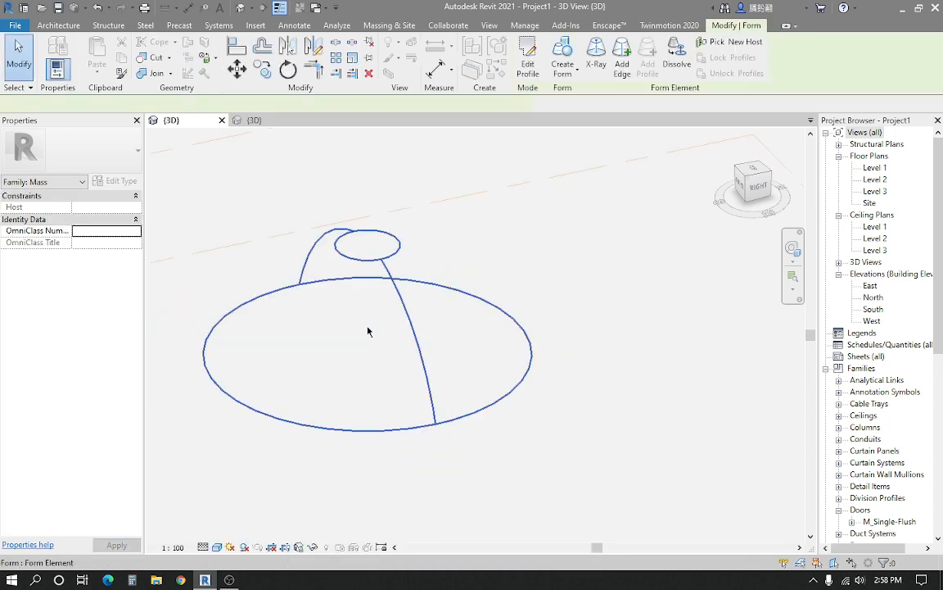
pyautogui.scroll(3, 327, 366)
pyautogui.press('Escape')
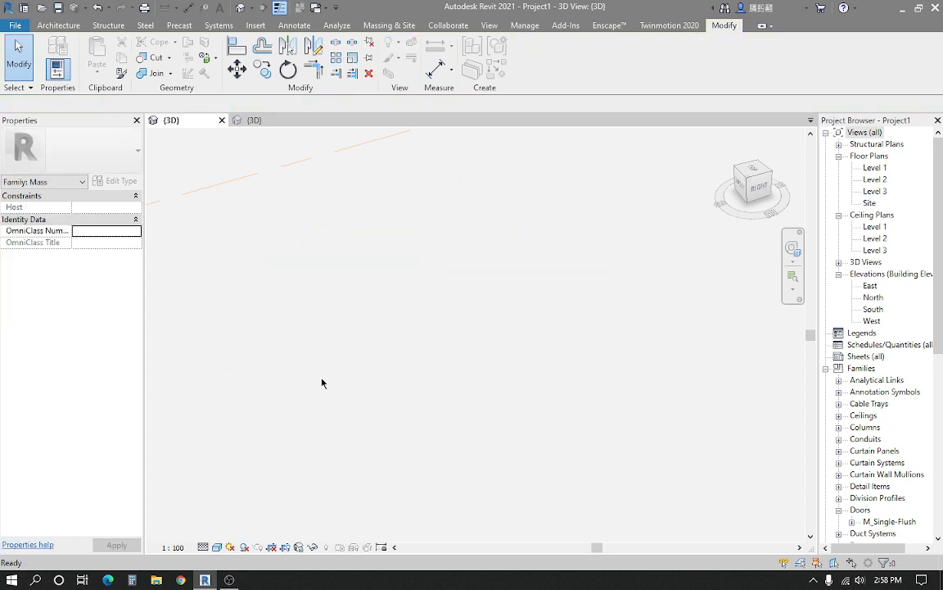
pyautogui.keyDown('shift'); pyautogui.moveTo(406, 472); pyautogui.dragTo(488, 369, button='middle'); pyautogui.keyUp('shift')
pyautogui.click(400, 381)
pyautogui.press('Escape')
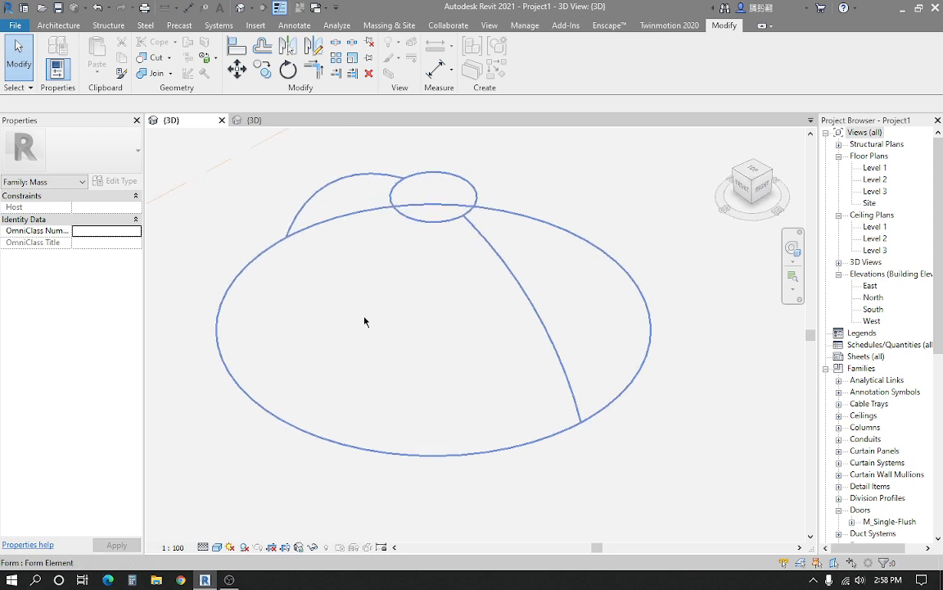
pyautogui.press('Escape')
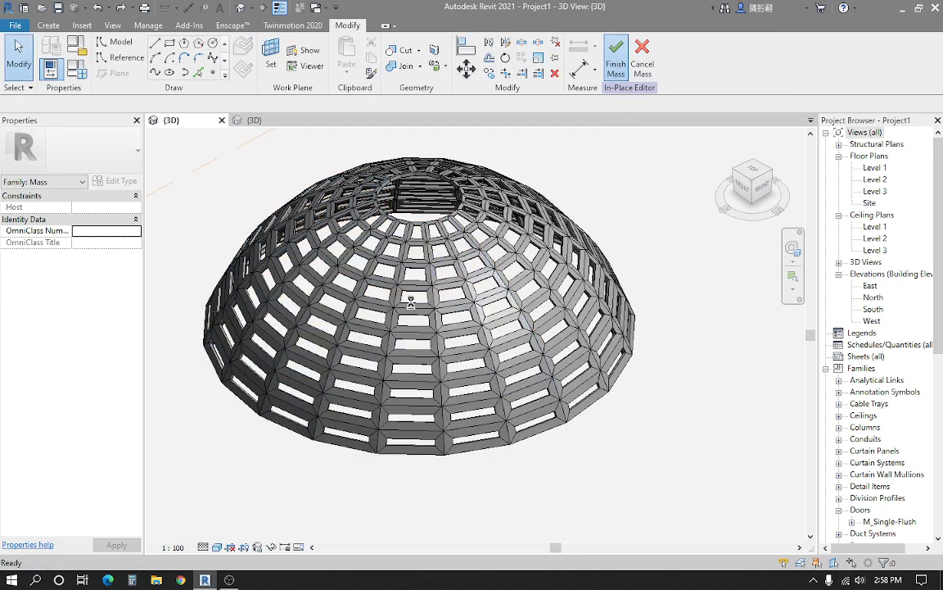
# Load the frame dome structure family into the project again, overwriting the existing version and its parameter values
pyautogui.click(267, 121)
pyautogui.click(582, 61)
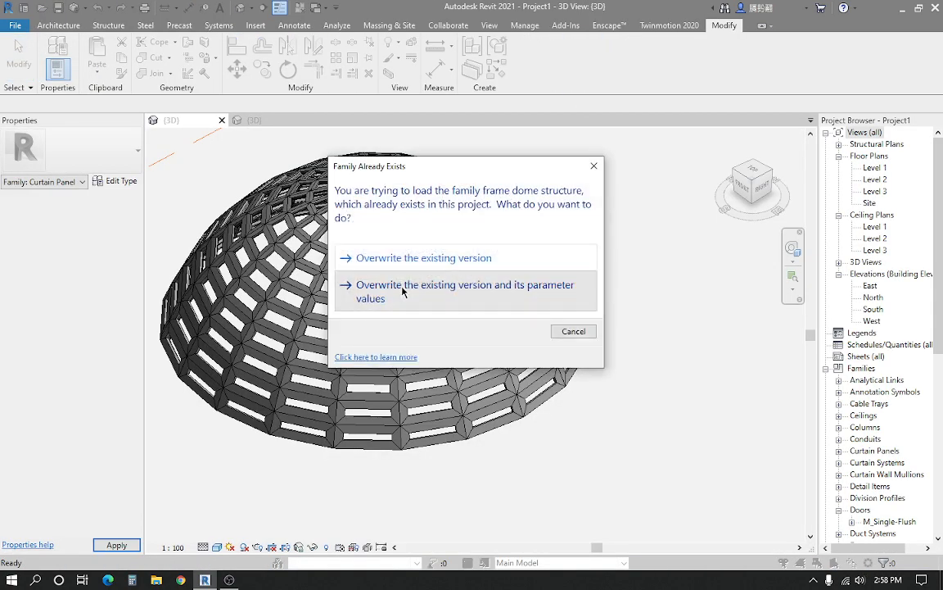
pyautogui.click(403, 287)
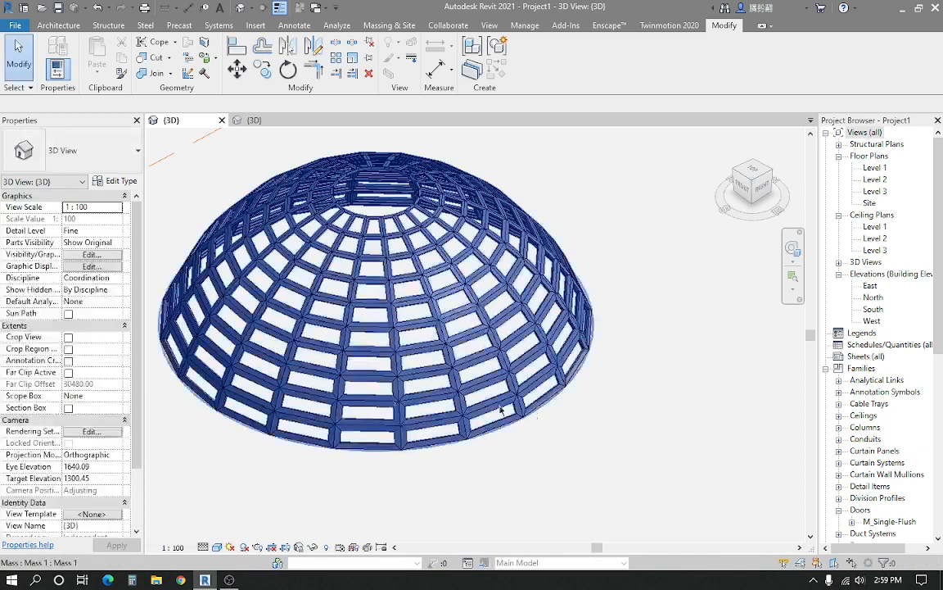
# Examine the reloaded frame panels across the dome and compare them with the panel in the frame dome structure family
pyautogui.moveTo(442, 467); pyautogui.dragTo(461, 473, button='middle')
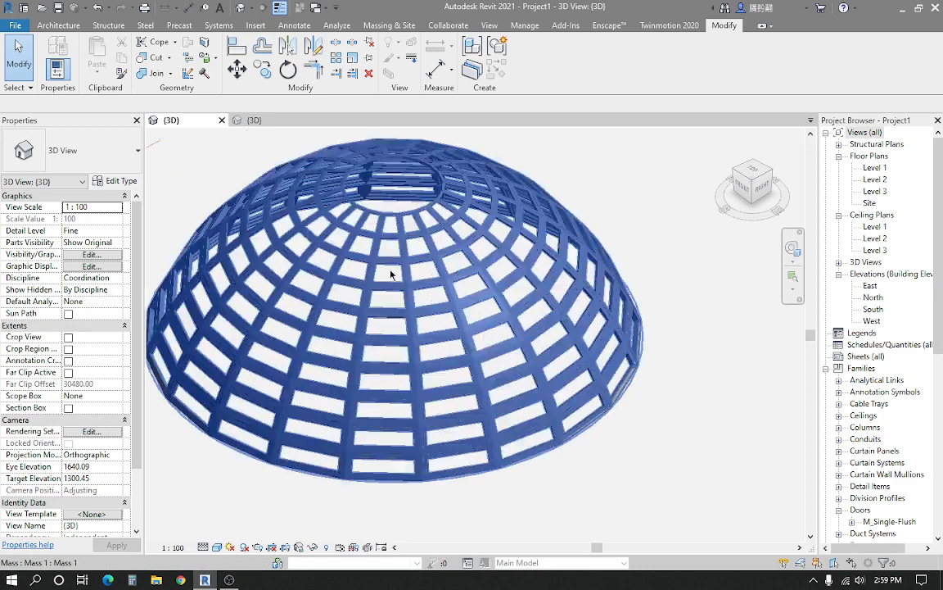
pyautogui.scroll(3, 397, 334)
pyautogui.scroll(-5, 393, 334)
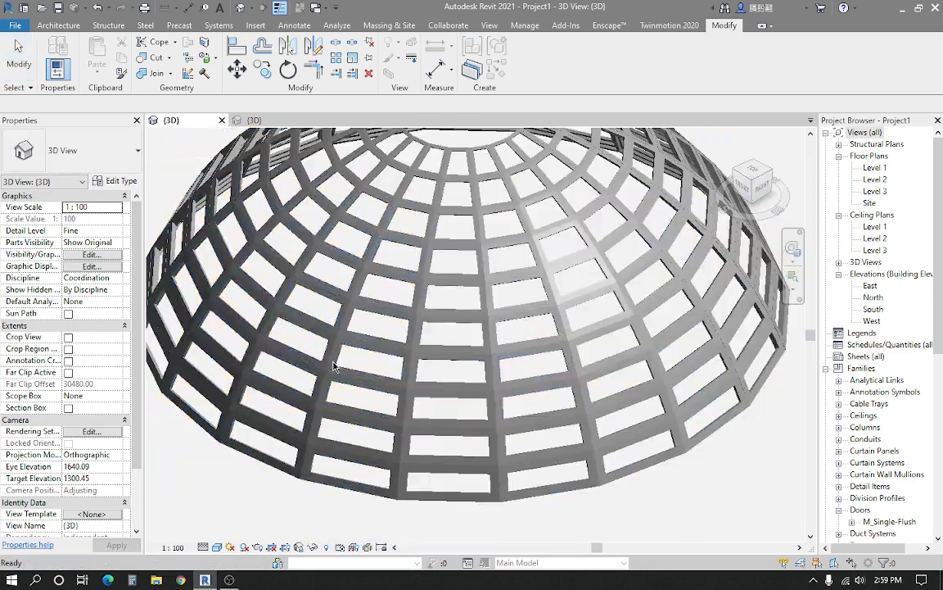
pyautogui.doubleClick(343, 179)
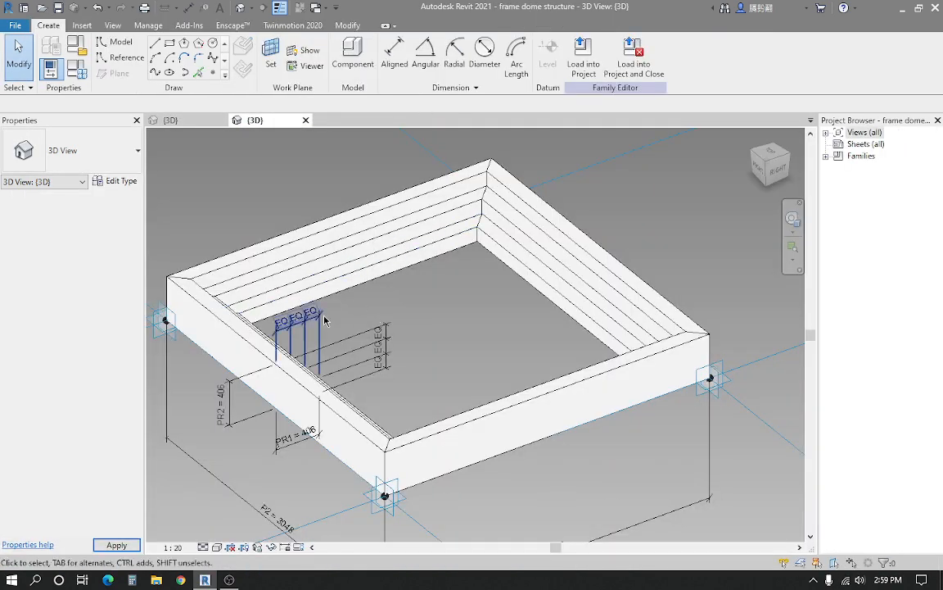
pyautogui.moveTo(326, 320); pyautogui.dragTo(357, 310, button='middle')
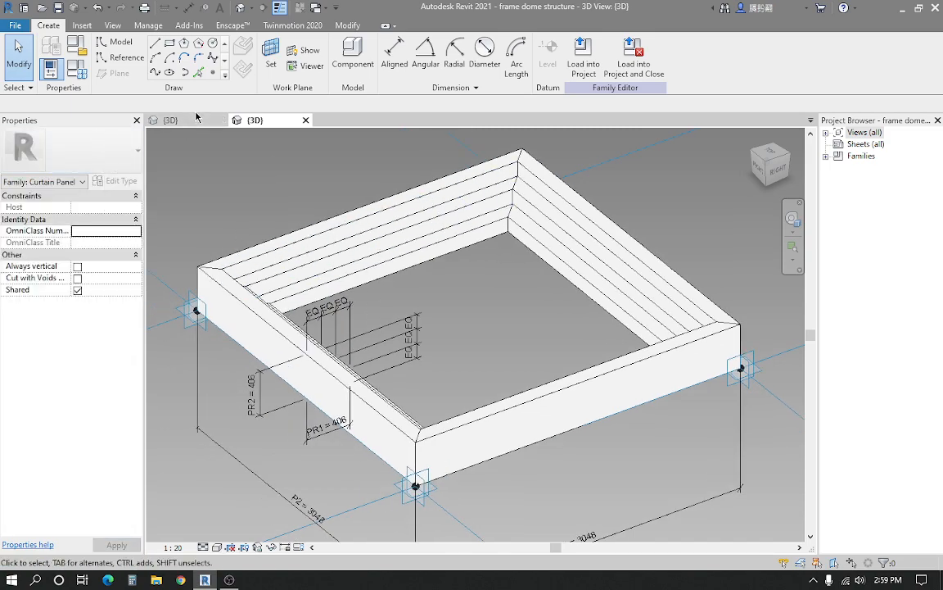
pyautogui.click(171, 120)
pyautogui.keyDown('shift'); pyautogui.moveTo(370, 351); pyautogui.dragTo(472, 358, button='middle'); pyautogui.keyUp('shift')
pyautogui.scroll(-2, 472, 358)
pyautogui.scroll(4, 295, 232)
pyautogui.keyDown('shift'); pyautogui.moveTo(294, 232); pyautogui.dragTo(428, 327, button='middle'); pyautogui.keyUp('shift')
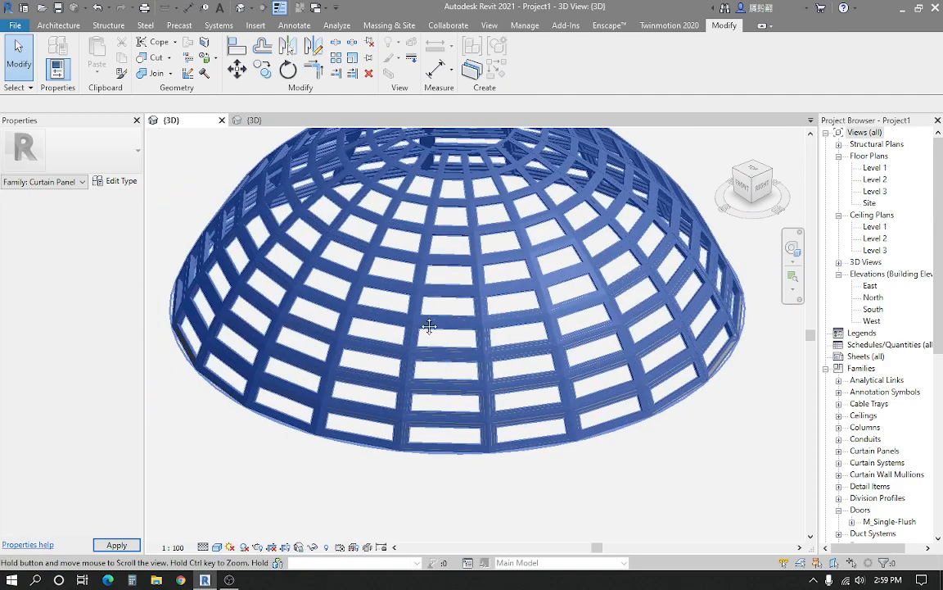
# From the type properties of one dome frame panel, create a new material for its Material parameter and name it frame
pyautogui.scroll(3, 421, 322)
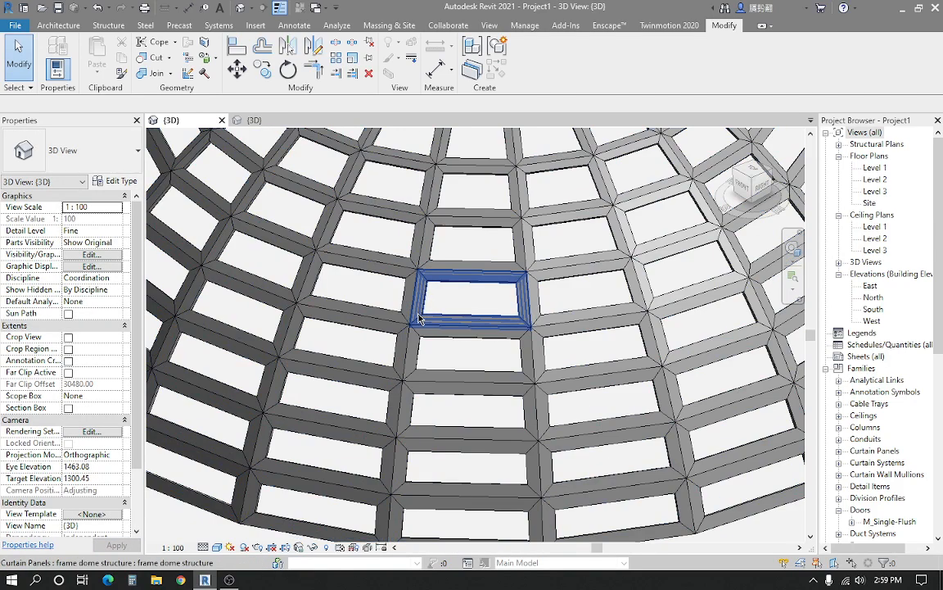
pyautogui.click(434, 299)
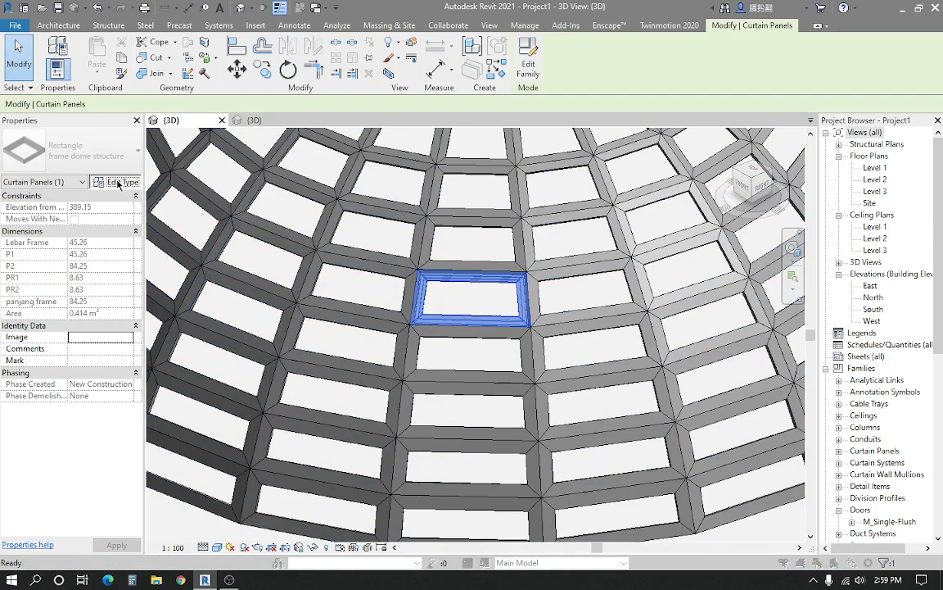
pyautogui.click(119, 182)
pyautogui.click(367, 210)
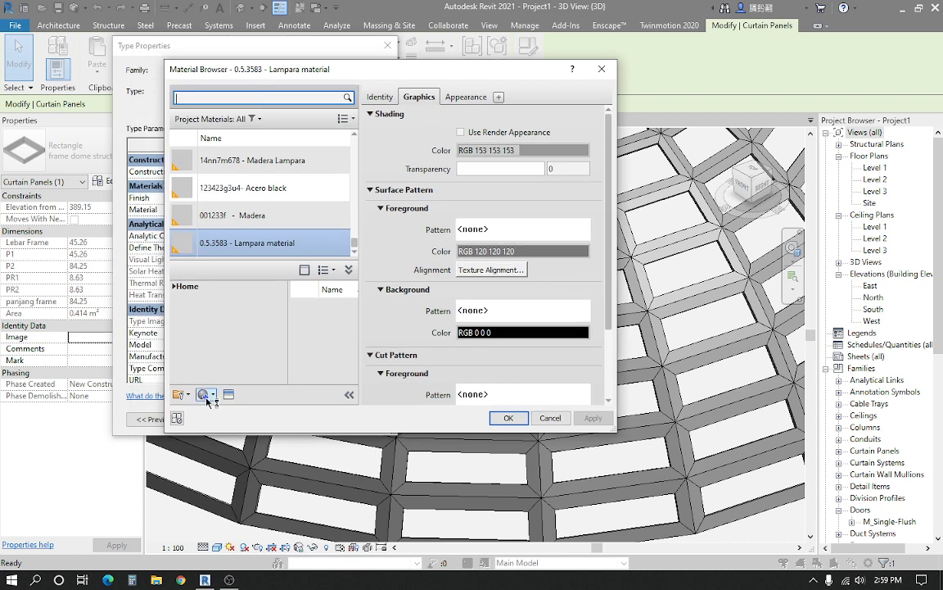
pyautogui.click(211, 395)
pyautogui.click(193, 362)
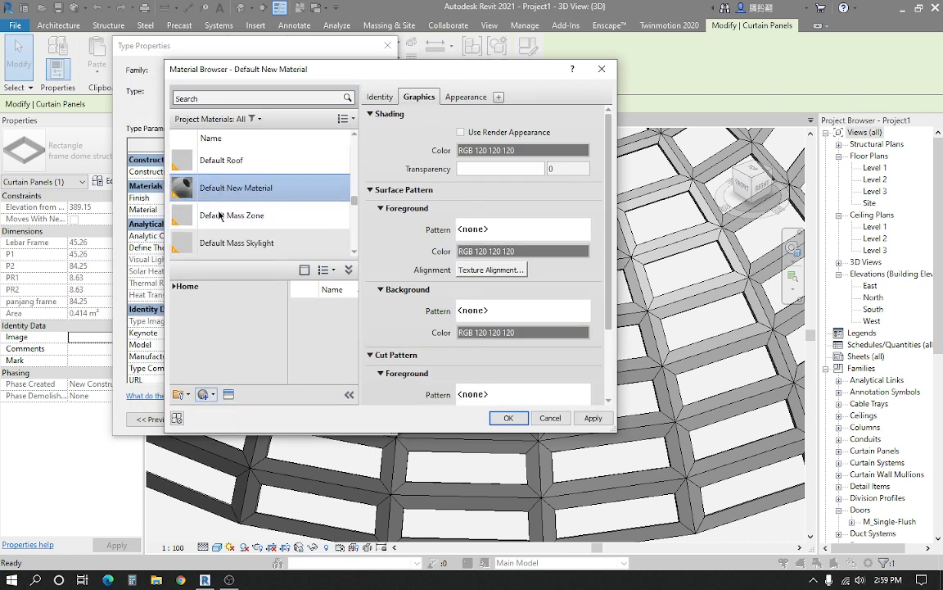
pyautogui.rightClick(229, 181)
pyautogui.click(249, 215)
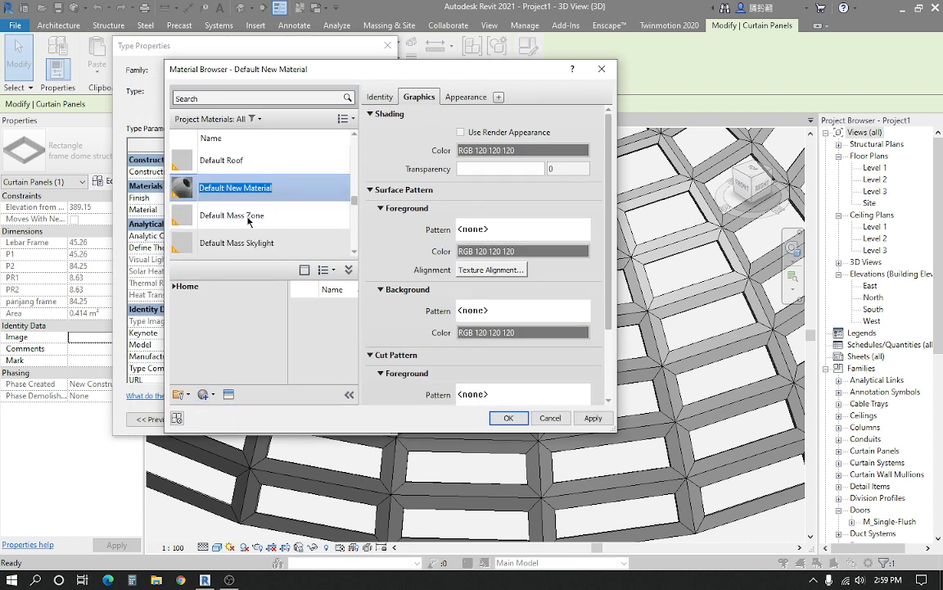
pyautogui.write('frame')
pyautogui.press('Return')
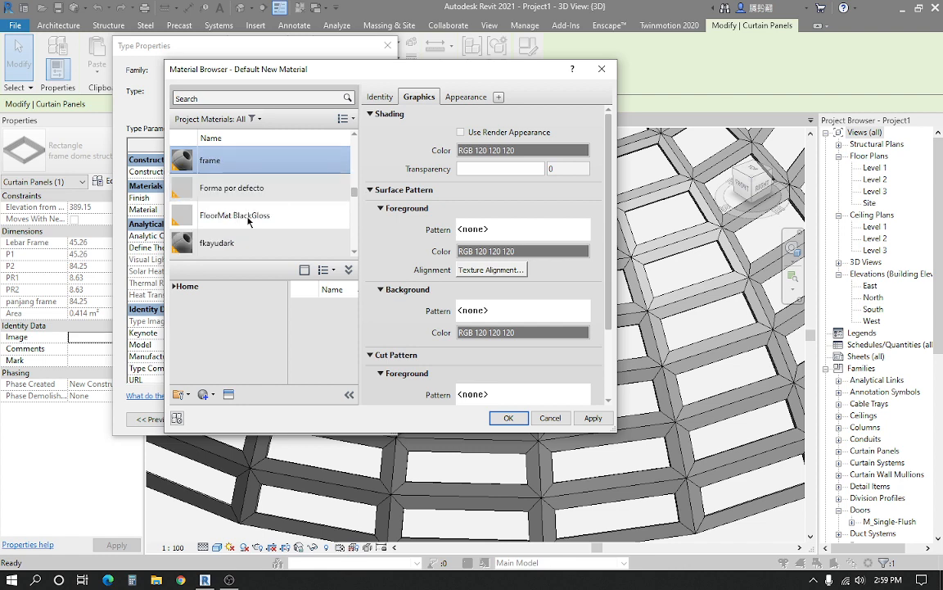
# Set the frame material's shading color to RGB 172 172 172 and its surface foreground pattern to Concrete
pyautogui.click(471, 150)
pyautogui.moveTo(537, 212); pyautogui.dragTo(537, 188)
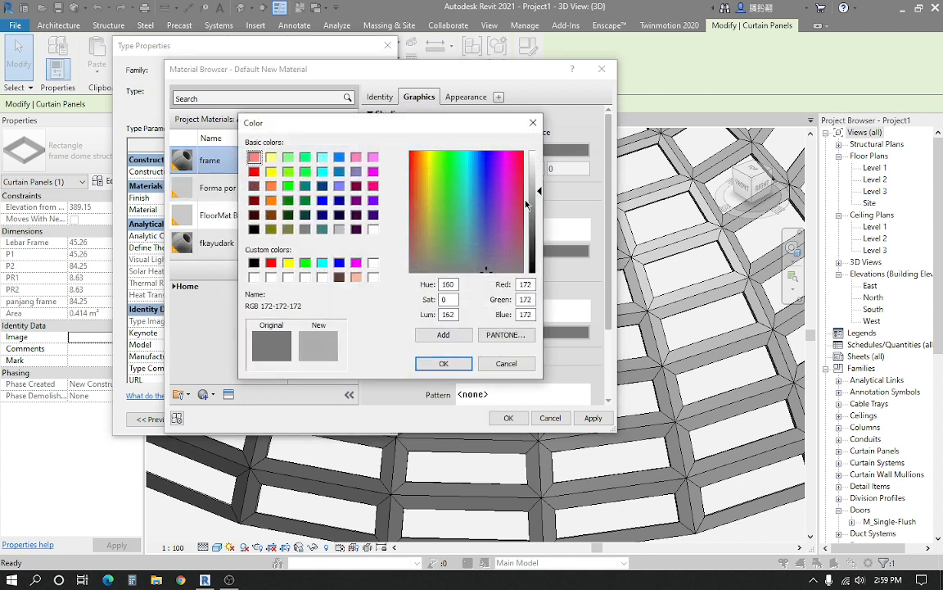
pyautogui.click(443, 363)
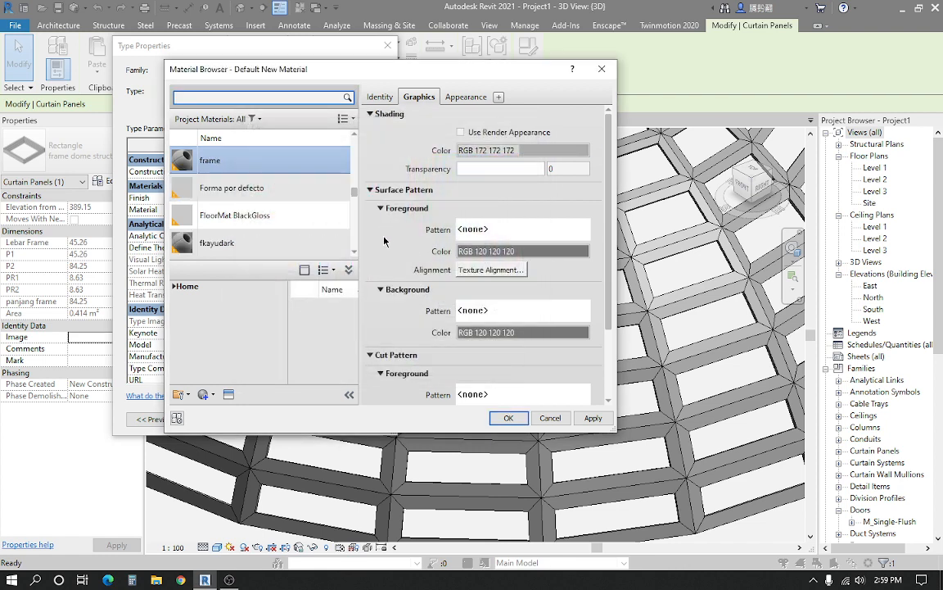
pyautogui.click(502, 231)
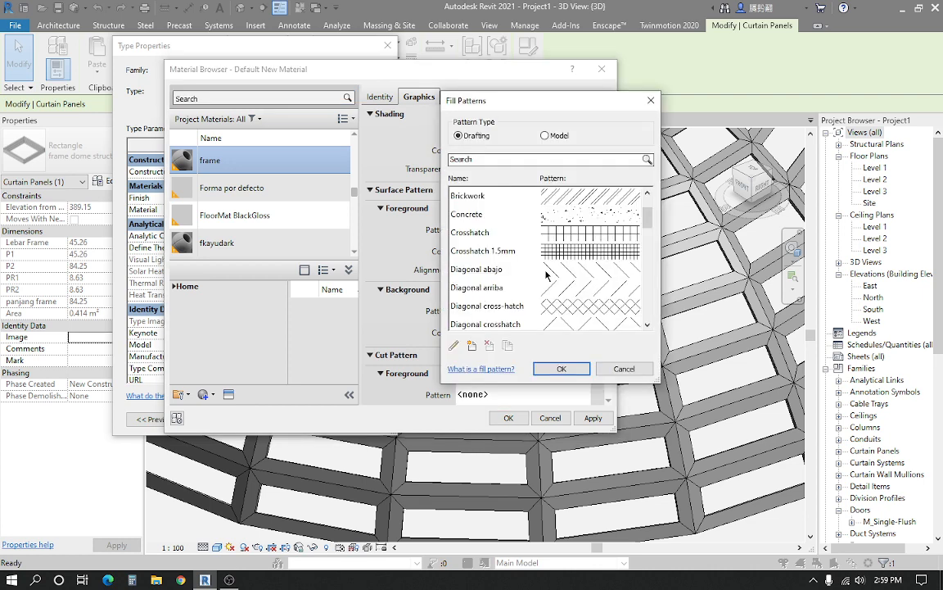
pyautogui.click(491, 214)
pyautogui.click(562, 368)
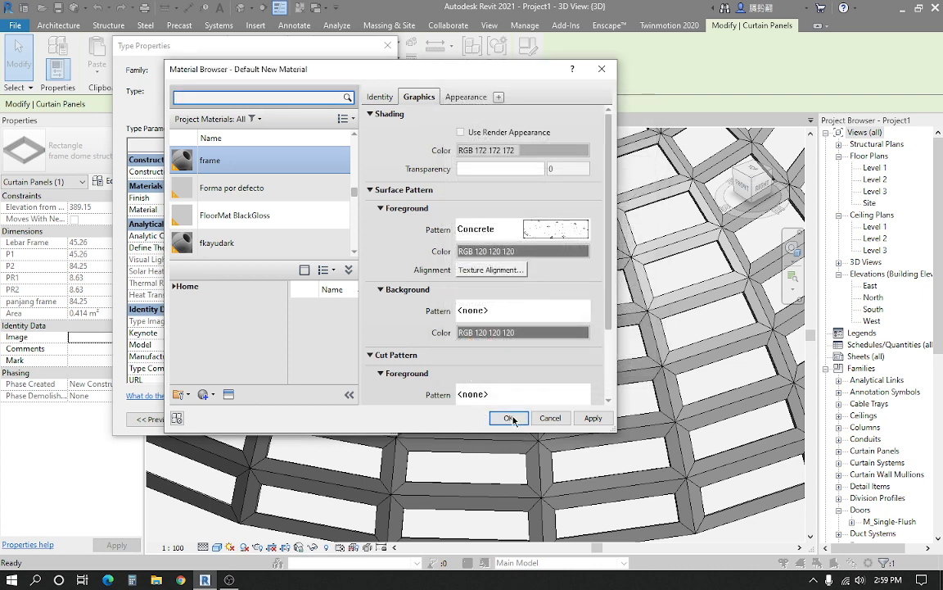
# Assign the frame material to the frame dome structure panel type and apply the type changes
pyautogui.click(509, 418)
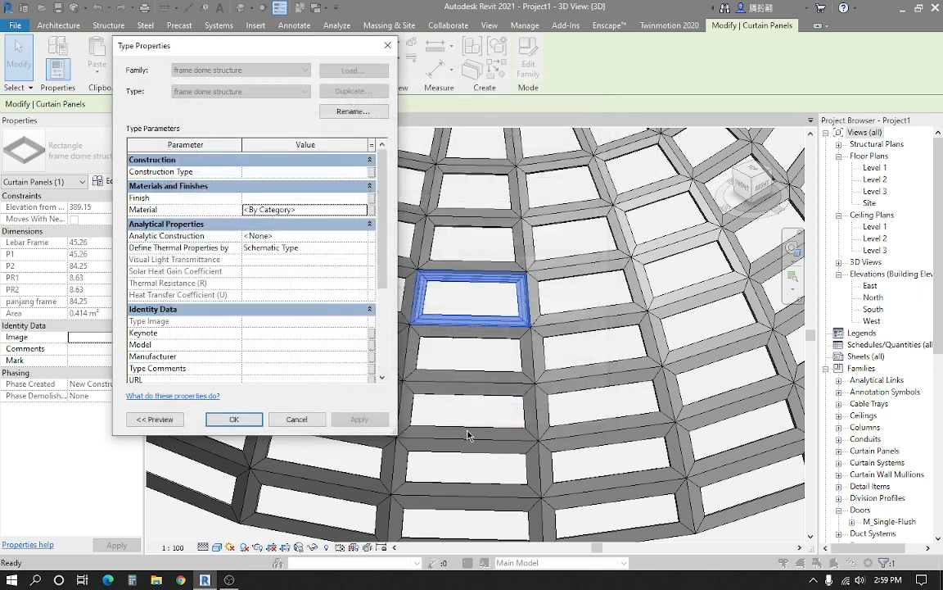
pyautogui.click(237, 419)
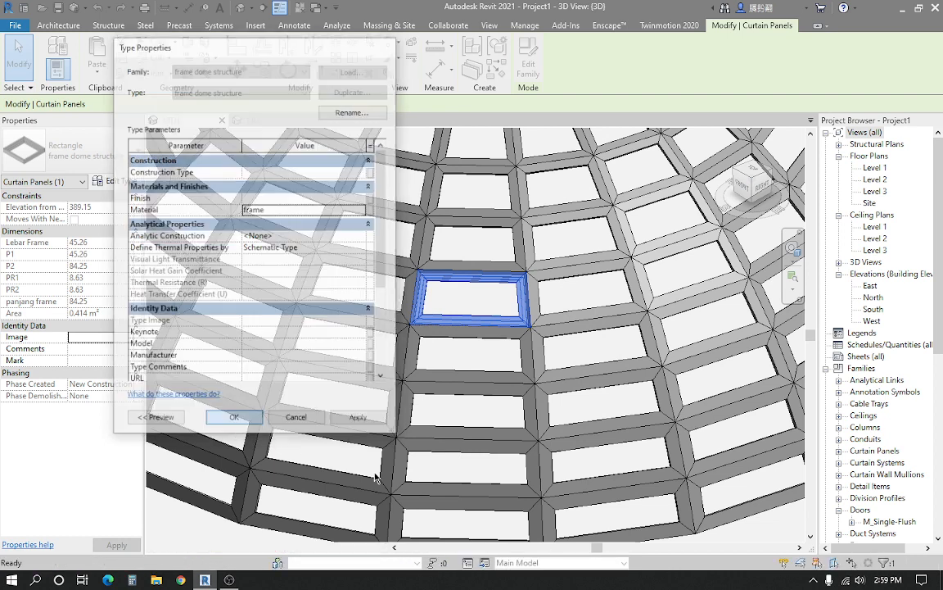
pyautogui.press('Escape')
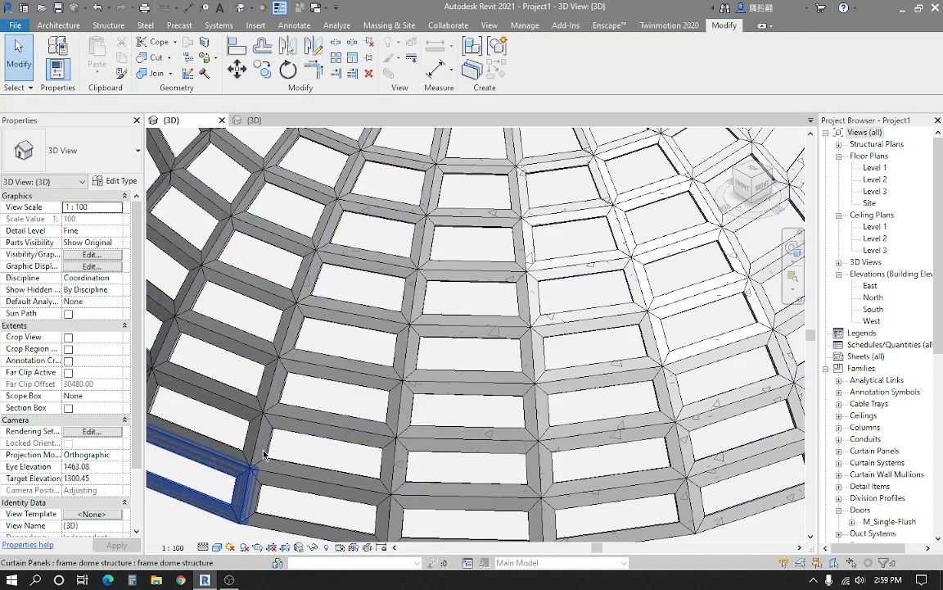
# Inspect the new material on the dome's frame panels, both up close and across the whole structure
pyautogui.scroll(-4, 271, 434)
pyautogui.keyDown('shift'); pyautogui.moveTo(521, 411); pyautogui.dragTo(491, 344, button='middle'); pyautogui.keyUp('shift')
pyautogui.scroll(3, 457, 329)
pyautogui.scroll(2, 361, 334)
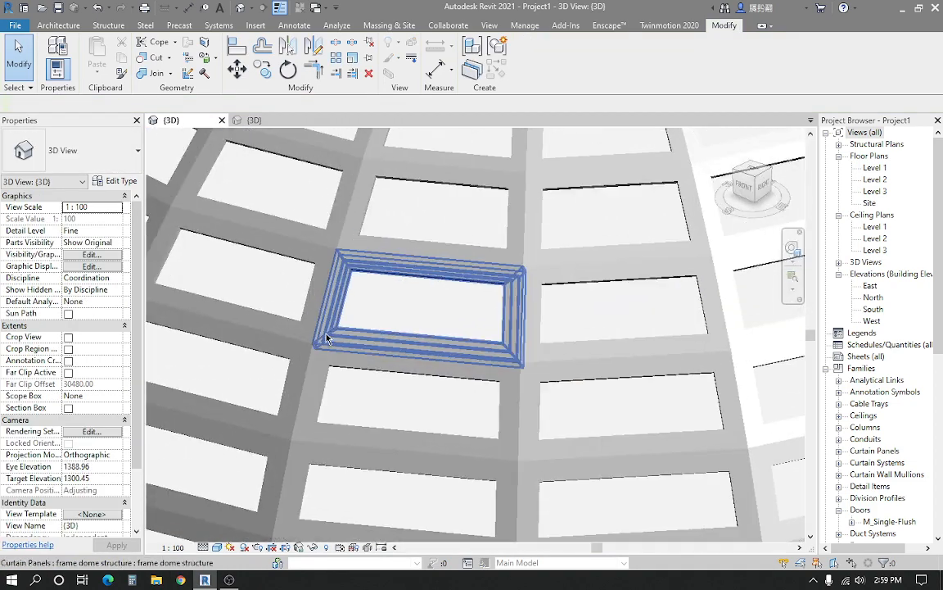
pyautogui.scroll(-4, 326, 337)
pyautogui.keyDown('shift'); pyautogui.moveTo(418, 394); pyautogui.dragTo(400, 381, button='middle'); pyautogui.keyUp('shift')
pyautogui.scroll(-3, 506, 420)
pyautogui.scroll(2, 472, 391)
pyautogui.scroll(-2, 457, 388)
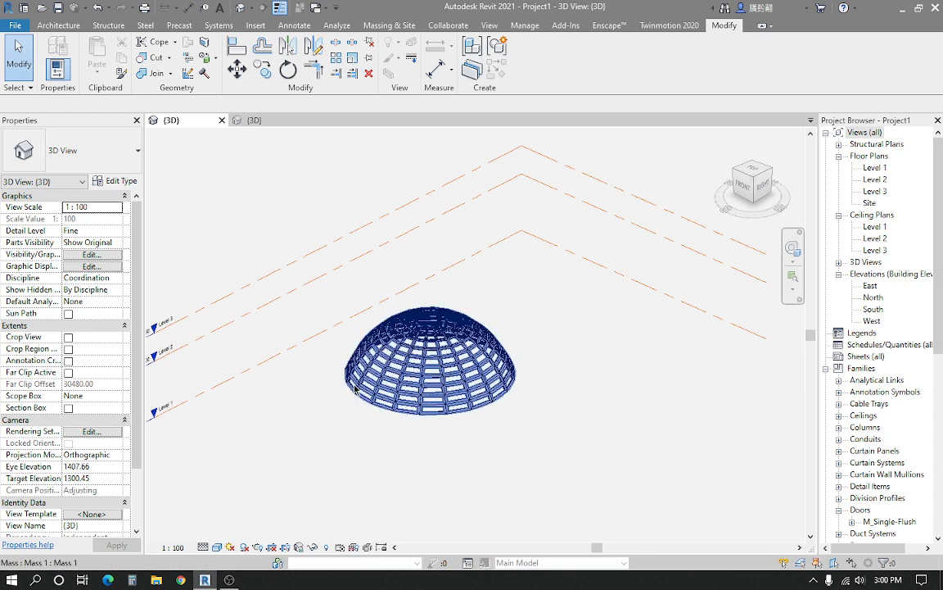
# Hide the Levels category in the project's 3D view
pyautogui.scroll(4, 328, 377)
pyautogui.click(271, 290)
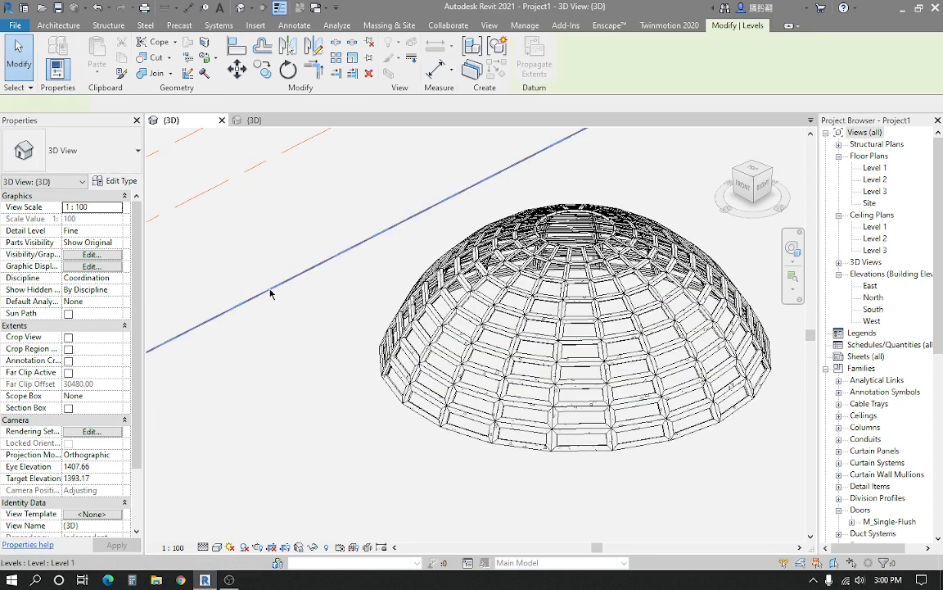
pyautogui.press('v')
pyautogui.press('h')
pyautogui.click(270, 294)
# Examine the dome frame and its concrete surface pattern from the front and from other angles
pyautogui.keyDown('shift'); pyautogui.moveTo(375, 390); pyautogui.dragTo(554, 450, button='middle'); pyautogui.keyUp('shift')
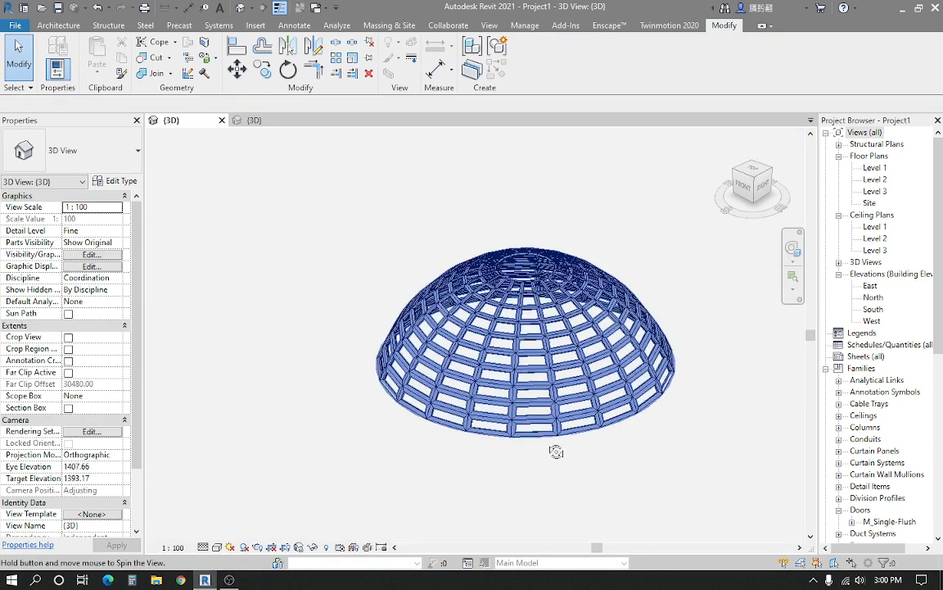
pyautogui.scroll(2, 507, 401)
pyautogui.scroll(3, 508, 401)
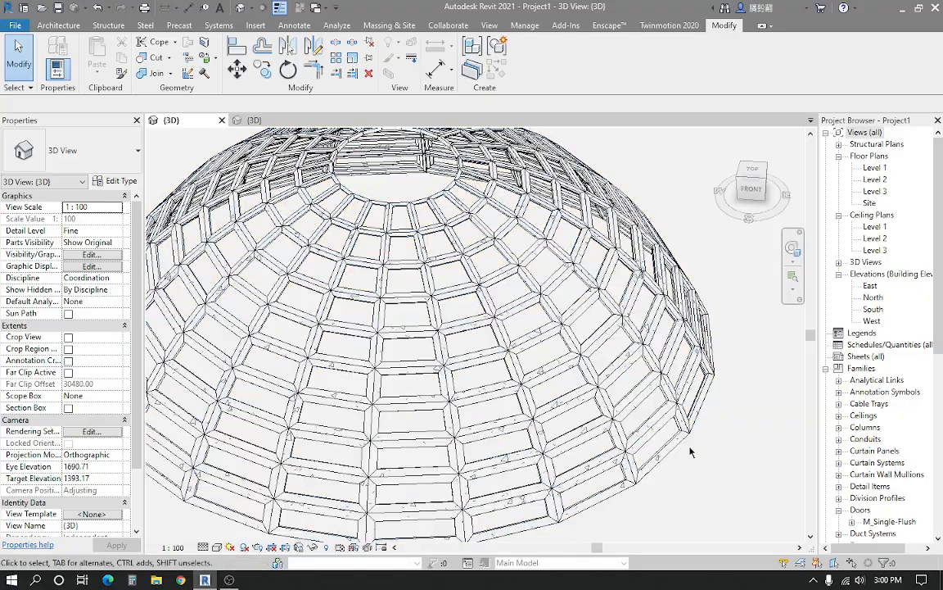
pyautogui.keyDown('shift'); pyautogui.moveTo(719, 468); pyautogui.dragTo(674, 401, button='middle'); pyautogui.keyUp('shift')
pyautogui.scroll(-3, 442, 319)
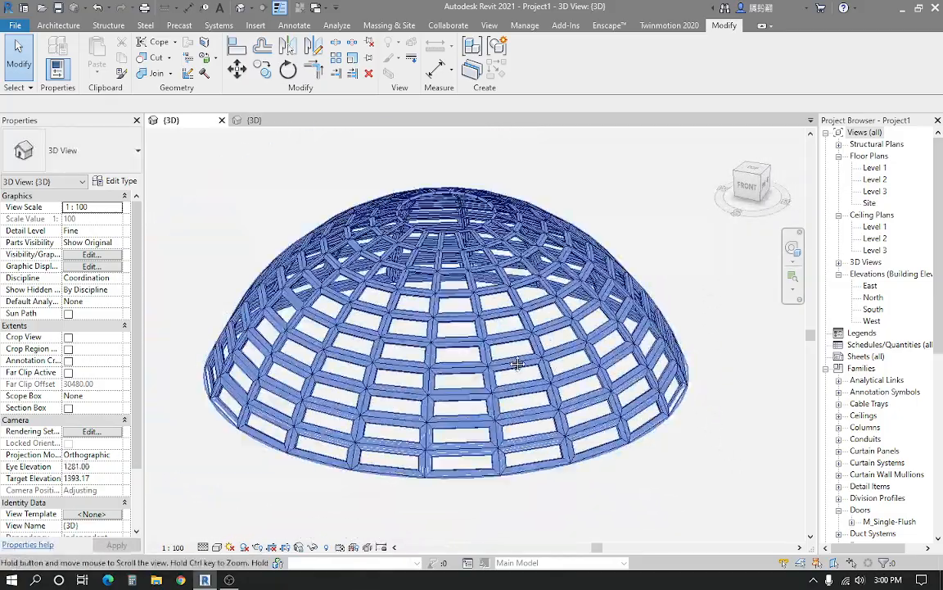
pyautogui.scroll(2, 507, 217)
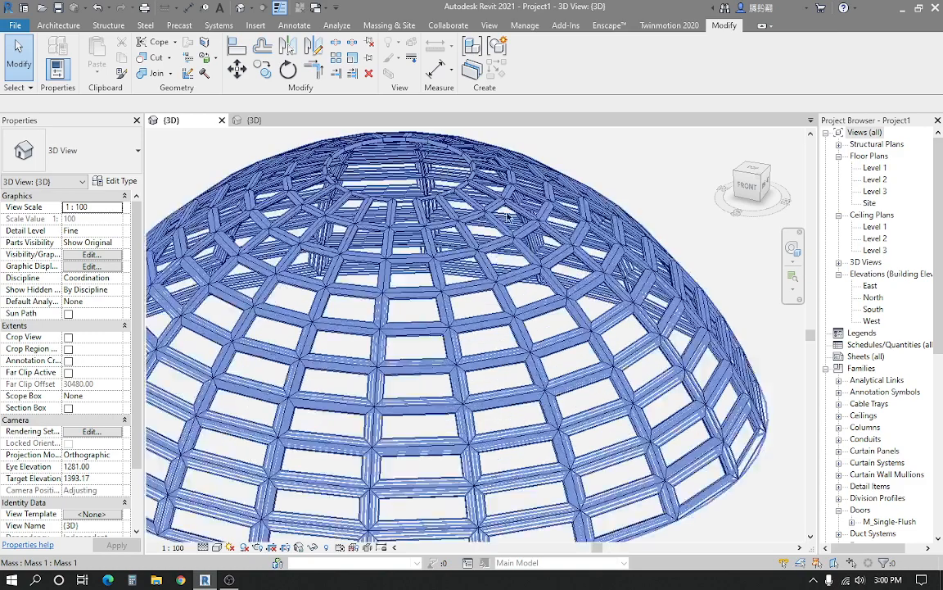
pyautogui.scroll(-3, 686, 420)
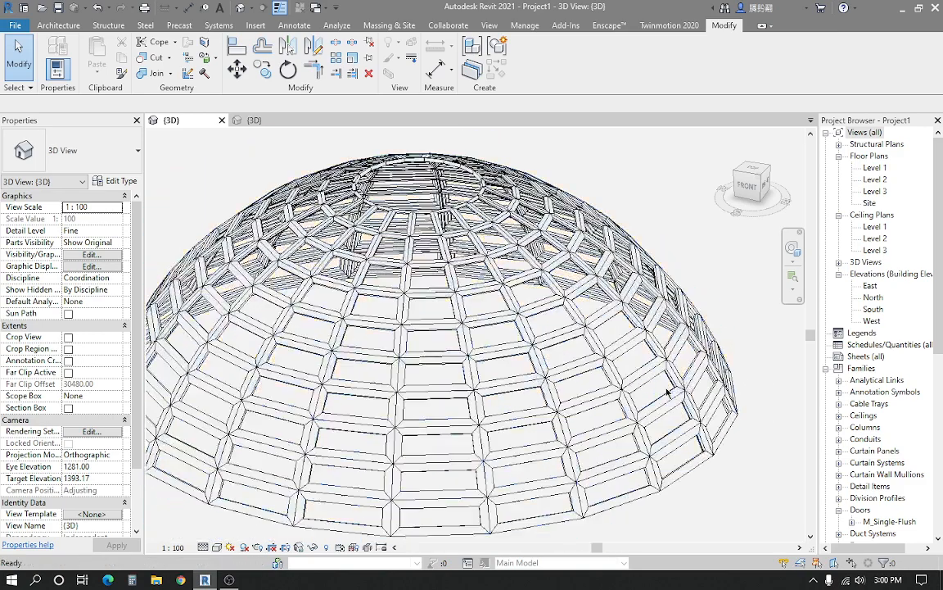
# Start a wall by face and choose the basic wall type Gypsum Wall 8cm
pyautogui.click(391, 25)
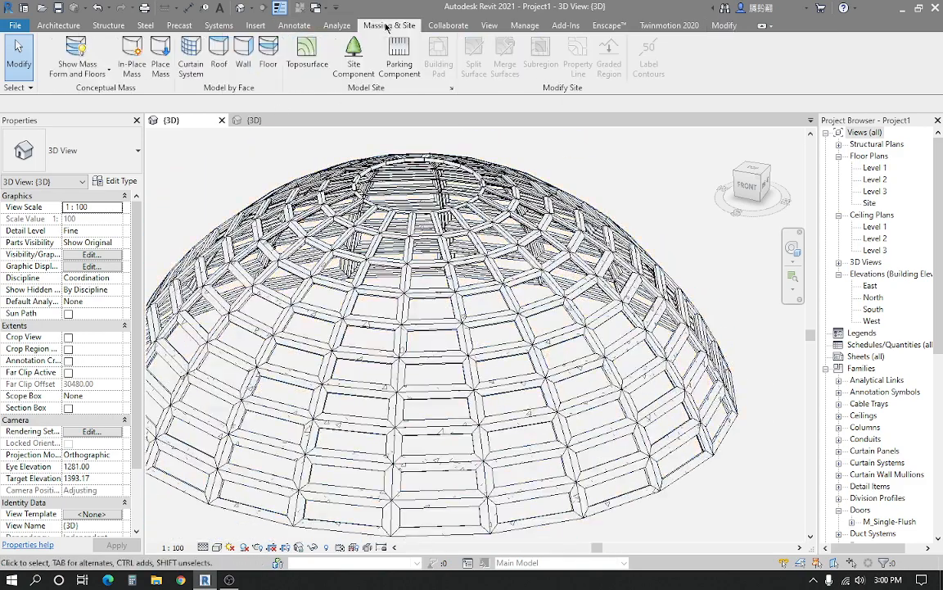
pyautogui.click(232, 56)
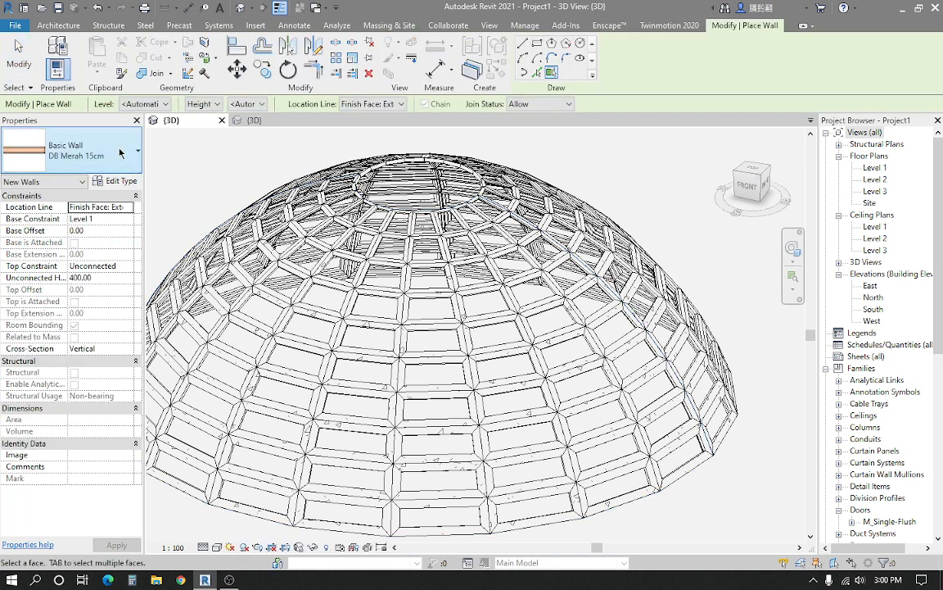
pyautogui.click(118, 153)
pyautogui.scroll(1, 57, 246)
pyautogui.scroll(-1, 51, 270)
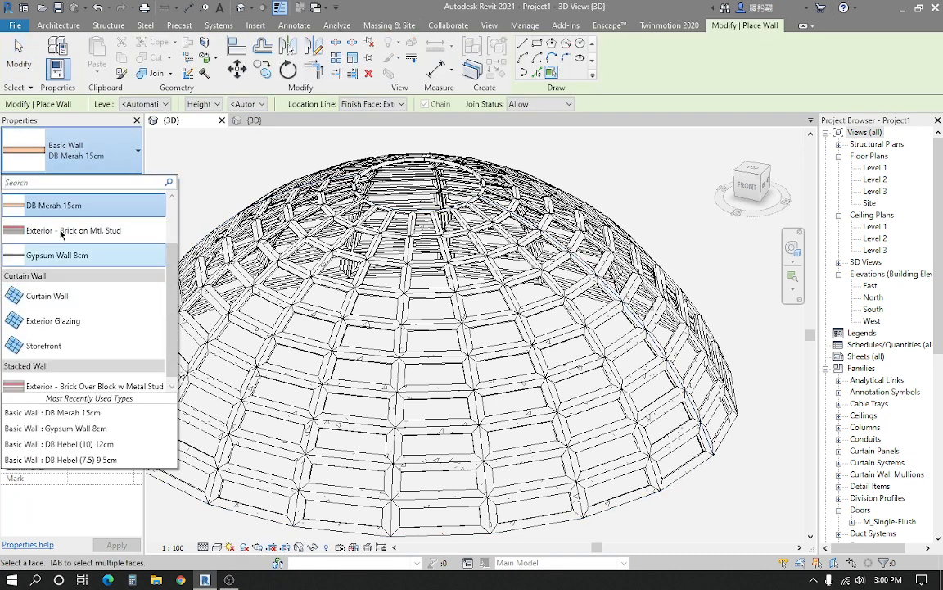
pyautogui.scroll(1, 61, 232)
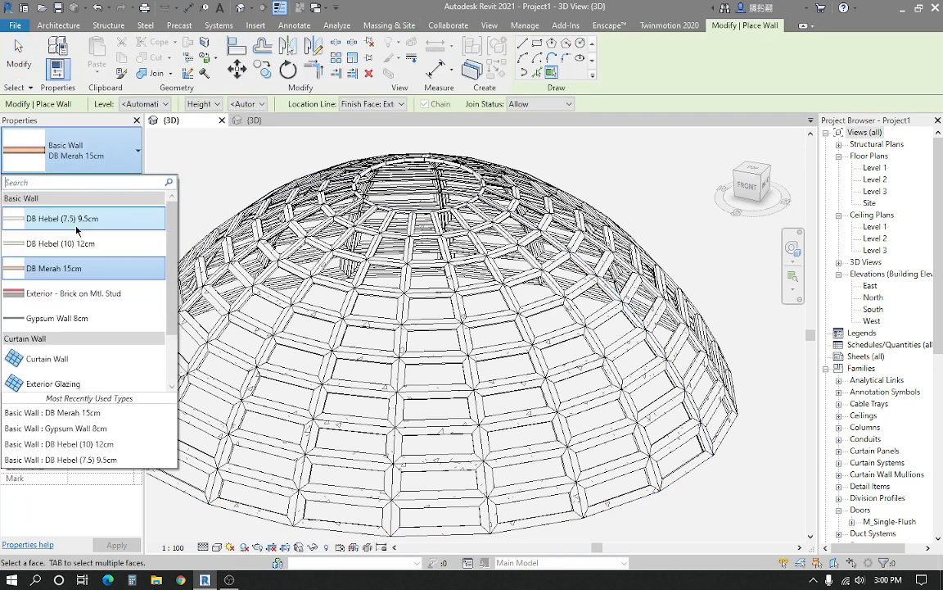
pyautogui.click(72, 320)
# Try covering the dome faces with the gypsum wall, and delete the placed walls
pyautogui.click(352, 426)
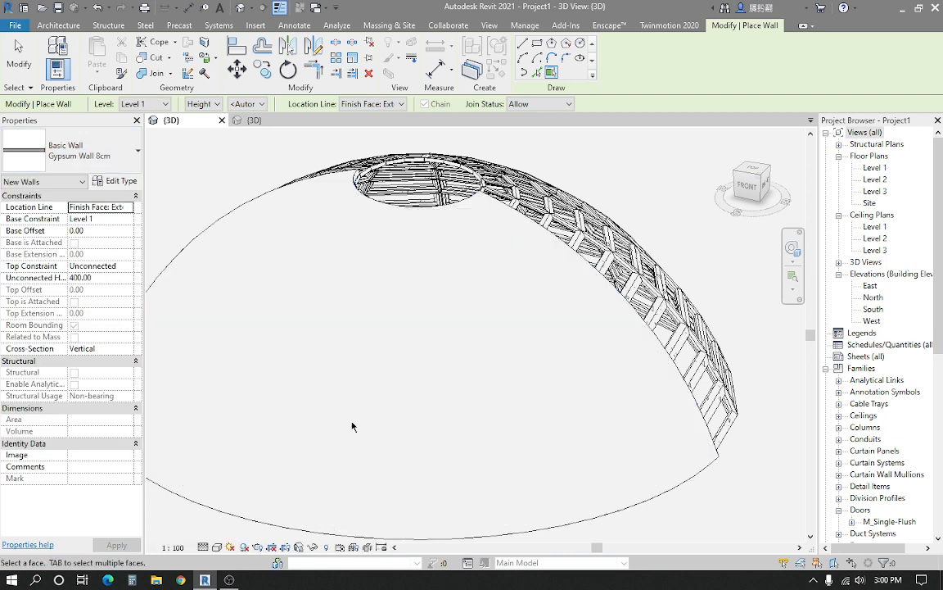
pyautogui.keyDown('shift'); pyautogui.moveTo(352, 426); pyautogui.dragTo(592, 376, button='middle'); pyautogui.keyUp('shift')
pyautogui.press('Escape')
pyautogui.click(480, 248)
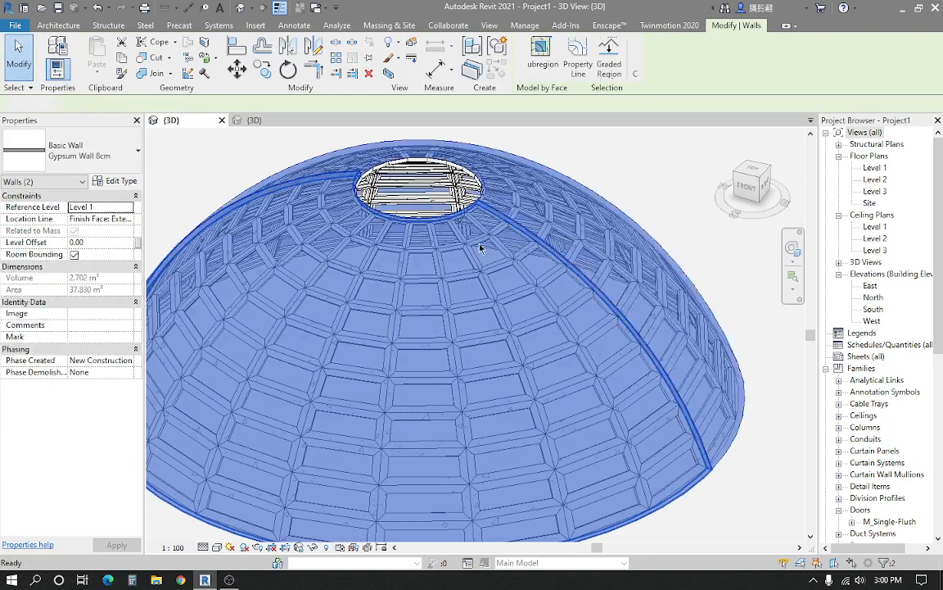
pyautogui.press('Delete')
pyautogui.moveTo(480, 247); pyautogui.dragTo(495, 255, button='middle')
# Place Gypsum Wall 8cm walls by face on both halves of the dome mass
pyautogui.press('w')
pyautogui.press('a')
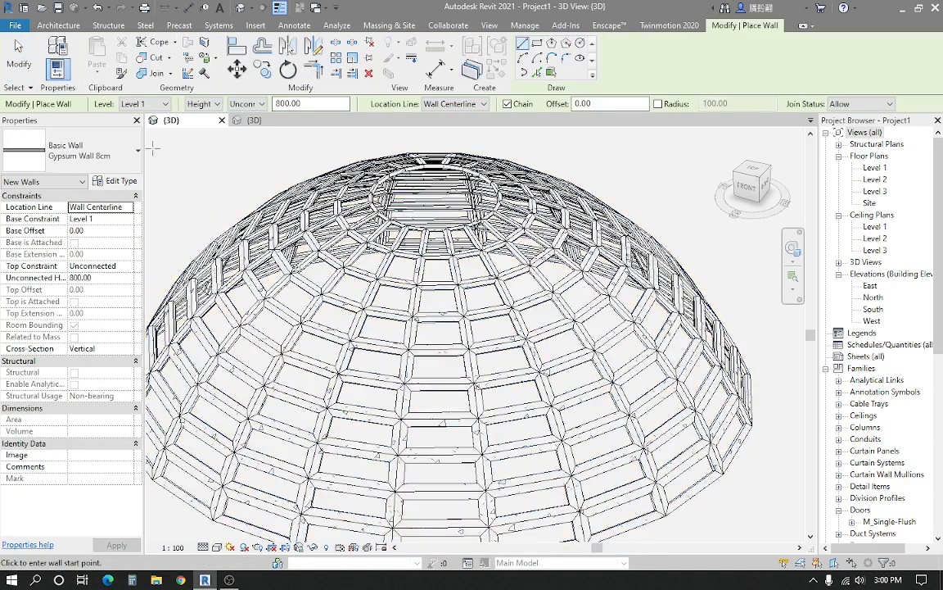
pyautogui.click(555, 74)
pyautogui.click(578, 282)
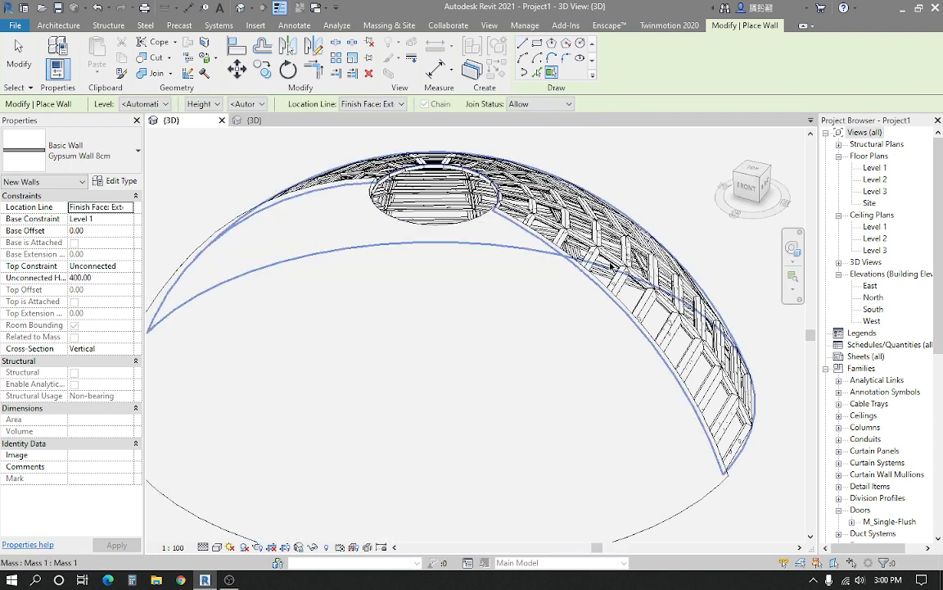
pyautogui.press('Escape')
# Select one of the dome walls and duplicate its wall type as galvalum
pyautogui.scroll(-3, 549, 360)
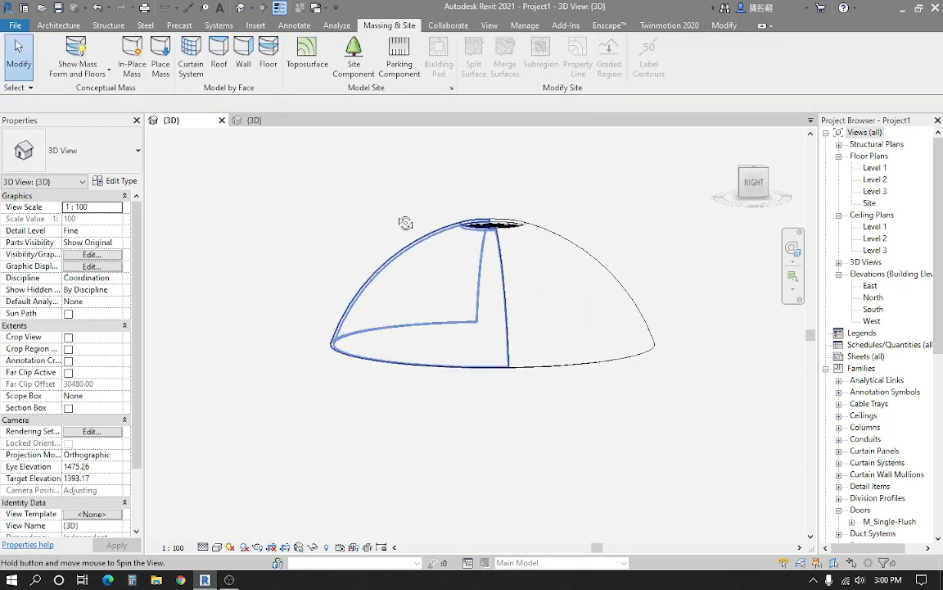
pyautogui.scroll(2, 564, 366)
pyautogui.click(520, 268)
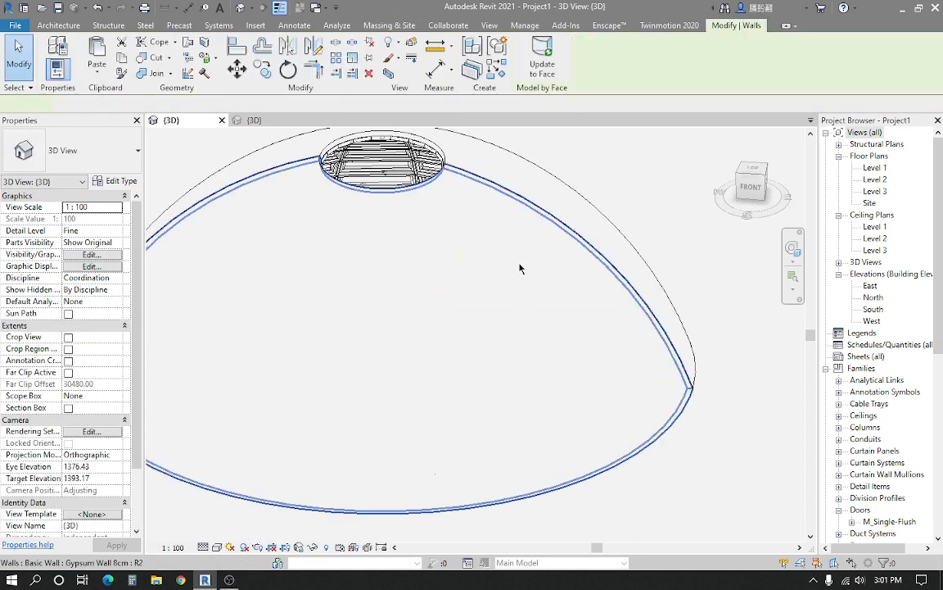
pyautogui.click(116, 181)
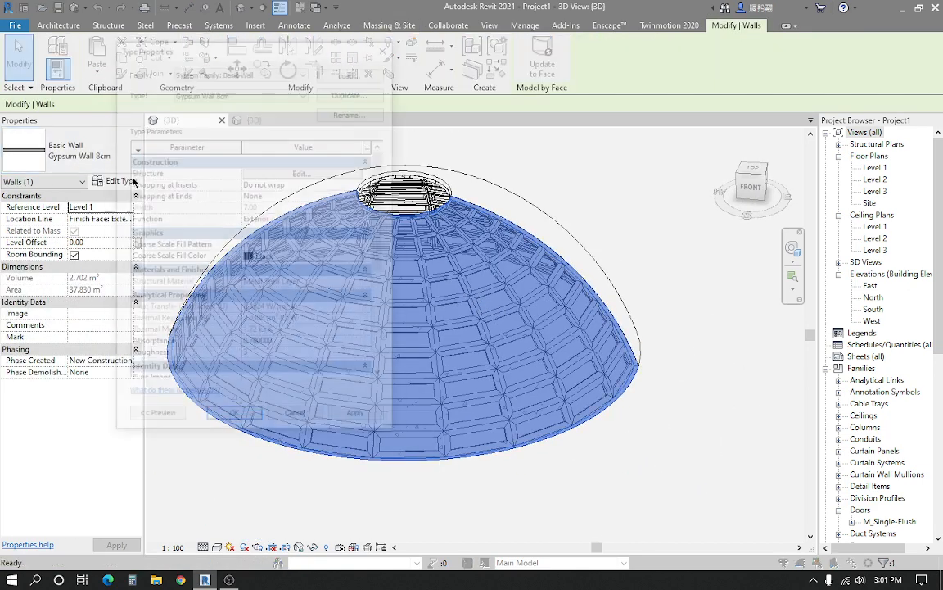
pyautogui.click(359, 90)
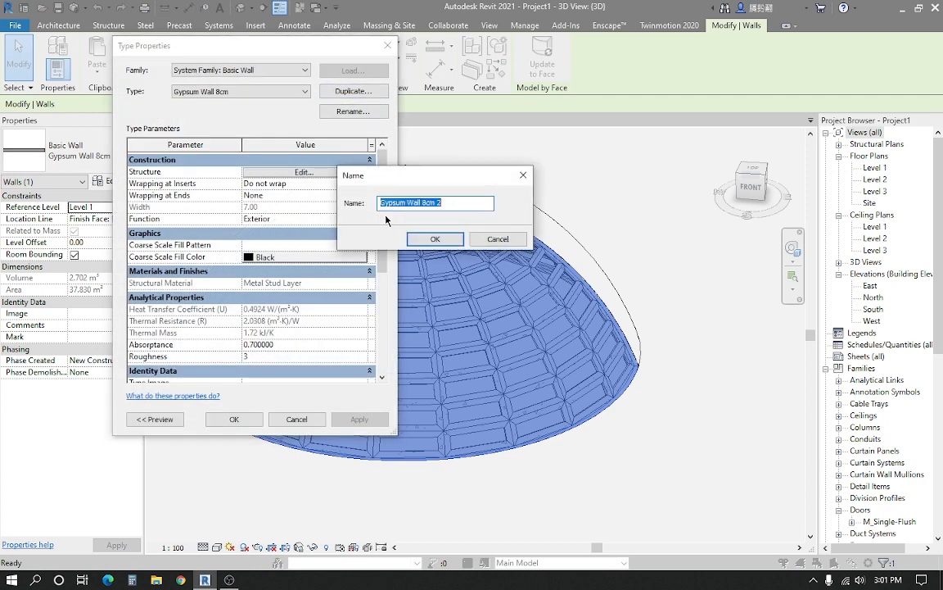
pyautogui.write('galvalum')
pyautogui.press('Return')
# Delete both gypsum layers from the galvalum wall assembly and open the material of the remaining structure layer
pyautogui.click(304, 172)
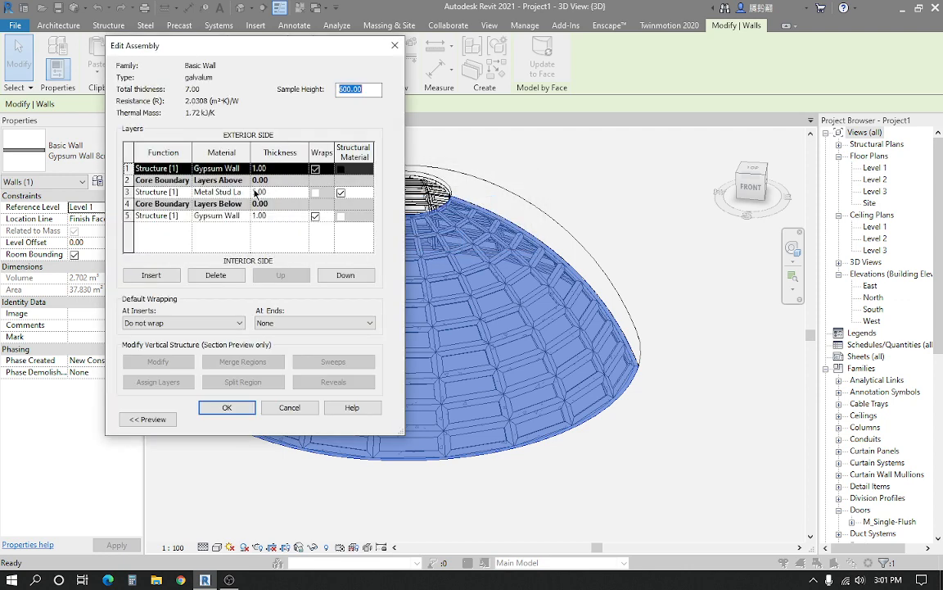
pyautogui.click(216, 274)
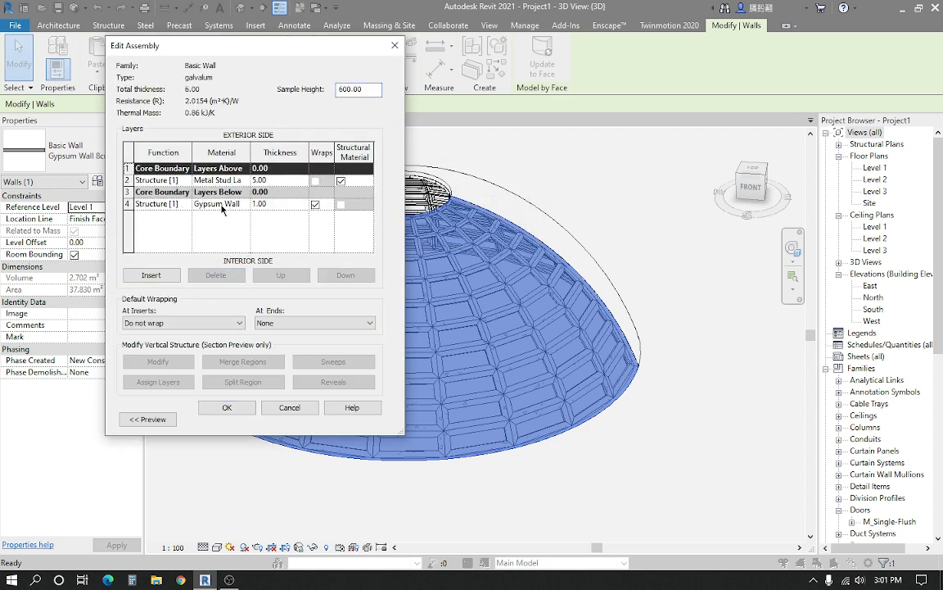
pyautogui.click(163, 203)
pyautogui.click(216, 275)
pyautogui.click(172, 183)
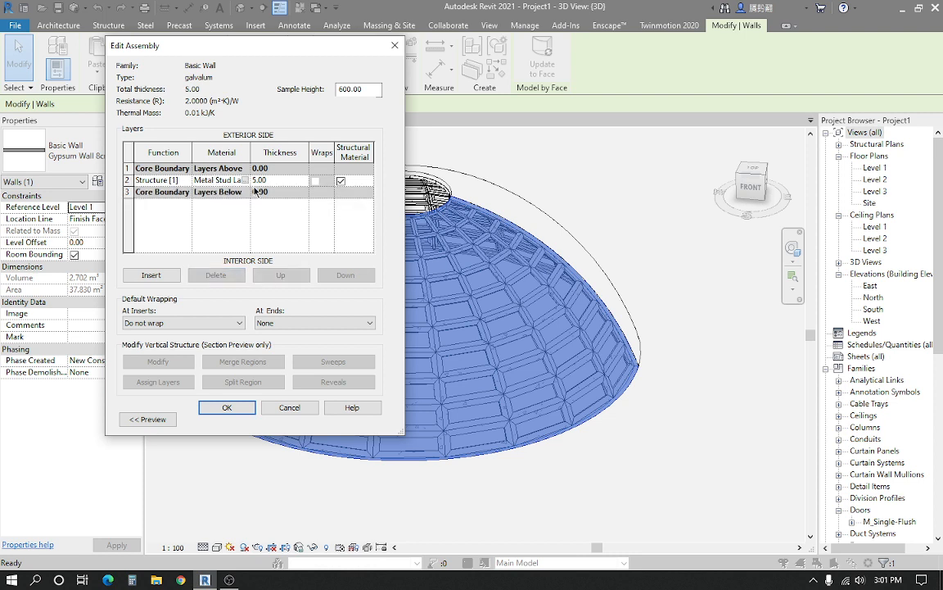
pyautogui.click(276, 179)
pyautogui.click(220, 184)
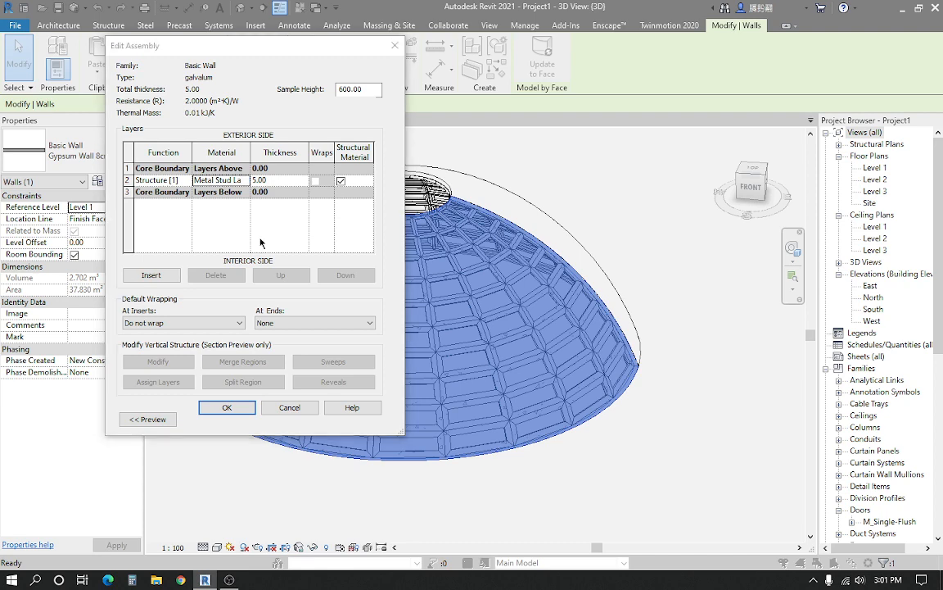
pyautogui.click(211, 395)
pyautogui.click(215, 409)
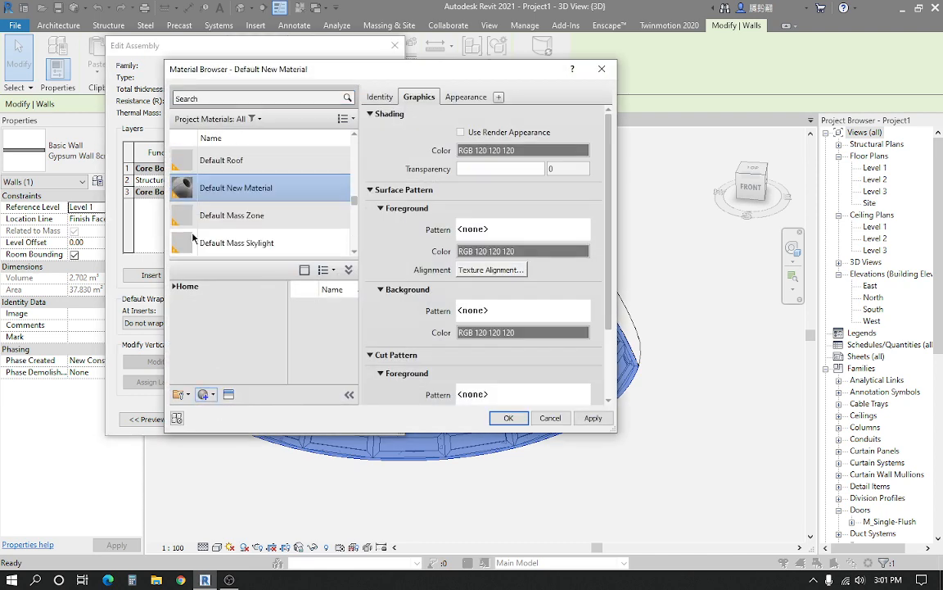
pyautogui.rightClick(231, 186)
pyautogui.click(258, 222)
pyautogui.press('Escape')
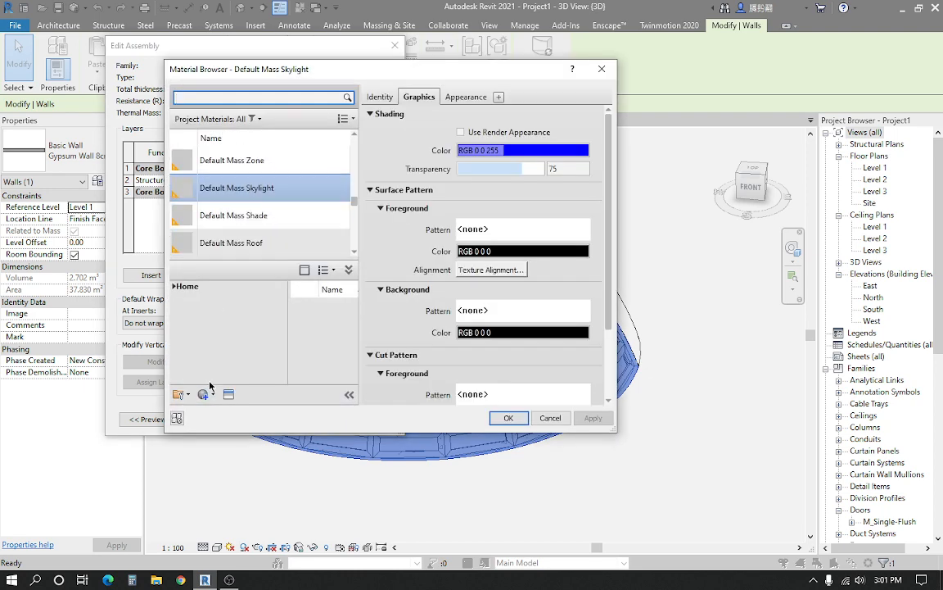
# Create a new material named galvalum and open its surface foreground pattern
pyautogui.click(209, 394)
pyautogui.click(214, 410)
pyautogui.rightClick(242, 186)
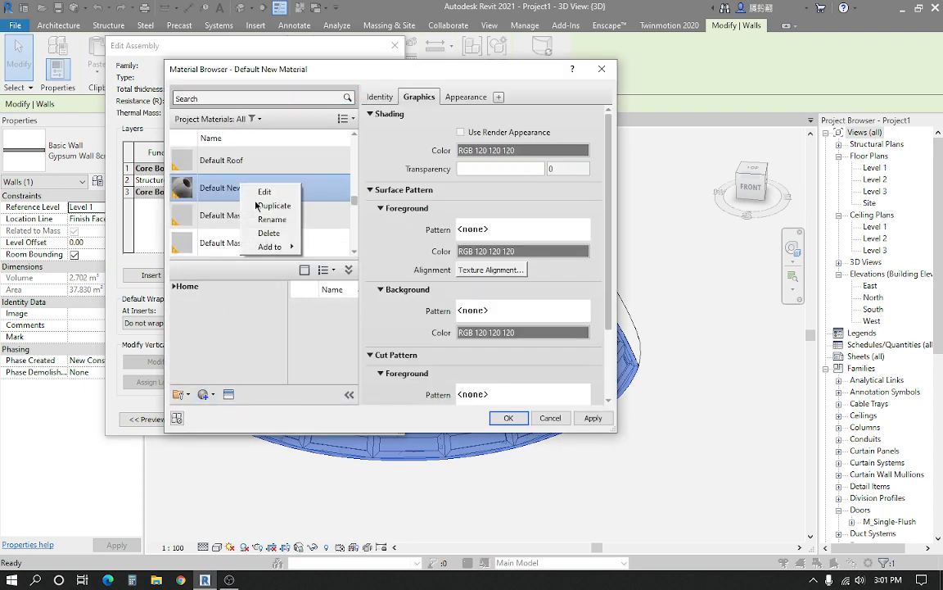
pyautogui.click(264, 219)
pyautogui.write('g')
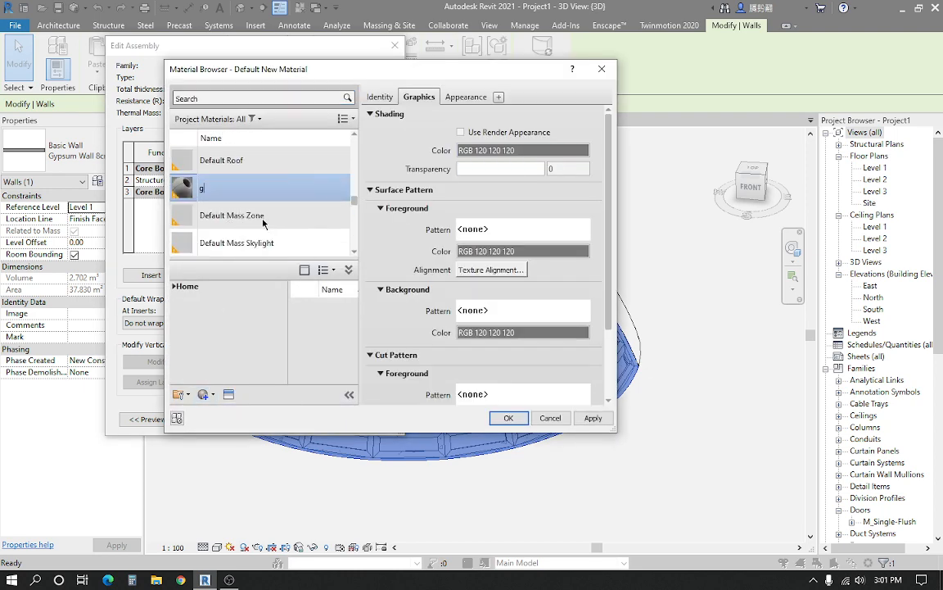
pyautogui.write('alvalum')
pyautogui.press('Return')
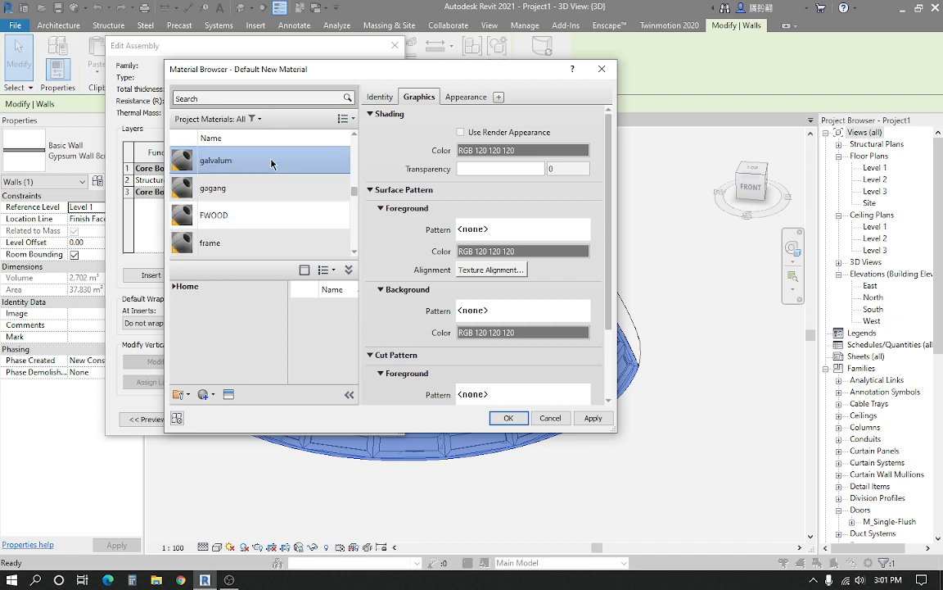
pyautogui.click(490, 230)
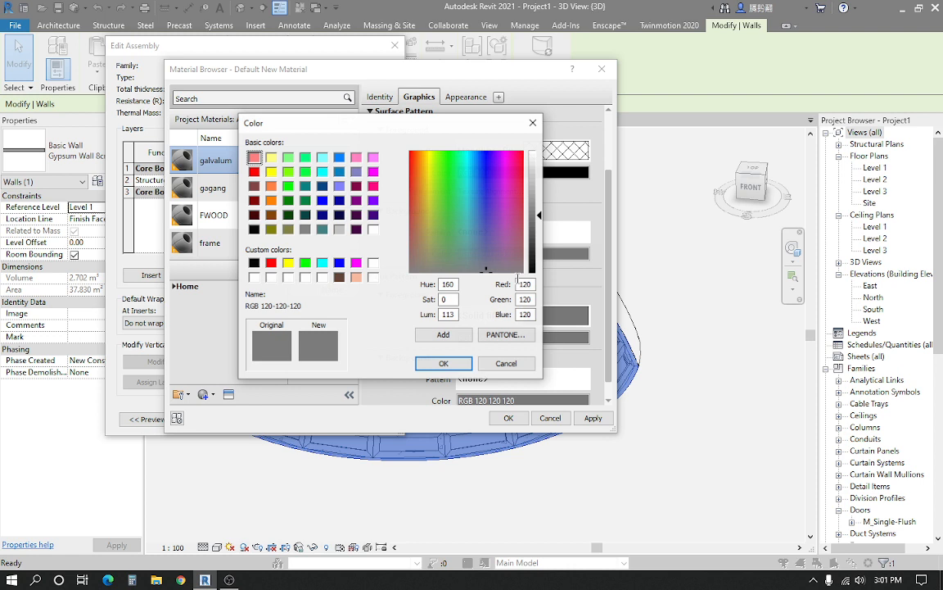
# Try to join the geometry of the two galvalum wall halves along their seam
pyautogui.keyDown('shift'); pyautogui.moveTo(635, 452); pyautogui.dragTo(541, 479, button='middle'); pyautogui.keyUp('shift')
pyautogui.press('j')
pyautogui.press('g')
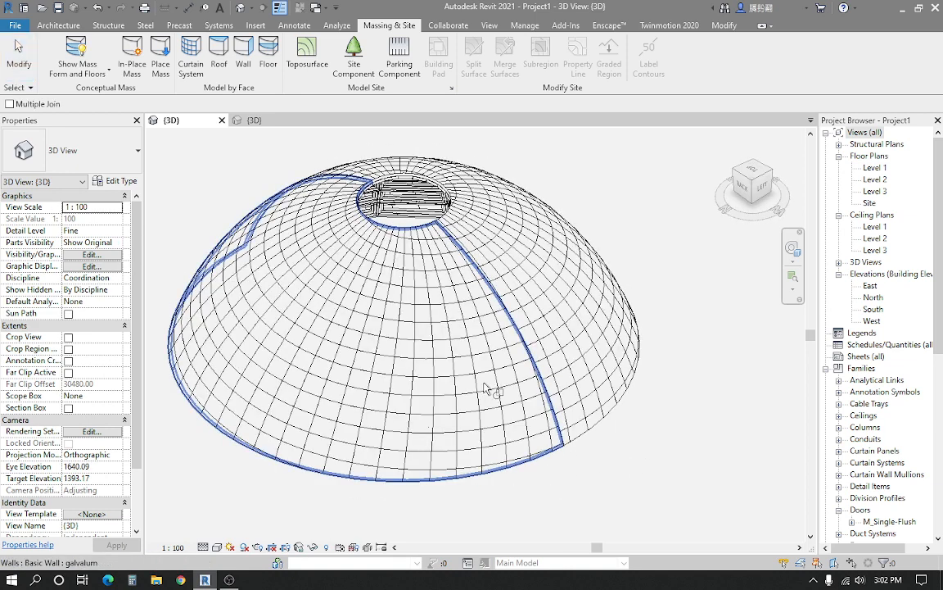
pyautogui.scroll(10, 492, 327)
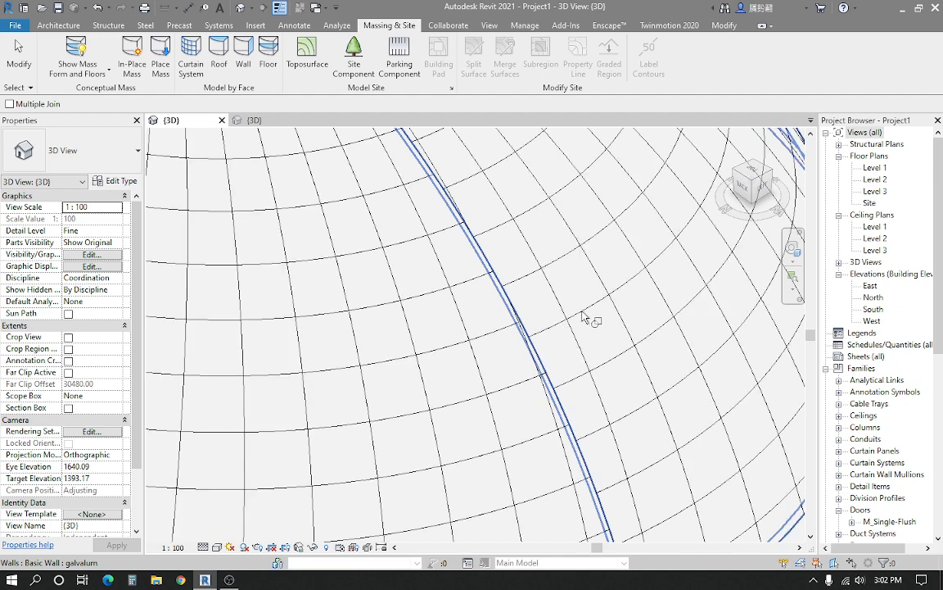
pyautogui.click(533, 364)
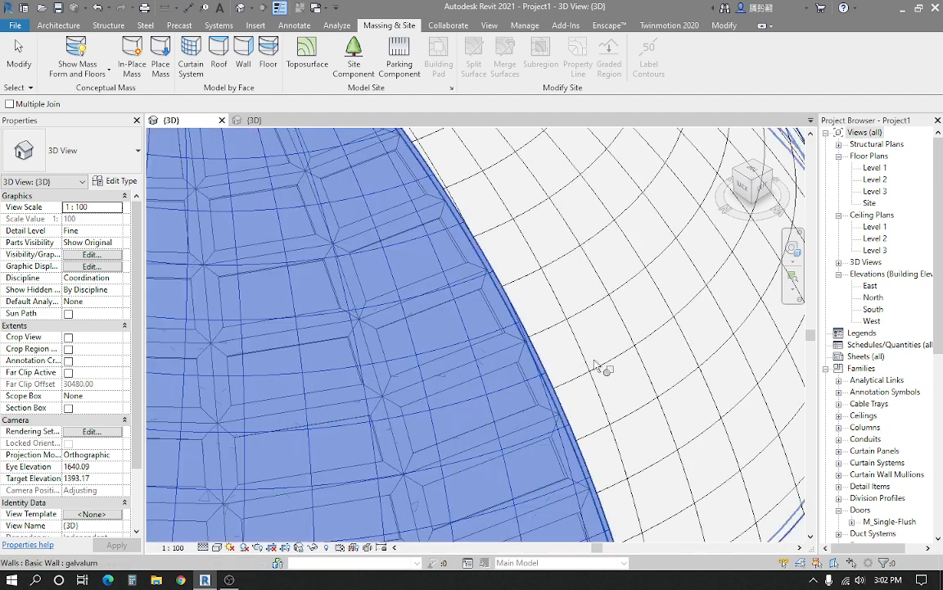
pyautogui.click(639, 352)
pyautogui.click(704, 552)
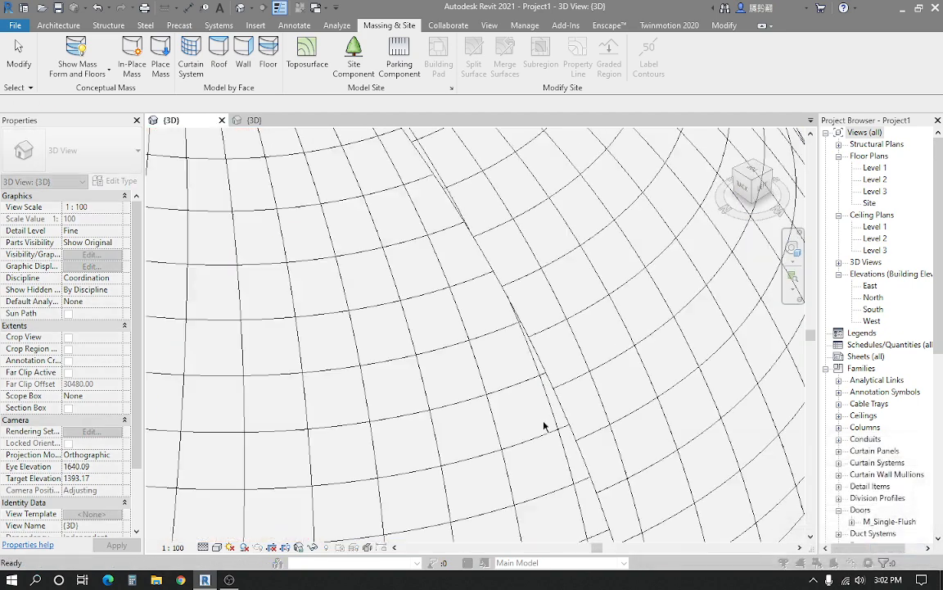
# Remove the existing galvalum walls from the dome, leaving only the frame structure
pyautogui.press('Escape')
pyautogui.scroll(-2, 574, 377)
pyautogui.click(574, 377)
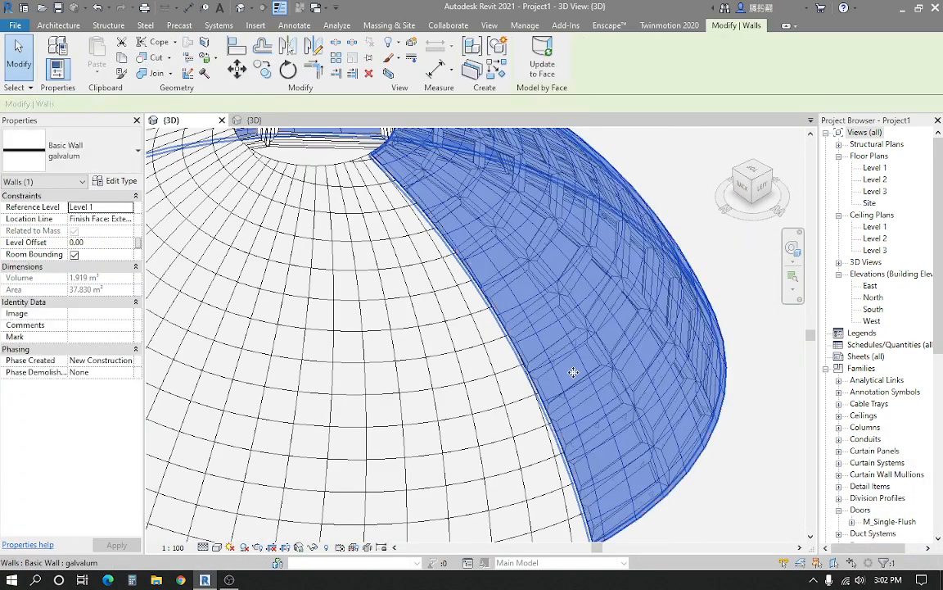
pyautogui.press('Escape')
pyautogui.scroll(-3, 569, 383)
pyautogui.scroll(-1, 422, 396)
pyautogui.keyDown('shift'); pyautogui.moveTo(424, 396); pyautogui.dragTo(485, 401, button='middle'); pyautogui.keyUp('shift')
# Place new walls by face on both halves of the dome mass with the galvalum wall type
pyautogui.click(244, 54)
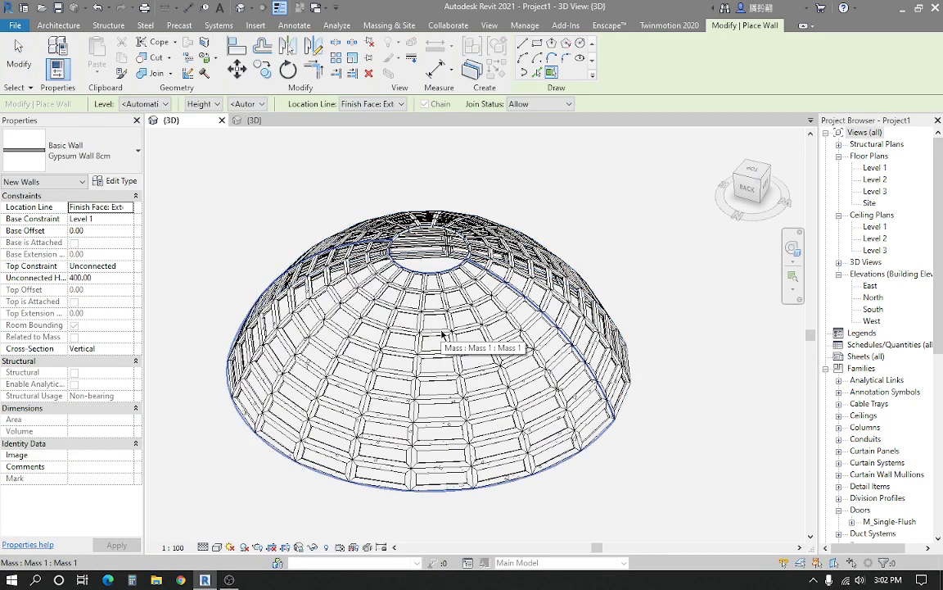
pyautogui.click(69, 150)
pyautogui.scroll(-2, 58, 258)
pyautogui.scroll(1, 58, 259)
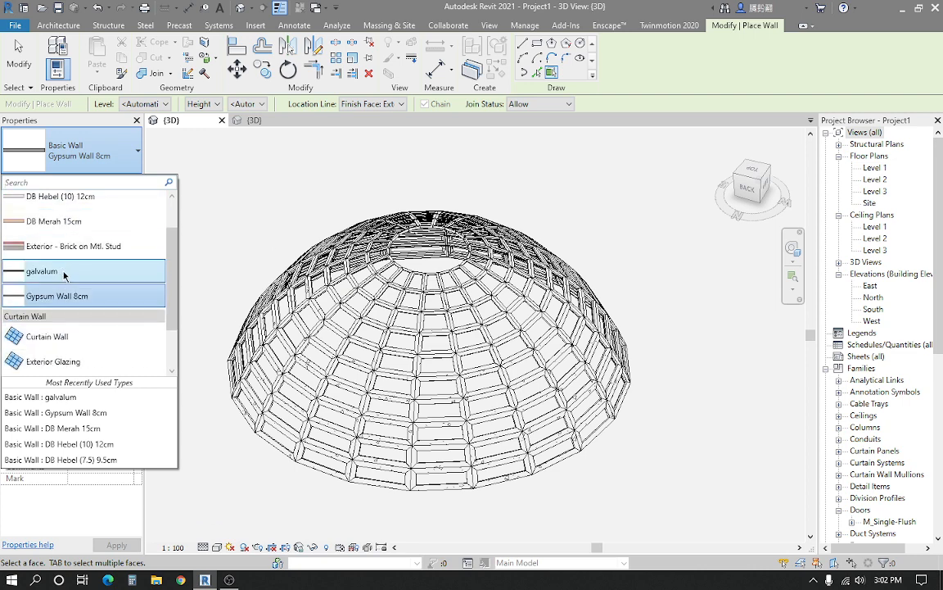
pyautogui.click(63, 272)
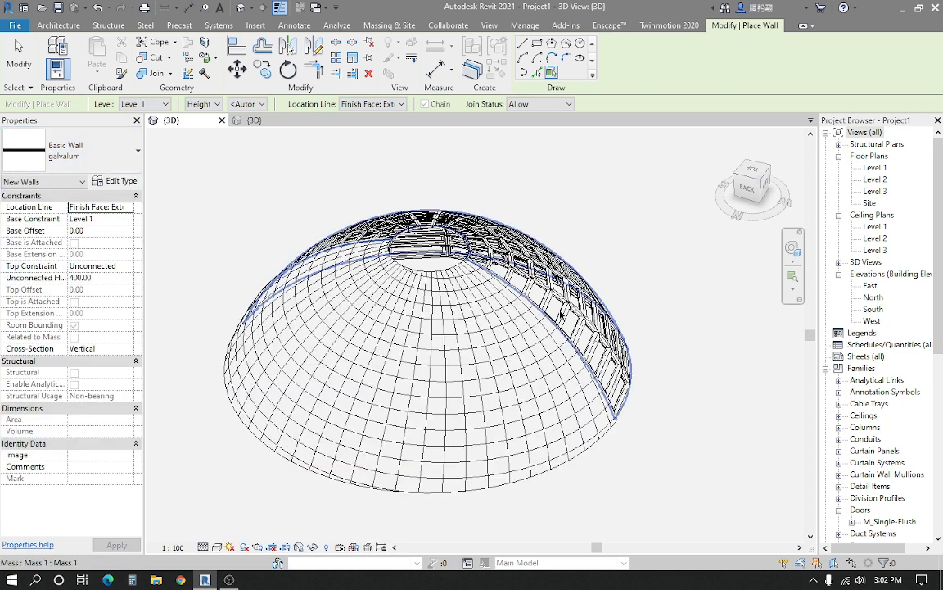
# Try to join the newly placed galvalum walls at their shared edge, and cancel the join
pyautogui.keyDown('shift'); pyautogui.moveTo(575, 426); pyautogui.dragTo(558, 478, button='middle'); pyautogui.keyUp('shift')
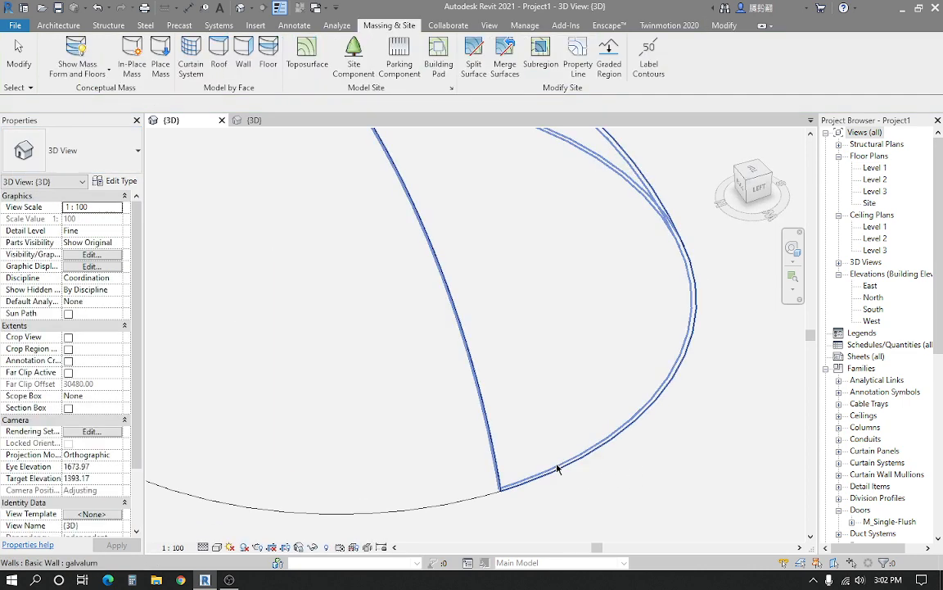
pyautogui.click(518, 406)
pyautogui.click(318, 443)
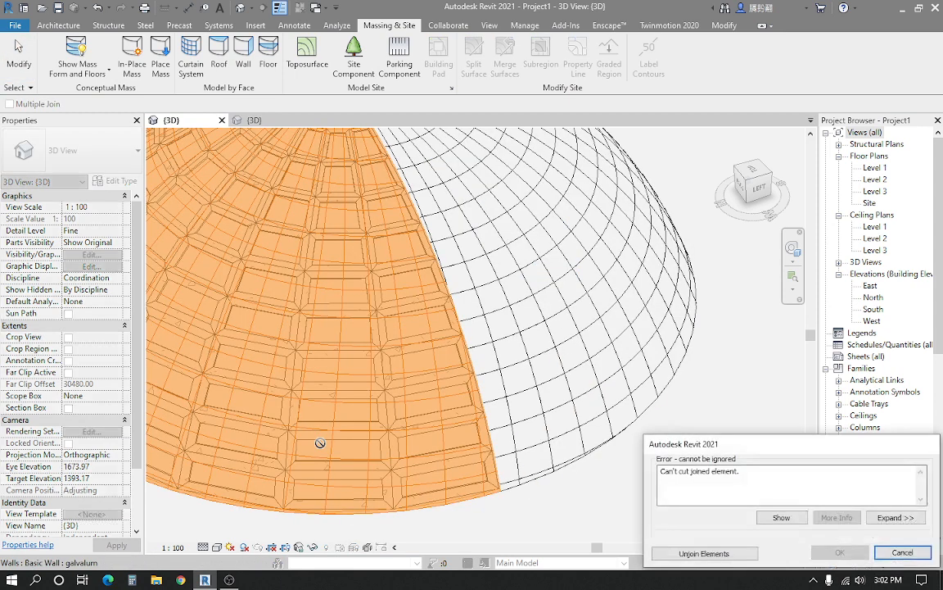
pyautogui.scroll(-5, 352, 422)
pyautogui.keyDown('shift'); pyautogui.moveTo(384, 405); pyautogui.dragTo(354, 442, button='middle'); pyautogui.keyUp('shift')
pyautogui.scroll(4, 354, 443)
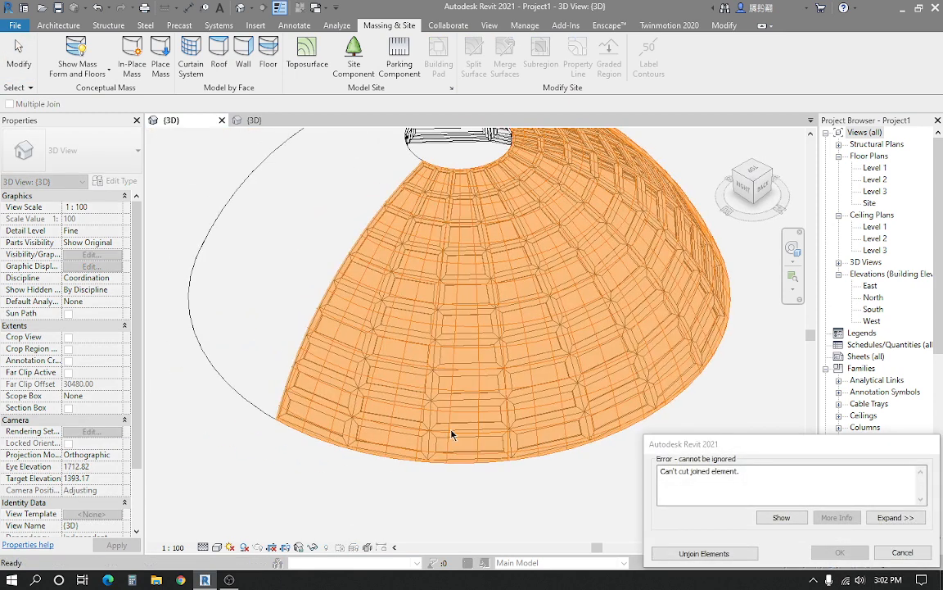
pyautogui.click(901, 552)
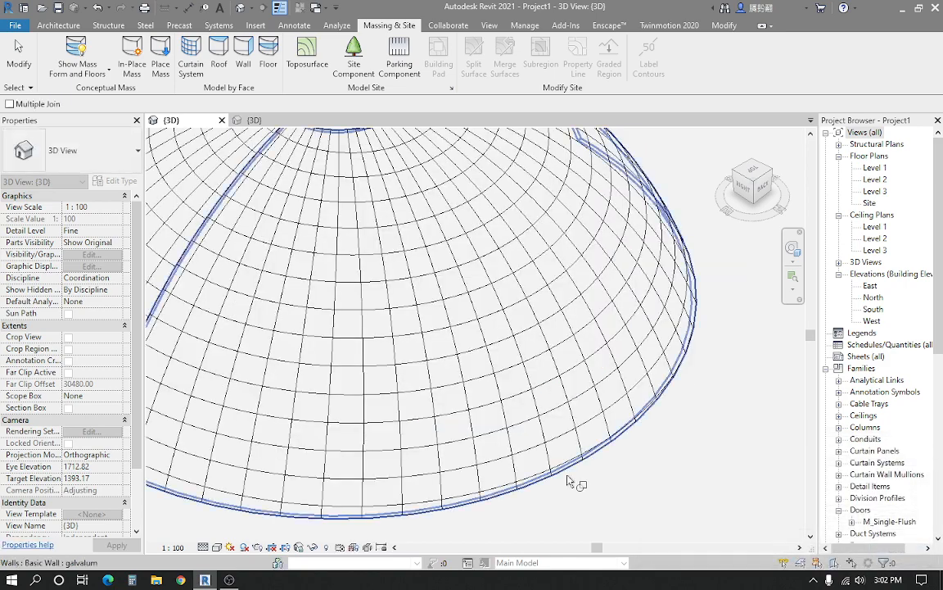
pyautogui.scroll(-5, 621, 480)
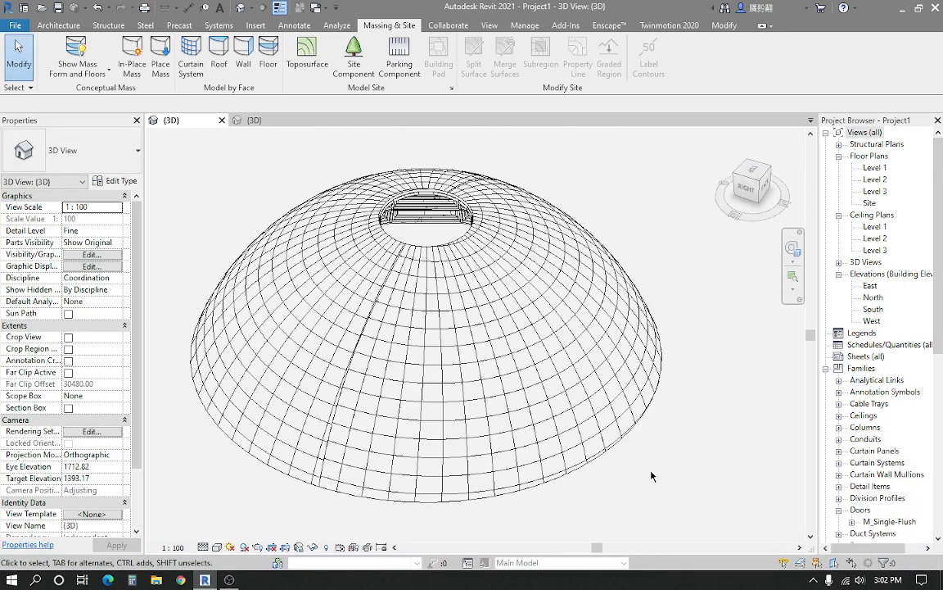
# Change the surface foreground pattern of the galvalum wall material to the Triangles drafting pattern
pyautogui.keyDown('shift'); pyautogui.moveTo(586, 423); pyautogui.dragTo(476, 440, button='middle'); pyautogui.keyUp('shift')
pyautogui.click(448, 415)
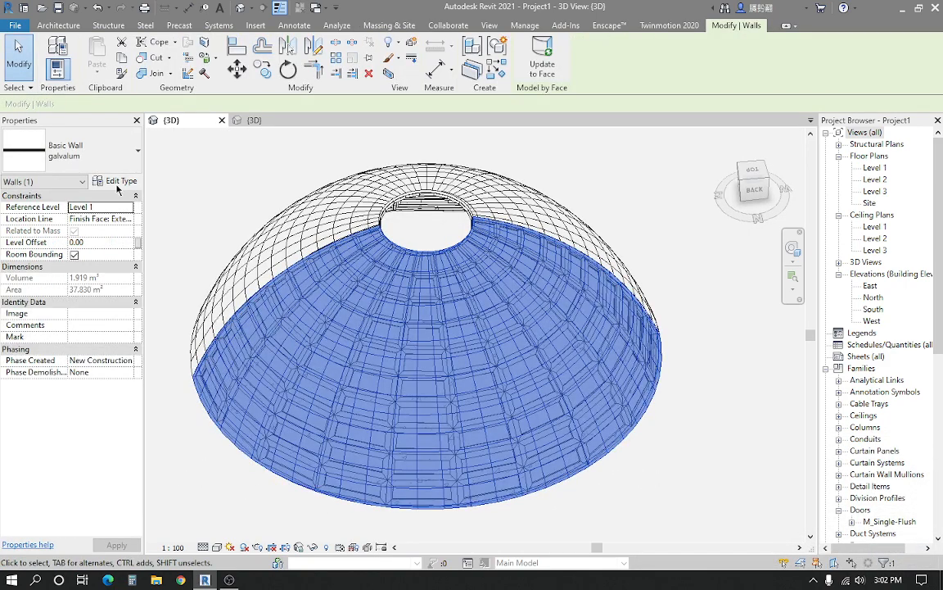
pyautogui.click(115, 181)
pyautogui.click(301, 174)
pyautogui.click(222, 203)
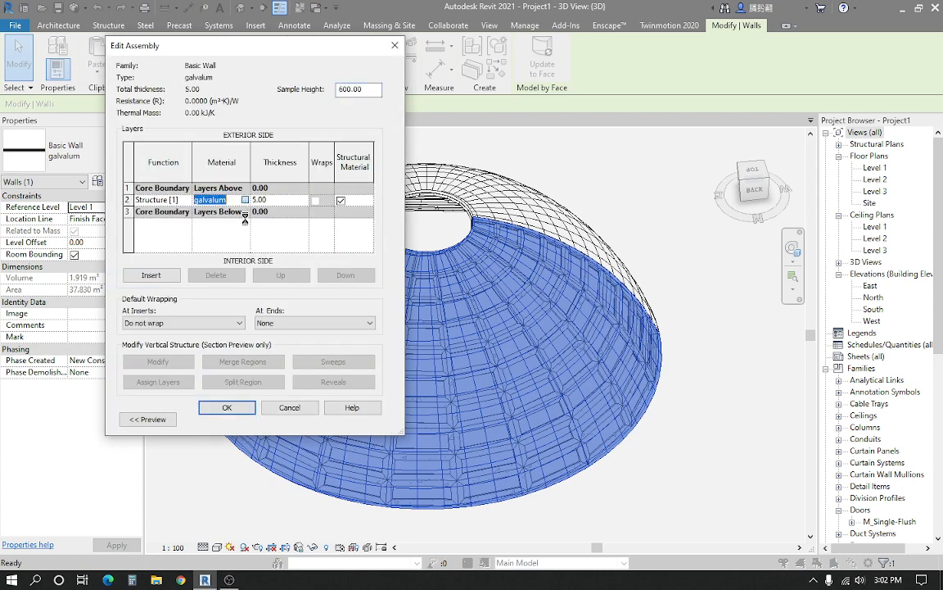
pyautogui.click(244, 199)
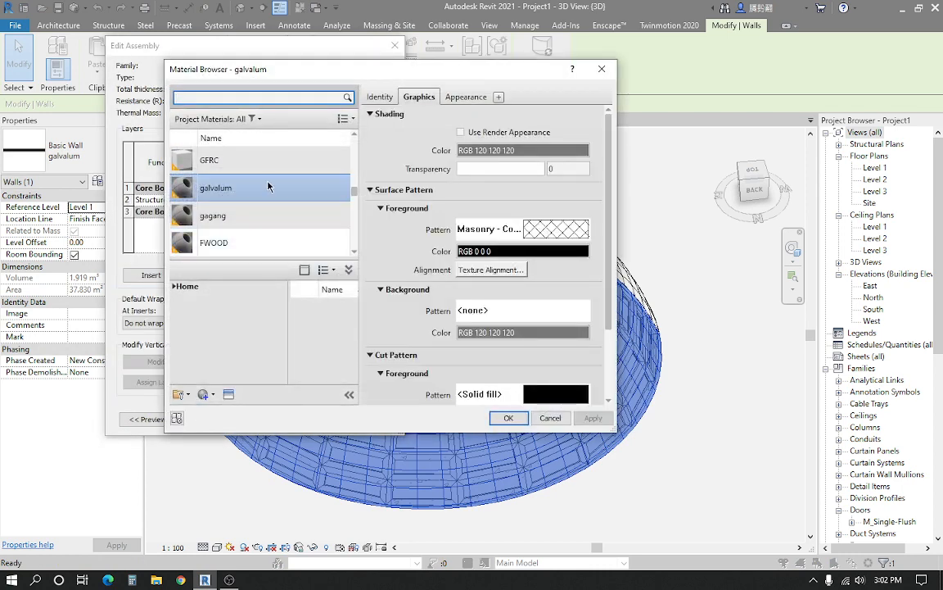
pyautogui.click(522, 223)
pyautogui.scroll(-5, 493, 257)
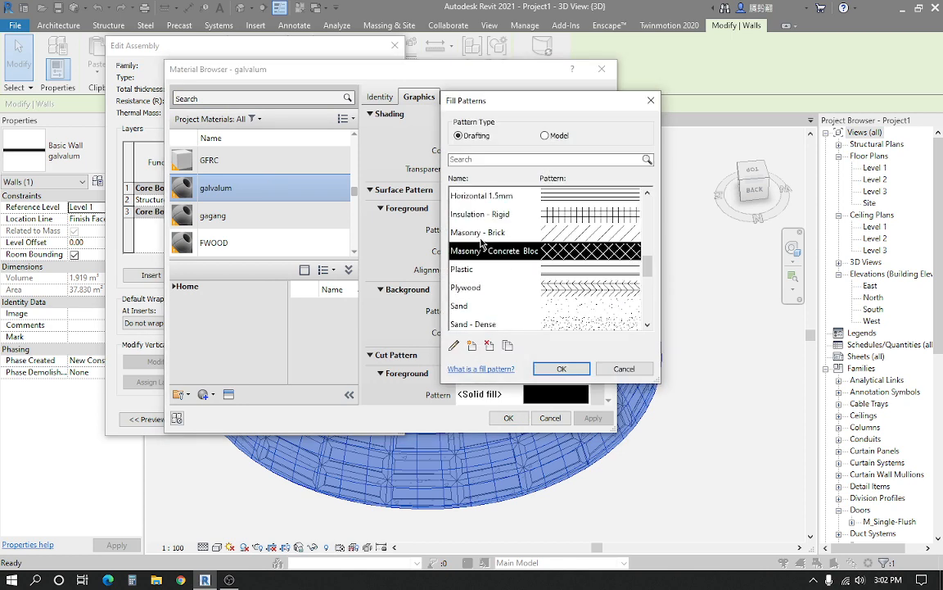
pyautogui.scroll(-2, 492, 256)
pyautogui.scroll(2, 524, 262)
pyautogui.click(566, 271)
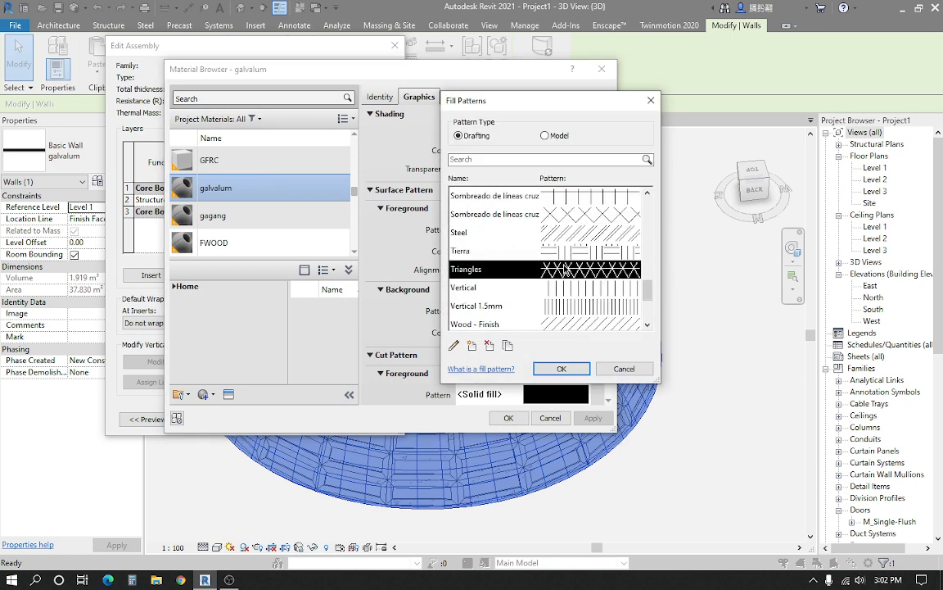
pyautogui.click(564, 370)
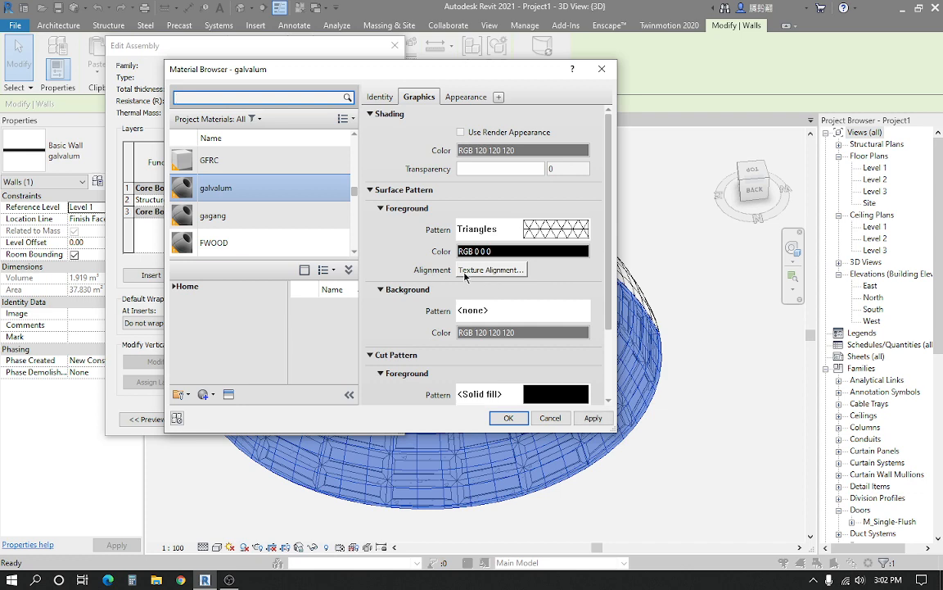
pyautogui.click(501, 420)
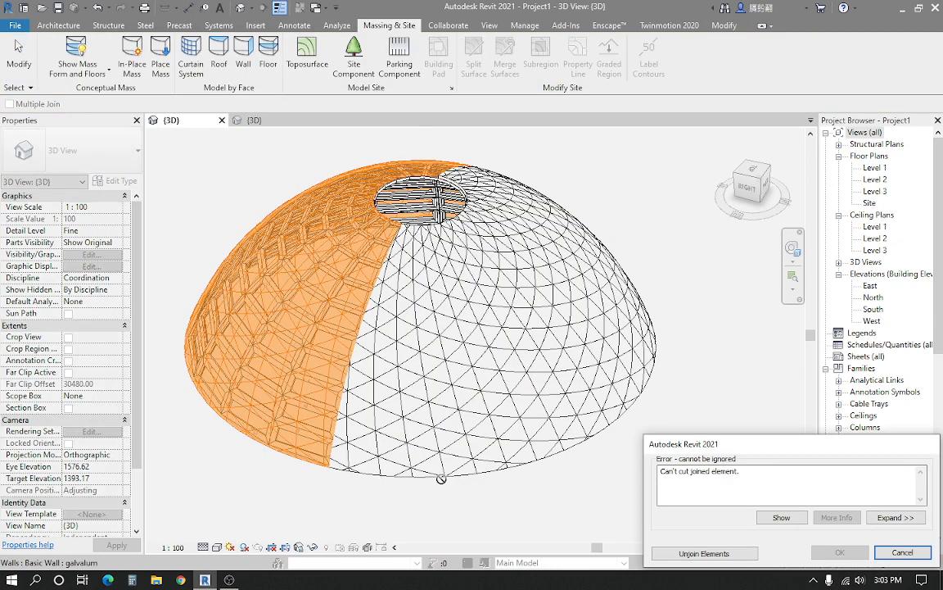
# Cancel the wall join and draw a building section along the reference plane through the dome's centre in the Level 1 floor plan
pyautogui.press('Escape')
pyautogui.doubleClick(873, 168)
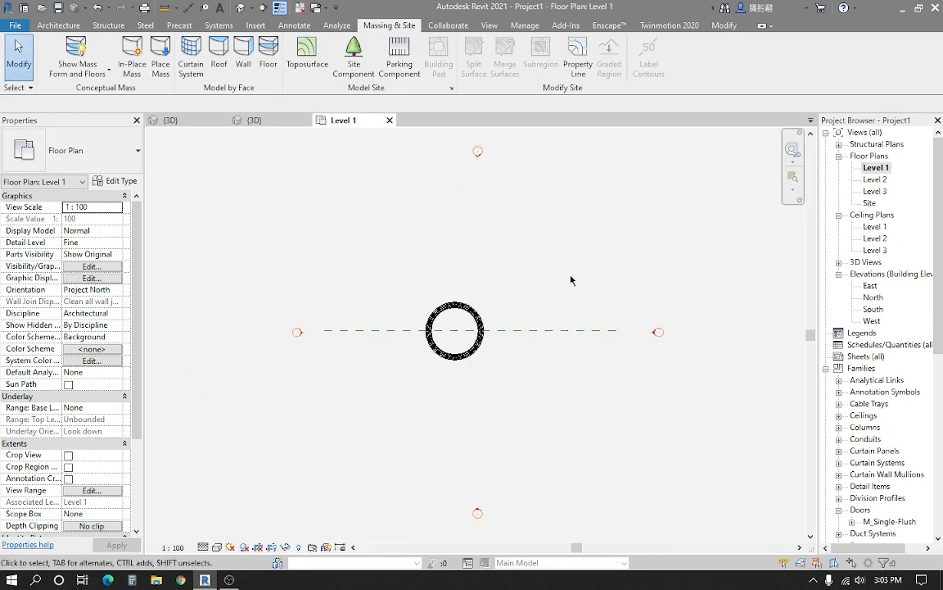
pyautogui.scroll(3, 439, 332)
pyautogui.moveTo(446, 333); pyautogui.dragTo(459, 324, button='middle')
pyautogui.press('s')
pyautogui.press('e')
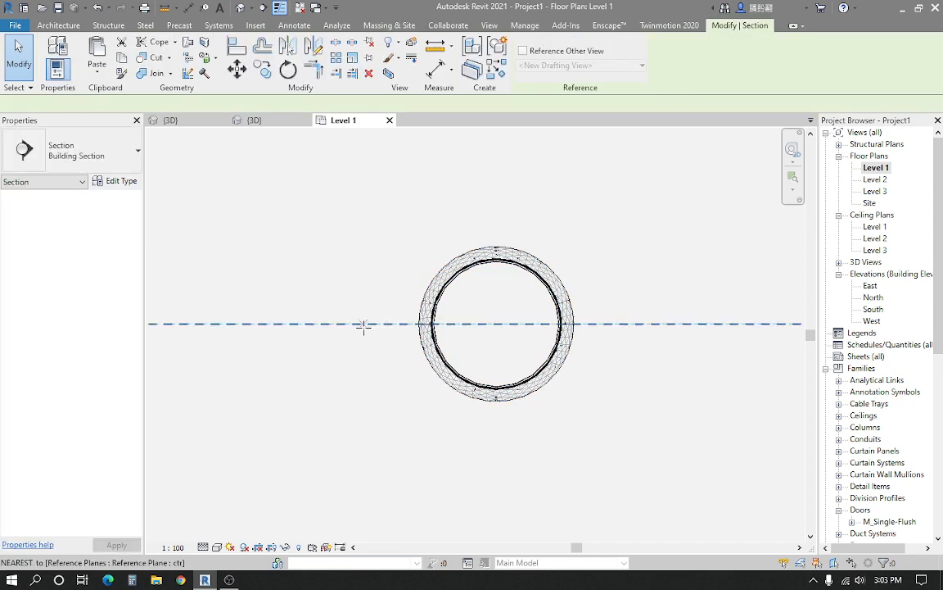
pyautogui.click(357, 325)
pyautogui.click(613, 324)
pyautogui.press('Escape')
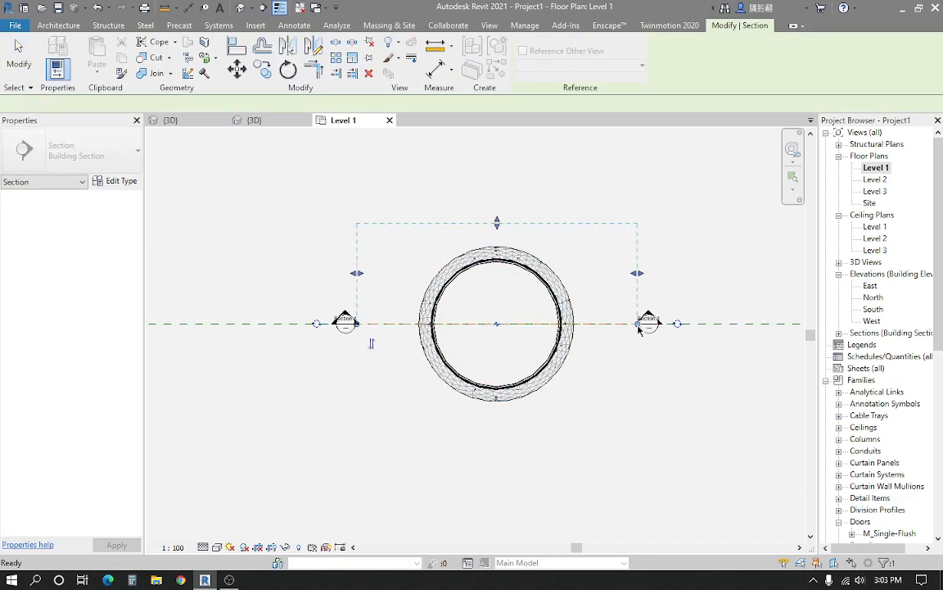
pyautogui.press('Escape')
# Open the new section view and set its detail level to Fine
pyautogui.doubleClick(345, 320)
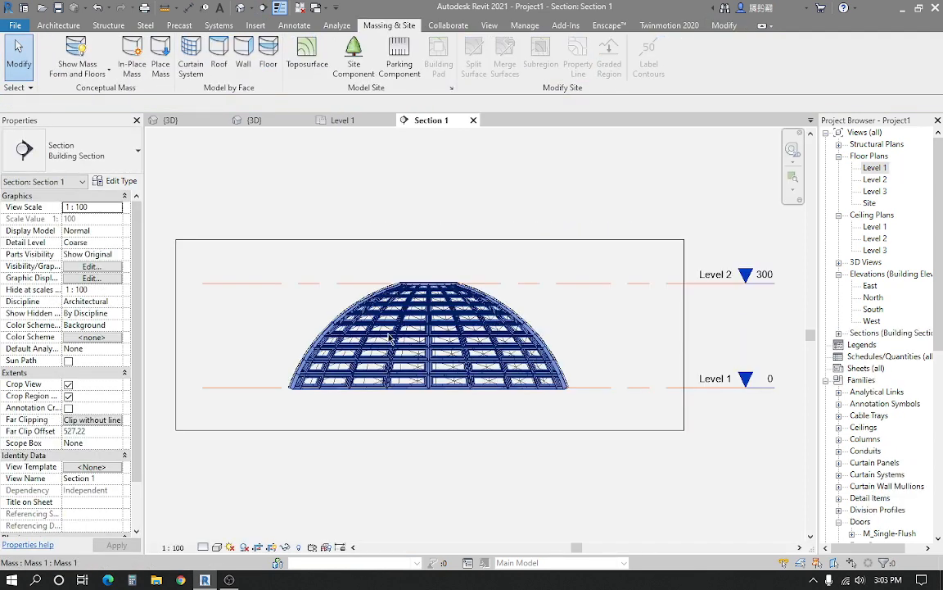
pyautogui.scroll(3, 362, 443)
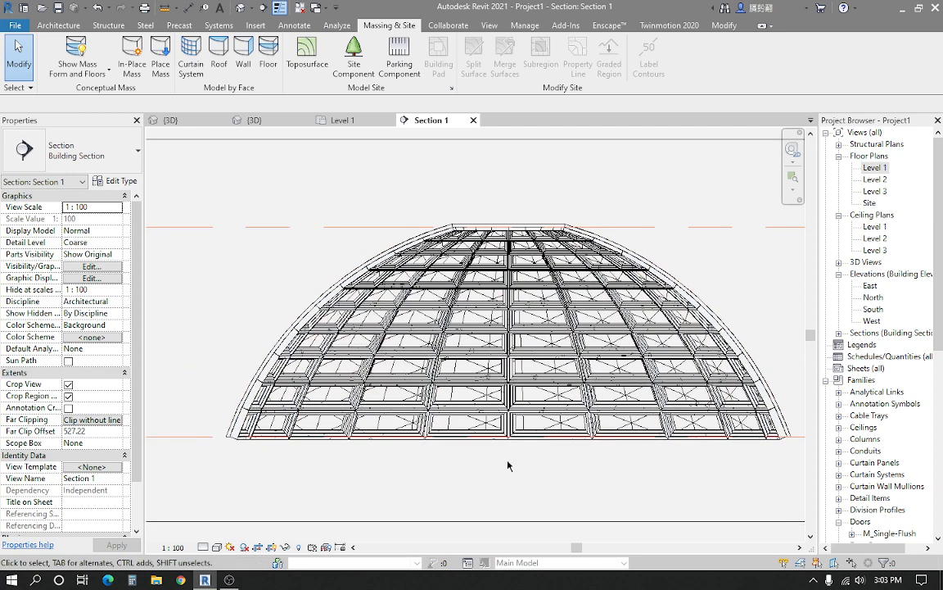
pyautogui.scroll(2, 303, 465)
pyautogui.moveTo(303, 465); pyautogui.dragTo(342, 458, button='middle')
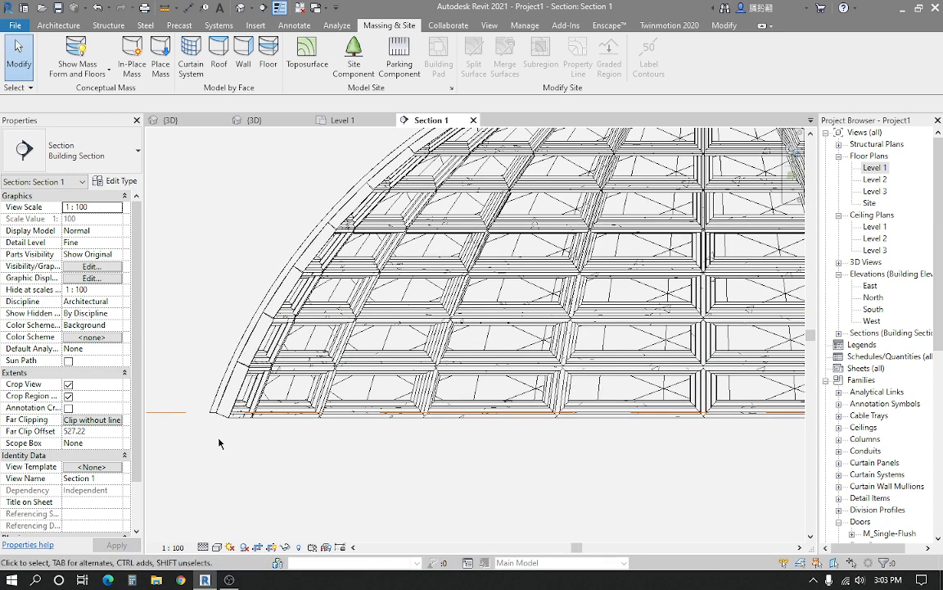
# Check the cut foreground pattern of the galvalum wall material in the section view, keeping Solid fill
pyautogui.click(216, 407)
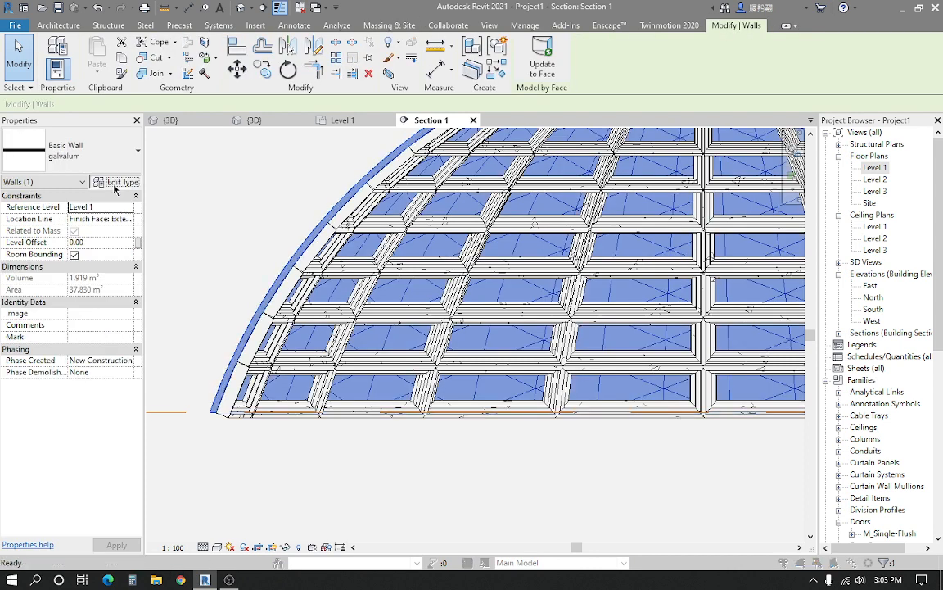
pyautogui.click(115, 182)
pyautogui.click(304, 173)
pyautogui.click(221, 199)
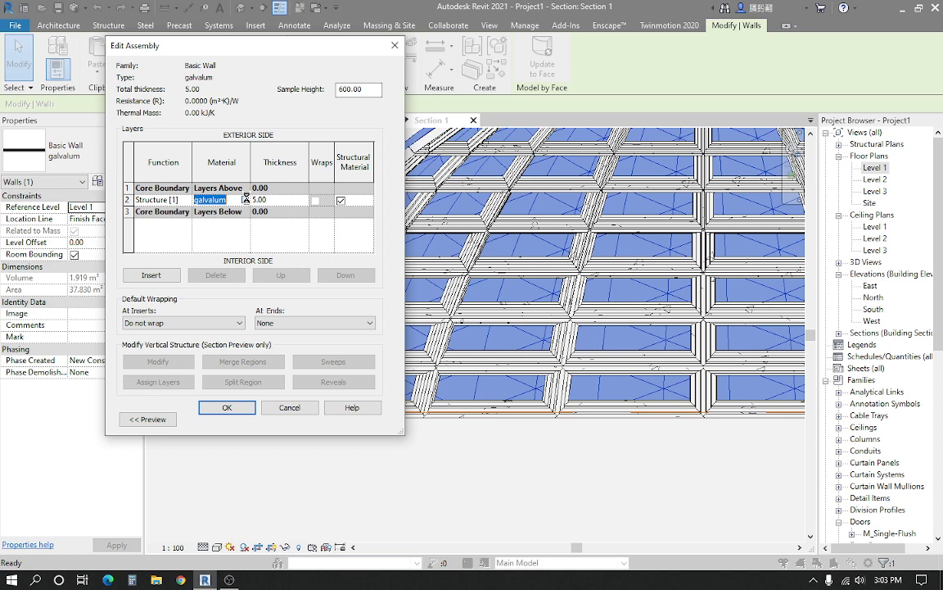
pyautogui.click(246, 199)
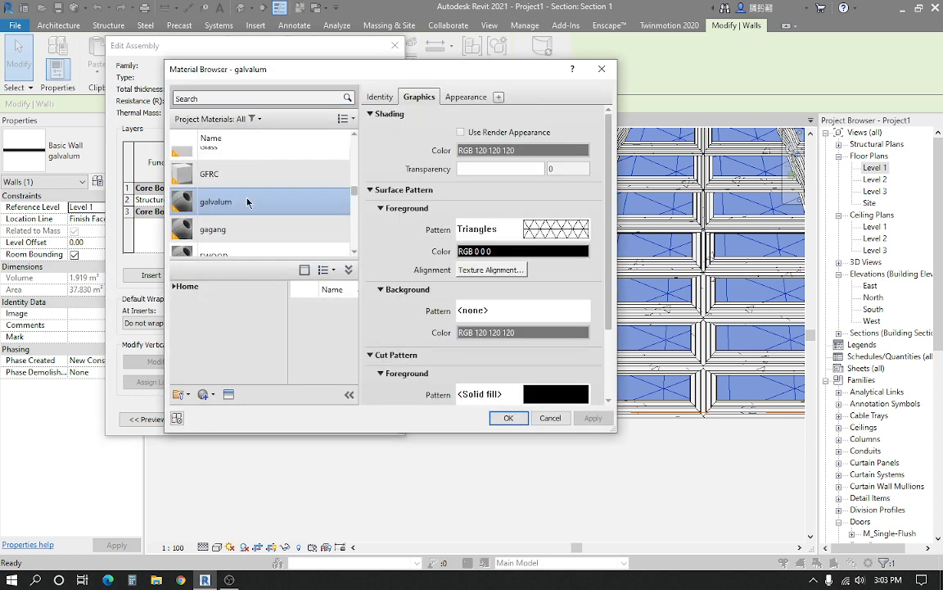
pyautogui.scroll(-2, 386, 252)
pyautogui.scroll(-1, 432, 290)
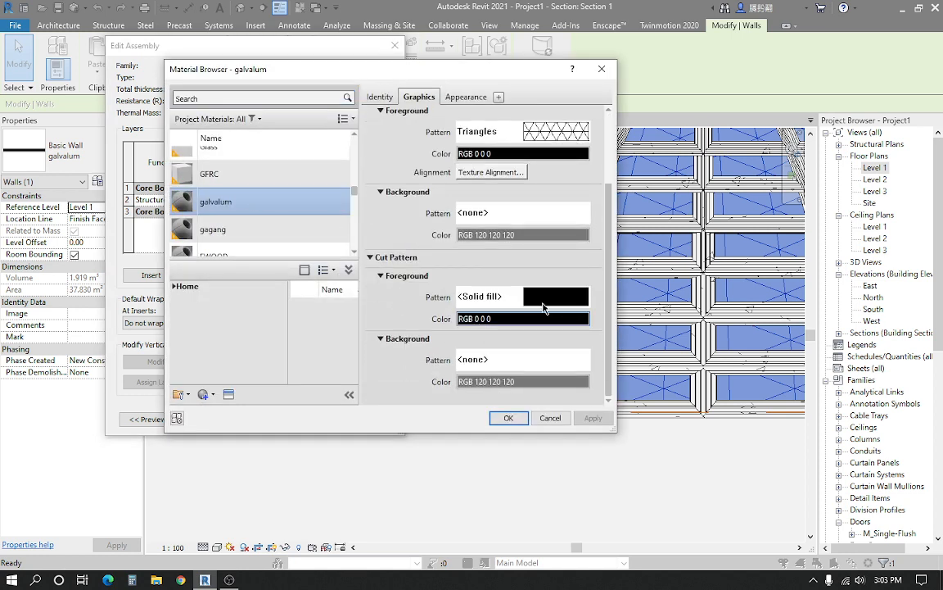
pyautogui.click(543, 298)
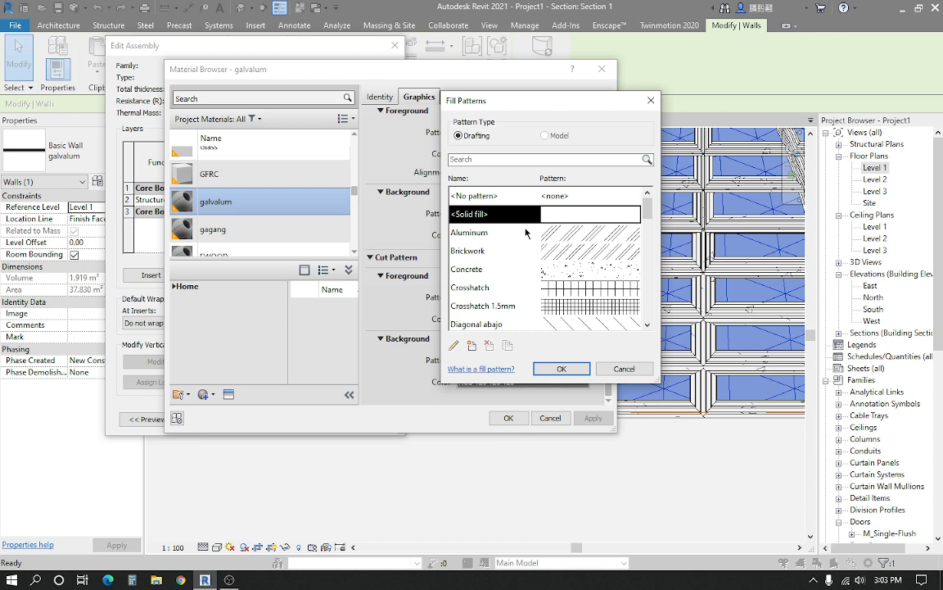
pyautogui.click(560, 368)
pyautogui.click(508, 418)
pyautogui.click(225, 419)
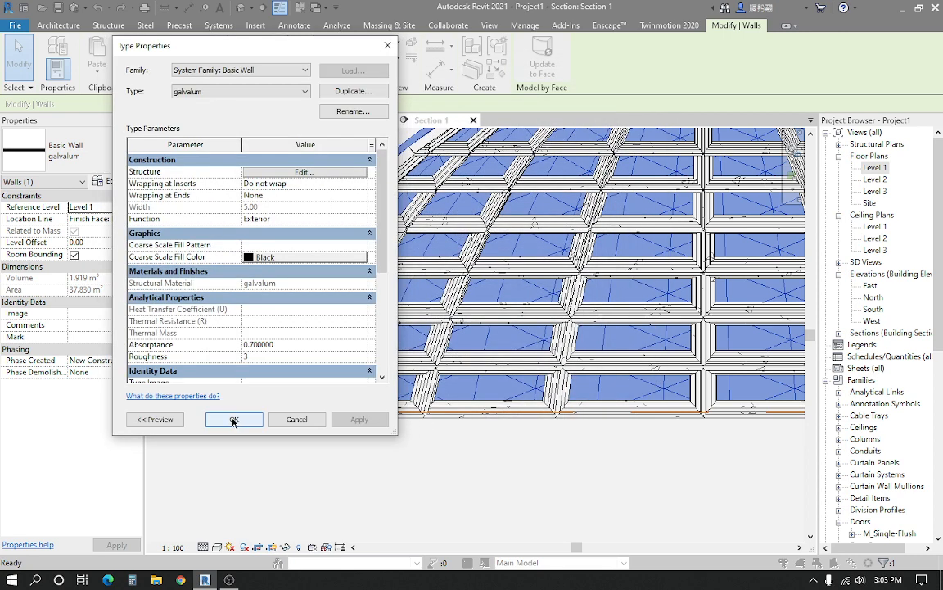
pyautogui.press('Return')
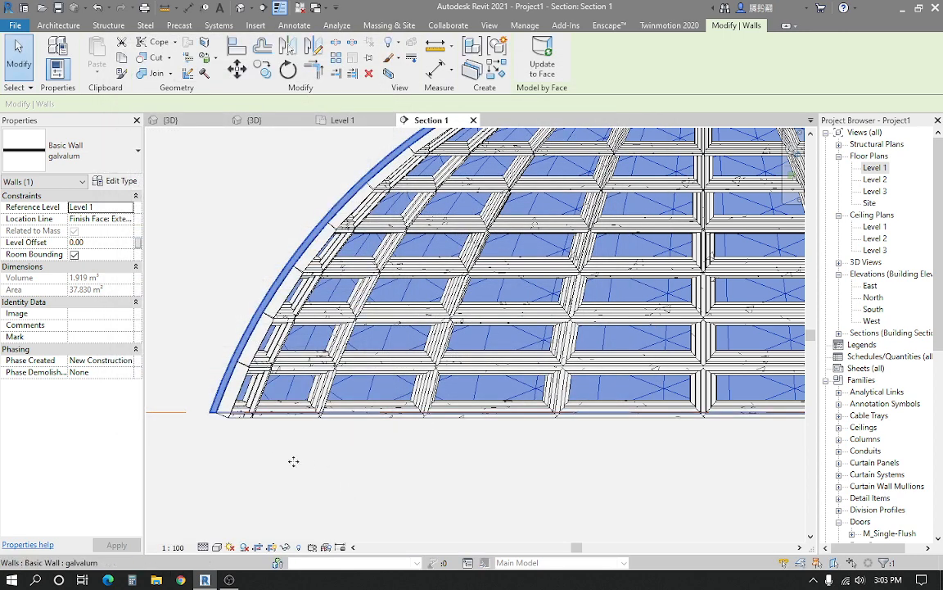
pyautogui.click(375, 463)
pyautogui.scroll(-5, 501, 430)
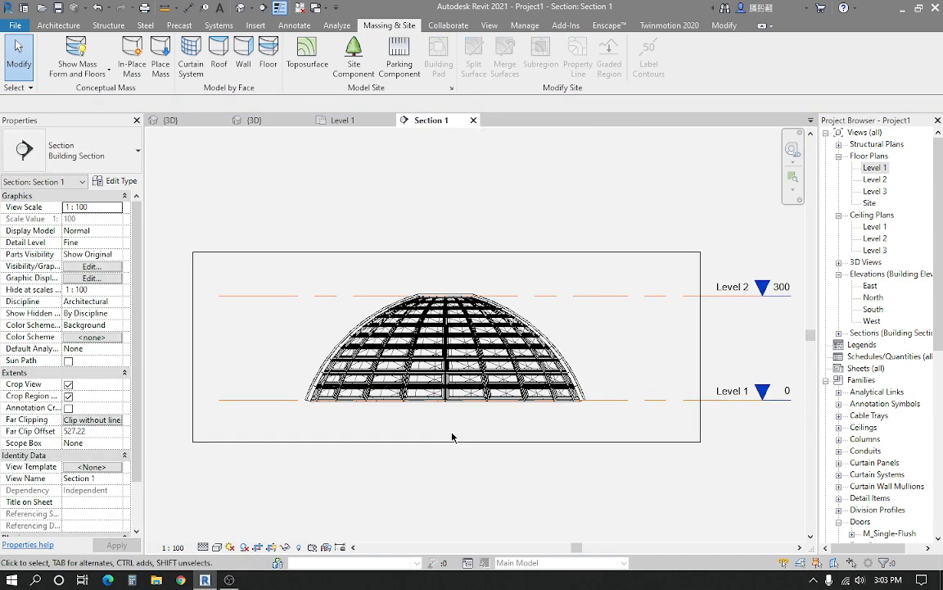
# Return to the 3D view, turn on its section box and cut into one side of the dome
pyautogui.hotkey('ctrl', 'Tab')
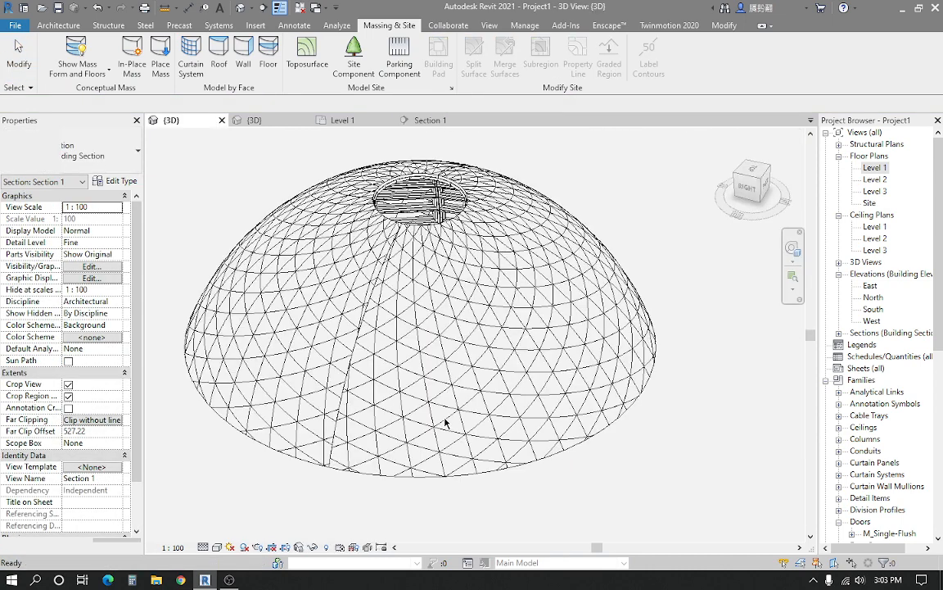
pyautogui.keyDown('shift'); pyautogui.moveTo(454, 400); pyautogui.dragTo(592, 450, button='middle'); pyautogui.keyUp('shift')
pyautogui.click(68, 408)
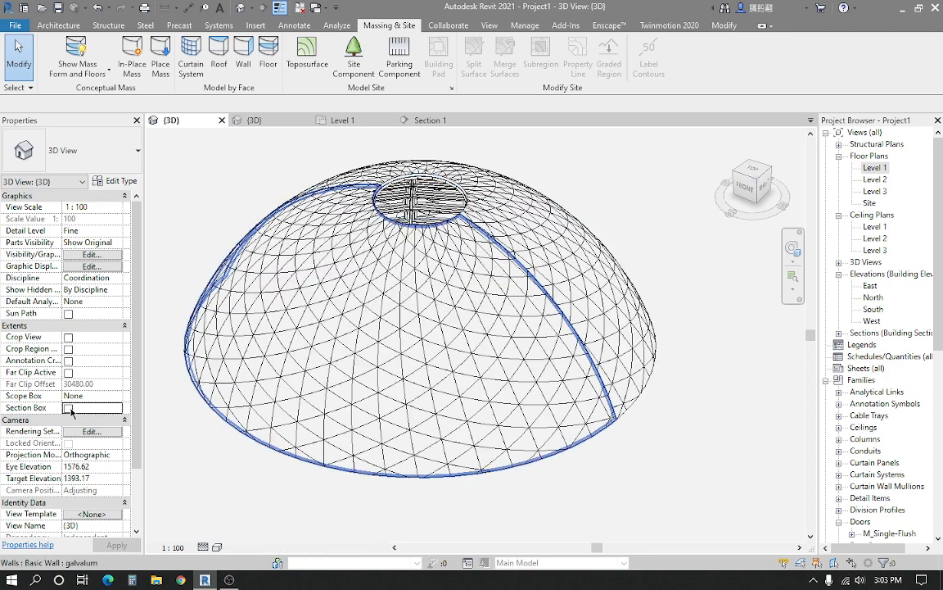
pyautogui.click(596, 467)
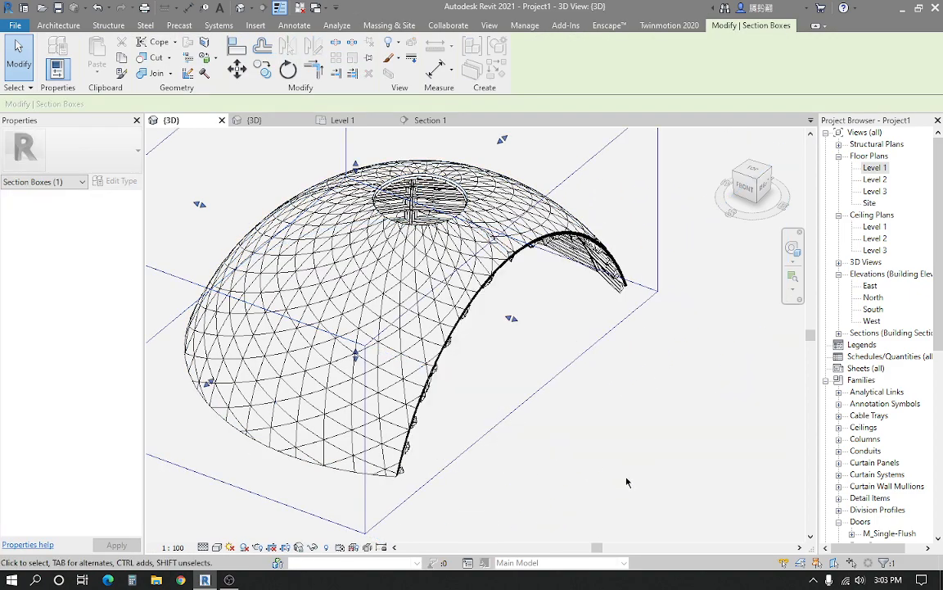
pyautogui.keyDown('shift'); pyautogui.moveTo(564, 429); pyautogui.dragTo(500, 424, button='middle'); pyautogui.keyUp('shift')
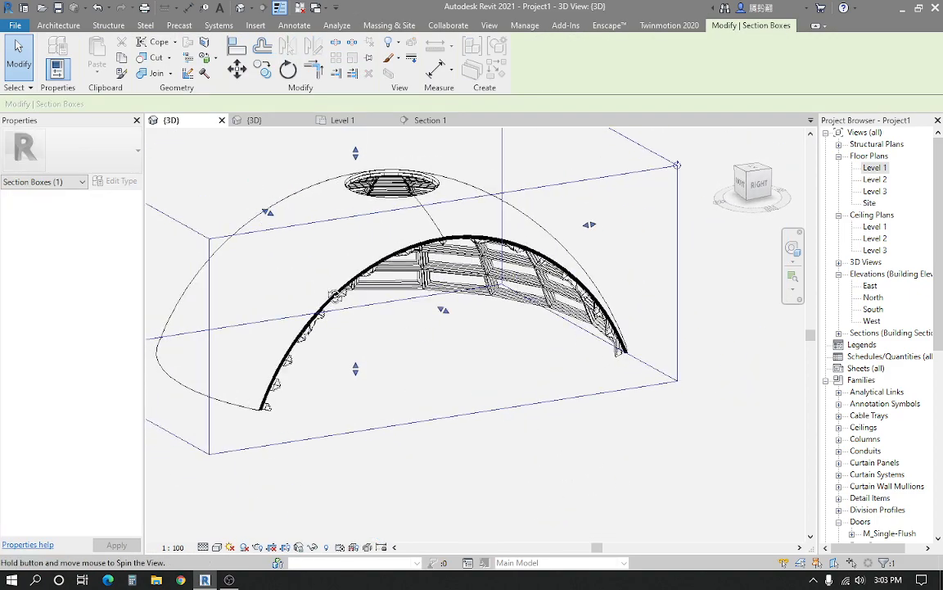
# Pull the section box face further in through the dome's top opening to expose the wall and frame section
pyautogui.press('Escape')
pyautogui.scroll(5, 355, 316)
pyautogui.scroll(-6, 354, 316)
pyautogui.keyDown('shift'); pyautogui.moveTo(434, 434); pyautogui.dragTo(451, 387, button='middle'); pyautogui.keyUp('shift')
pyautogui.click(534, 411)
pyautogui.keyDown('shift'); pyautogui.moveTo(489, 316); pyautogui.dragTo(505, 354, button='middle'); pyautogui.keyUp('shift')
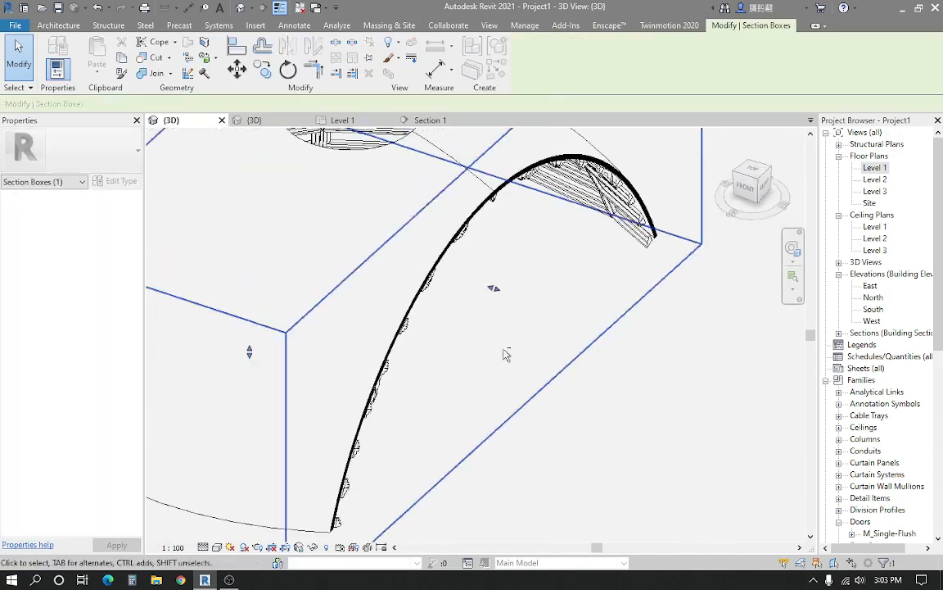
pyautogui.moveTo(492, 287); pyautogui.dragTo(415, 263)
pyautogui.moveTo(427, 251); pyautogui.dragTo(457, 327, button='middle')
pyautogui.moveTo(446, 338); pyautogui.dragTo(395, 320)
pyautogui.keyDown('shift'); pyautogui.moveTo(385, 321); pyautogui.dragTo(311, 328, button='middle'); pyautogui.keyUp('shift')
pyautogui.press('Escape')
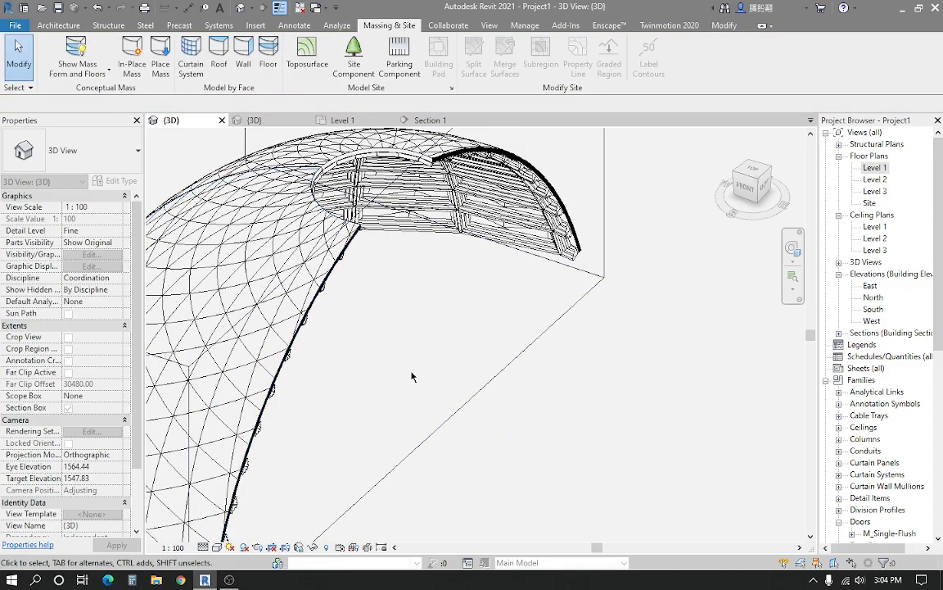
pyautogui.keyDown('shift'); pyautogui.moveTo(410, 318); pyautogui.dragTo(433, 396, button='middle'); pyautogui.keyUp('shift')
# Hide one galvalum wall half in the shaded 3D view and close the inactive views
pyautogui.click(537, 289)
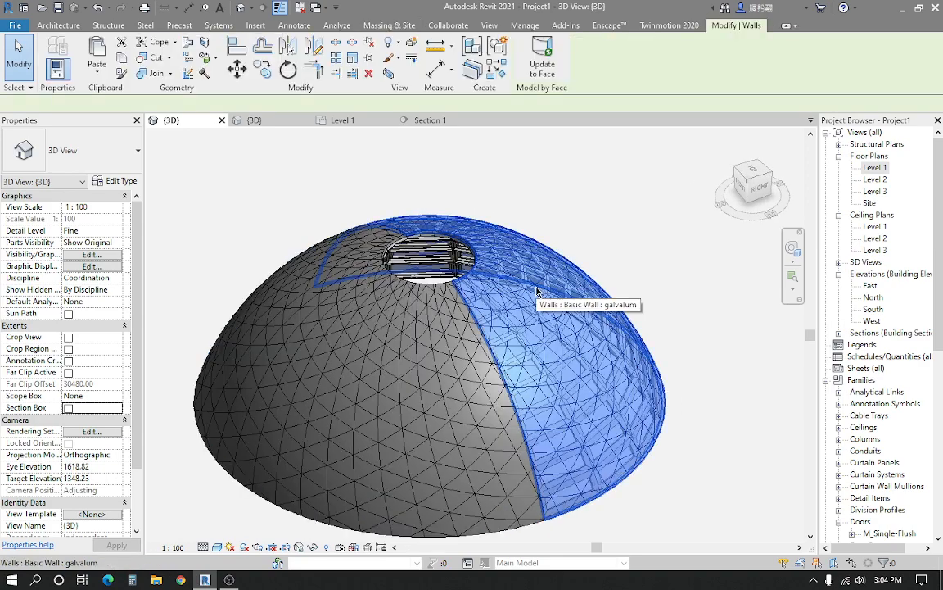
pyautogui.press('e')
pyautogui.press('h')
pyautogui.press('Escape')
pyautogui.keyDown('shift'); pyautogui.moveTo(694, 541); pyautogui.dragTo(624, 434, button='middle'); pyautogui.keyUp('shift')
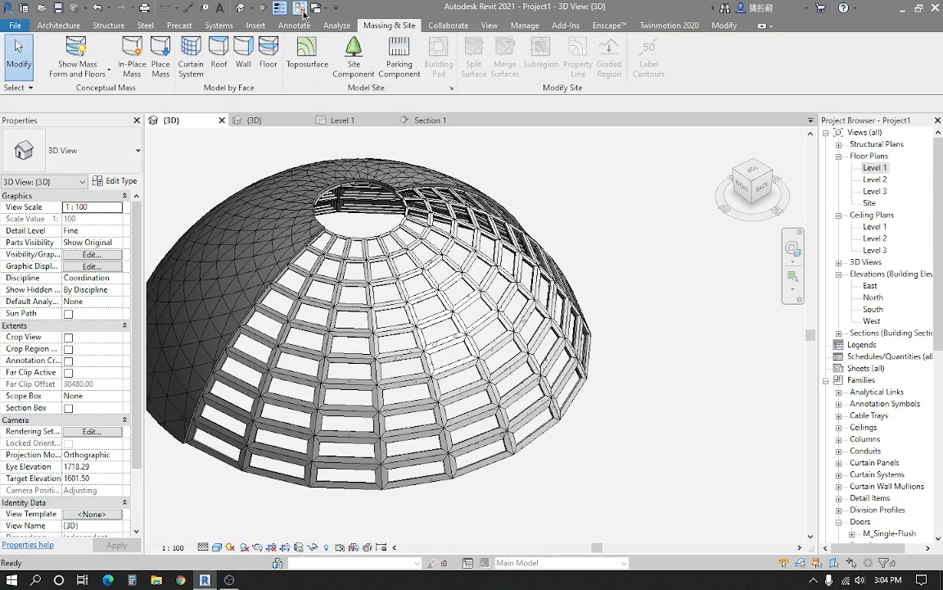
pyautogui.click(300, 8)
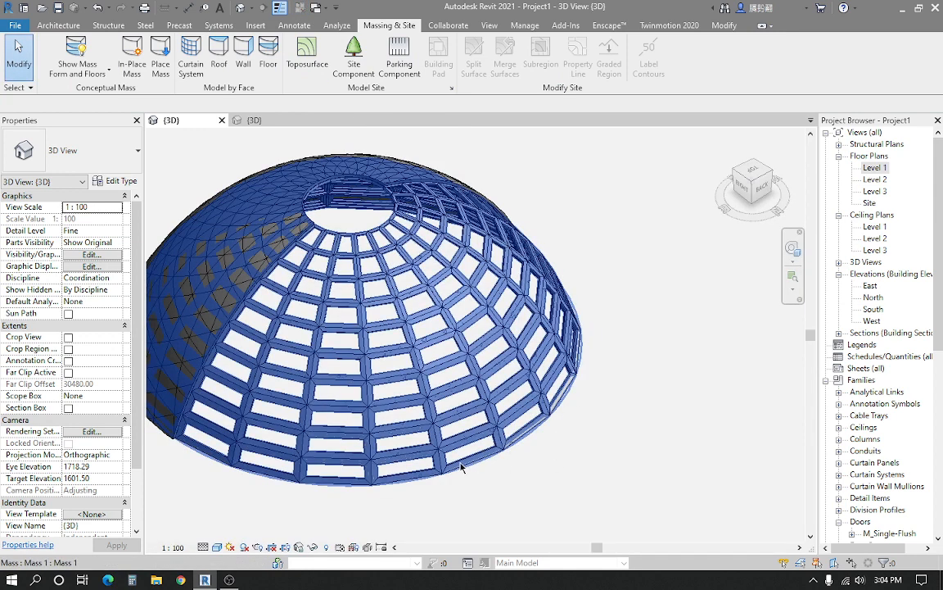
pyautogui.keyDown('shift'); pyautogui.moveTo(426, 417); pyautogui.dragTo(526, 463, button='middle'); pyautogui.keyUp('shift')
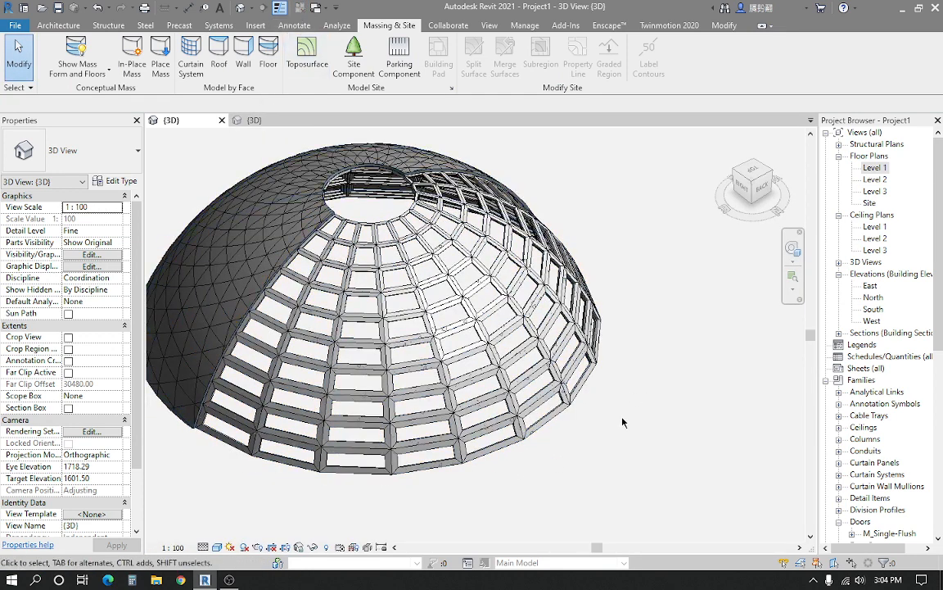
pyautogui.click(884, 357)
pyautogui.rightClick(885, 356)
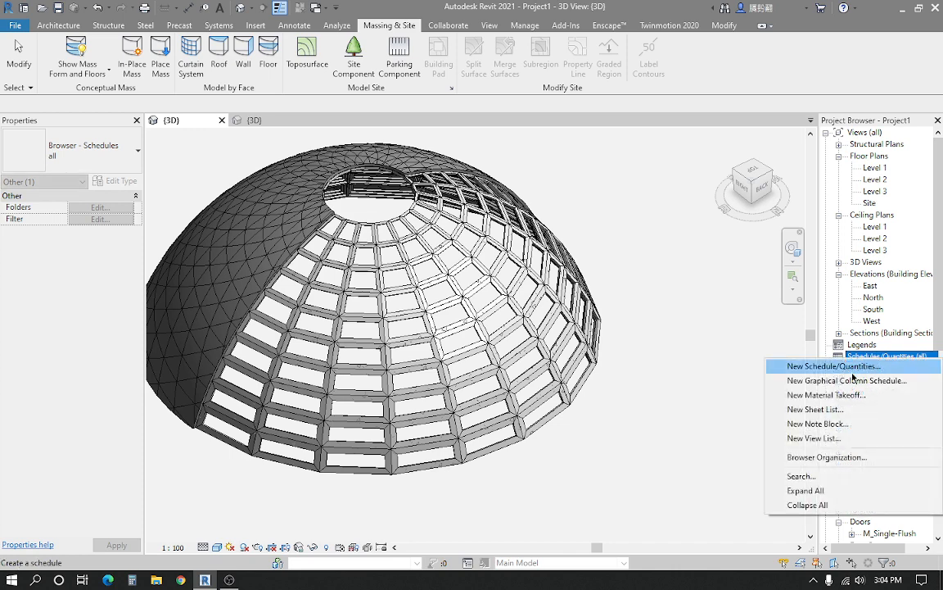
pyautogui.click(832, 423)
pyautogui.press('Escape')
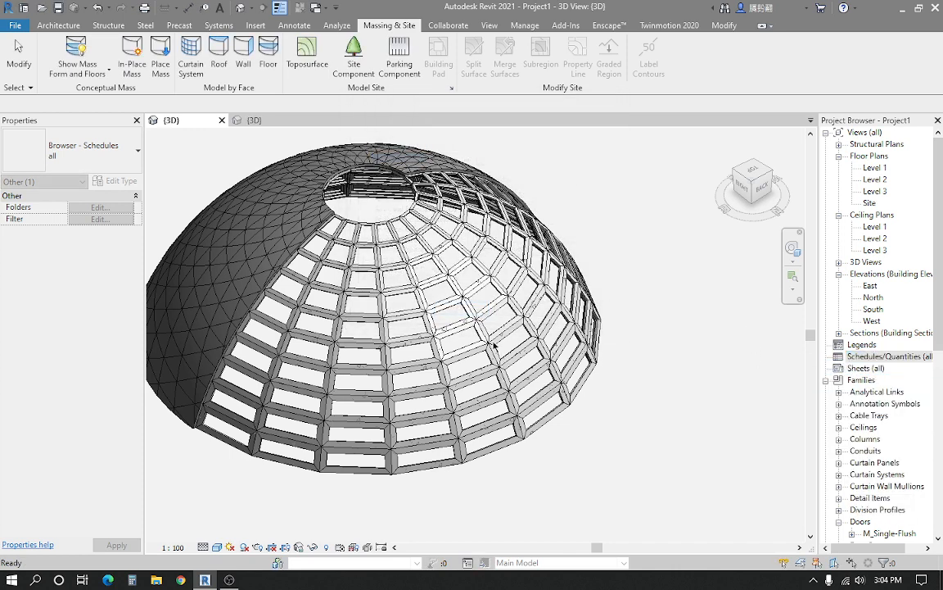
# Select a single frame panel on the dome to check its element category, and clear the selection
pyautogui.press('Tab')
pyautogui.click(500, 345)
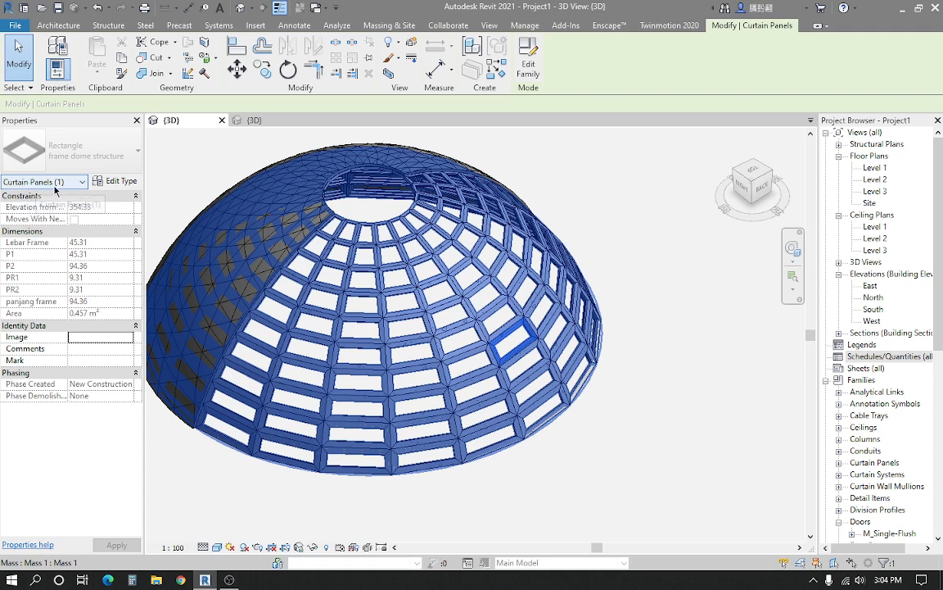
pyautogui.click(645, 410)
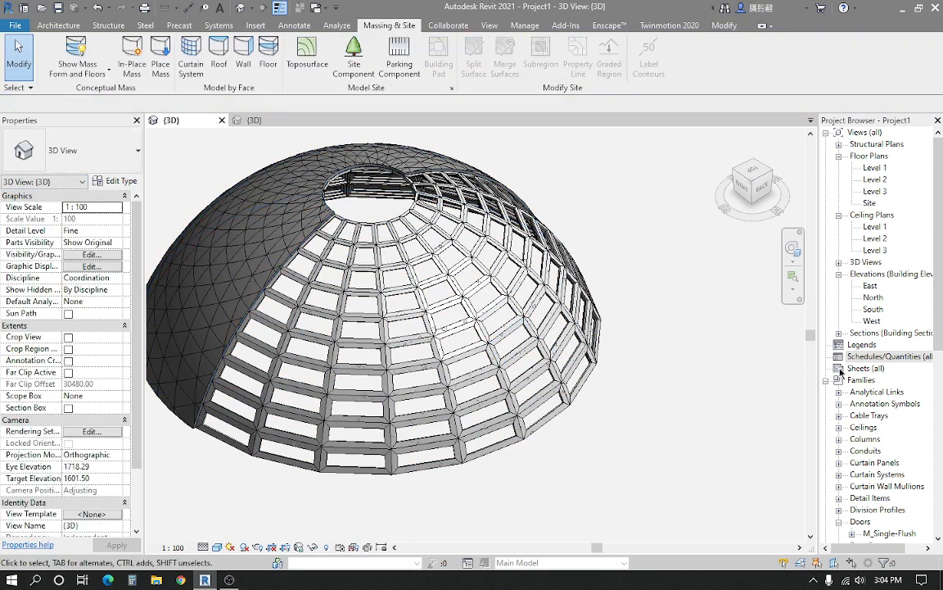
# Create a new schedule for the Curtain Panels category in the New Construction phase
pyautogui.click(869, 357)
pyautogui.rightClick(868, 358)
pyautogui.click(871, 367)
pyautogui.scroll(-5, 392, 215)
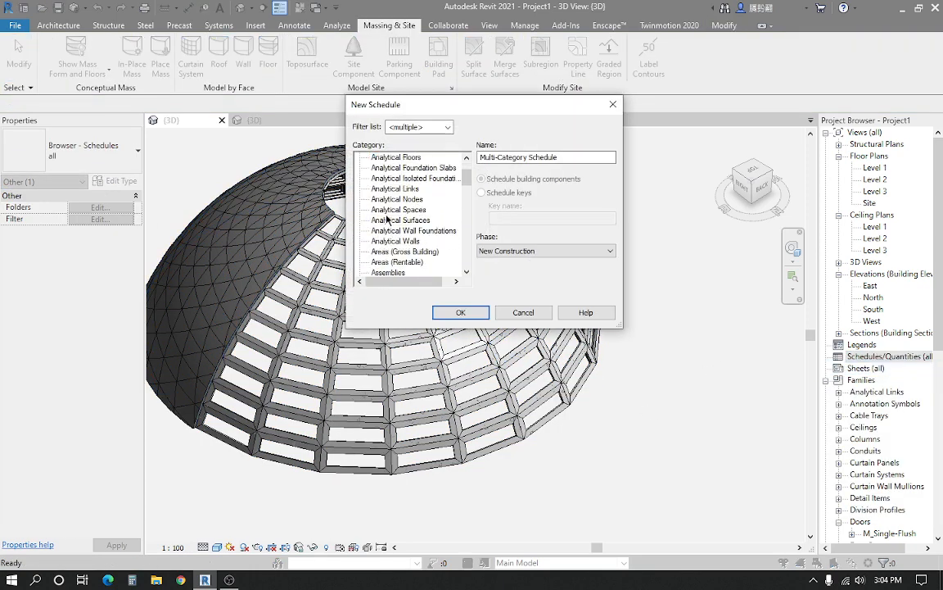
pyautogui.click(461, 314)
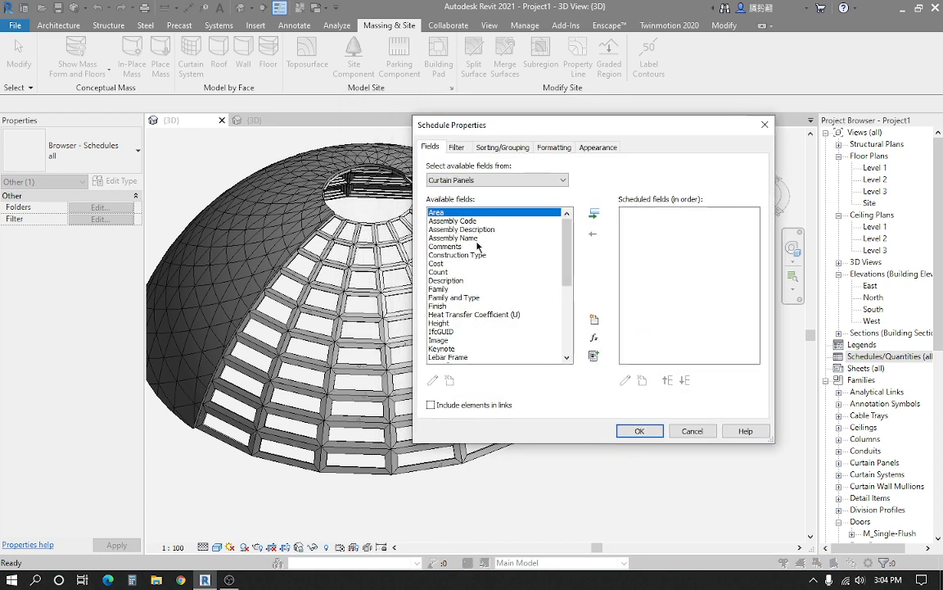
# Add the Count and Type fields to the curtain panel schedule
pyautogui.doubleClick(462, 272)
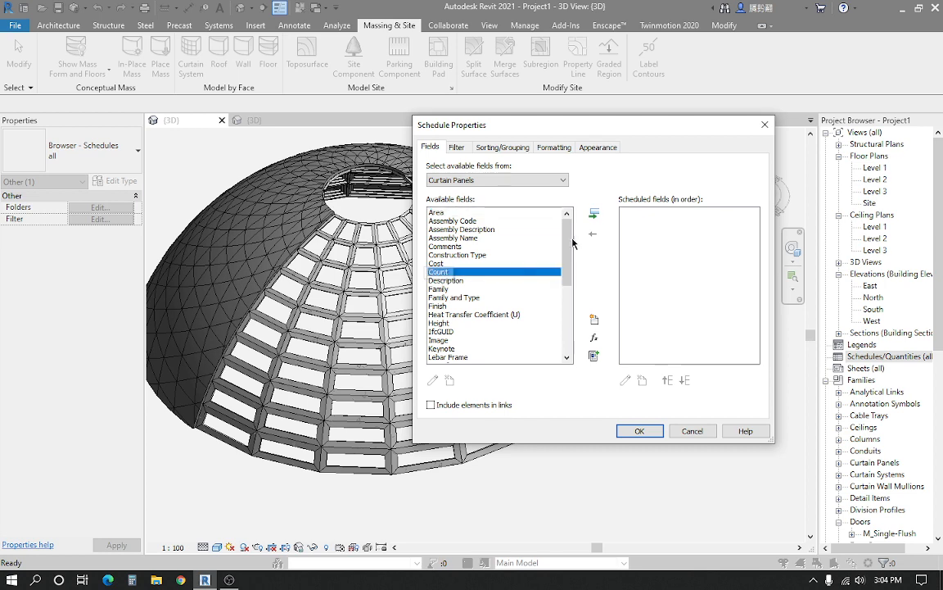
pyautogui.scroll(-6, 483, 231)
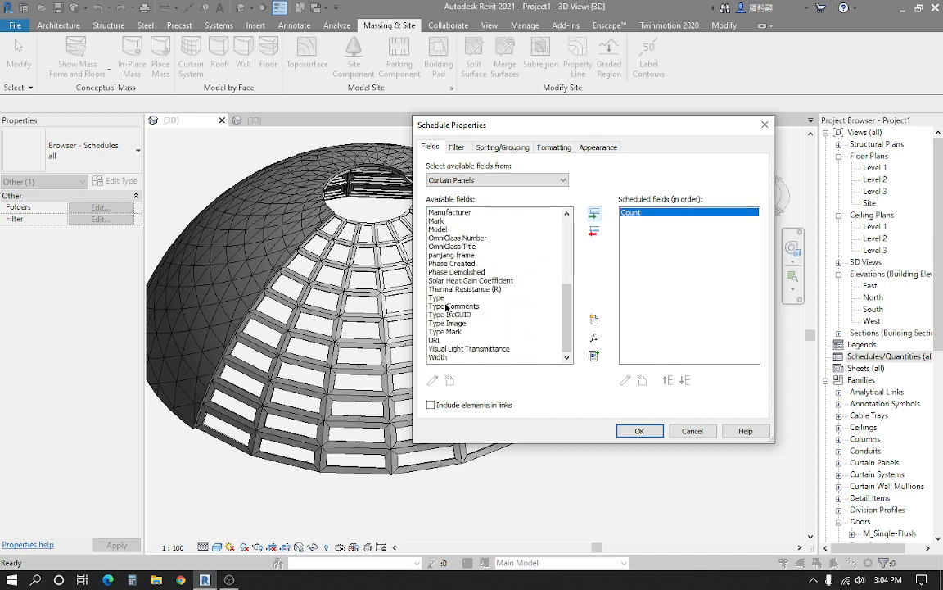
pyautogui.click(442, 297)
pyautogui.click(596, 214)
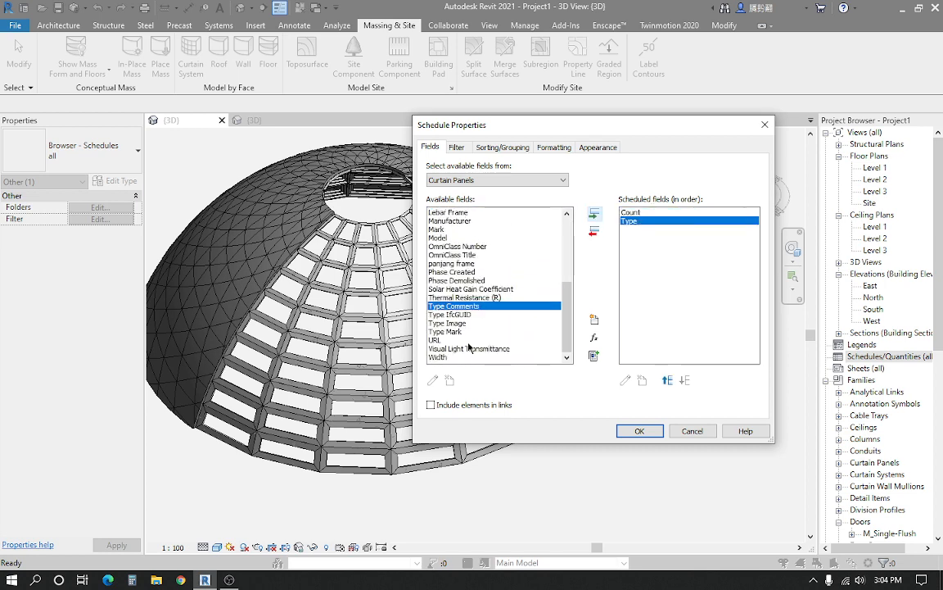
# Add the custom panjang frame and Lebar Frame parameters to the scheduled fields
pyautogui.scroll(6, 475, 344)
pyautogui.scroll(-6, 489, 321)
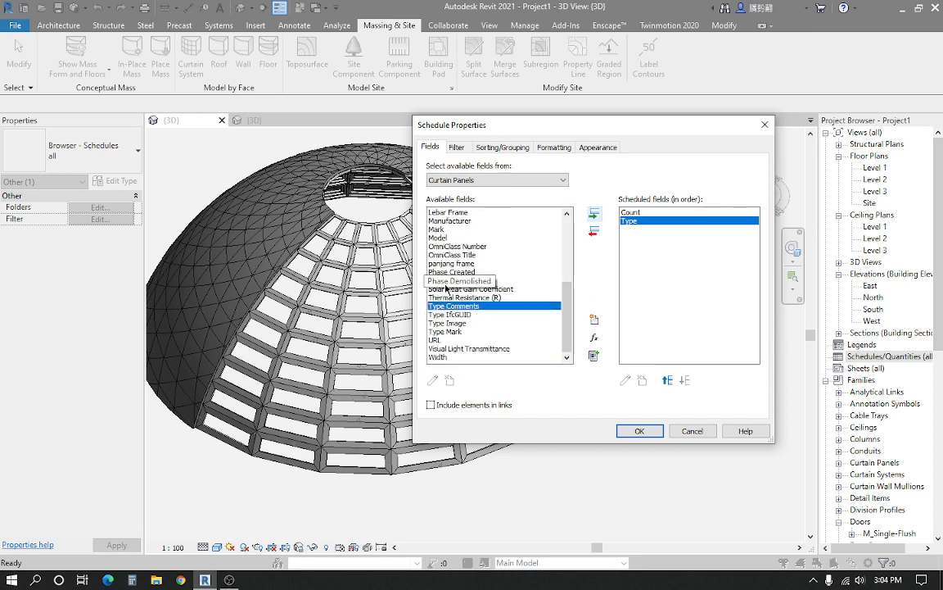
pyautogui.moveTo(458, 132); pyautogui.dragTo(477, 131)
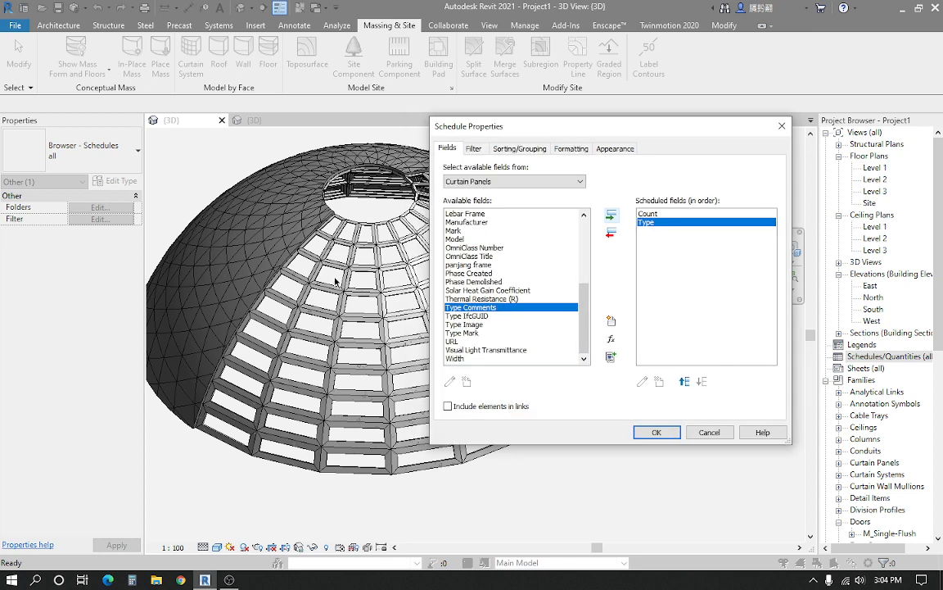
pyautogui.click(472, 265)
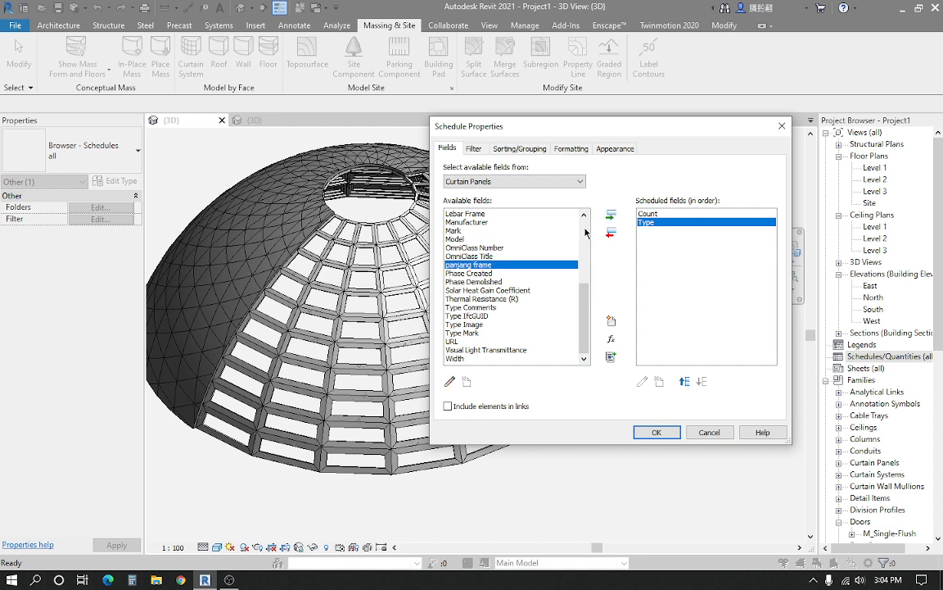
pyautogui.click(610, 216)
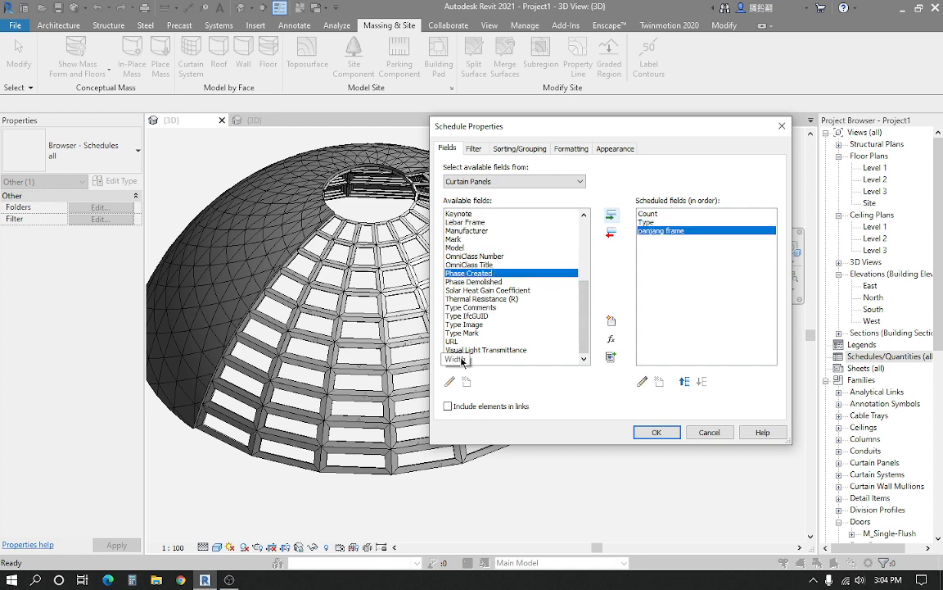
pyautogui.scroll(5, 461, 362)
pyautogui.scroll(-2, 495, 344)
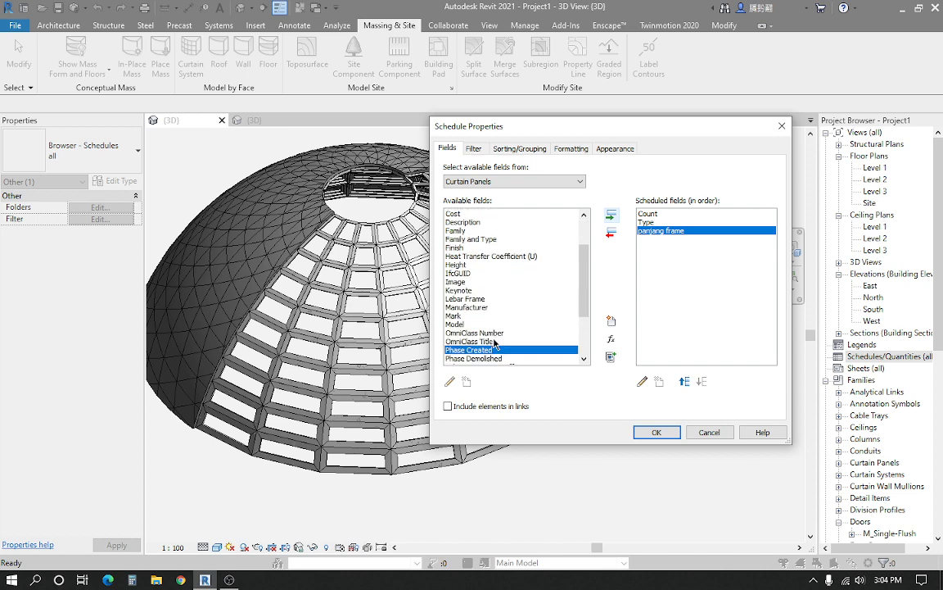
pyautogui.click(467, 299)
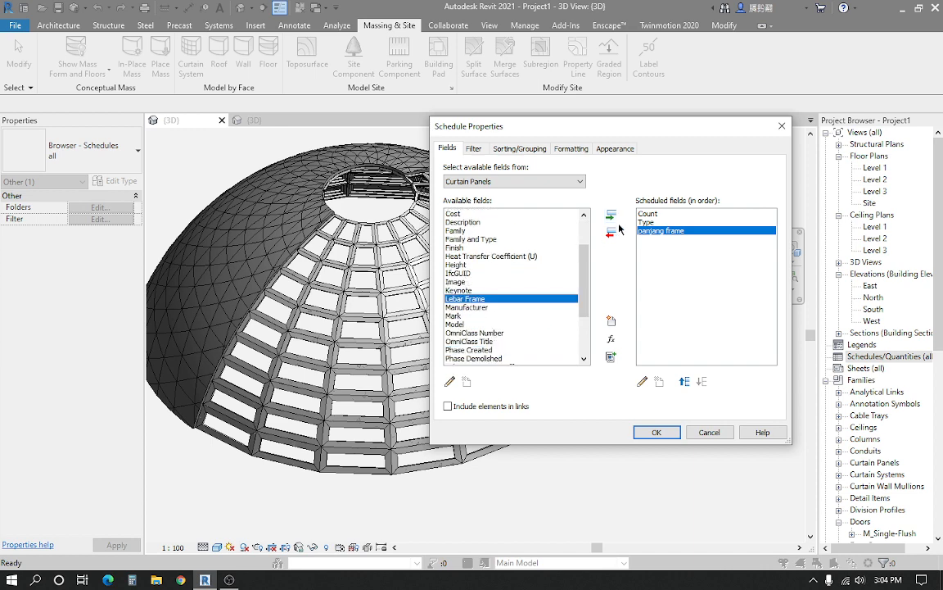
pyautogui.click(610, 215)
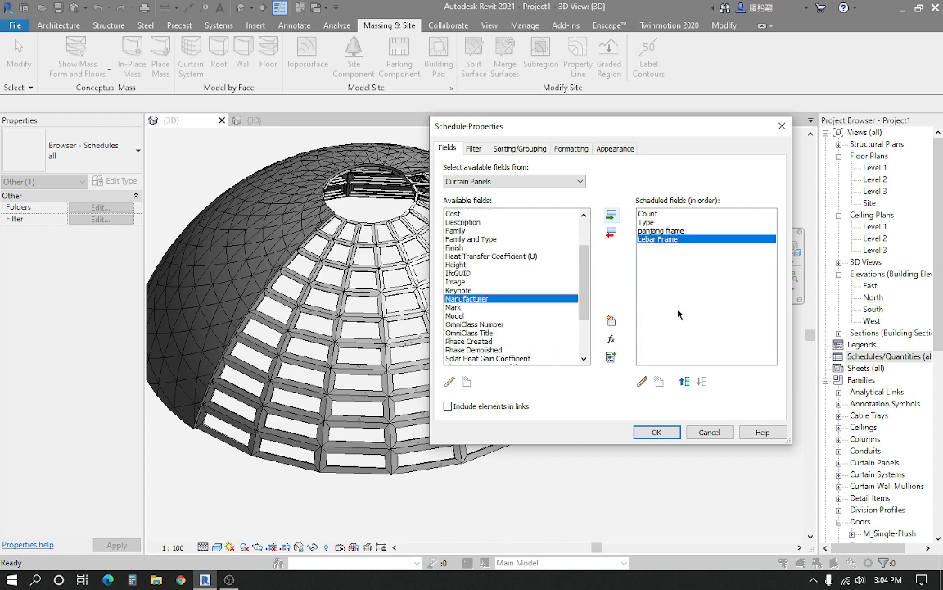
# Reorder the scheduled fields to Type, panjang frame, Lebar Frame and Count
pyautogui.click(662, 231)
pyautogui.click(685, 381)
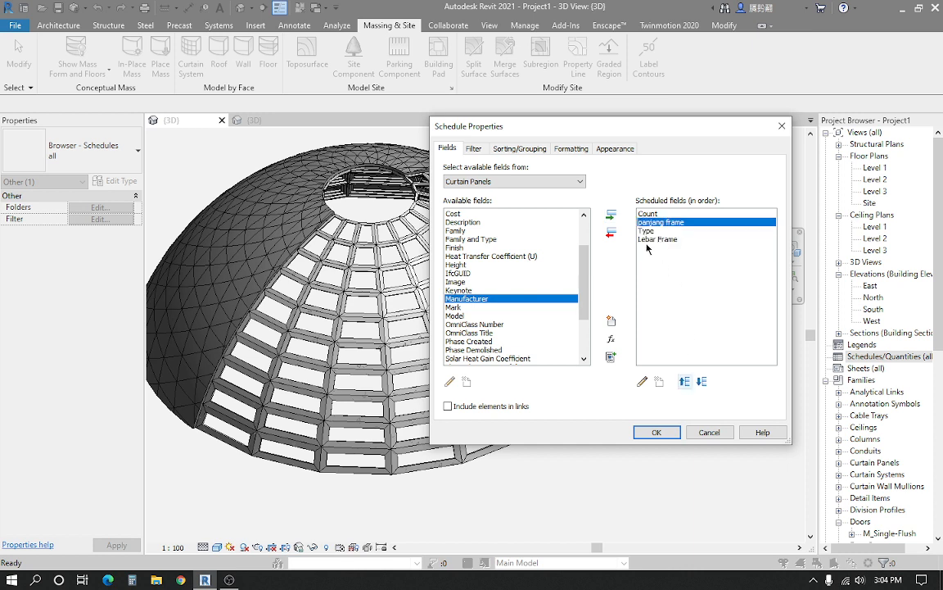
pyautogui.click(660, 239)
pyautogui.click(685, 381)
pyautogui.click(647, 239)
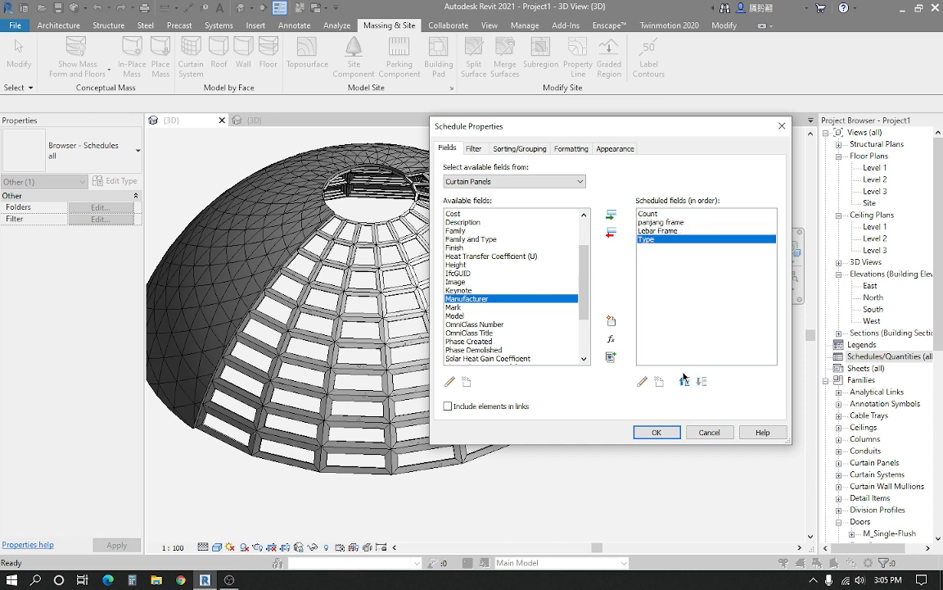
pyautogui.click(686, 382)
pyautogui.click(685, 382)
pyautogui.click(686, 382)
pyautogui.click(648, 222)
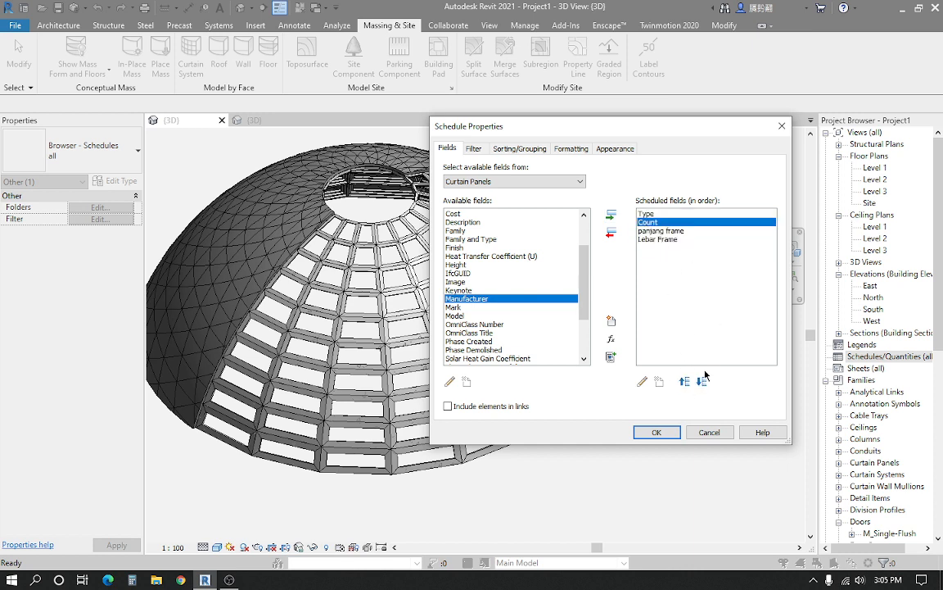
pyautogui.click(702, 382)
pyautogui.click(702, 382)
# Sort the schedule by Type, panjang frame and Lebar Frame, with grand totals on and itemizing of every instance off
pyautogui.click(519, 148)
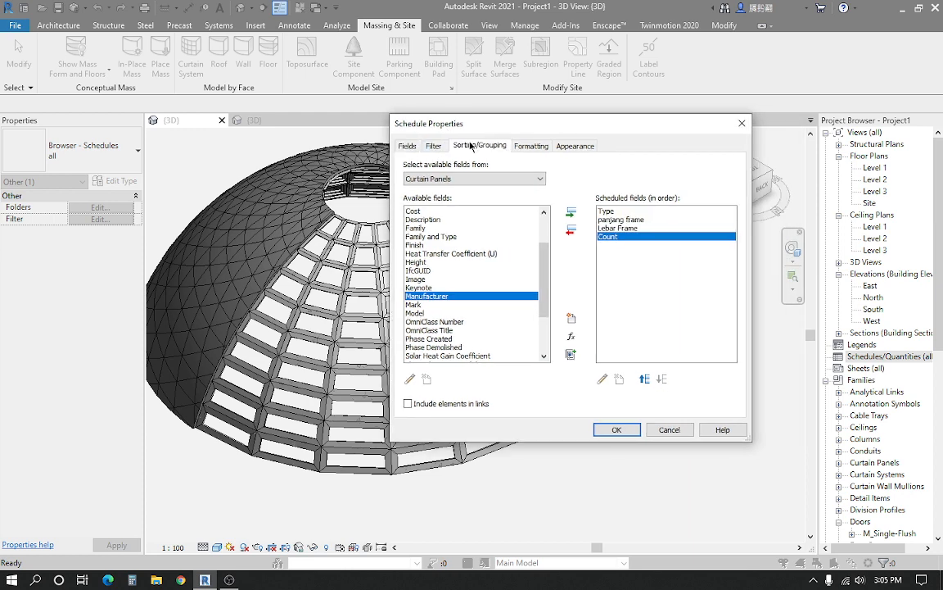
pyautogui.click(395, 324)
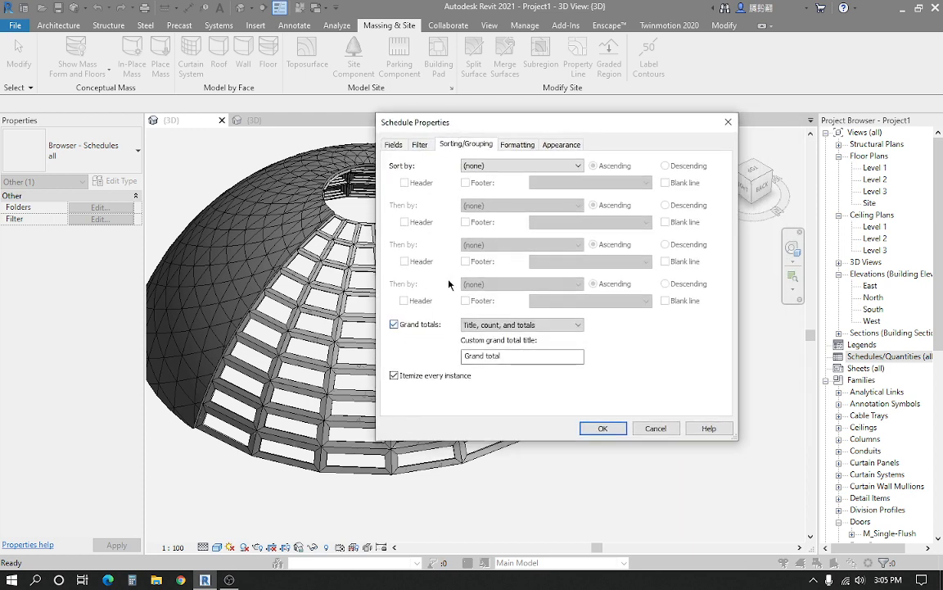
pyautogui.click(508, 165)
pyautogui.click(499, 186)
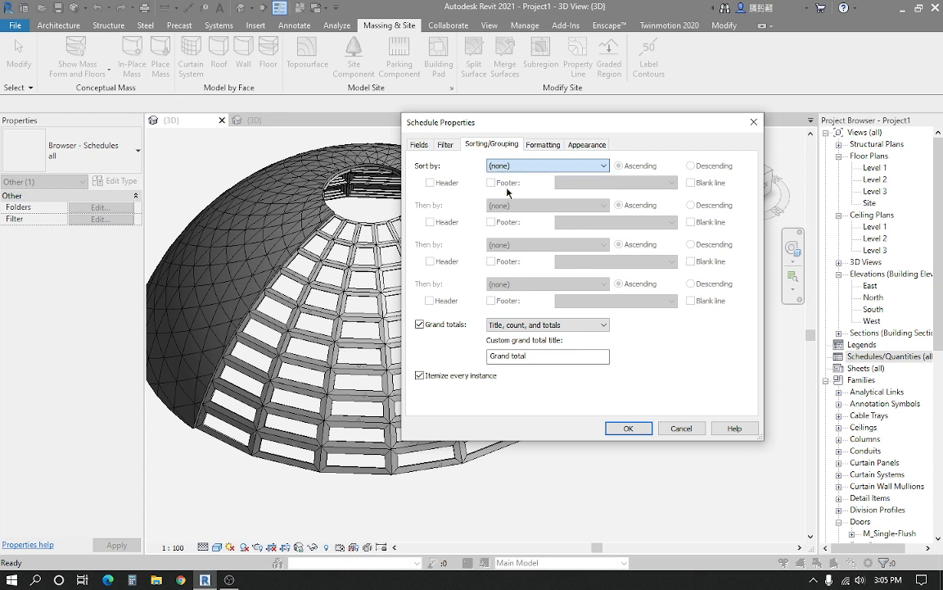
pyautogui.click(502, 206)
pyautogui.click(511, 234)
pyautogui.click(508, 244)
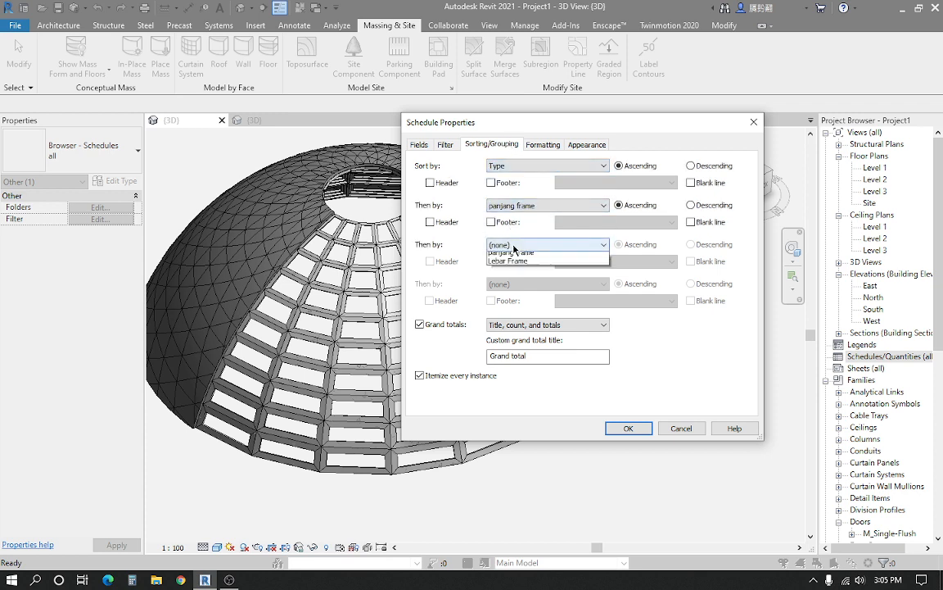
pyautogui.click(517, 283)
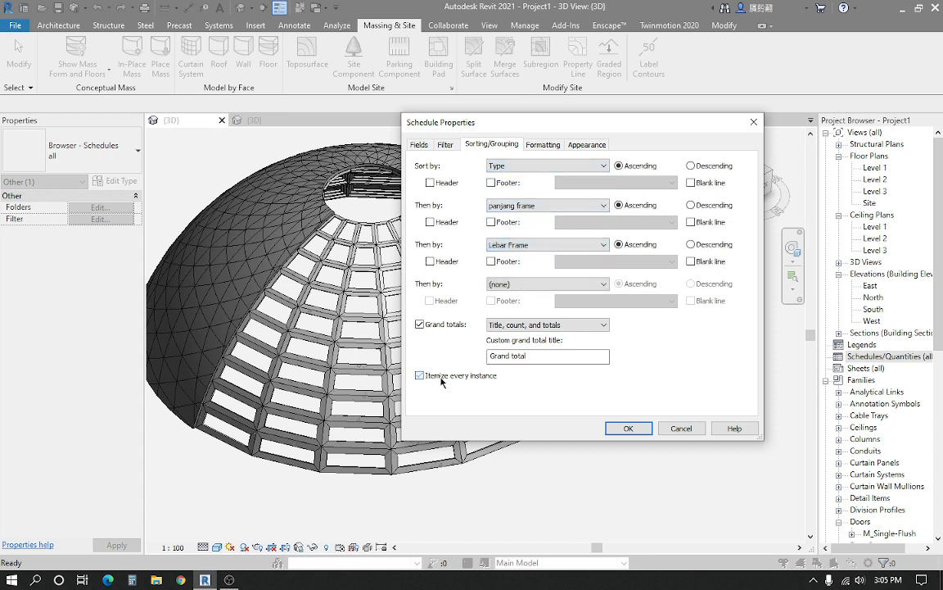
# Set the Count field's formatting to Calculate totals
pyautogui.click(543, 144)
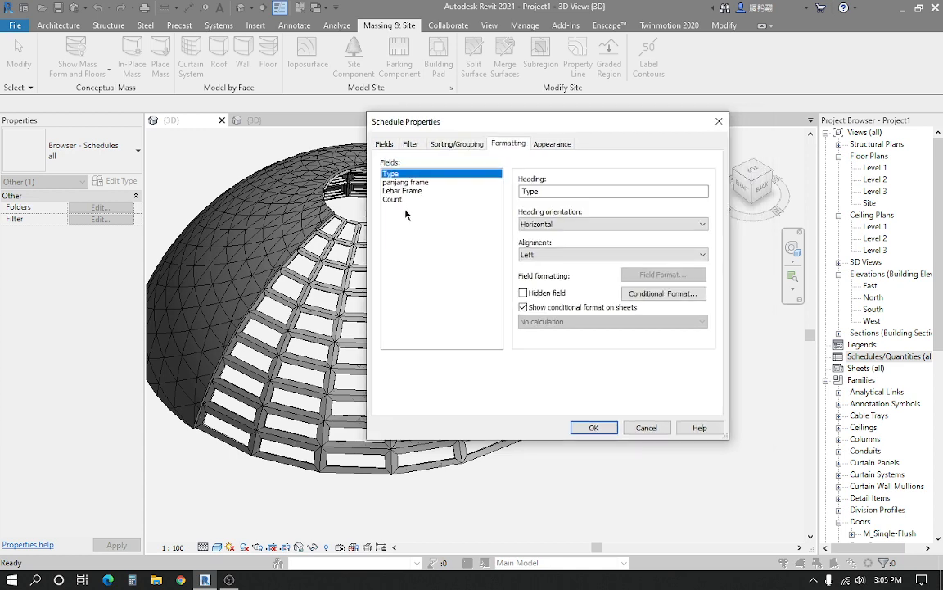
pyautogui.click(393, 199)
pyautogui.click(532, 322)
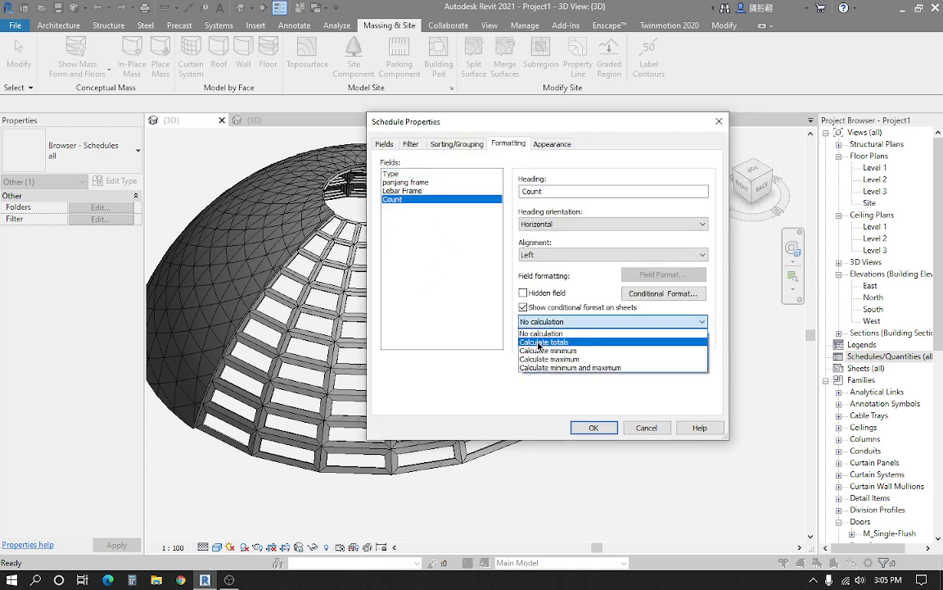
pyautogui.click(545, 342)
pyautogui.moveTo(426, 128); pyautogui.dragTo(408, 127)
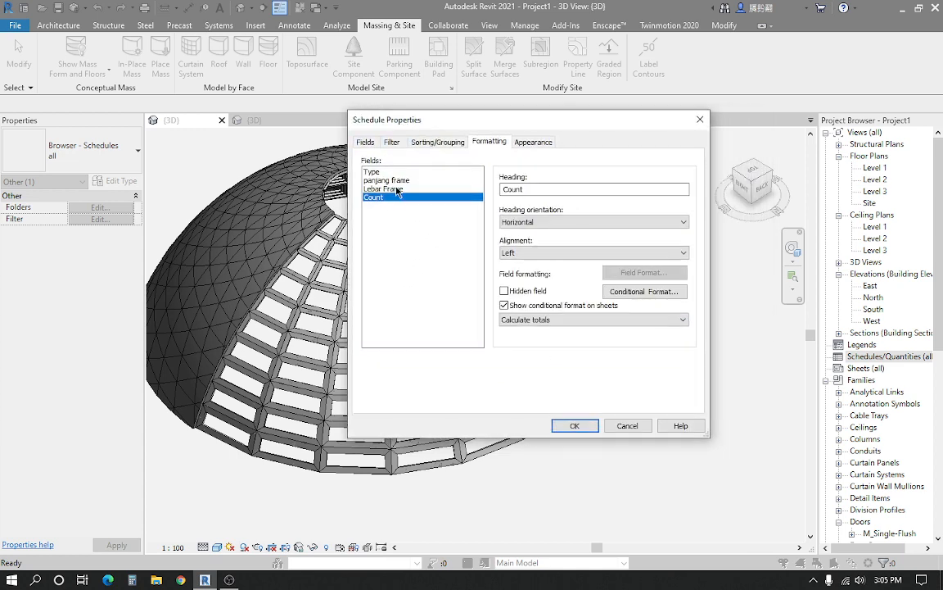
# Set the panjang frame and Lebar Frame fields to Calculate totals and generate the schedule
pyautogui.click(385, 181)
pyautogui.click(524, 319)
pyautogui.click(523, 341)
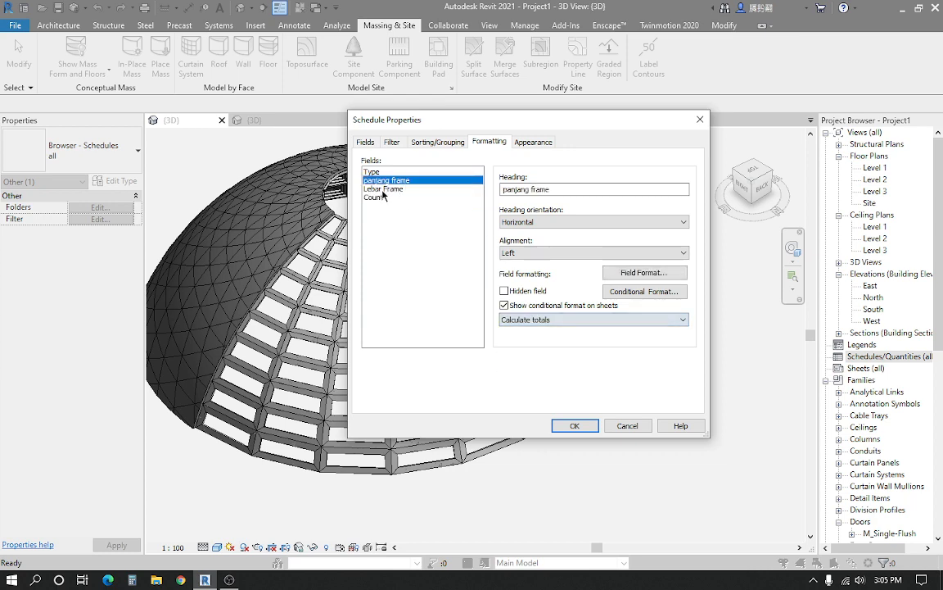
pyautogui.click(383, 189)
pyautogui.click(594, 319)
pyautogui.click(533, 340)
pyautogui.moveTo(473, 132); pyautogui.dragTo(443, 127)
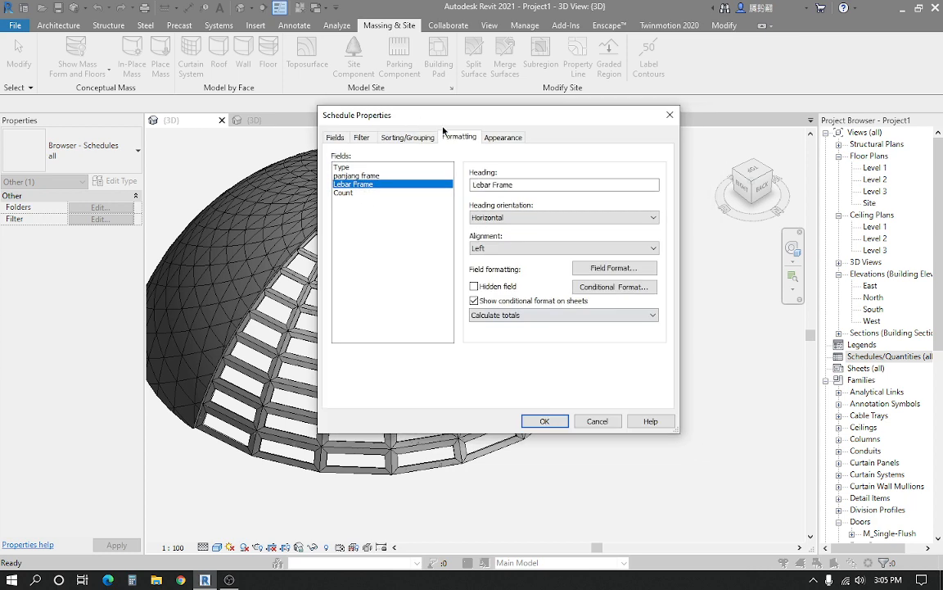
pyautogui.click(542, 420)
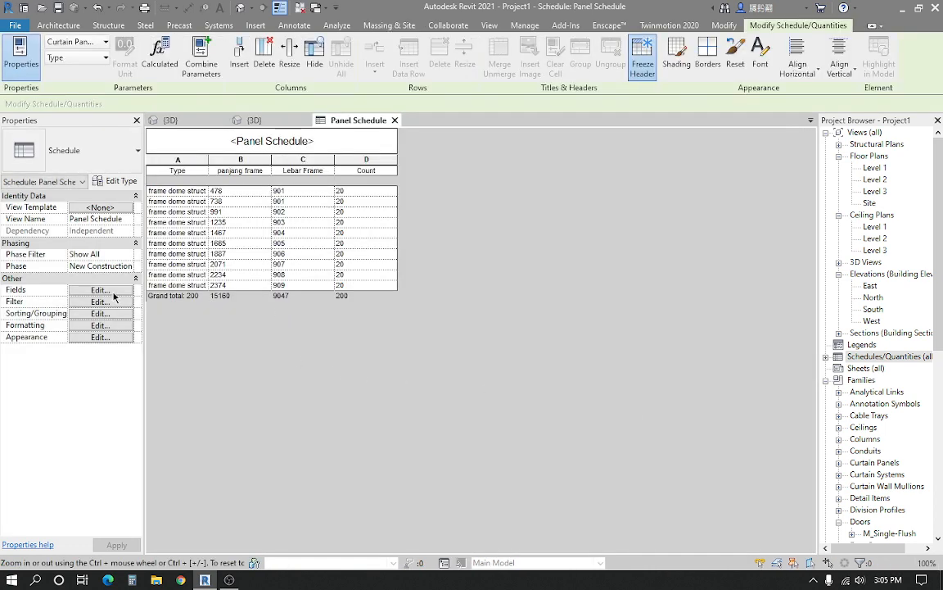
# Override the project settings for the panjang frame field's format with 1 decimal place and the cm unit symbol
pyautogui.click(100, 290)
pyautogui.click(457, 136)
pyautogui.moveTo(451, 117); pyautogui.dragTo(439, 117)
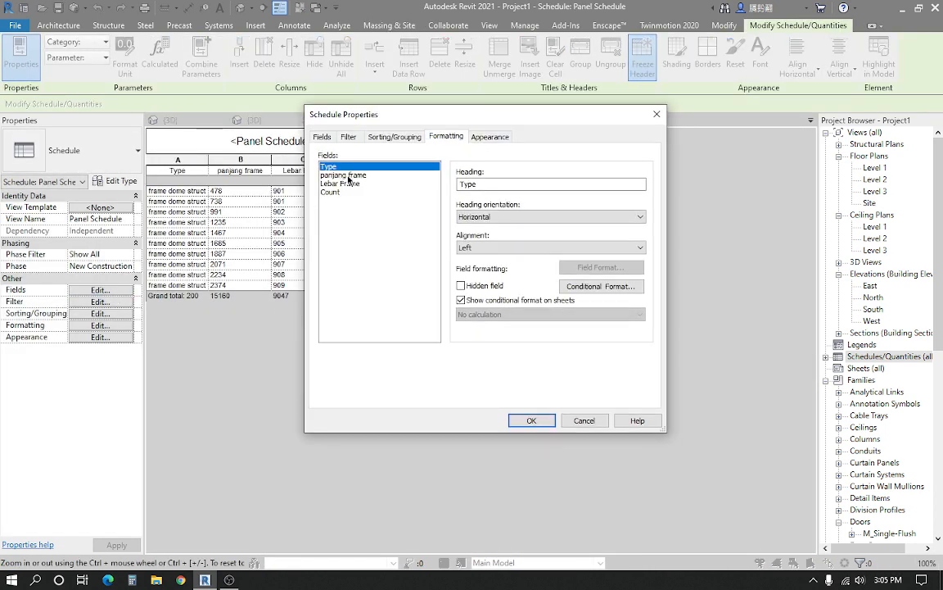
pyautogui.click(346, 175)
pyautogui.moveTo(344, 119); pyautogui.dragTo(401, 116)
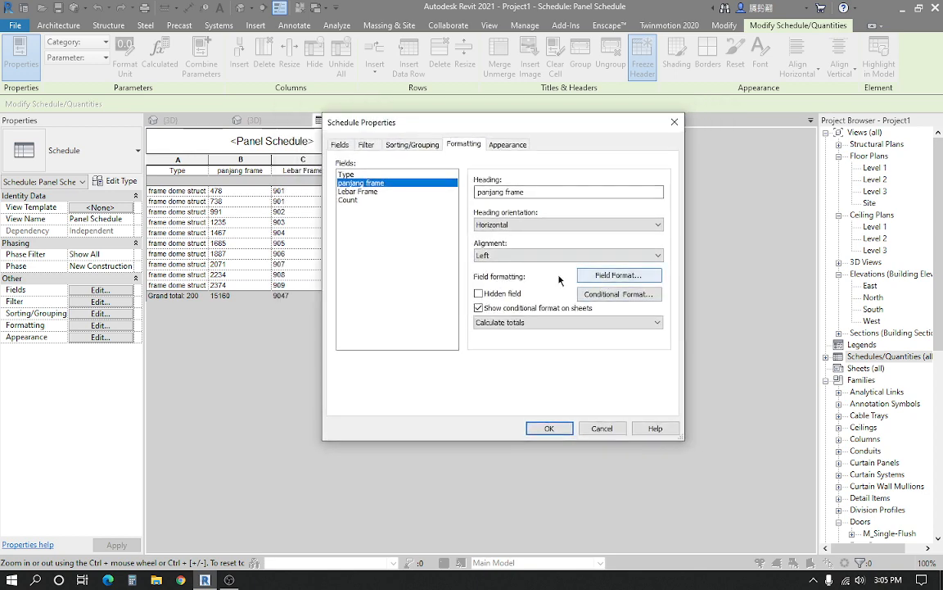
pyautogui.click(616, 276)
pyautogui.click(382, 128)
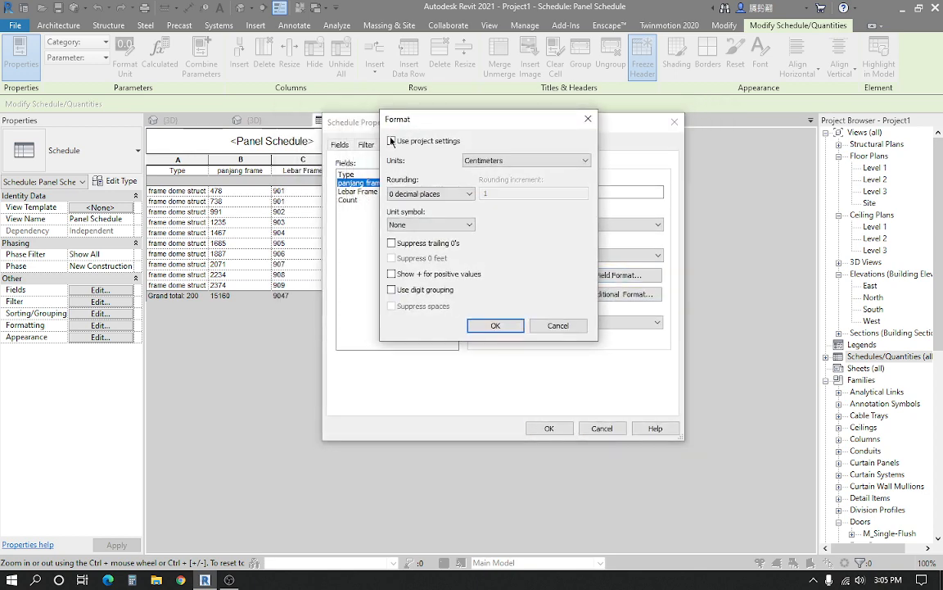
pyautogui.click(432, 194)
pyautogui.click(412, 239)
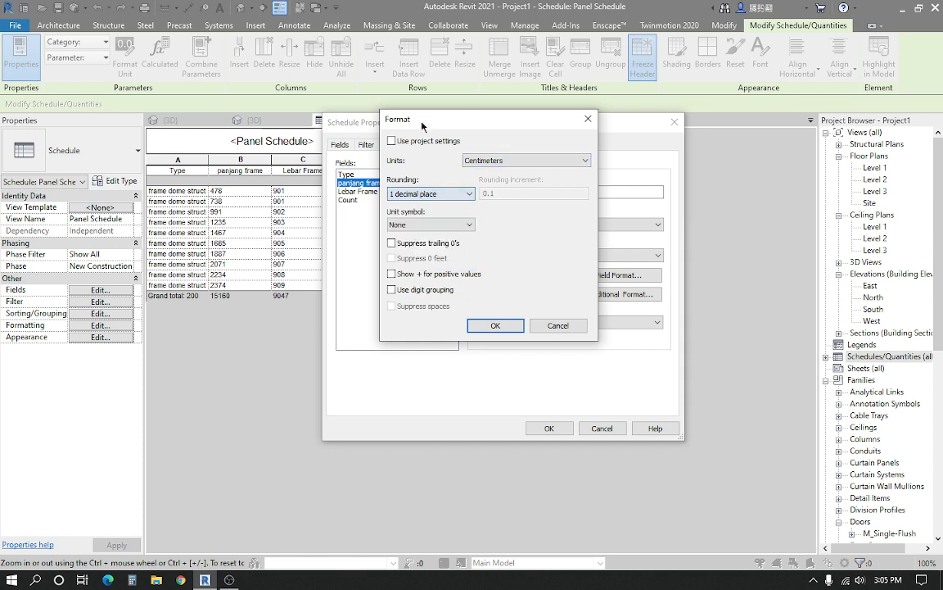
pyautogui.click(445, 224)
pyautogui.click(434, 236)
pyautogui.click(507, 326)
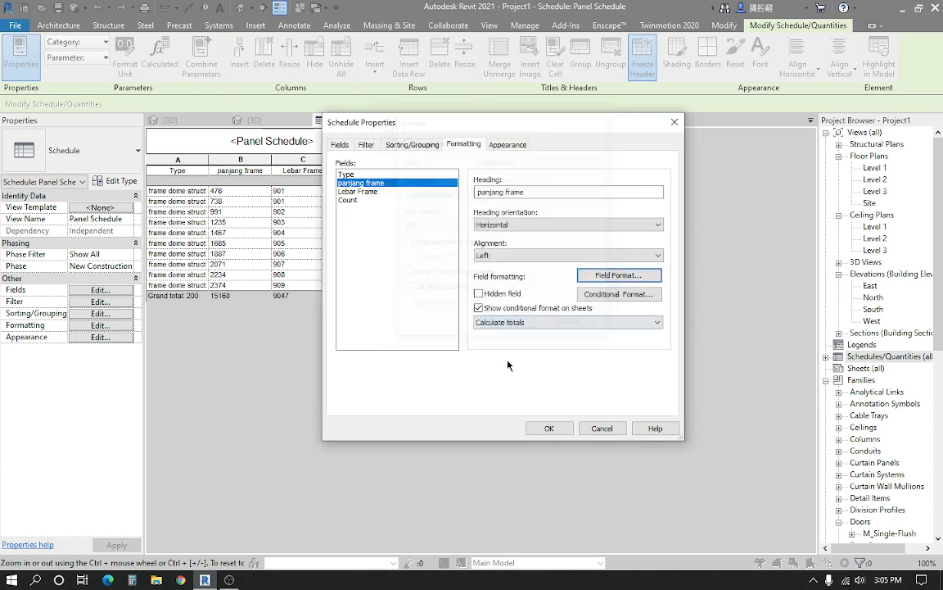
# Give the Lebar Frame field its own format with 1 decimal place and the cm symbol, and apply the schedule changes
pyautogui.click(358, 191)
pyautogui.click(611, 275)
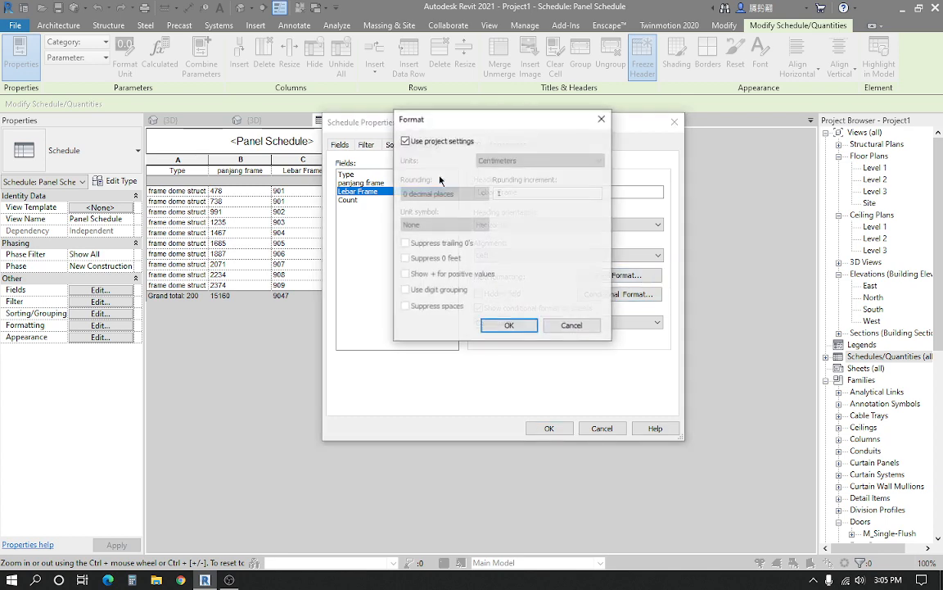
pyautogui.click(434, 142)
pyautogui.click(443, 194)
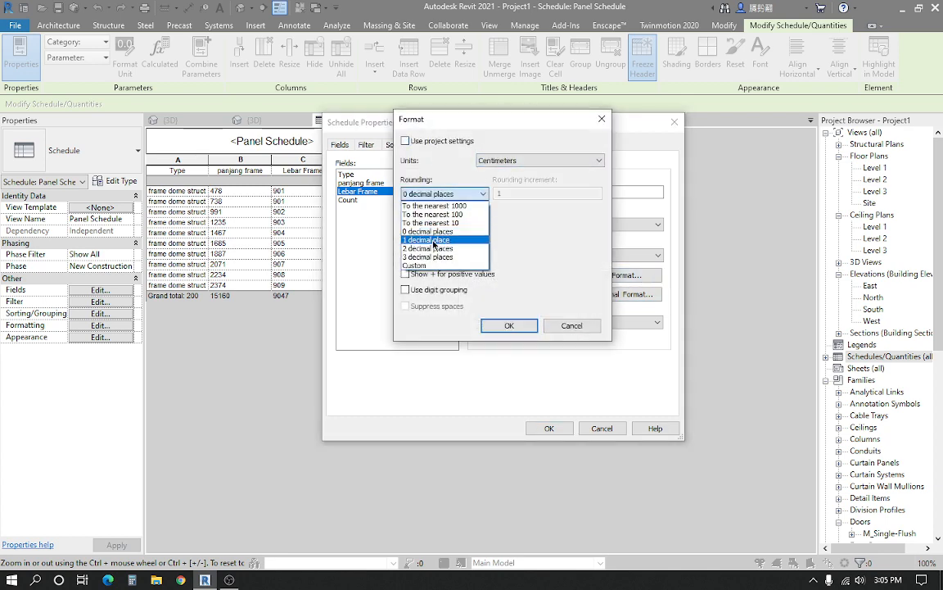
pyautogui.click(436, 244)
pyautogui.click(446, 226)
pyautogui.click(422, 238)
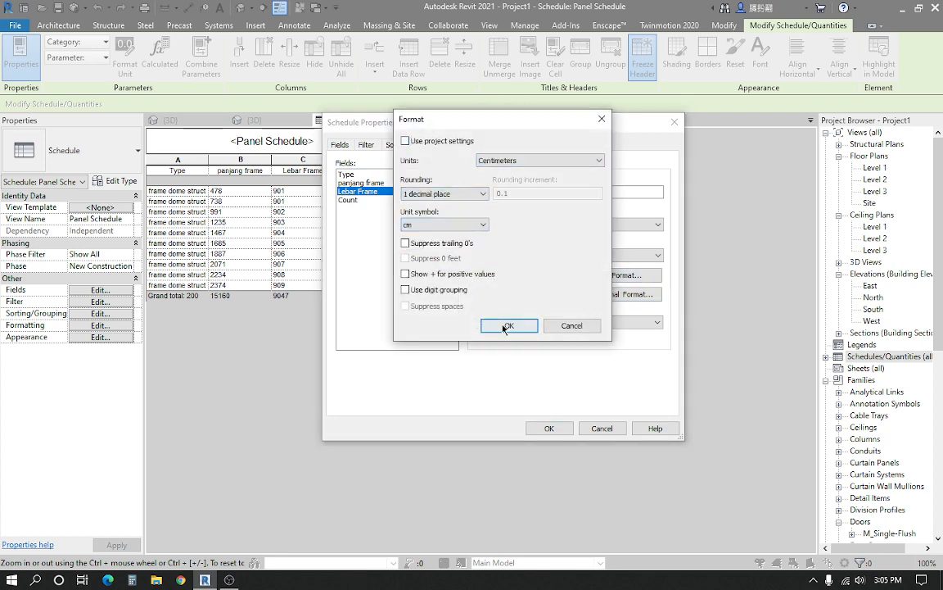
pyautogui.click(508, 326)
pyautogui.click(550, 429)
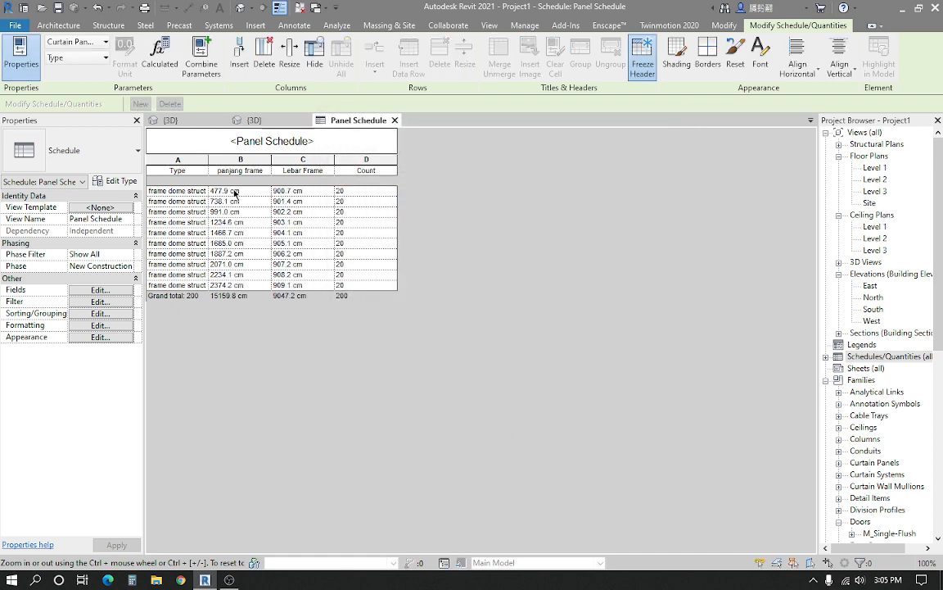
# Center the contents of all Panel Schedule columns horizontally and widen the Type and panjang frame columns
pyautogui.moveTo(171, 159); pyautogui.dragTo(385, 293)
pyautogui.click(797, 59)
pyautogui.click(791, 124)
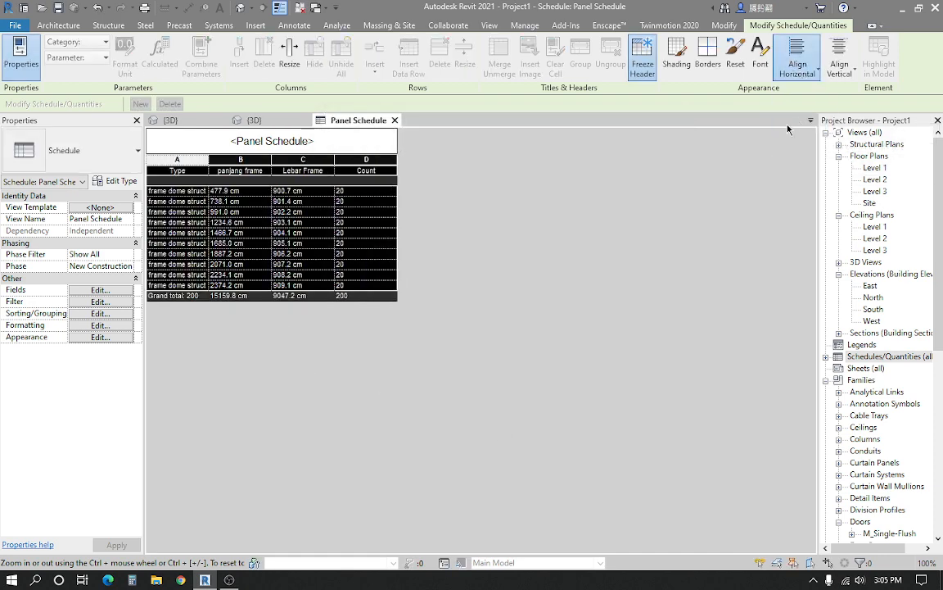
pyautogui.click(240, 158)
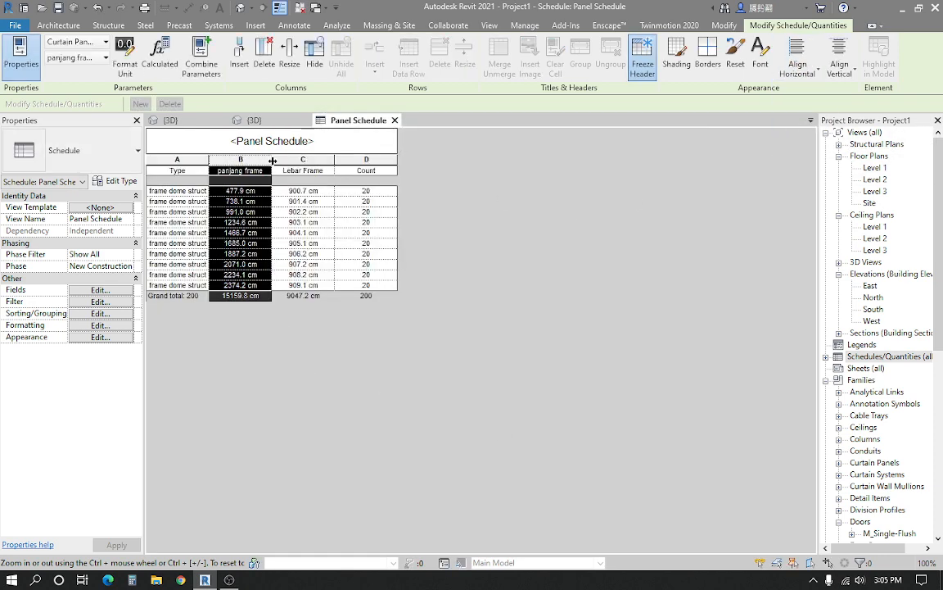
pyautogui.moveTo(273, 160); pyautogui.dragTo(303, 161)
pyautogui.moveTo(208, 159); pyautogui.dragTo(234, 159)
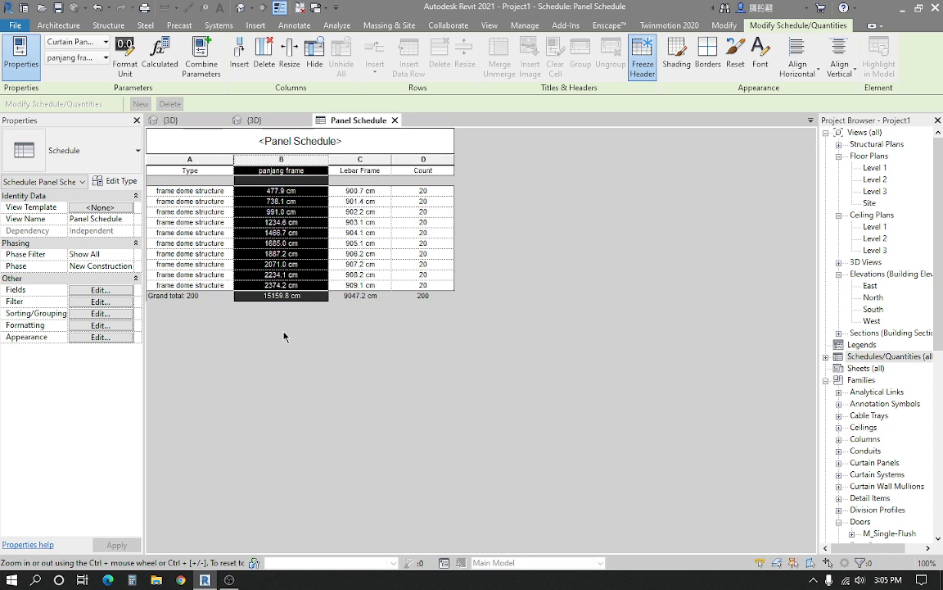
pyautogui.click(359, 159)
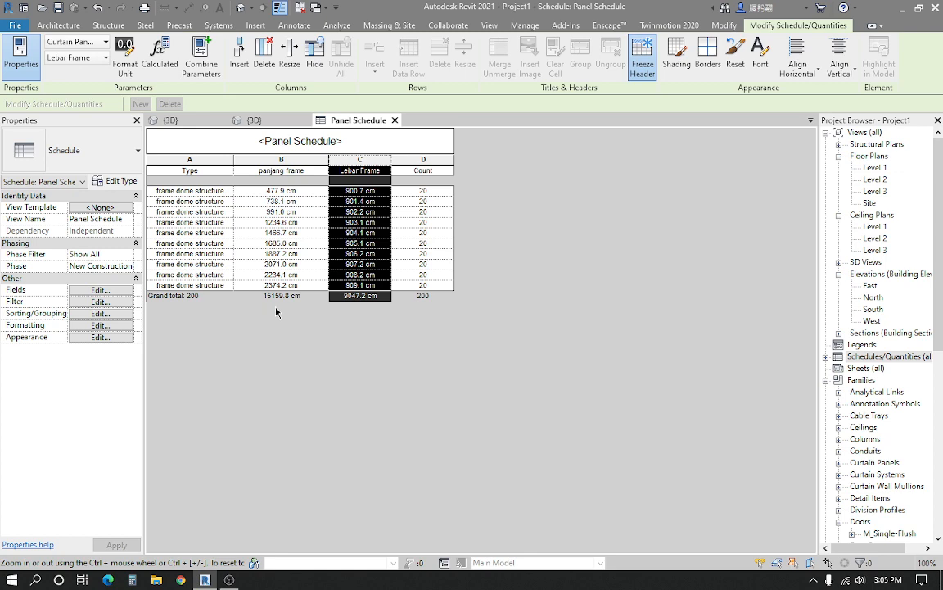
# Change the panjang frame field's format units to Meters
pyautogui.click(100, 290)
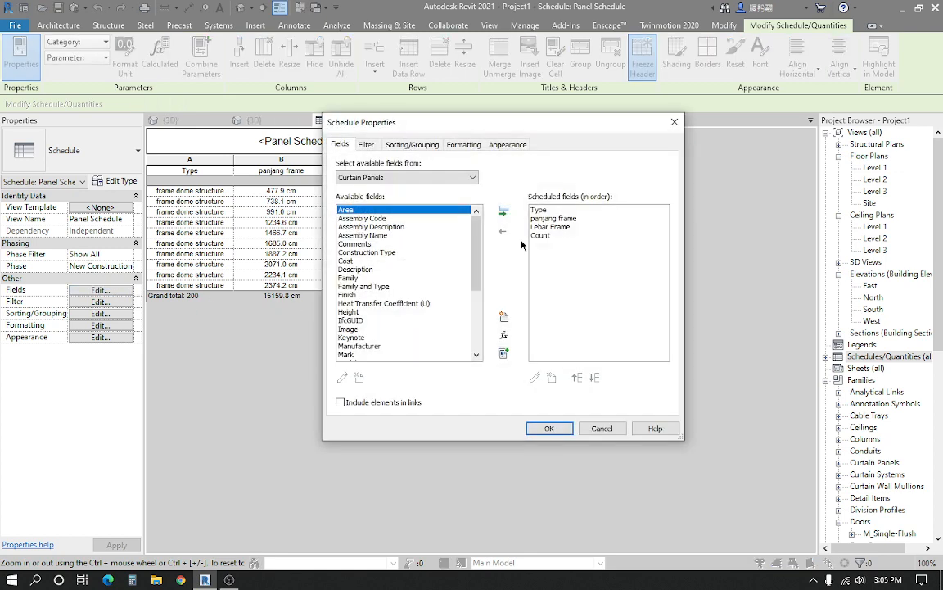
pyautogui.click(463, 144)
pyautogui.moveTo(442, 122); pyautogui.dragTo(449, 124)
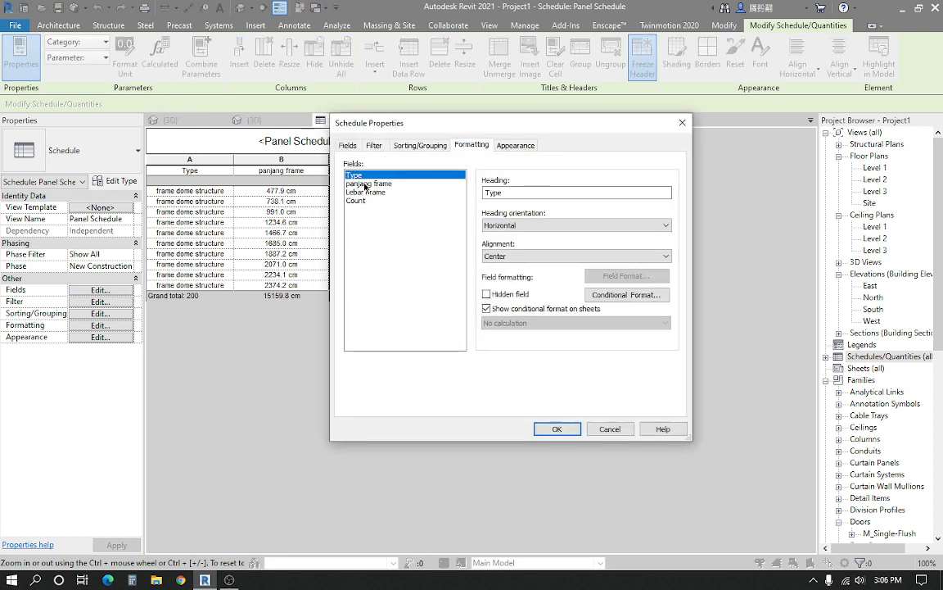
pyautogui.click(366, 185)
pyautogui.click(628, 276)
pyautogui.click(510, 160)
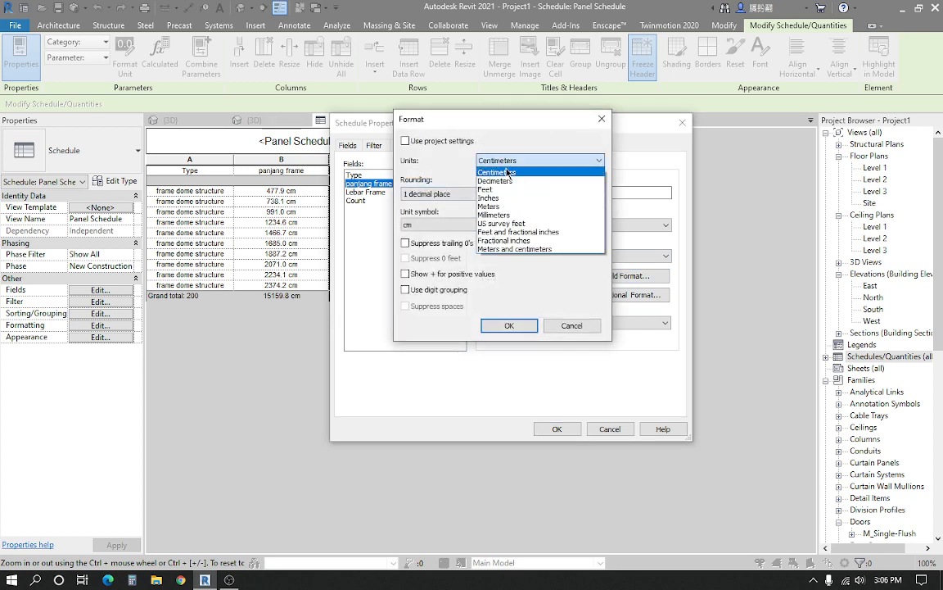
pyautogui.click(491, 207)
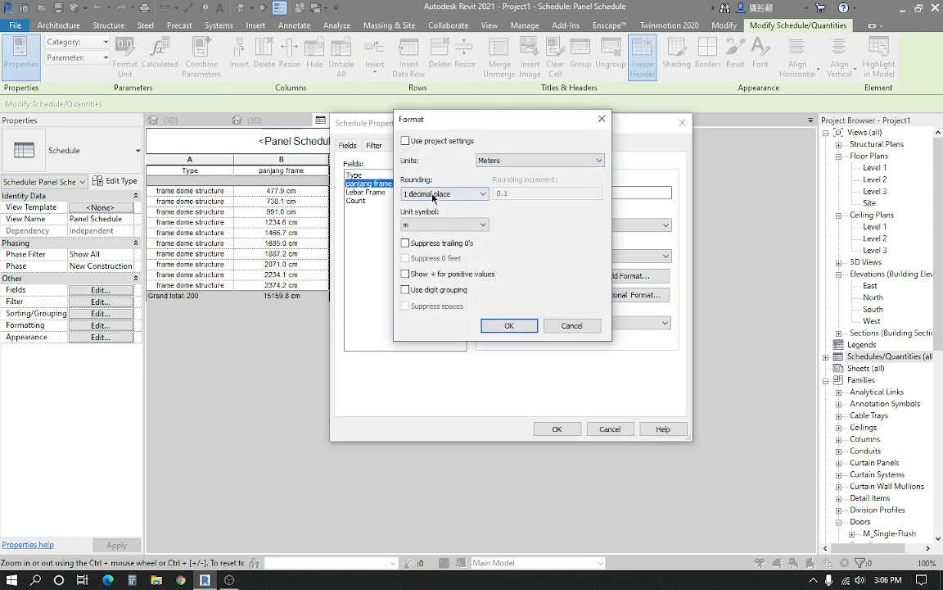
pyautogui.click(508, 325)
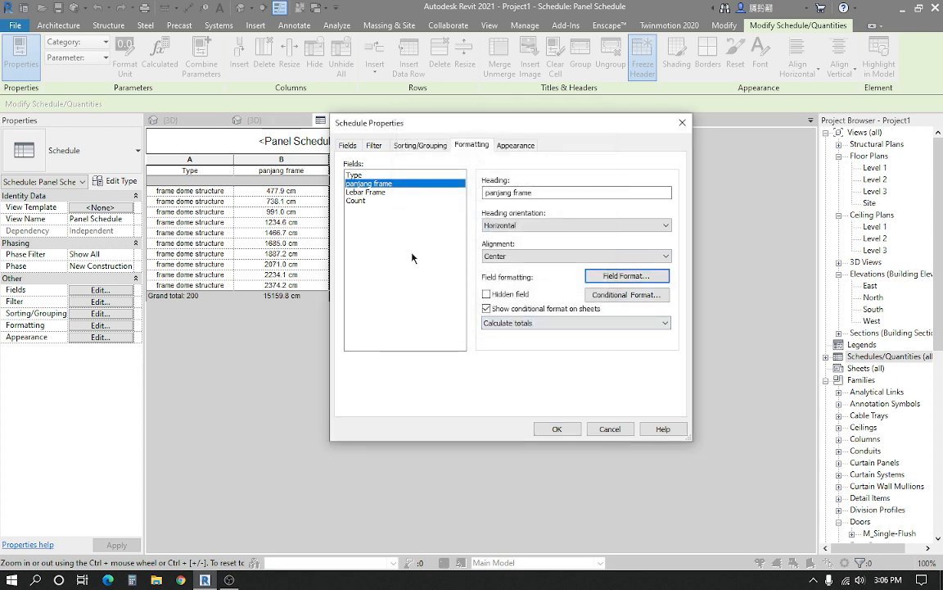
# Change the Lebar Frame field's format units to Meters and apply the schedule properties
pyautogui.click(396, 192)
pyautogui.click(628, 276)
pyautogui.click(509, 161)
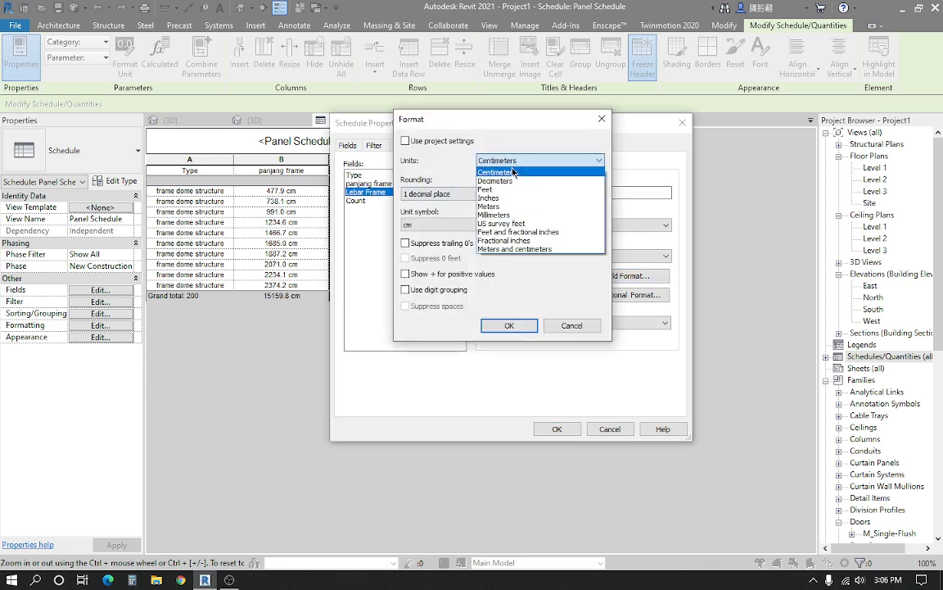
pyautogui.click(491, 207)
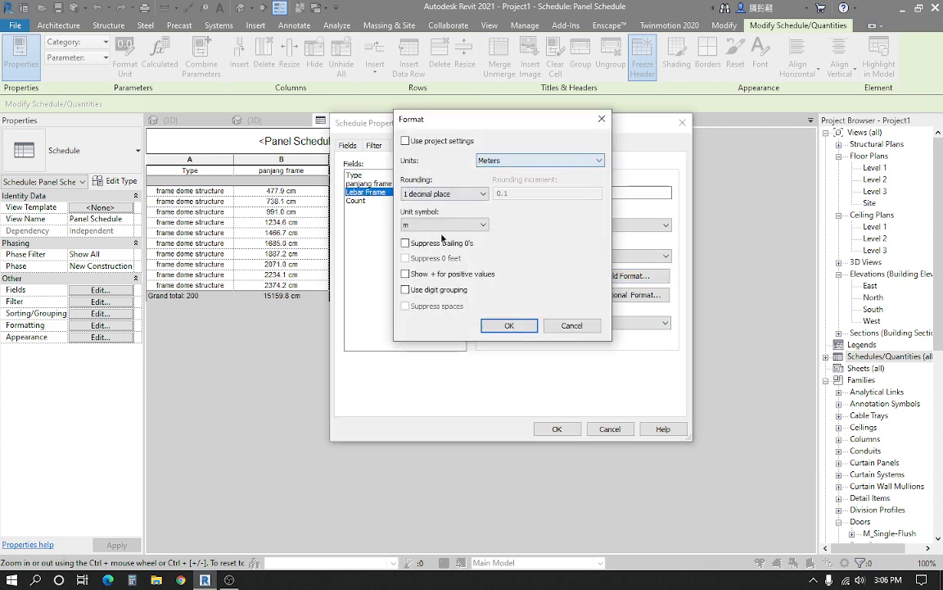
pyautogui.click(509, 325)
pyautogui.click(557, 429)
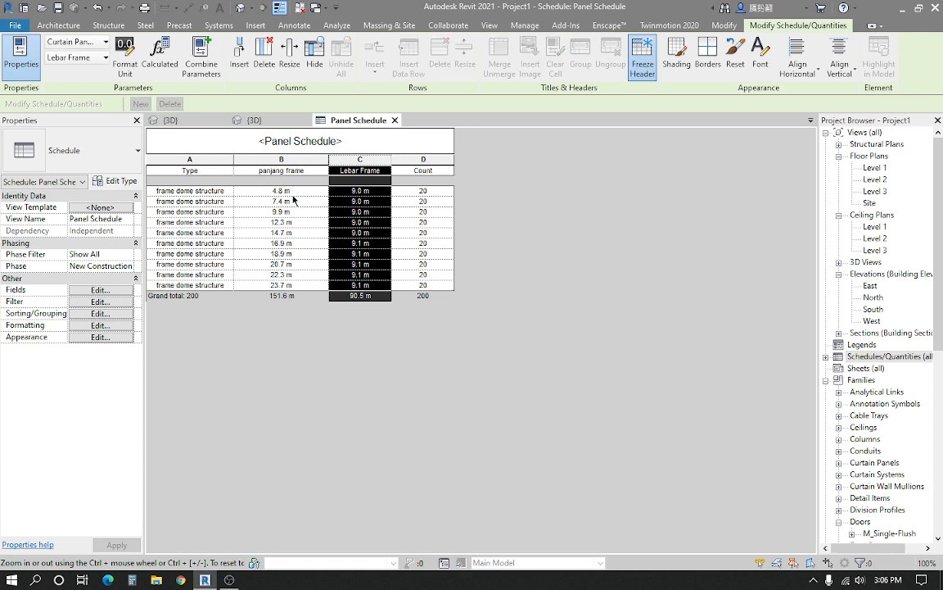
# Review the Type, panjang frame, Lebar Frame and Count columns of the Panel Schedule
pyautogui.click(281, 160)
pyautogui.click(352, 160)
pyautogui.click(259, 160)
pyautogui.click(205, 161)
pyautogui.click(281, 160)
pyautogui.click(360, 160)
pyautogui.click(433, 161)
pyautogui.click(361, 160)
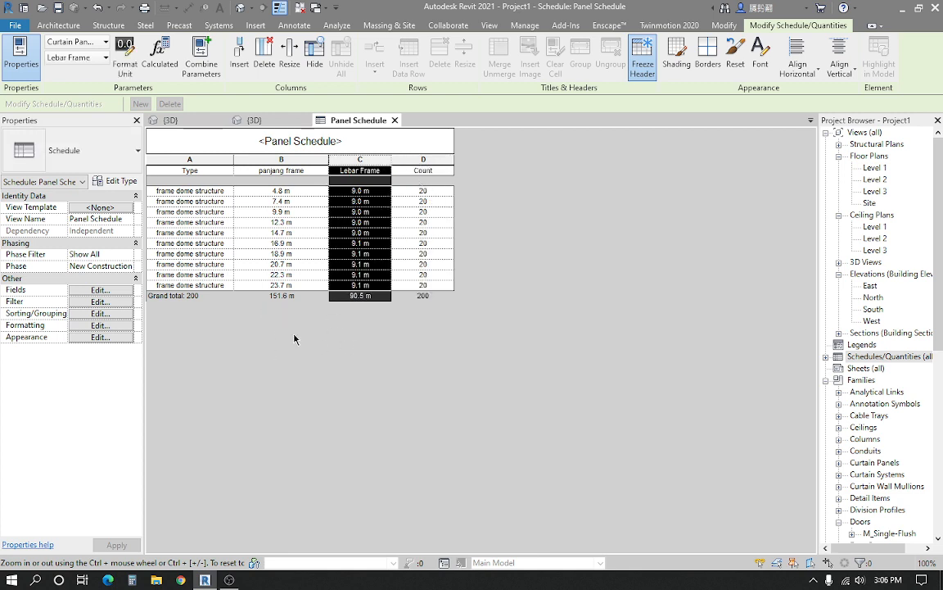
# Switch to the frame dome structure family's 3D view and close the inactive views
pyautogui.click(192, 121)
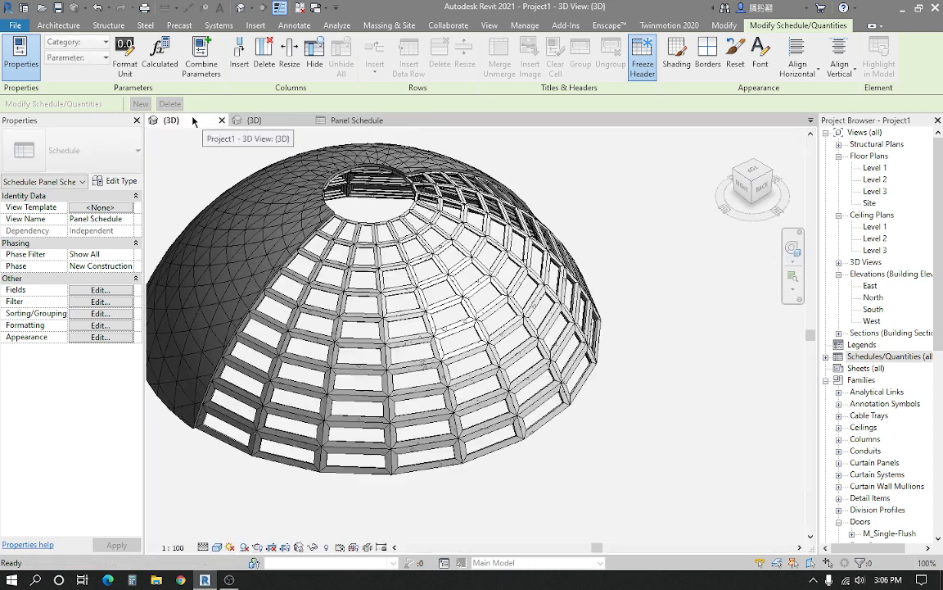
pyautogui.click(260, 120)
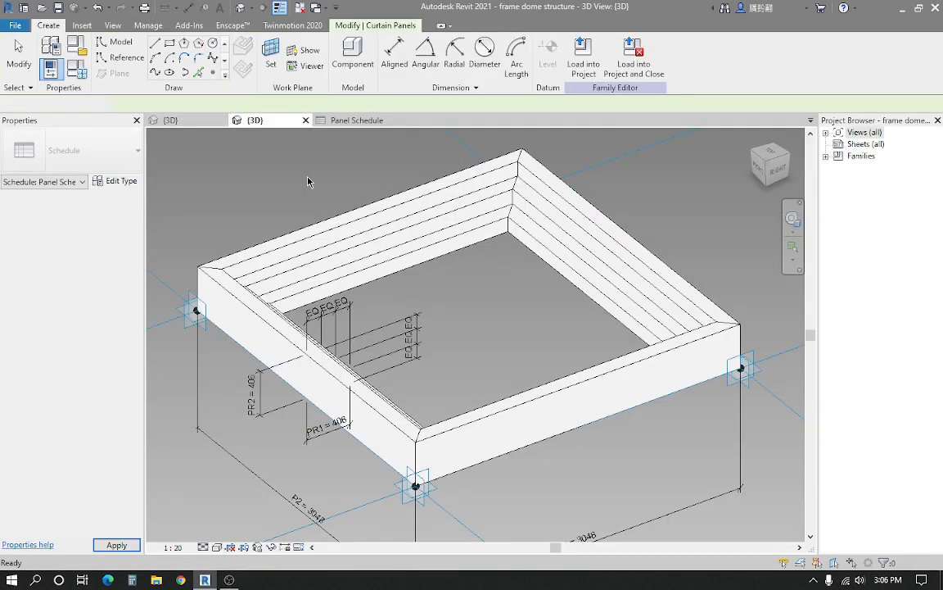
pyautogui.moveTo(457, 345)
pyautogui.mouseDown(button='middle')
pyautogui.moveTo(468, 325)
pyautogui.moveTo(457, 325)
pyautogui.mouseUp(button='middle')
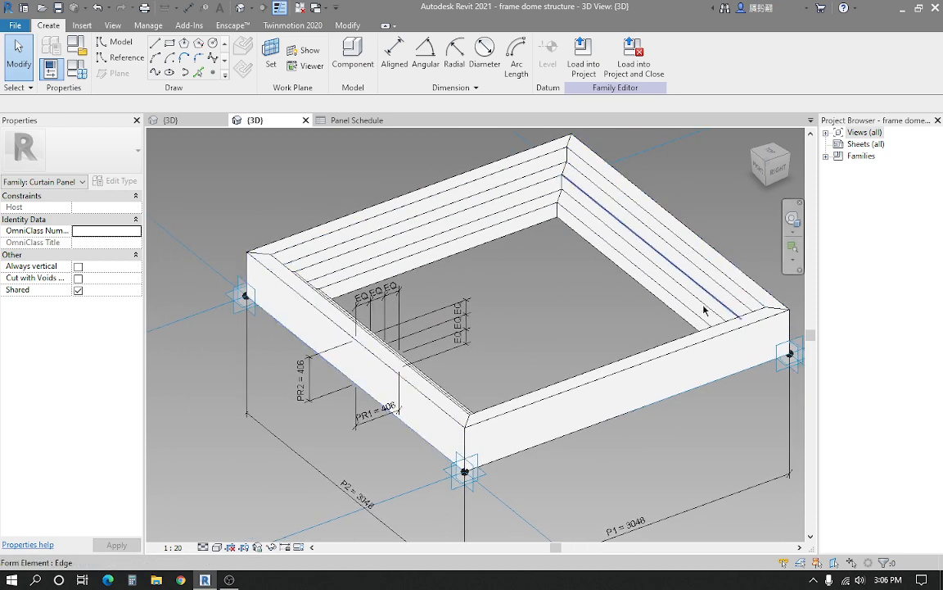
pyautogui.scroll(-2, 565, 274)
pyautogui.scroll(2, 425, 278)
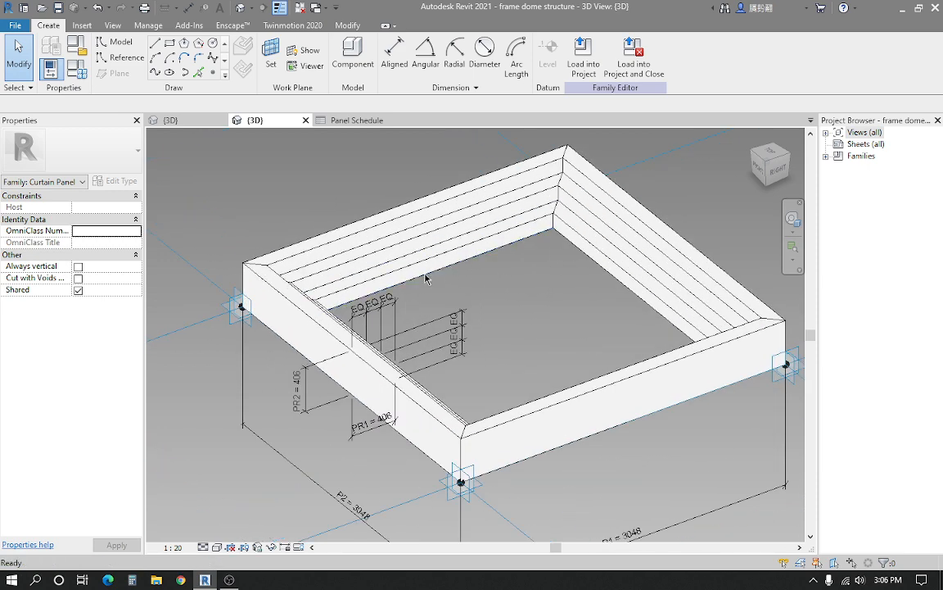
pyautogui.click(298, 11)
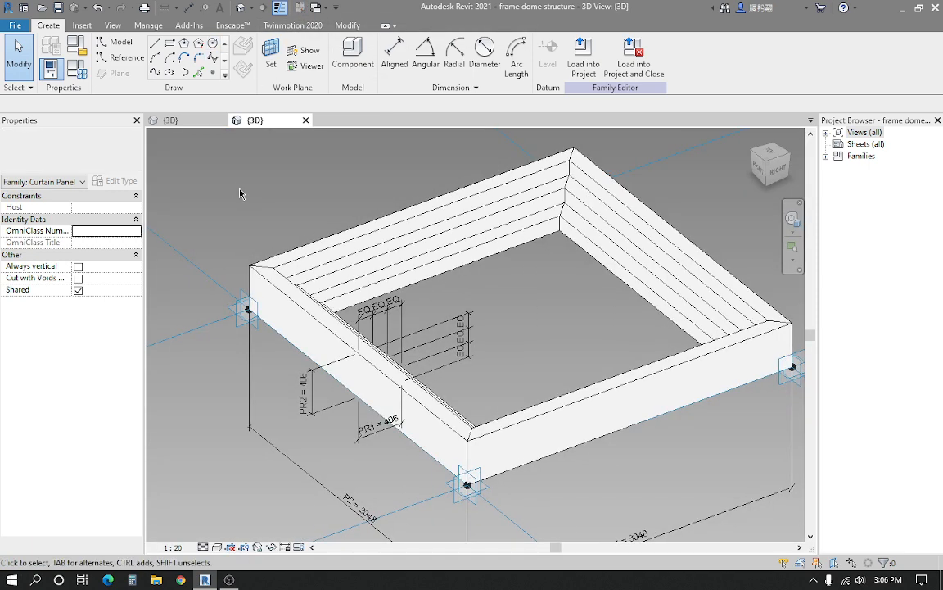
# Create a shared parameter named total frame of type Number in the dimensi frame group
pyautogui.click(137, 26)
pyautogui.click(148, 53)
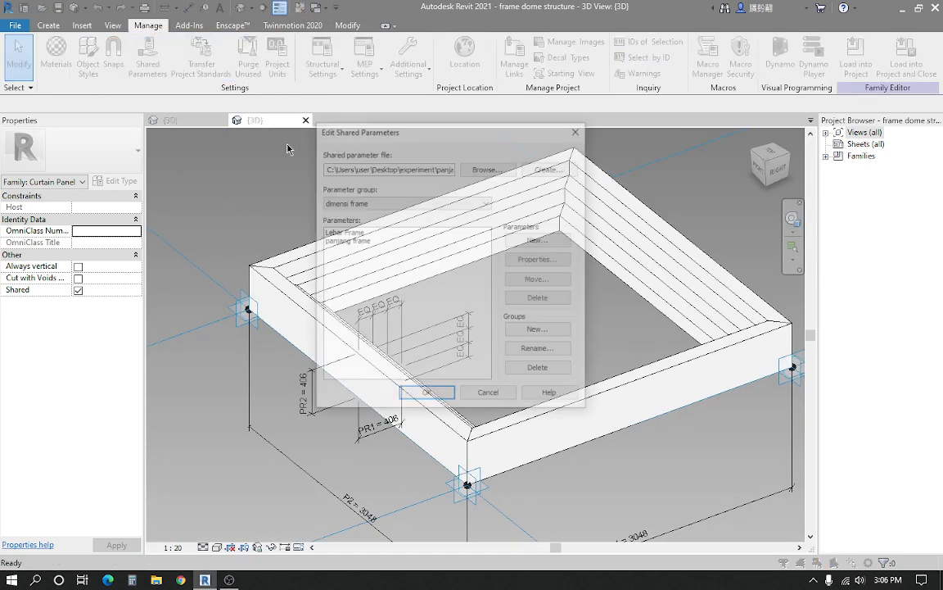
pyautogui.click(514, 237)
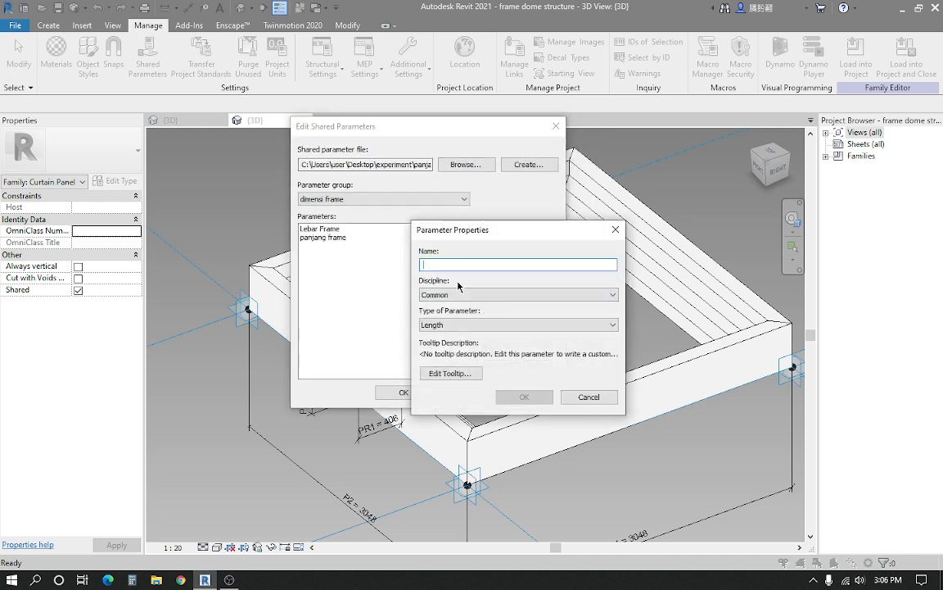
pyautogui.write('total frame')
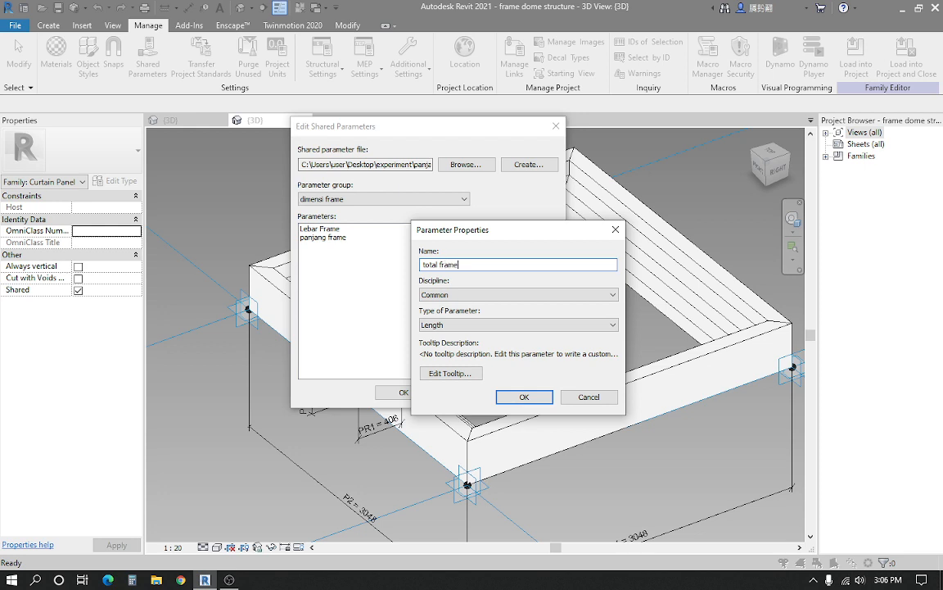
pyautogui.click(455, 325)
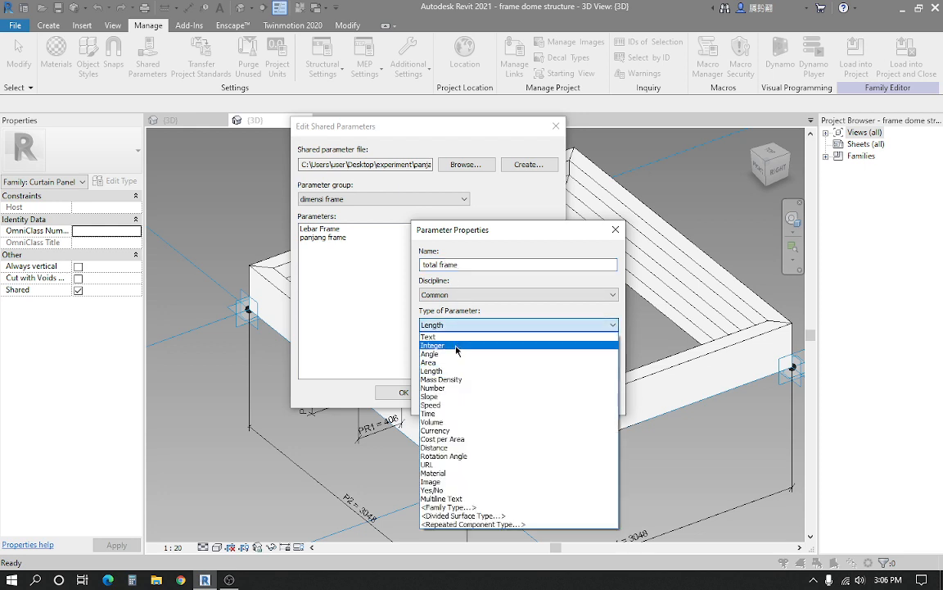
pyautogui.click(438, 387)
pyautogui.click(514, 397)
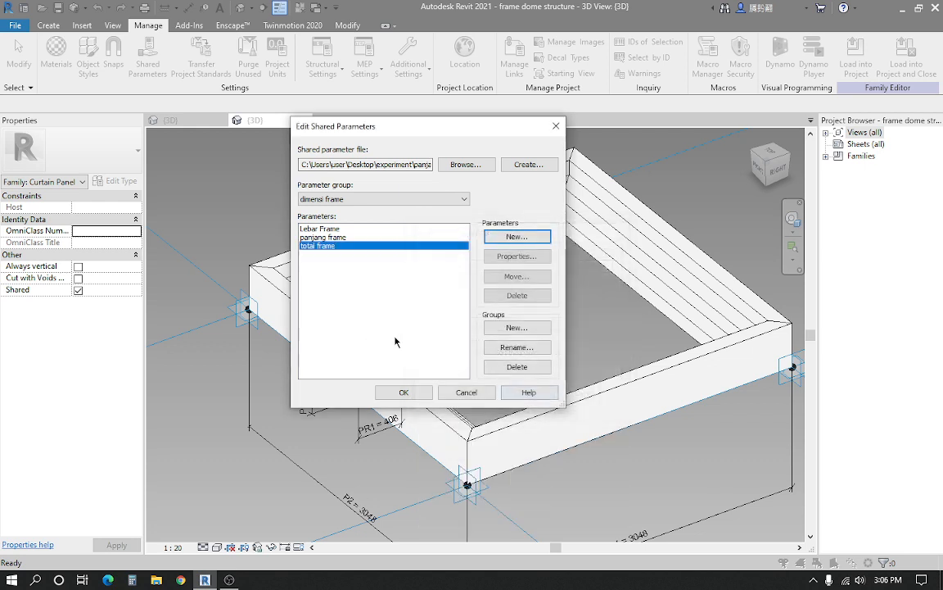
pyautogui.click(401, 392)
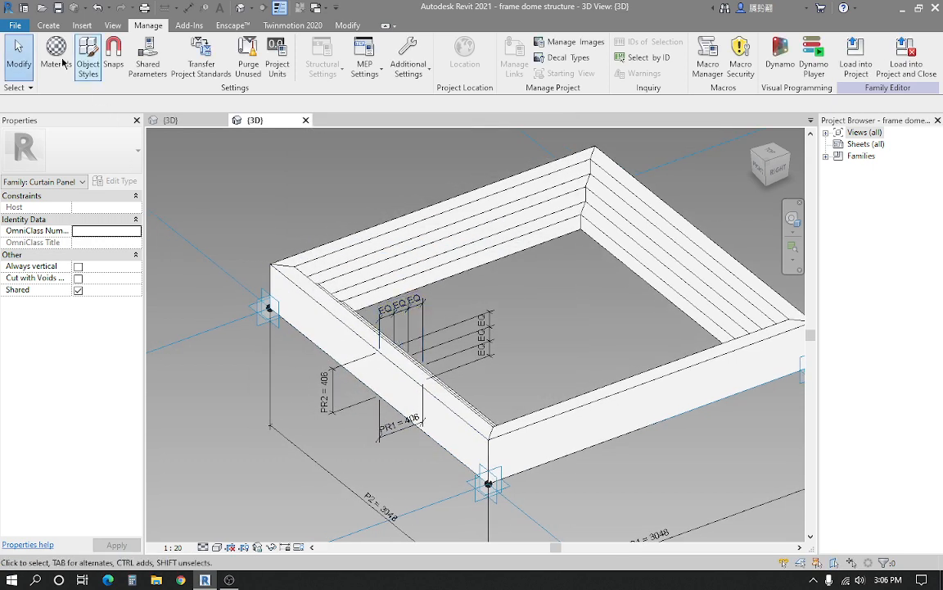
# Add the shared parameter total frame to the panel family as an instance parameter grouped under Other
pyautogui.click(48, 25)
pyautogui.click(74, 67)
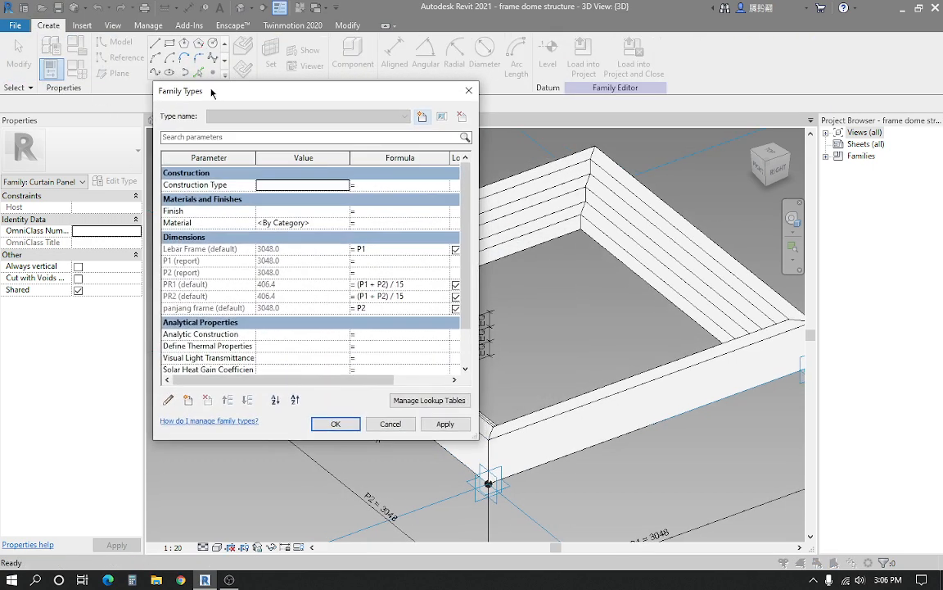
pyautogui.scroll(-2, 184, 264)
pyautogui.scroll(3, 184, 264)
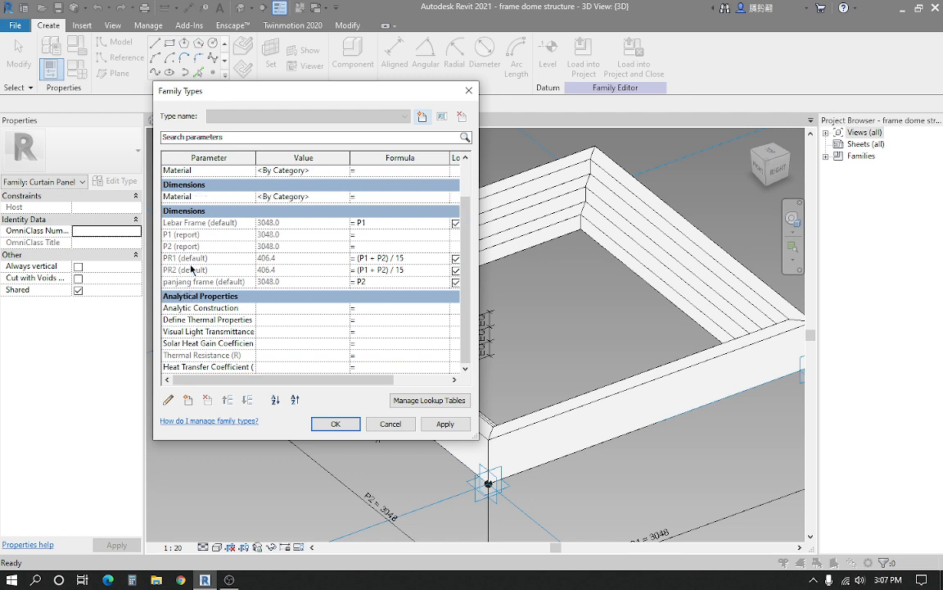
pyautogui.click(187, 400)
pyautogui.click(501, 170)
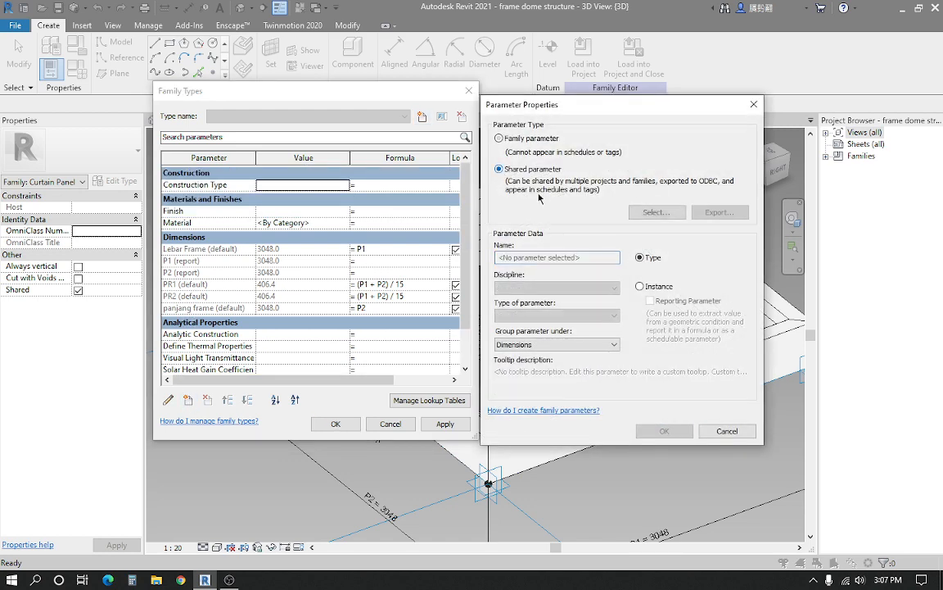
pyautogui.click(656, 212)
pyautogui.click(368, 277)
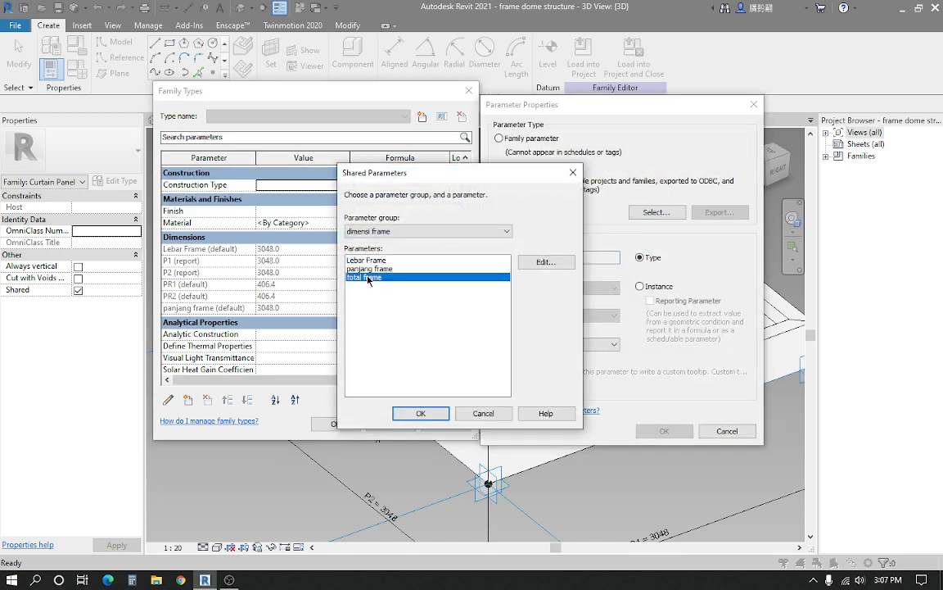
pyautogui.click(421, 413)
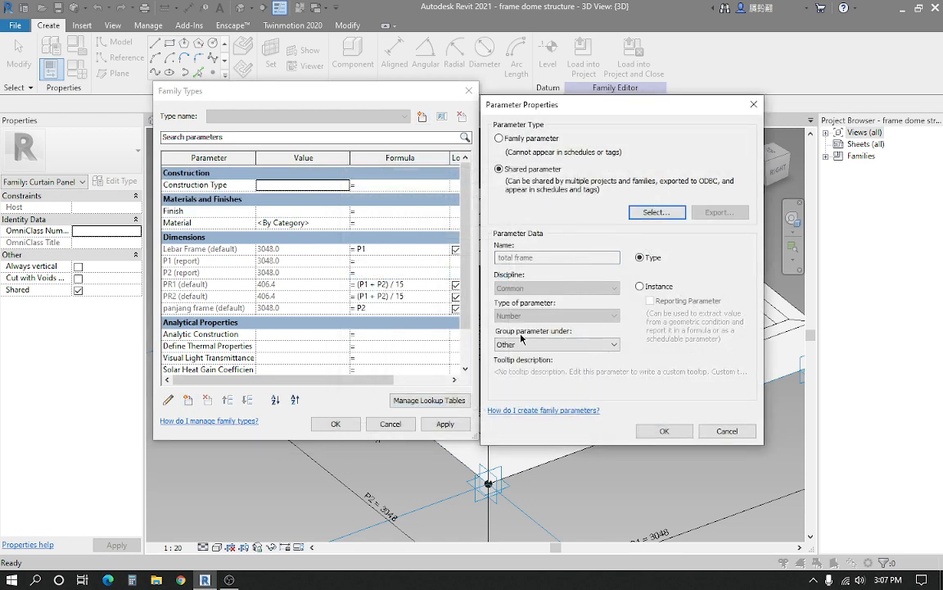
pyautogui.click(655, 288)
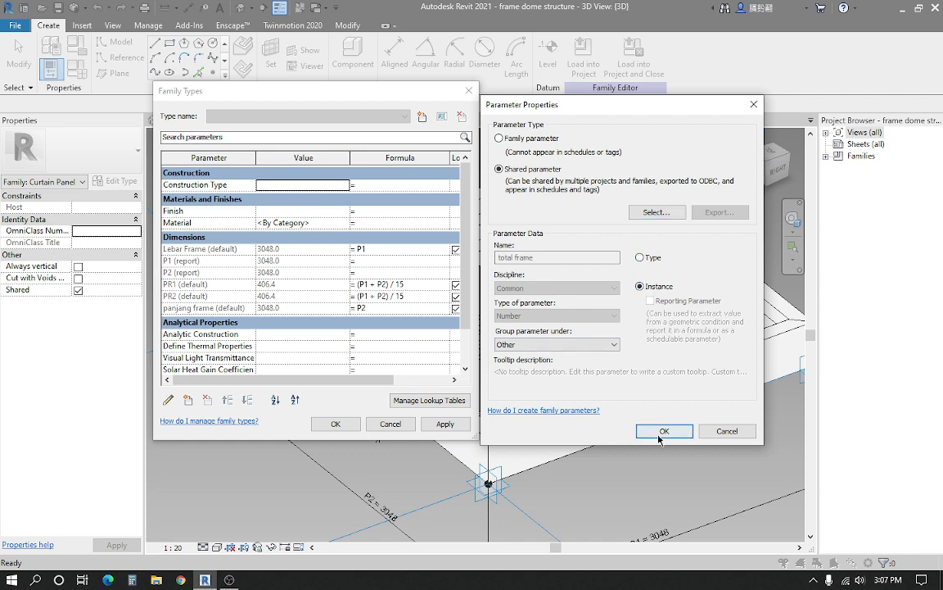
pyautogui.click(665, 431)
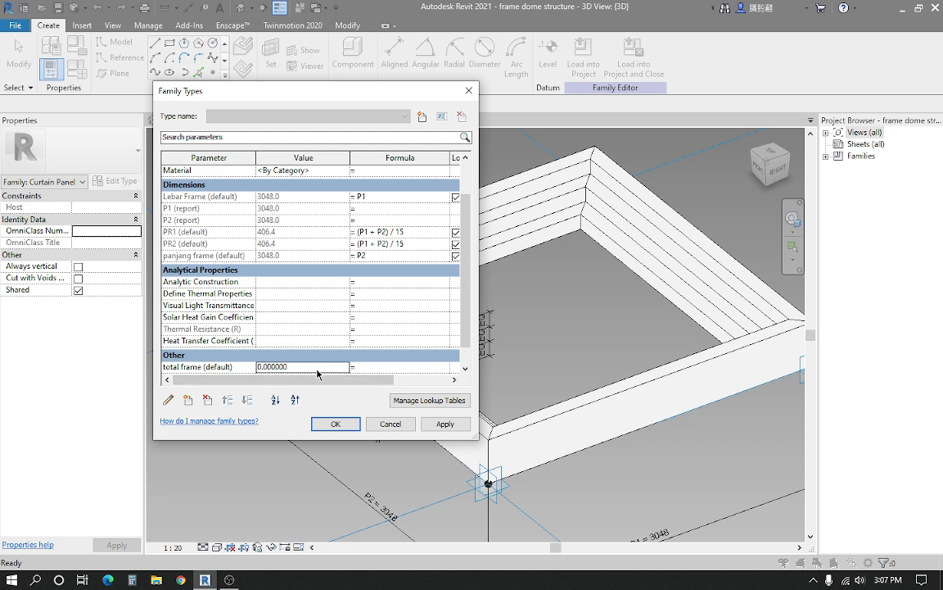
# Set the total frame parameter's formula to 4 and accept the family types
pyautogui.click(378, 365)
pyautogui.write('4')
pyautogui.click(371, 341)
pyautogui.click(380, 368)
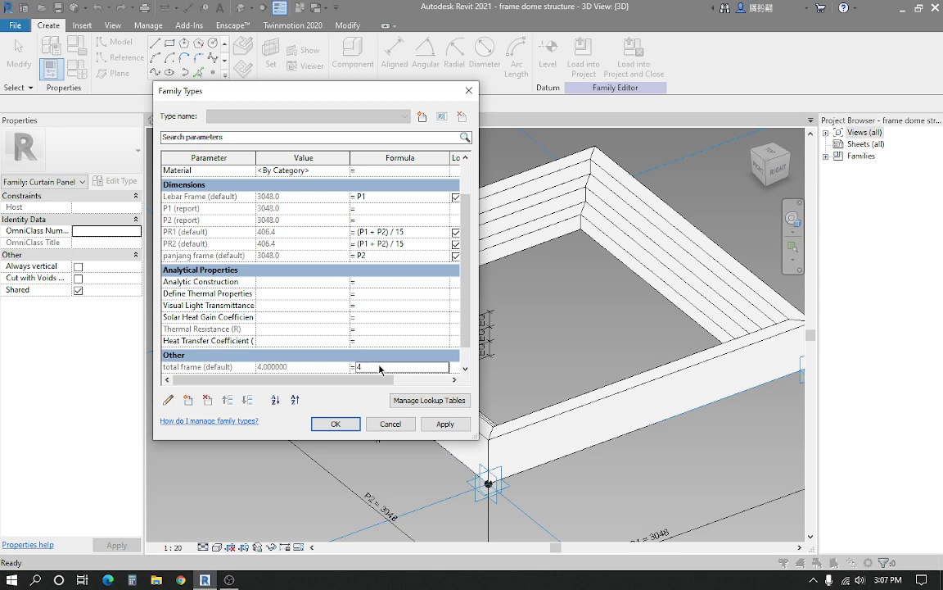
pyautogui.click(377, 343)
pyautogui.moveTo(317, 92); pyautogui.dragTo(331, 92)
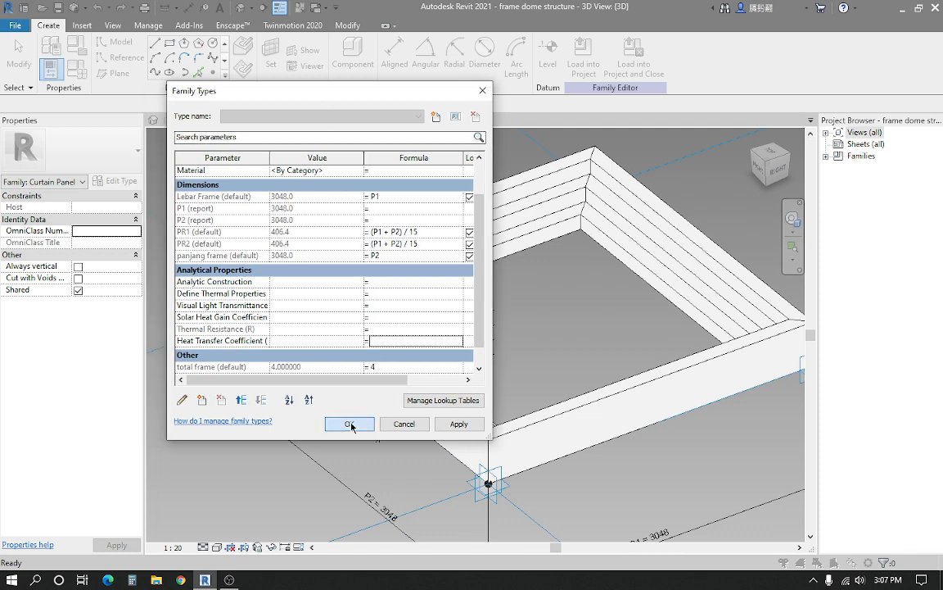
pyautogui.click(349, 424)
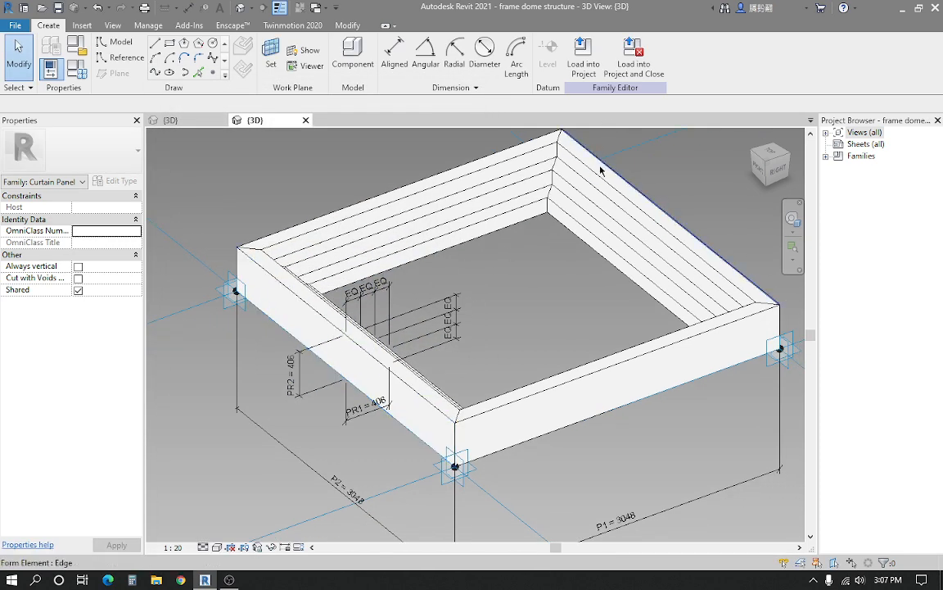
# Load the frame dome structure family into the project, overwriting the existing version and its parameter values
pyautogui.click(583, 62)
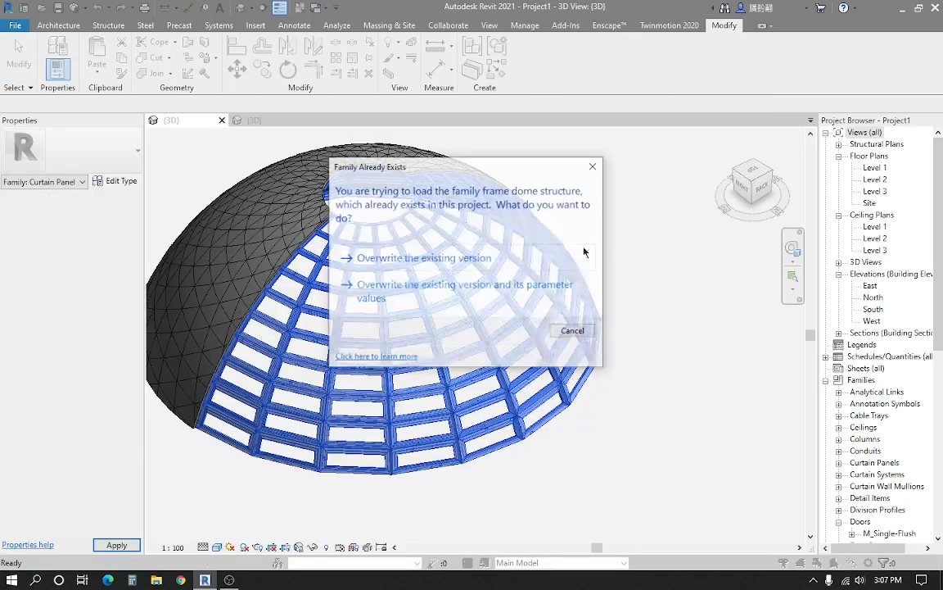
pyautogui.click(360, 283)
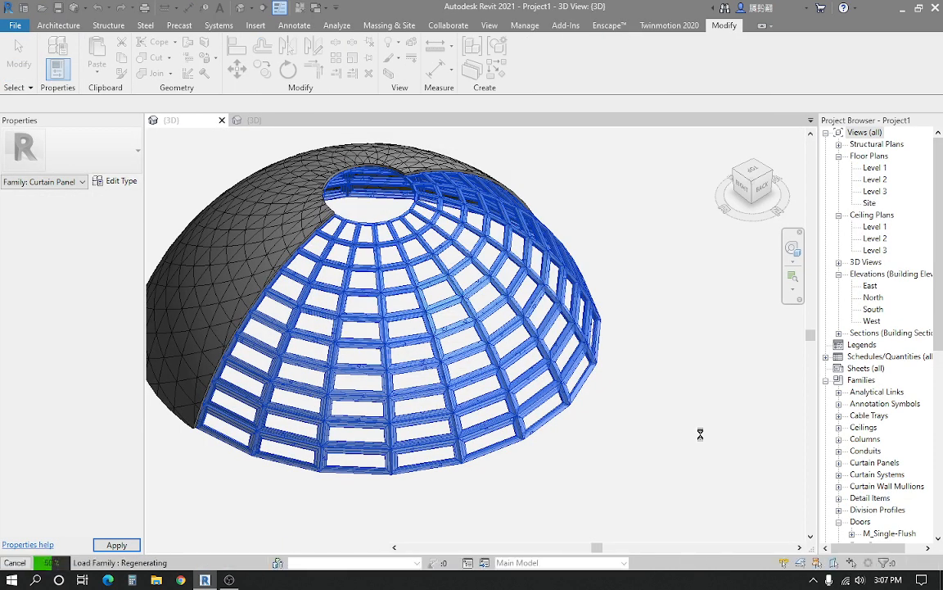
pyautogui.click(631, 390)
pyautogui.scroll(-3, 663, 434)
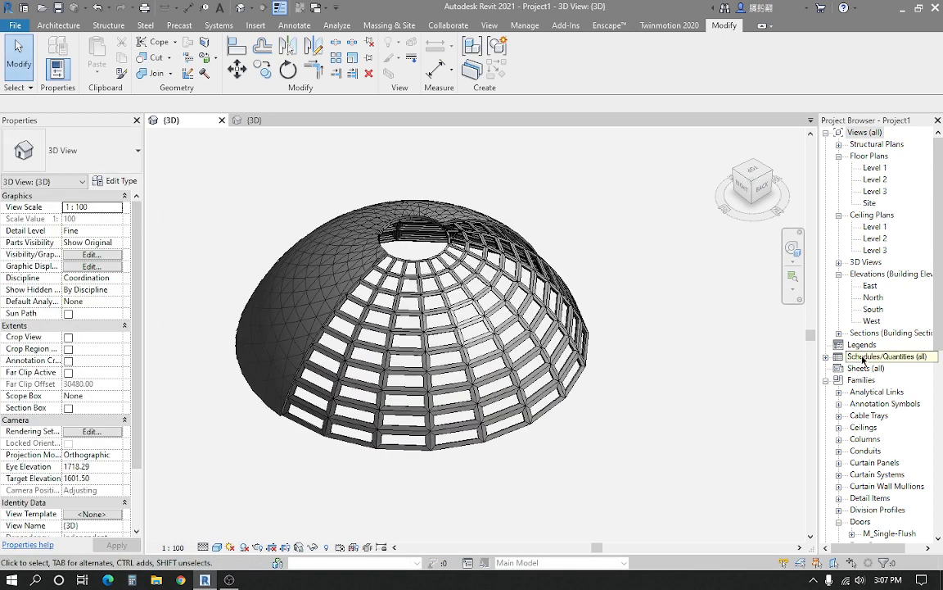
# Open the Panel Schedule to check its current columns
pyautogui.doubleClick(872, 357)
pyautogui.click(873, 368)
pyautogui.doubleClick(873, 369)
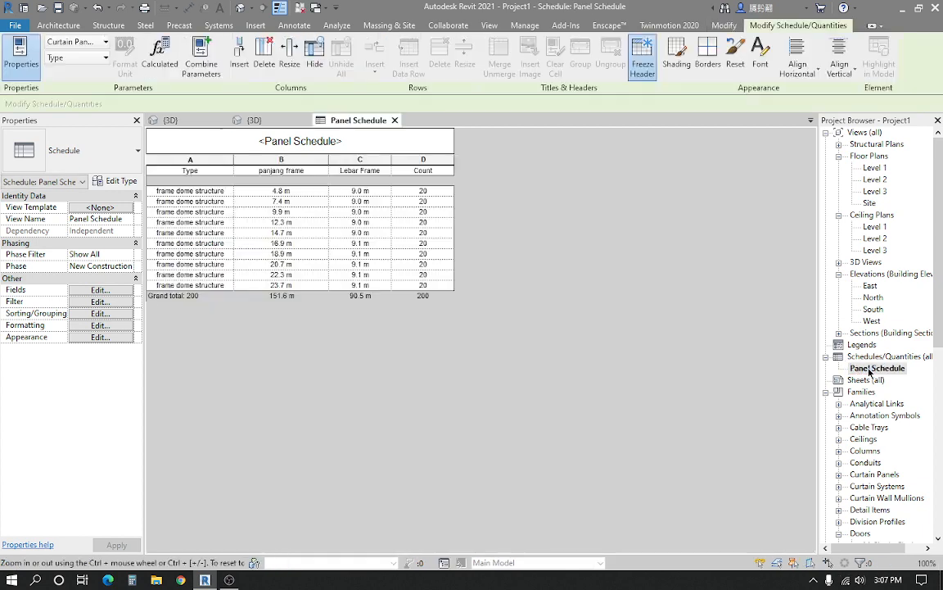
# Inspect the instance and type properties of one dome frame panel in the project's 3D view for the total frame parameter
pyautogui.click(171, 120)
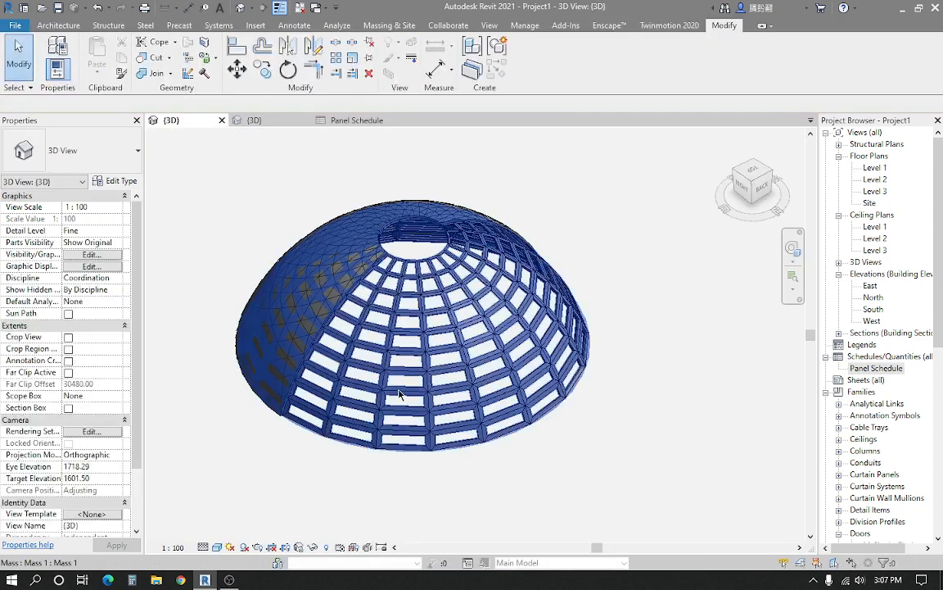
pyautogui.scroll(3, 369, 356)
pyautogui.click(370, 357)
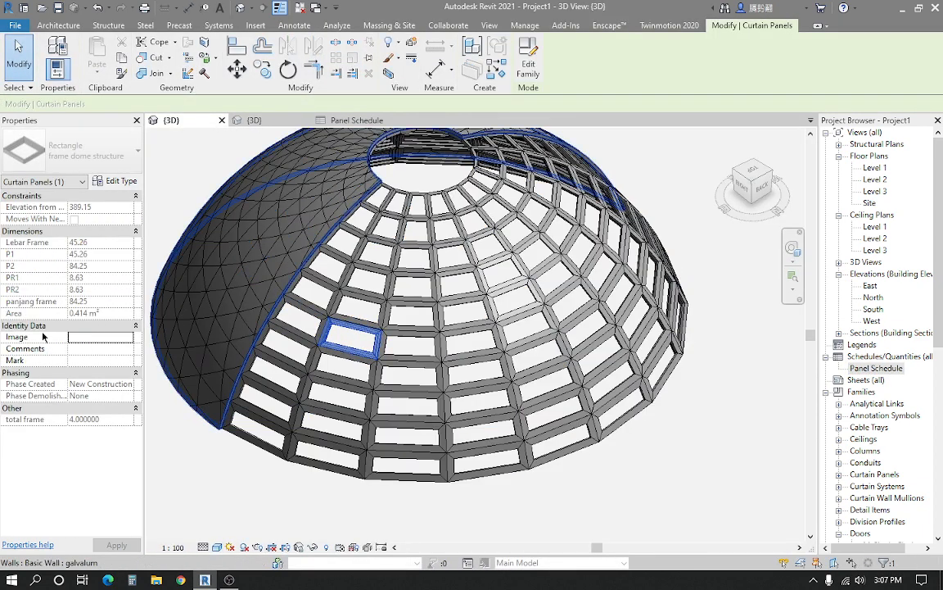
pyautogui.click(116, 181)
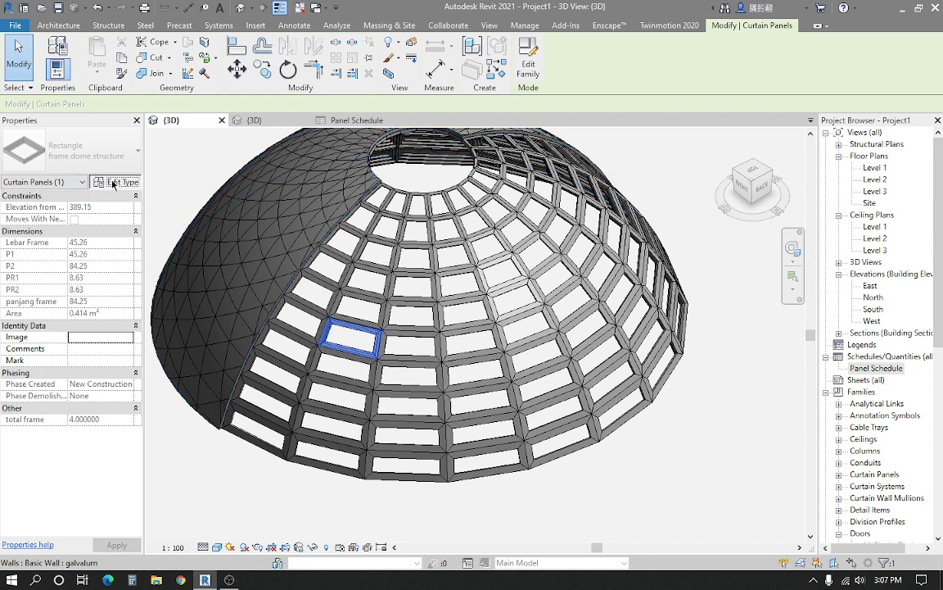
pyautogui.scroll(-3, 159, 218)
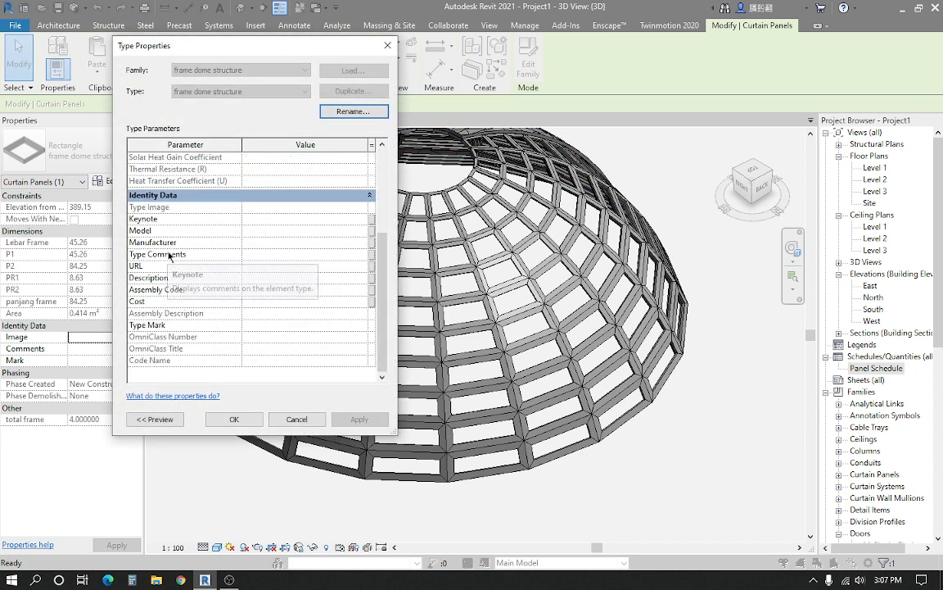
pyautogui.scroll(3, 152, 232)
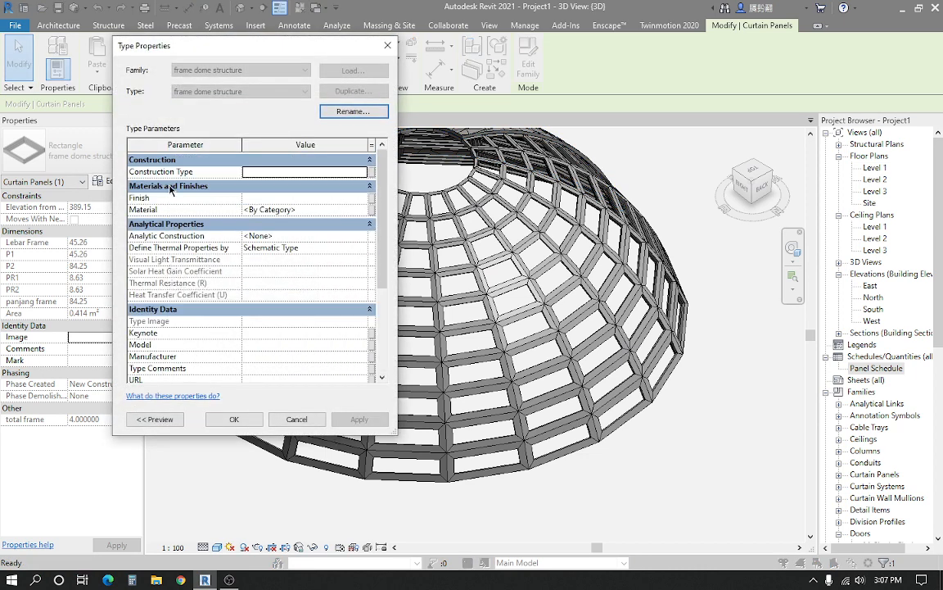
pyautogui.click(311, 422)
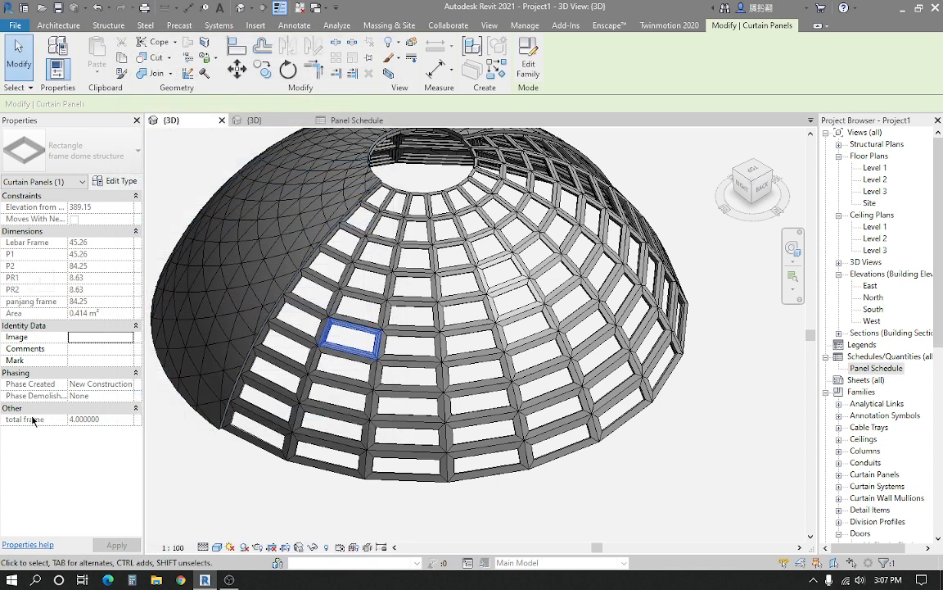
pyautogui.press('Escape')
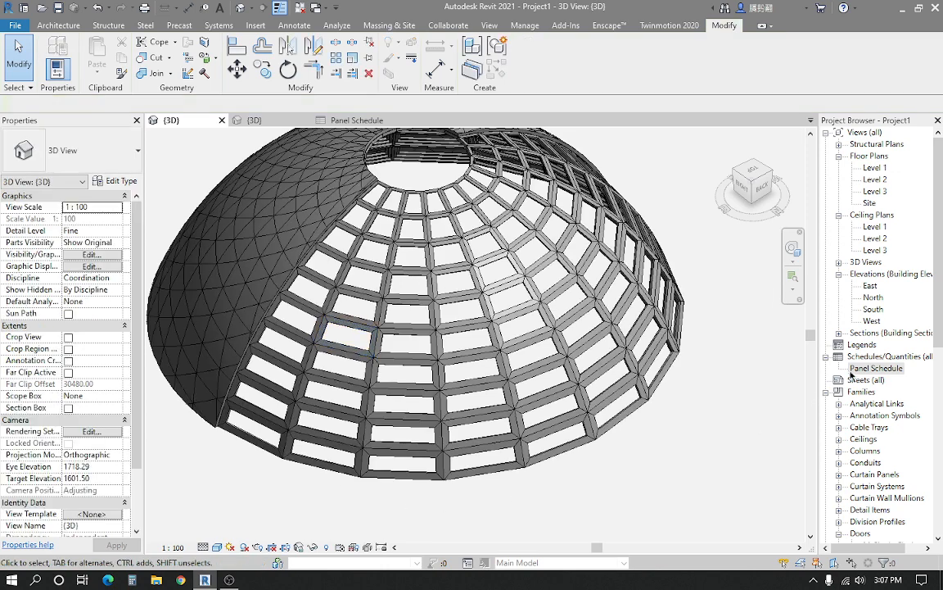
# Add the total frame field to the Panel Schedule and place it just before Count
pyautogui.click(876, 368)
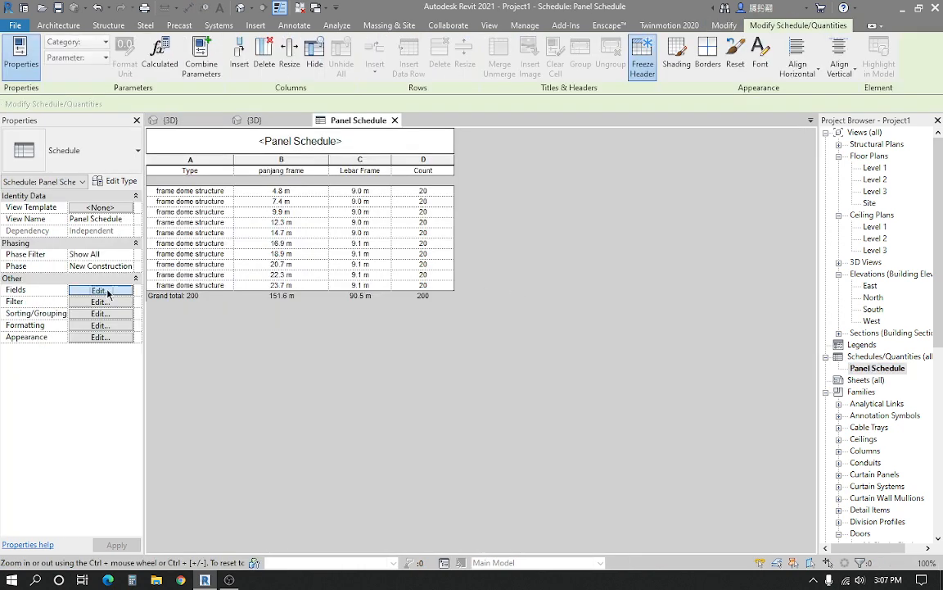
pyautogui.click(100, 290)
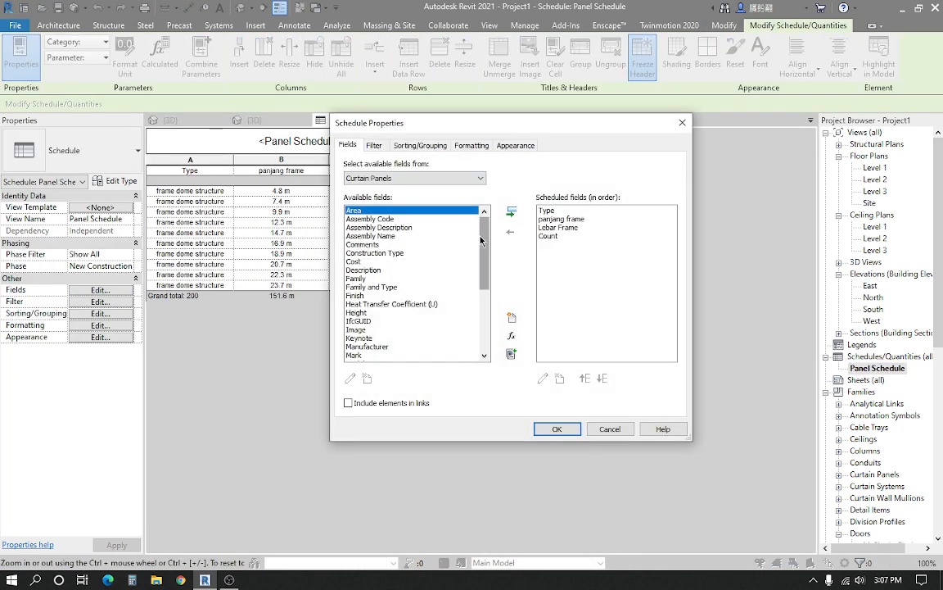
pyautogui.scroll(-5, 367, 302)
pyautogui.click(365, 304)
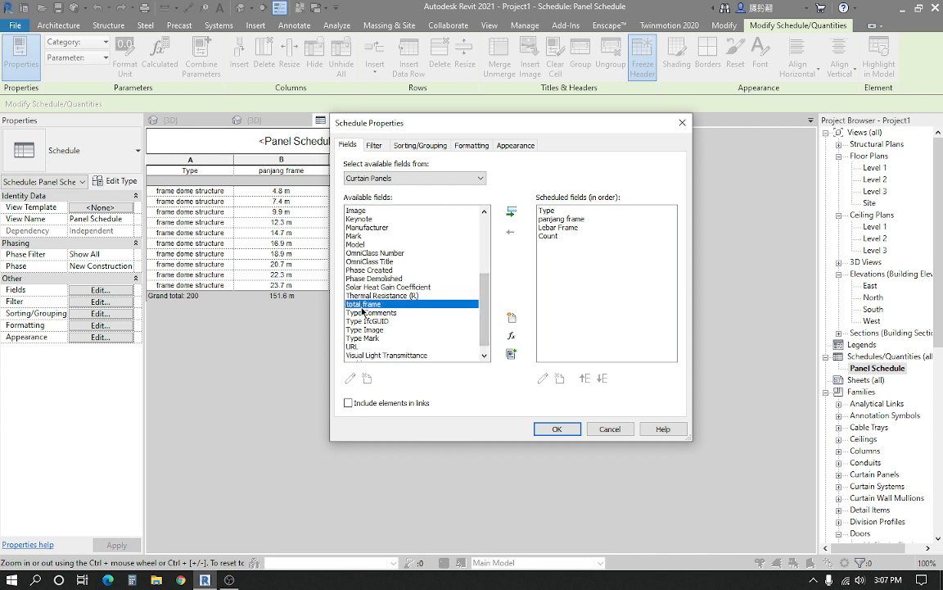
pyautogui.click(511, 212)
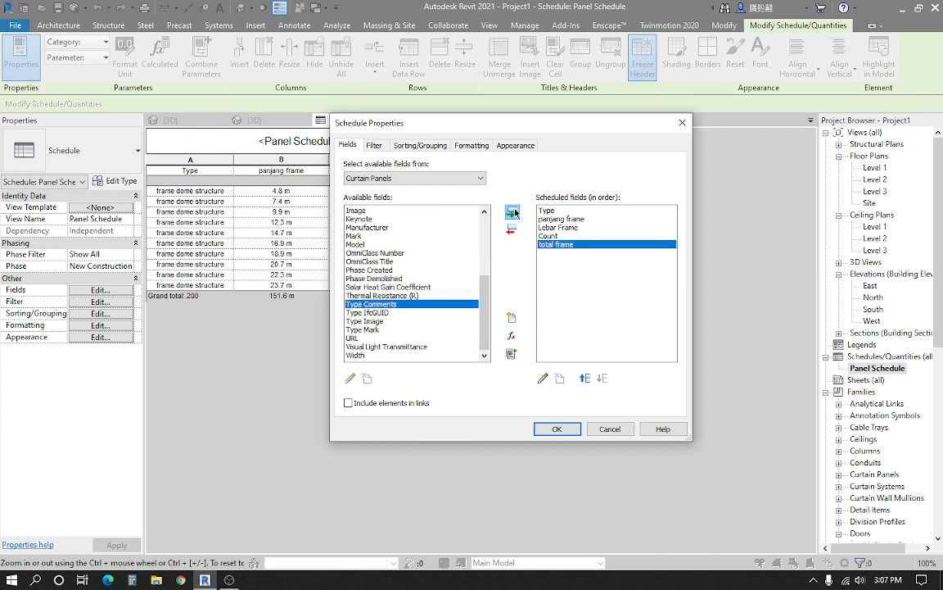
pyautogui.click(584, 377)
# Set the schedule's total frame field to Calculate totals and accept the schedule properties
pyautogui.click(471, 145)
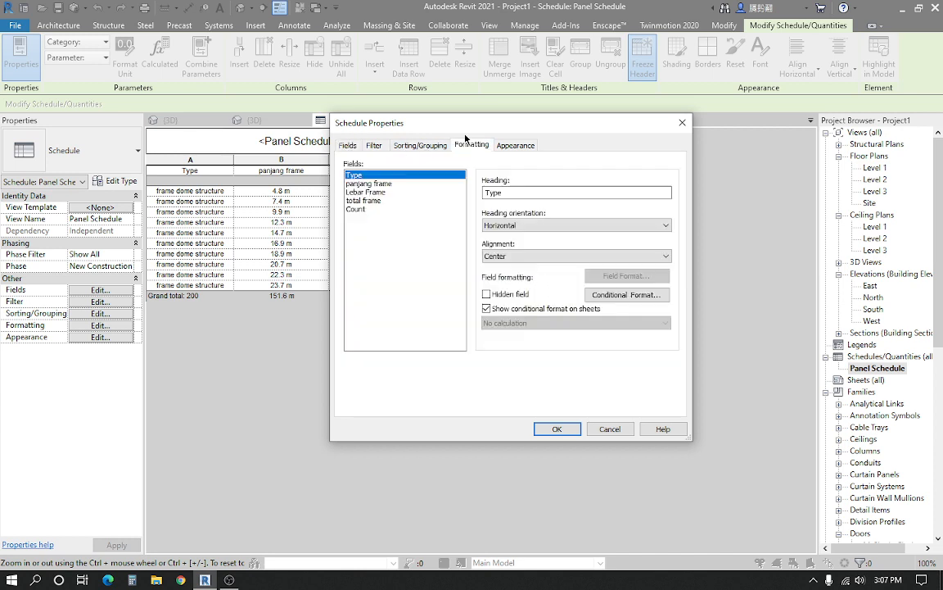
pyautogui.click(364, 201)
pyautogui.click(568, 322)
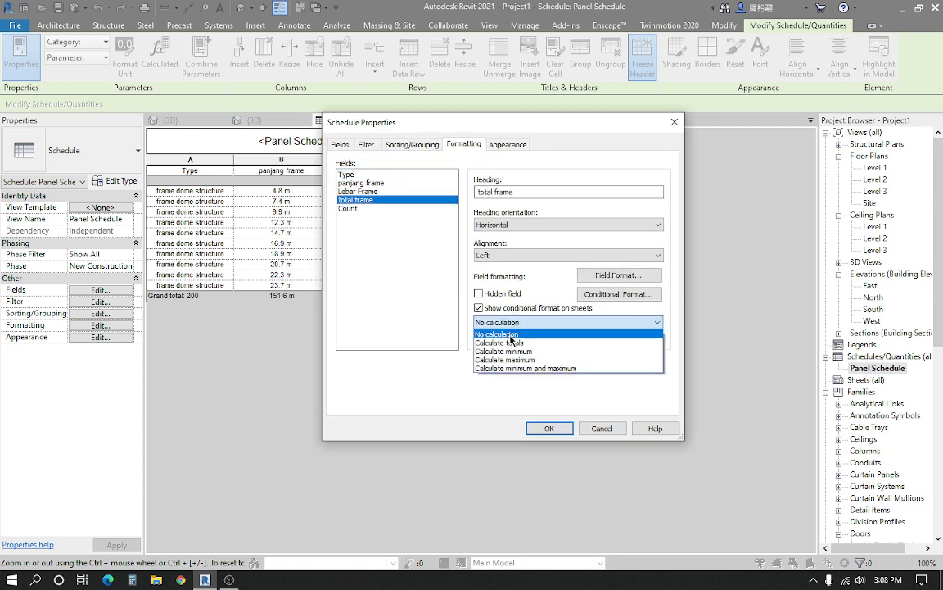
pyautogui.click(507, 343)
pyautogui.click(547, 427)
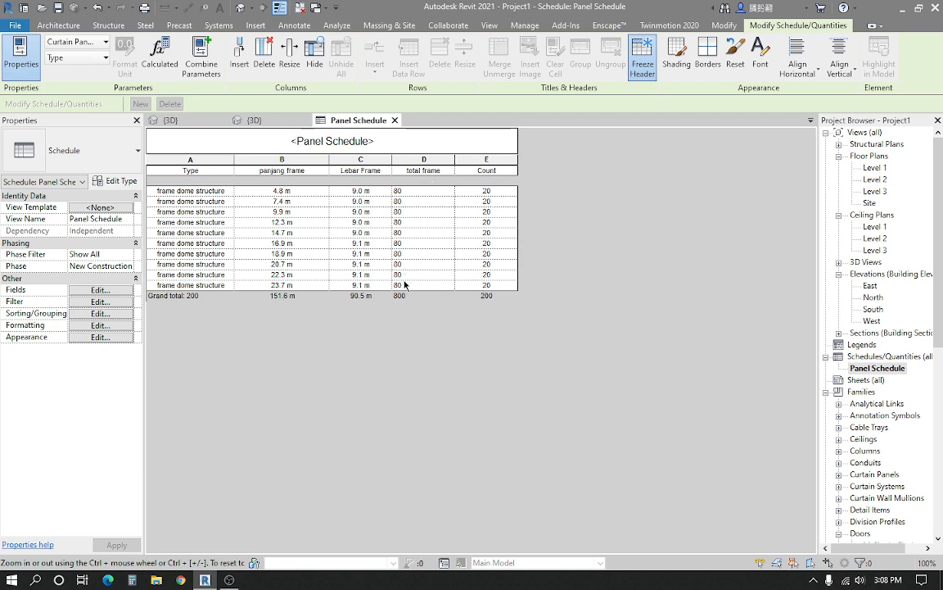
# Override the total frame field's default format with Fixed units at 0 decimal places and accept the schedule properties
pyautogui.click(114, 290)
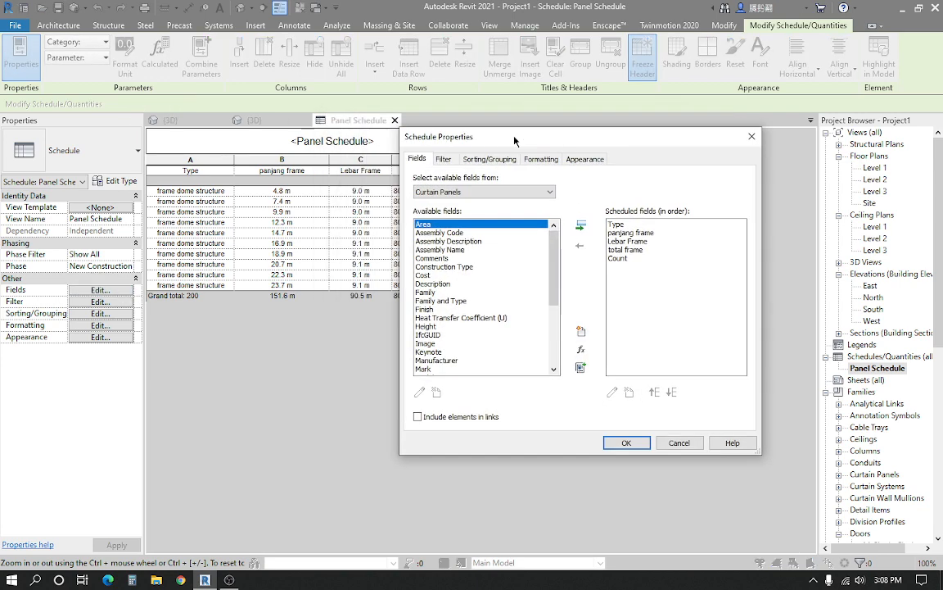
pyautogui.click(534, 158)
pyautogui.click(446, 211)
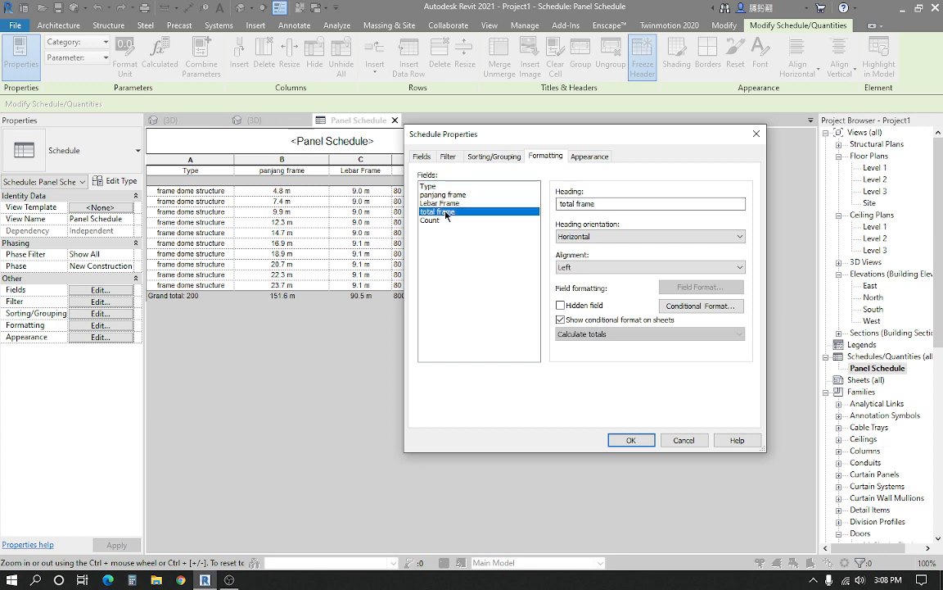
pyautogui.click(686, 288)
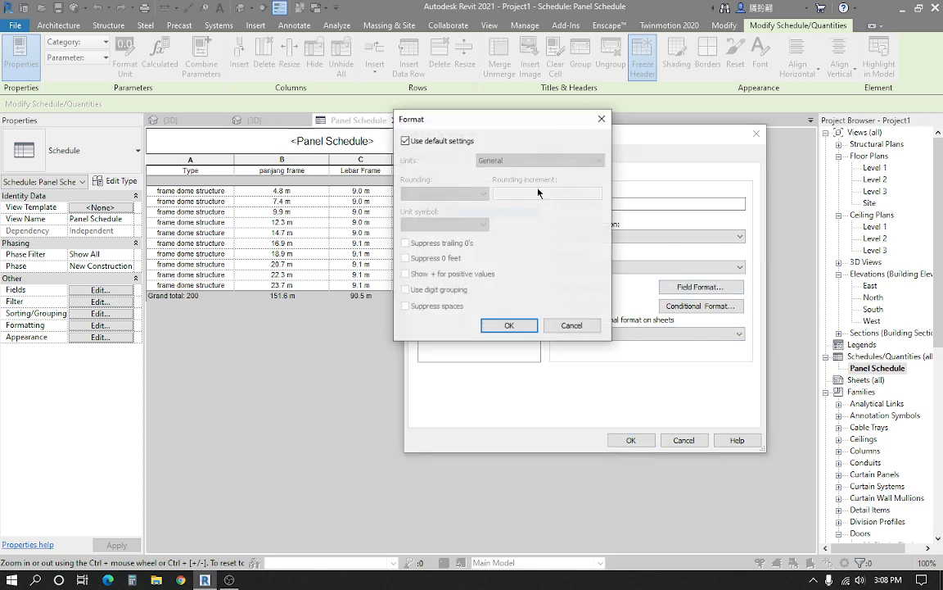
pyautogui.click(404, 141)
pyautogui.click(499, 160)
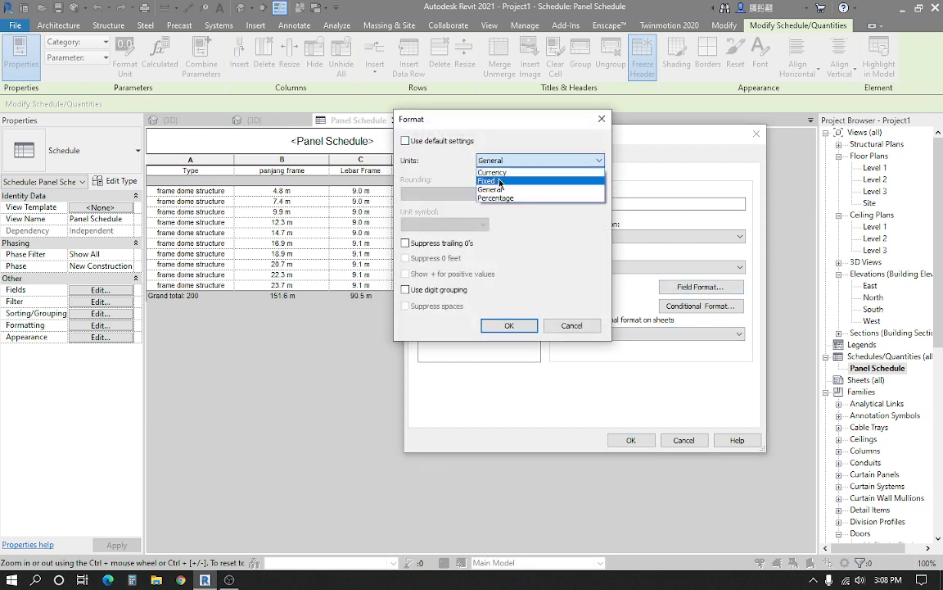
pyautogui.click(500, 183)
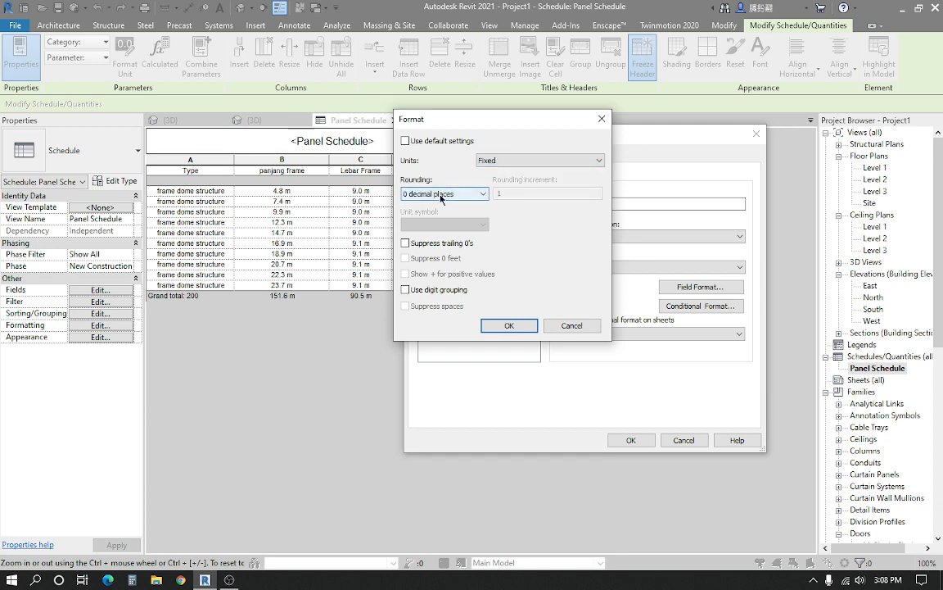
pyautogui.click(508, 325)
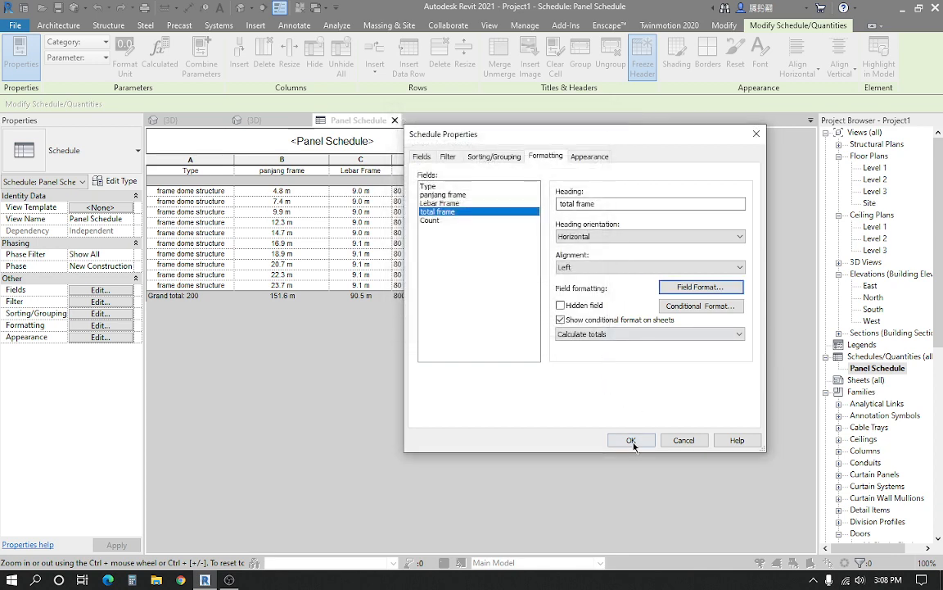
pyautogui.click(629, 440)
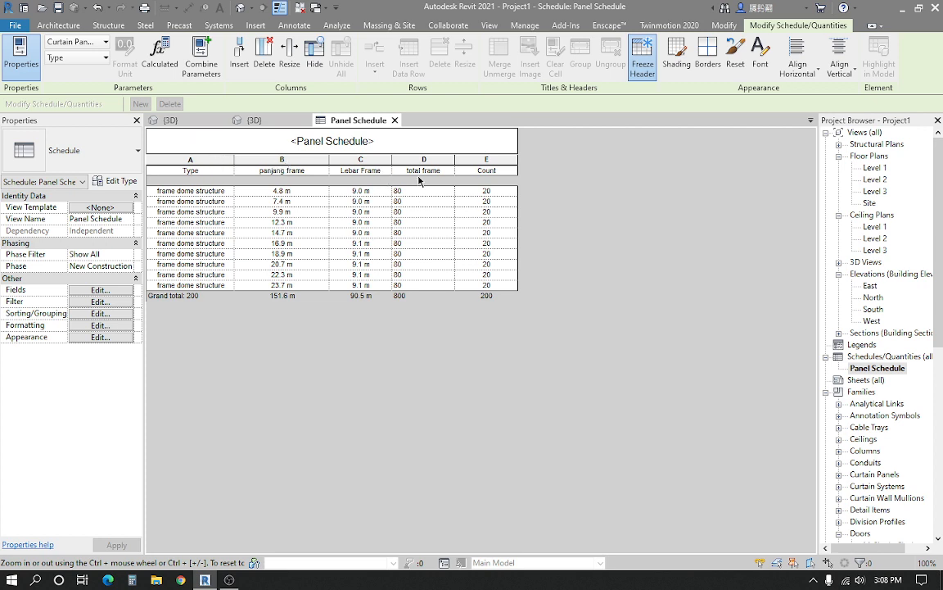
# Center-align the contents of all Panel Schedule columns from Type to Count horizontally
pyautogui.moveTo(215, 162); pyautogui.dragTo(487, 162)
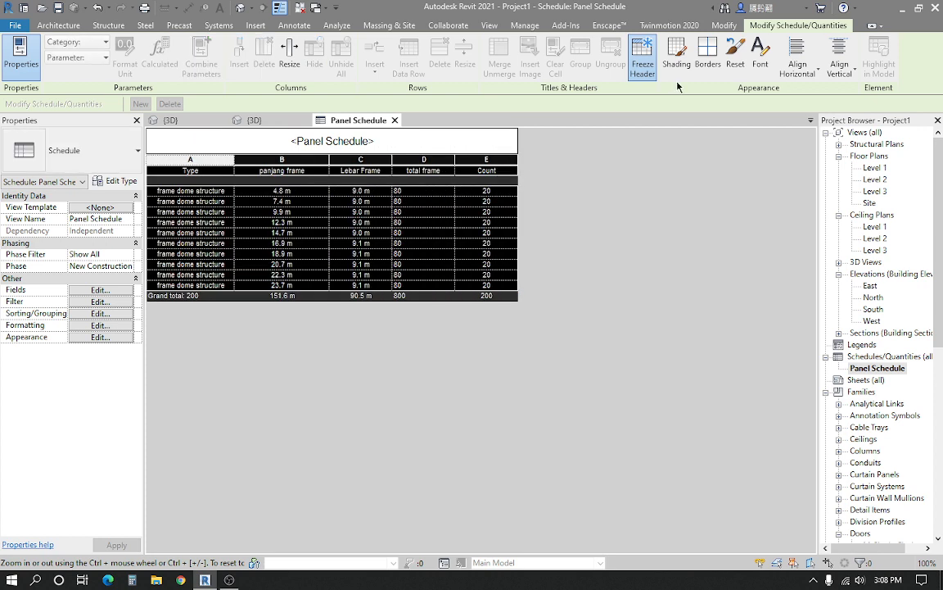
pyautogui.click(797, 59)
pyautogui.click(799, 122)
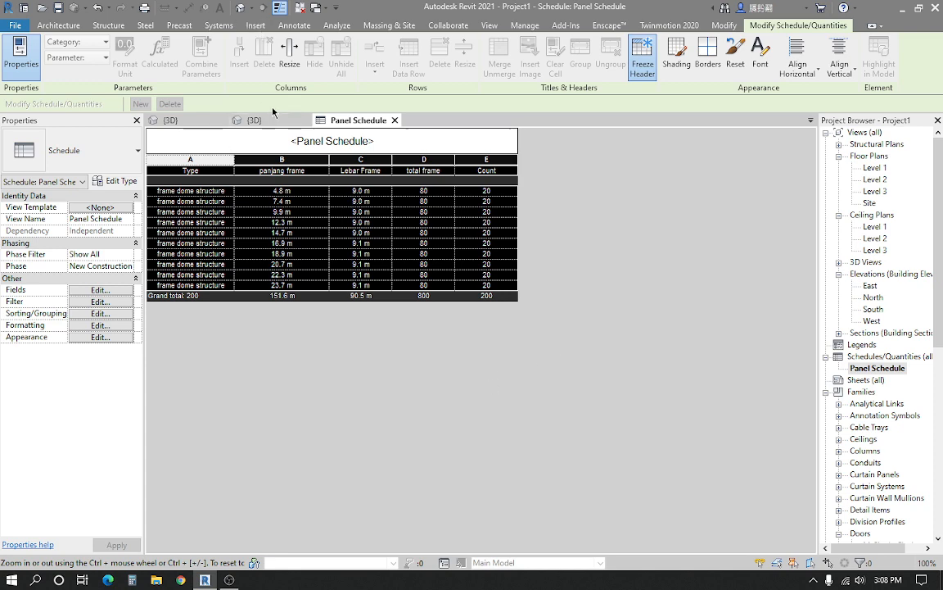
# Close the family's 3D view and tile the project's 3D view beside the Panel Schedule, with the dome in view
pyautogui.click(253, 120)
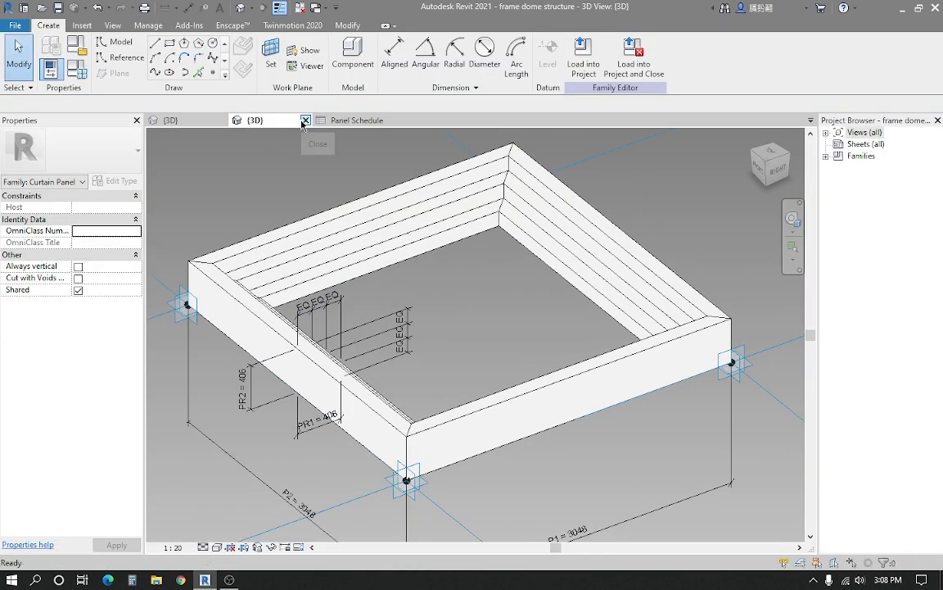
pyautogui.click(306, 120)
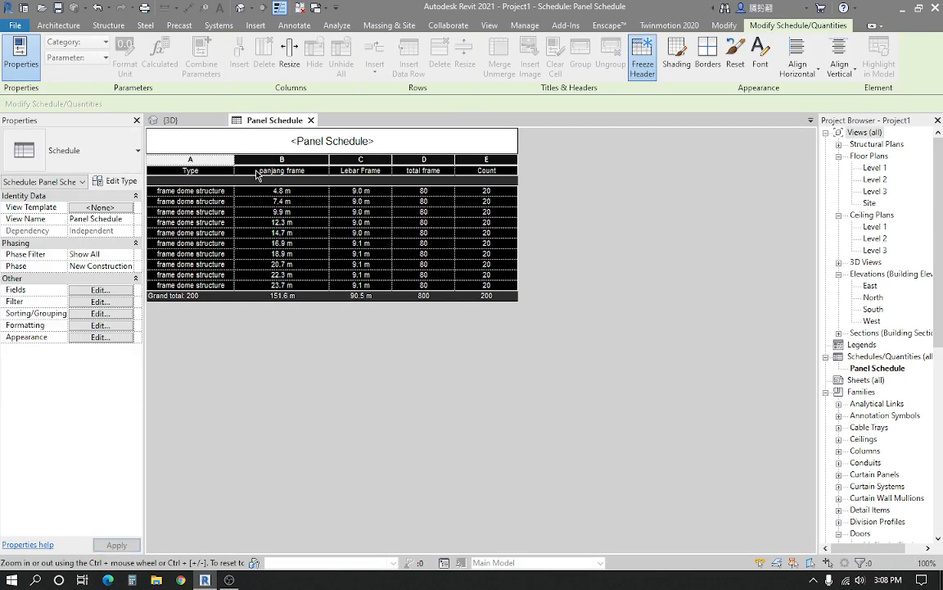
pyautogui.click(180, 121)
pyautogui.moveTo(385, 250); pyautogui.dragTo(373, 344, button='middle')
pyautogui.press('w')
pyautogui.press('t')
pyautogui.scroll(-1, 434, 316)
pyautogui.scroll(-1, 386, 387)
pyautogui.moveTo(386, 393); pyautogui.dragTo(356, 372, button='middle')
# Remove the galvalum wall covering from the dome in the 3D view, leaving only the frame panels
pyautogui.click(212, 245)
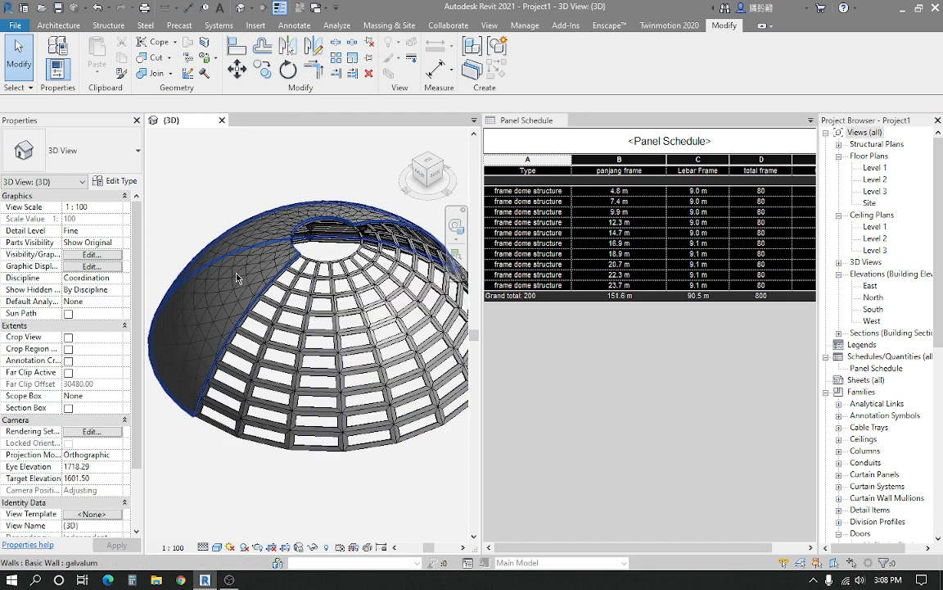
pyautogui.click(212, 245)
pyautogui.click(336, 489)
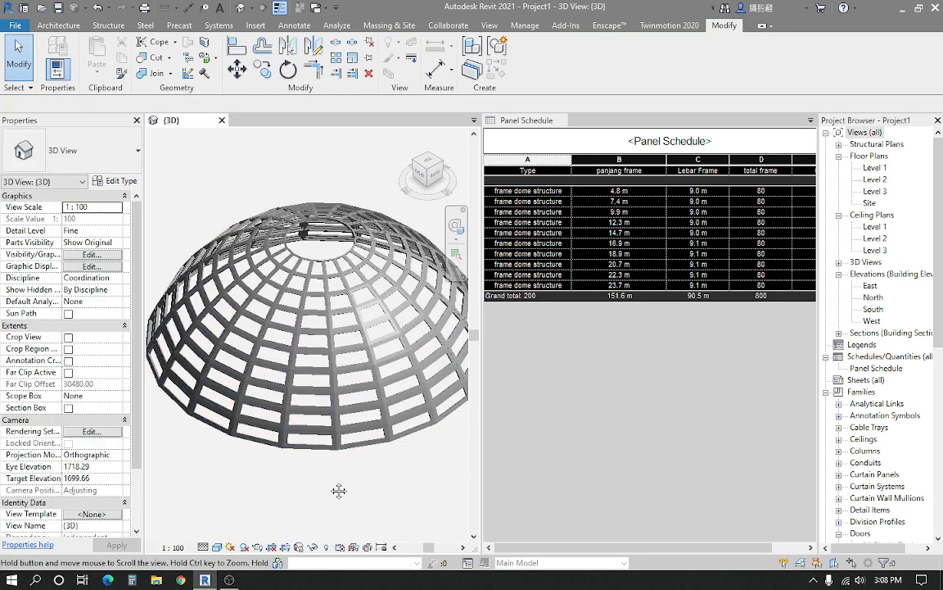
pyautogui.scroll(-1, 339, 488)
pyautogui.scroll(1, 349, 476)
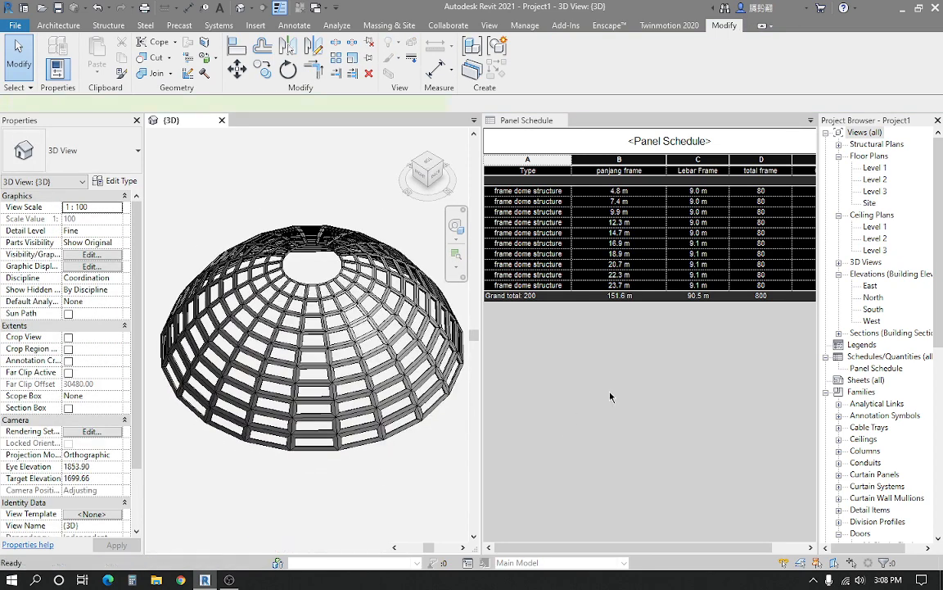
# Select the first frame row in the Panel Schedule to highlight its panels on the dome, keeping all schedule columns in view
pyautogui.click(495, 191)
pyautogui.click(560, 193)
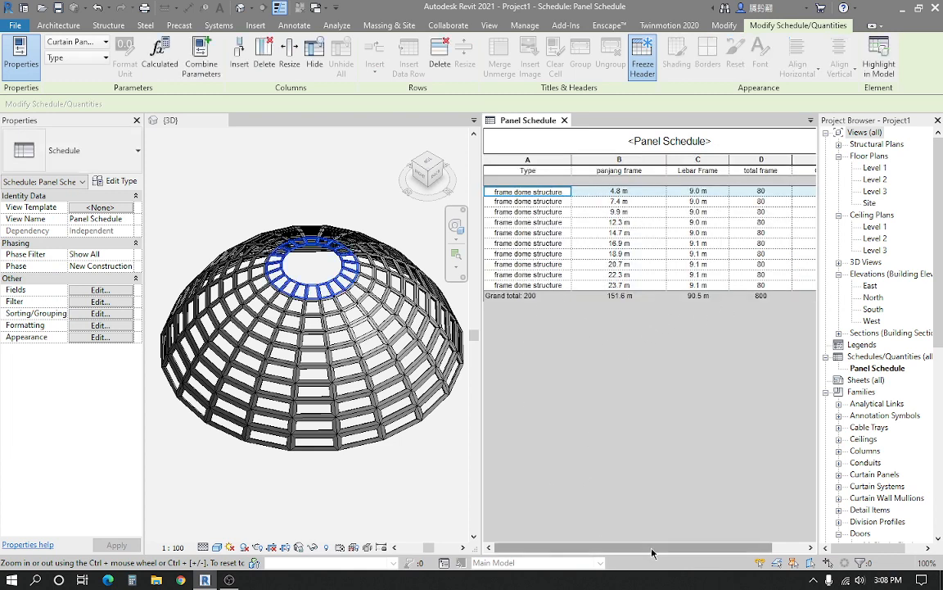
pyautogui.hscroll(2, 587, 493)
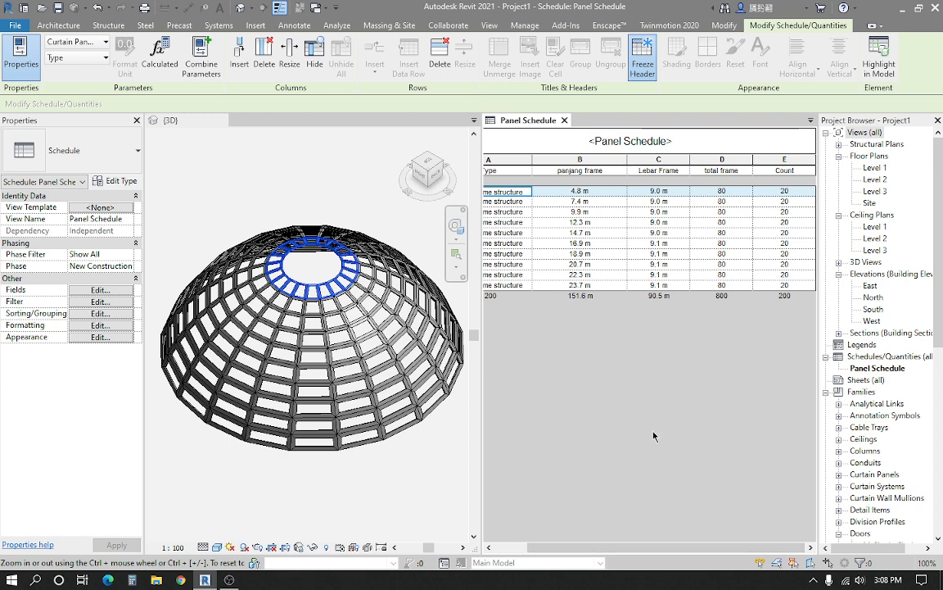
pyautogui.keyDown('ctrl'); pyautogui.scroll(-1, 653, 436); pyautogui.keyUp('ctrl')
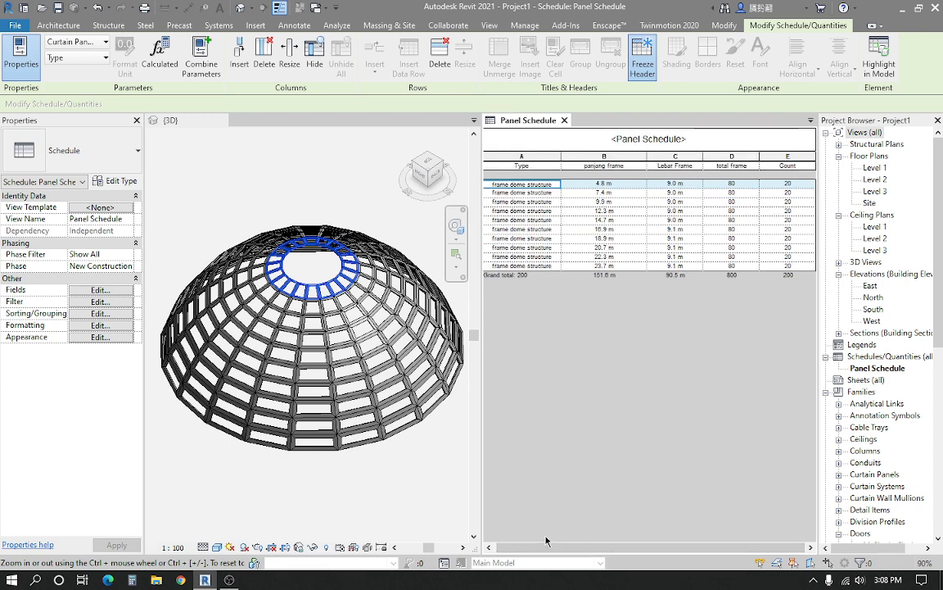
# Select the second through ninth frame rows of the Panel Schedule one by one to highlight each row's ring of panels on the dome
pyautogui.click(548, 195)
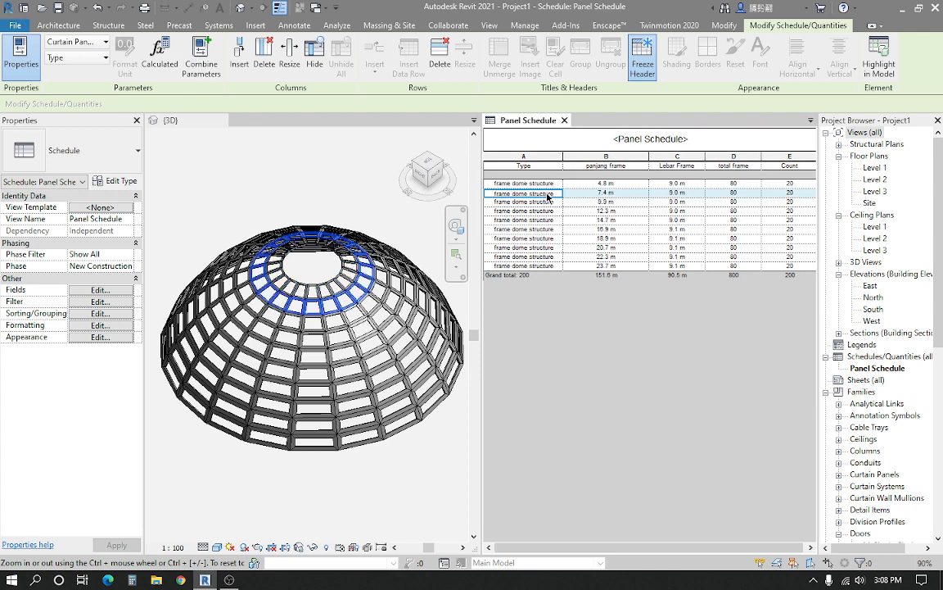
pyautogui.click(547, 203)
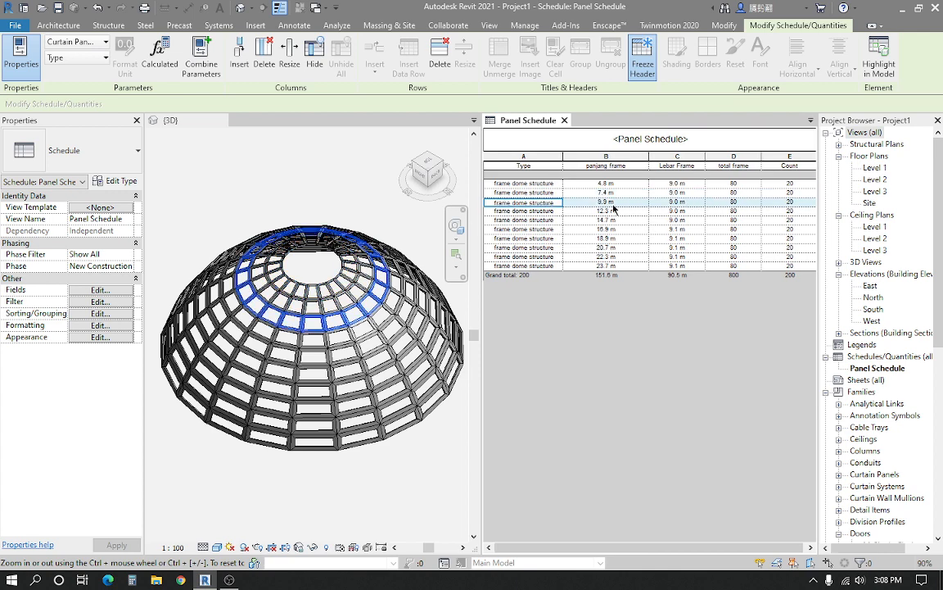
pyautogui.click(524, 210)
pyautogui.click(532, 219)
pyautogui.click(539, 229)
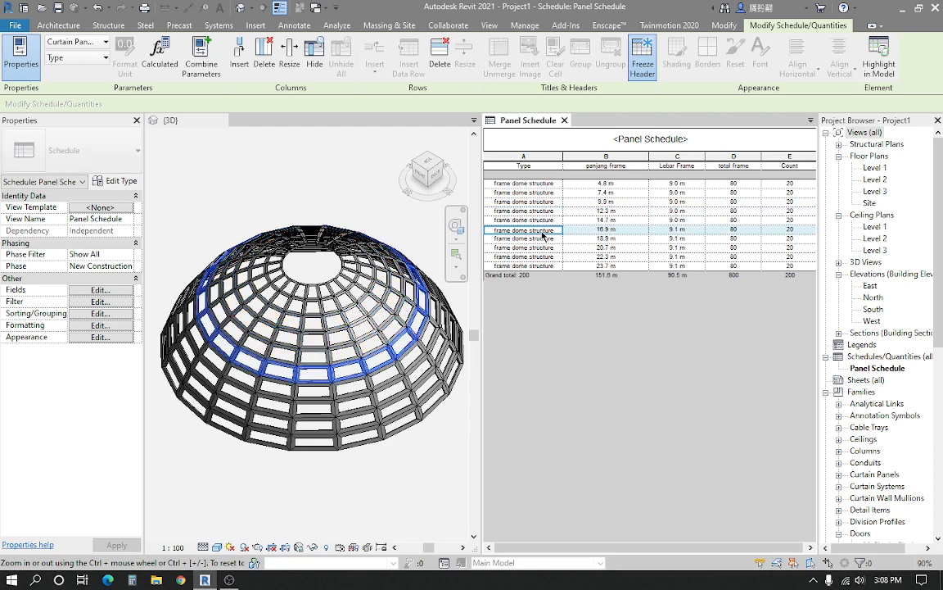
pyautogui.click(544, 239)
pyautogui.click(545, 248)
pyautogui.click(544, 256)
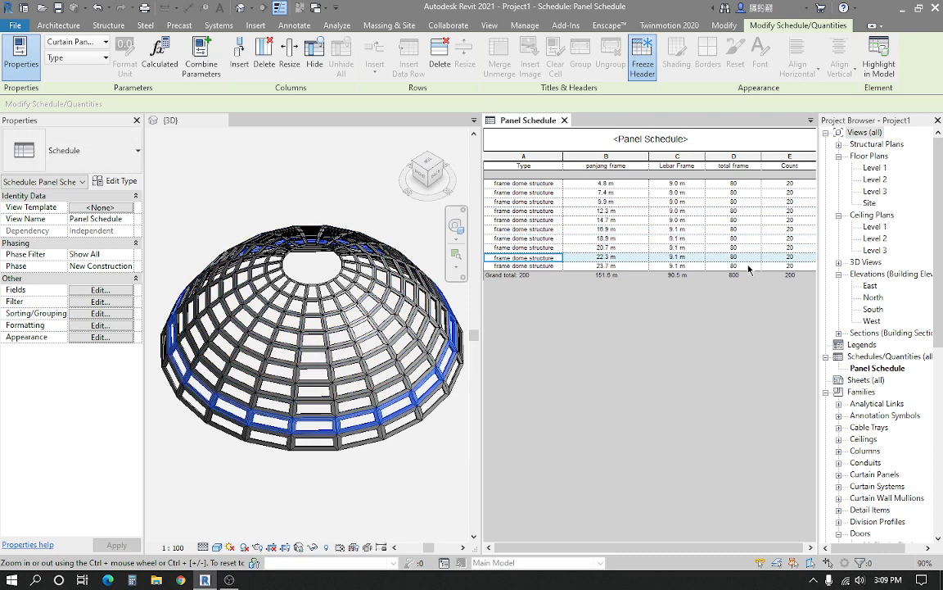
# Highlight the dome's panel rings from the base up to the opening by selecting schedule rows from the last back to the first
pyautogui.click(538, 267)
pyautogui.click(538, 257)
pyautogui.click(539, 248)
pyautogui.click(539, 238)
pyautogui.click(539, 220)
pyautogui.click(538, 203)
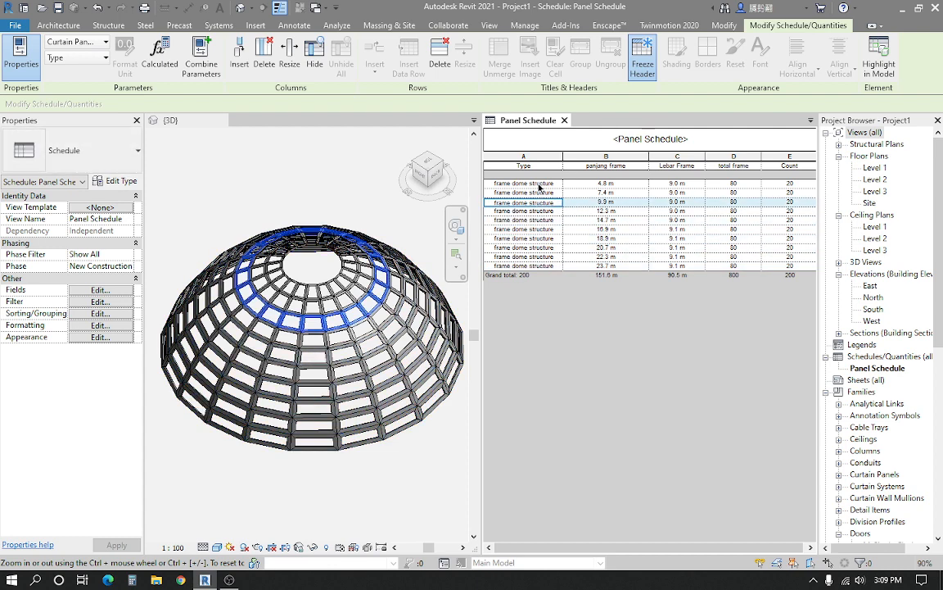
pyautogui.click(539, 184)
# Select individual frame panels just below the dome's opening to check their dimensions and total frame parameter, then clear the selection
pyautogui.click(285, 317)
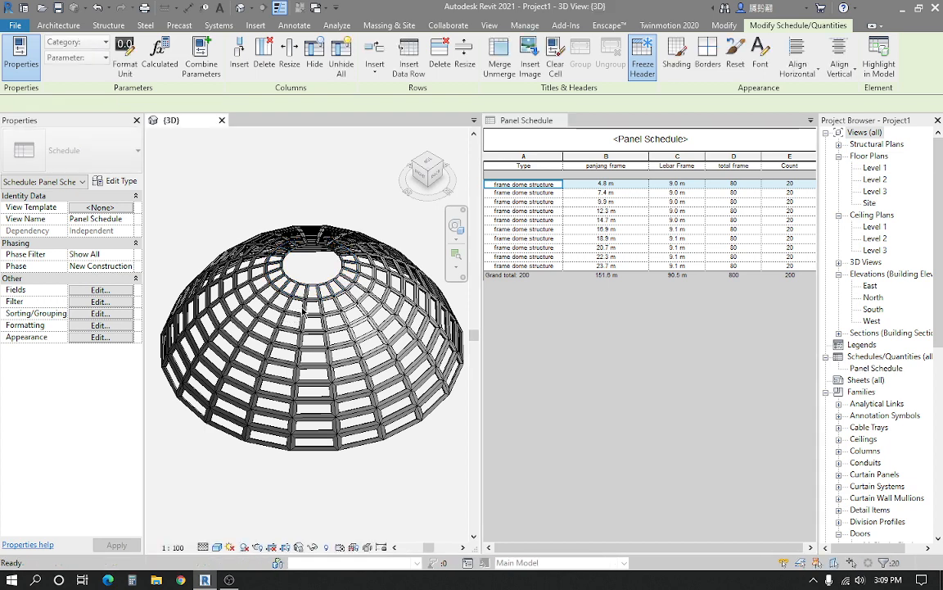
pyautogui.scroll(3, 303, 307)
pyautogui.press('Tab')
pyautogui.click(310, 309)
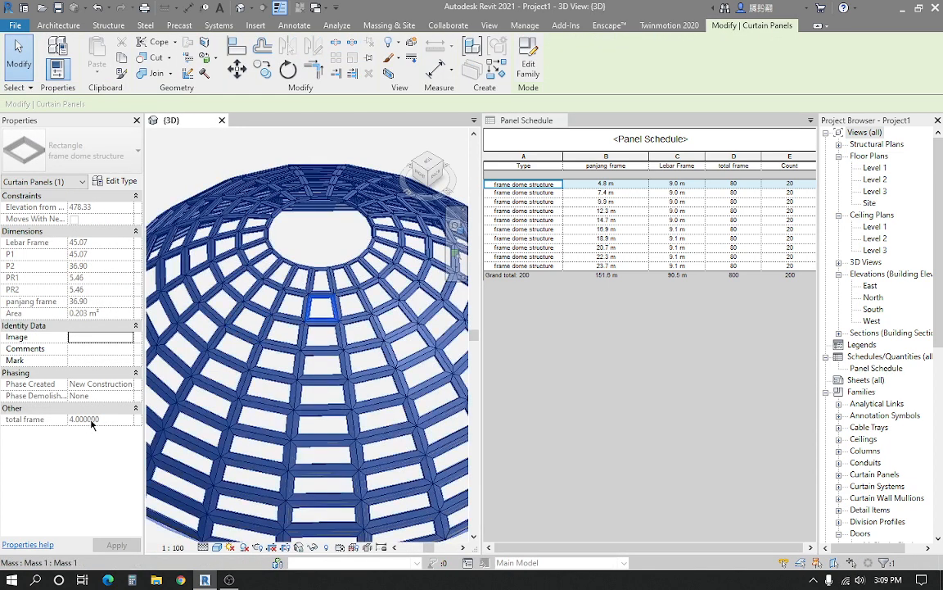
pyautogui.press('Escape')
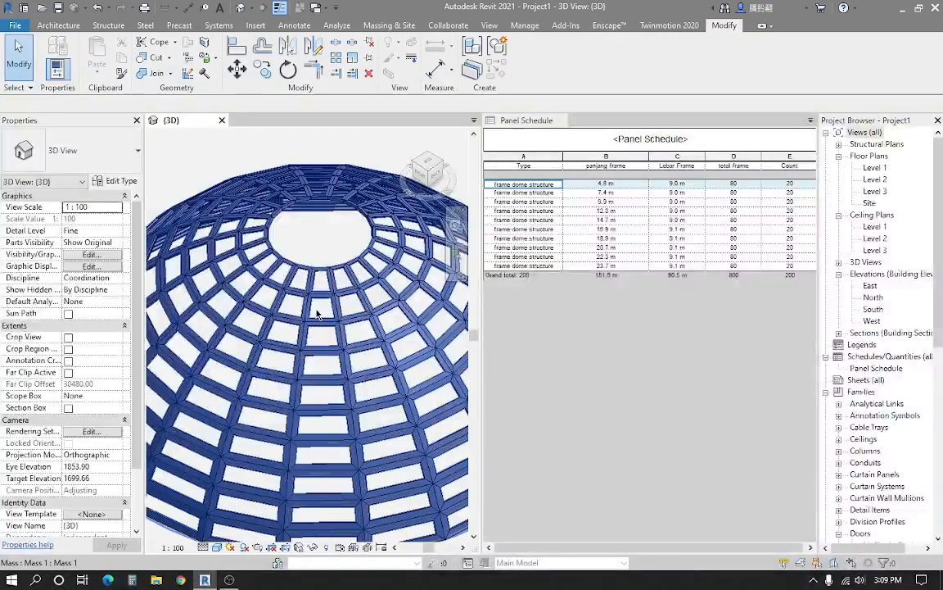
pyautogui.press('Tab')
pyautogui.click(314, 312)
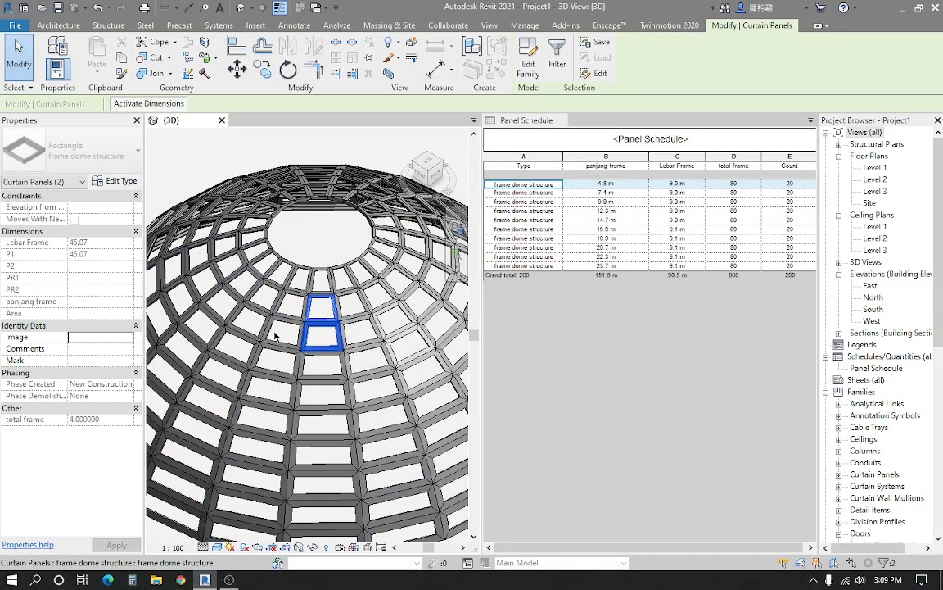
pyautogui.press('Escape')
# Examine the whole frame dome from several sides and compare it with the Panel Schedule
pyautogui.click(646, 147)
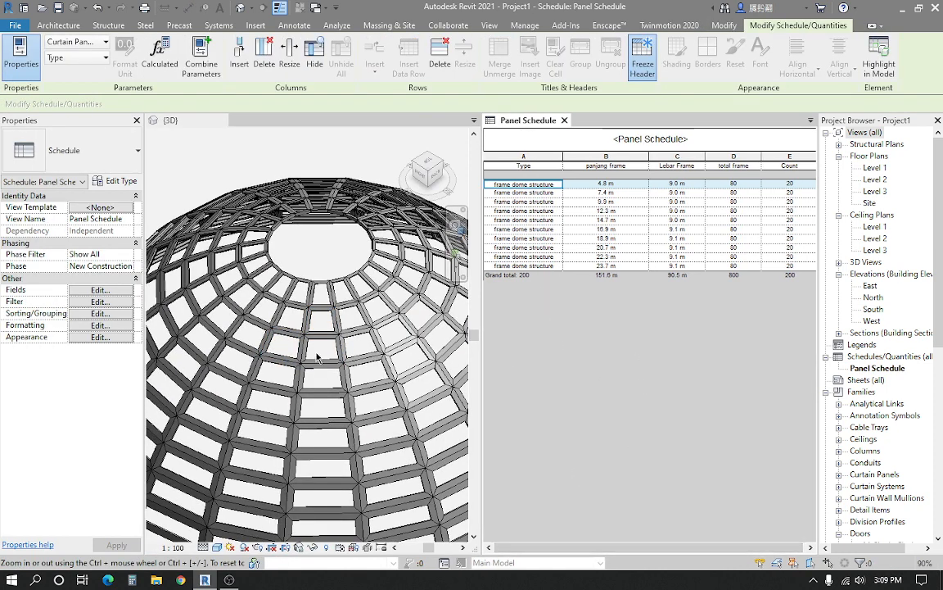
pyautogui.scroll(-2, 316, 357)
pyautogui.click(609, 362)
pyautogui.click(341, 372)
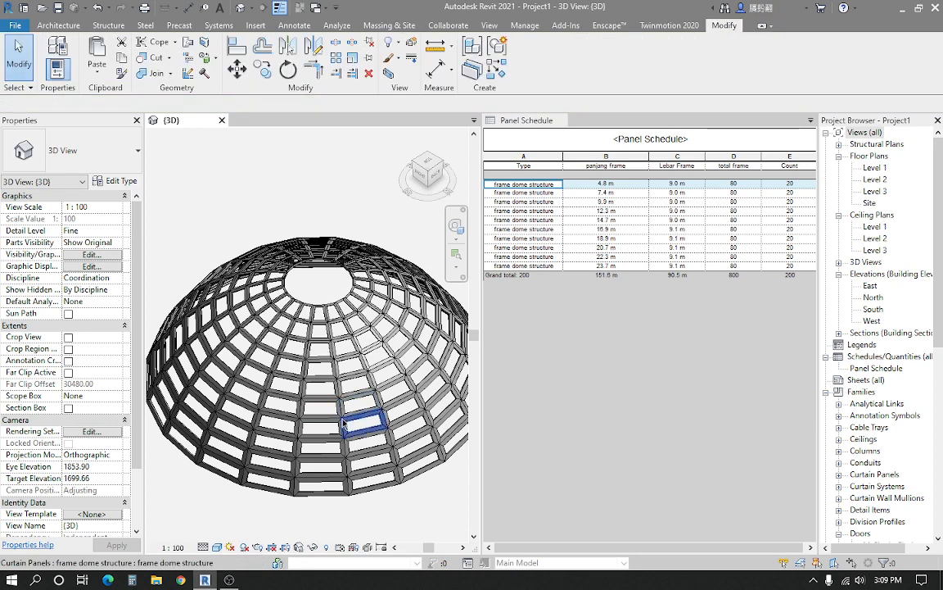
pyautogui.keyDown('shift'); pyautogui.moveTo(343, 423); pyautogui.dragTo(595, 348, button='middle'); pyautogui.keyUp('shift')
pyautogui.moveTo(394, 426); pyautogui.dragTo(375, 415, button='middle')
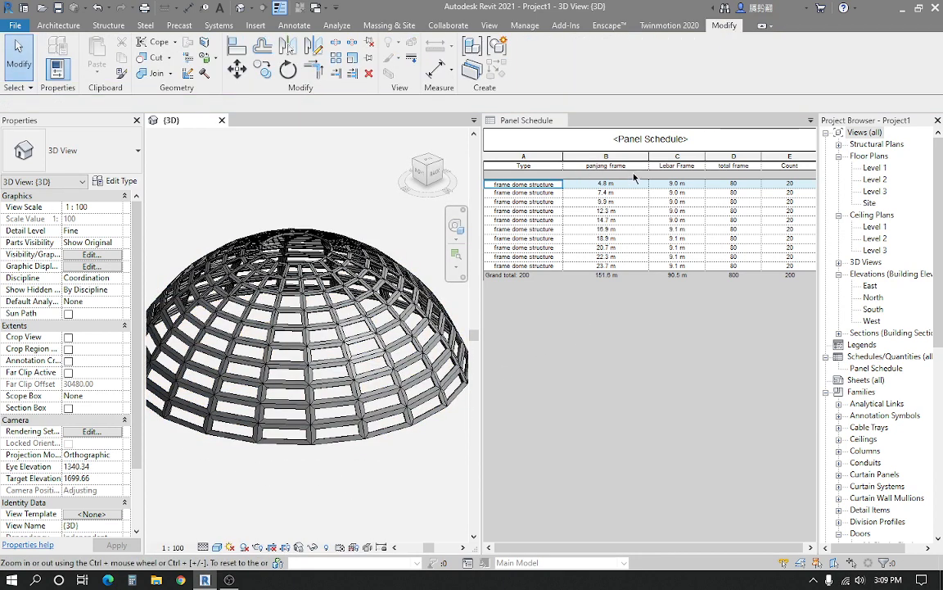
pyautogui.click(591, 395)
pyautogui.scroll(3, 276, 390)
pyautogui.scroll(-3, 283, 387)
pyautogui.keyDown('shift'); pyautogui.moveTo(284, 385); pyautogui.dragTo(312, 404, button='middle'); pyautogui.keyUp('shift')
pyautogui.scroll(3, 313, 404)
pyautogui.moveTo(312, 404); pyautogui.dragTo(336, 457, button='middle')
pyautogui.scroll(-3, 326, 399)
# Examine up close how neighbouring frame panels meet at the joints near the dome's base, ending with the overall dome in view
pyautogui.scroll(4, 279, 471)
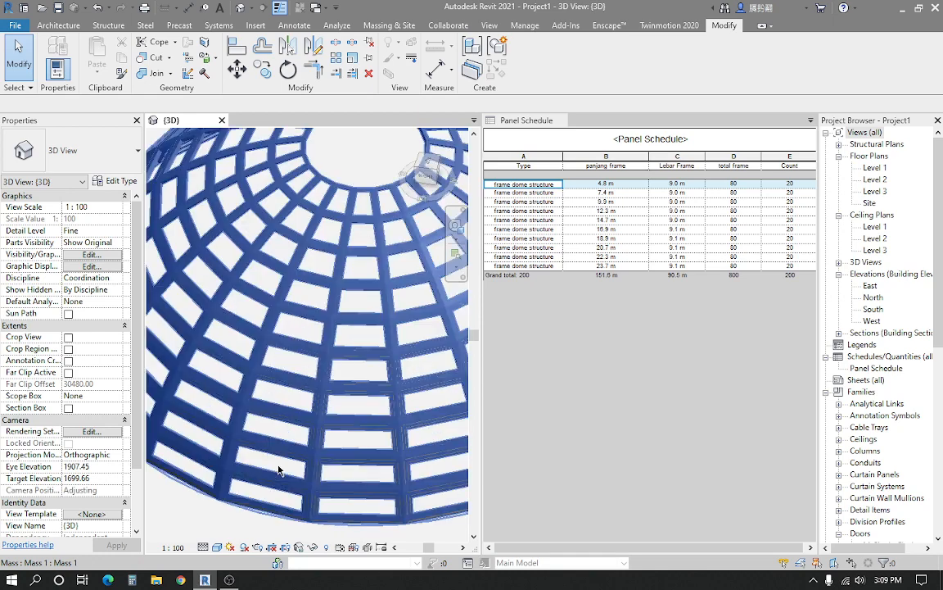
pyautogui.keyDown('shift'); pyautogui.moveTo(278, 471); pyautogui.dragTo(580, 382, button='middle'); pyautogui.keyUp('shift')
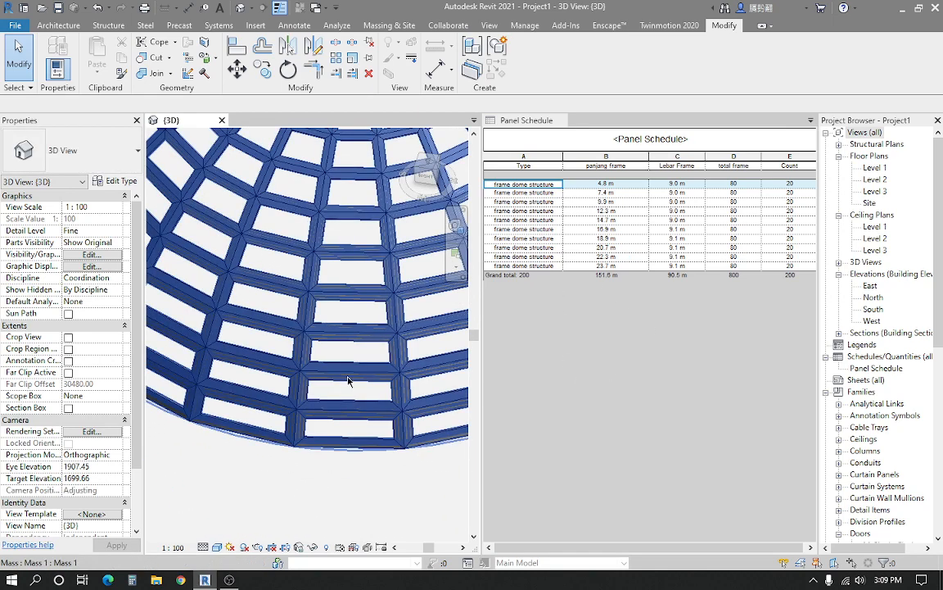
pyautogui.keyDown('shift'); pyautogui.moveTo(348, 381); pyautogui.dragTo(246, 344, button='middle'); pyautogui.keyUp('shift')
pyautogui.scroll(4, 246, 344)
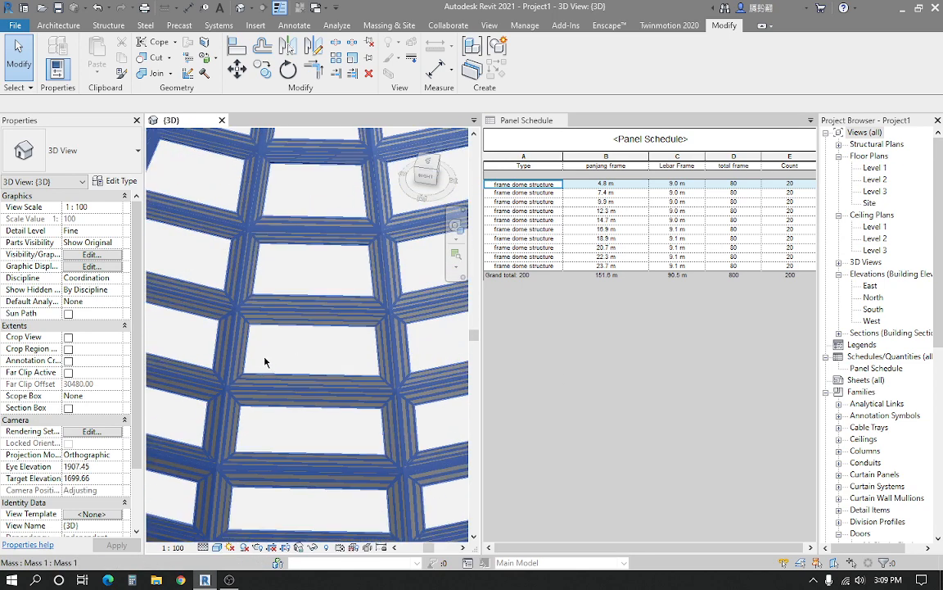
pyautogui.scroll(3, 265, 361)
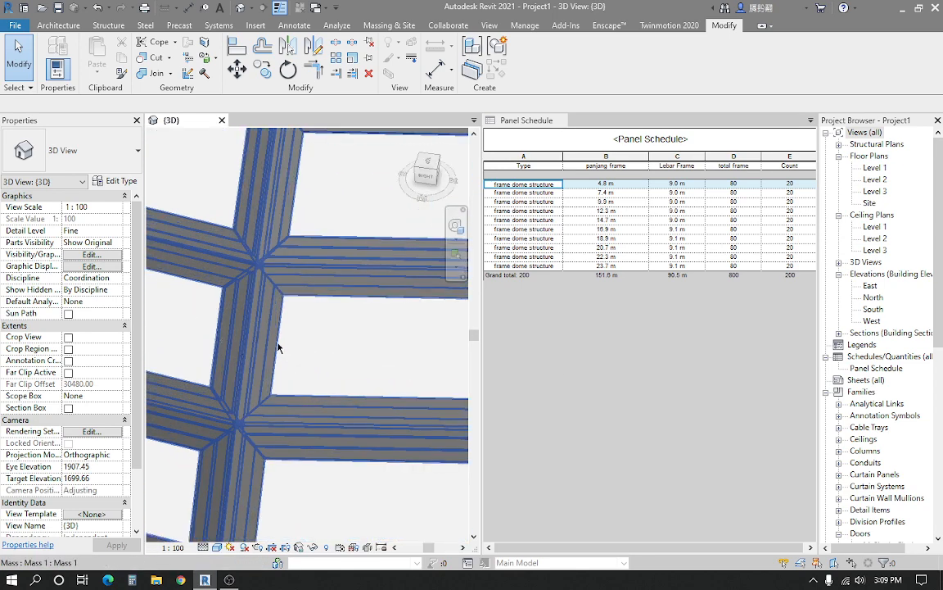
pyautogui.scroll(-3, 279, 303)
pyautogui.scroll(3, 263, 337)
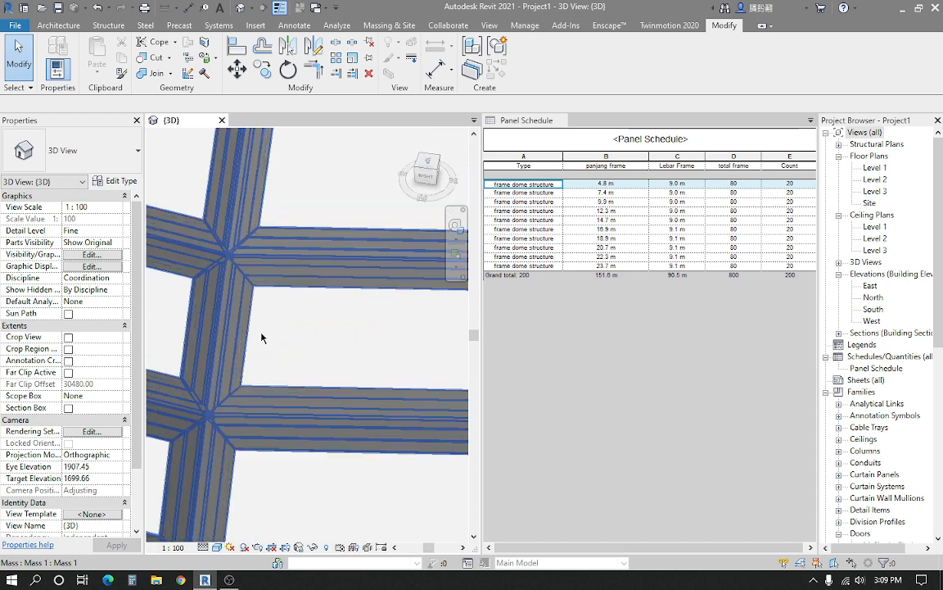
pyautogui.scroll(-5, 311, 315)
pyautogui.moveTo(327, 325)
pyautogui.mouseDown(button='middle')
pyautogui.moveTo(337, 331)
pyautogui.moveTo(328, 336)
pyautogui.mouseUp(button='middle')
pyautogui.scroll(-5, 312, 390)
pyautogui.keyDown('shift'); pyautogui.moveTo(381, 405); pyautogui.dragTo(314, 461, button='middle'); pyautogui.keyUp('shift')
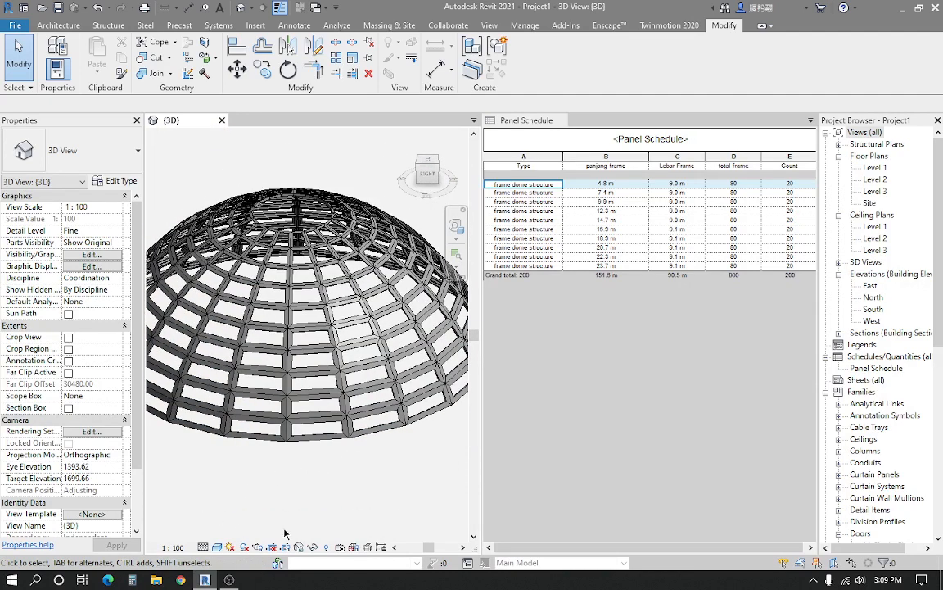
# Reveal the hidden elements in the 3D view, unhide both galvalum wall halves of the dome, and leave the reveal mode
pyautogui.click(325, 547)
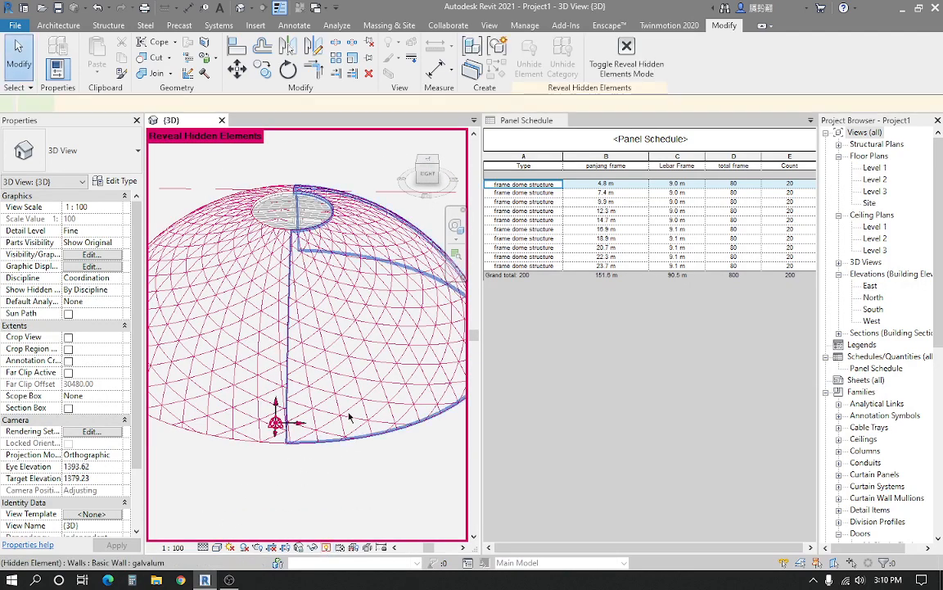
pyautogui.click(348, 418)
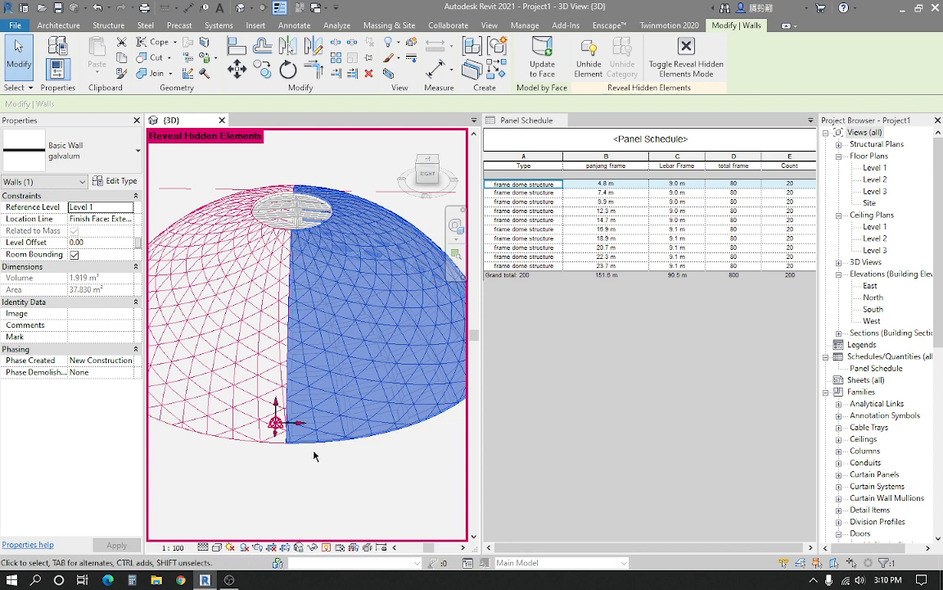
pyautogui.click(234, 350)
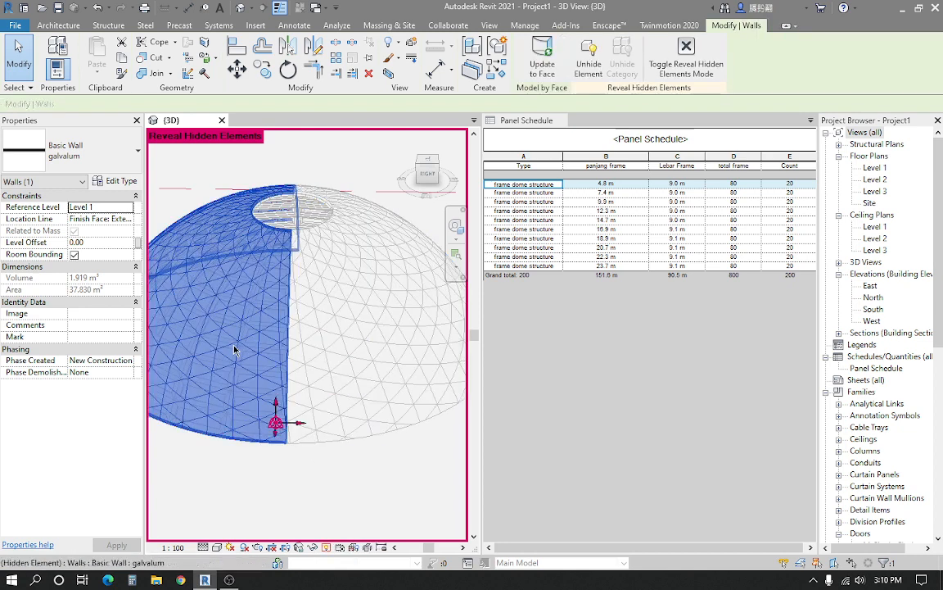
pyautogui.press('Escape')
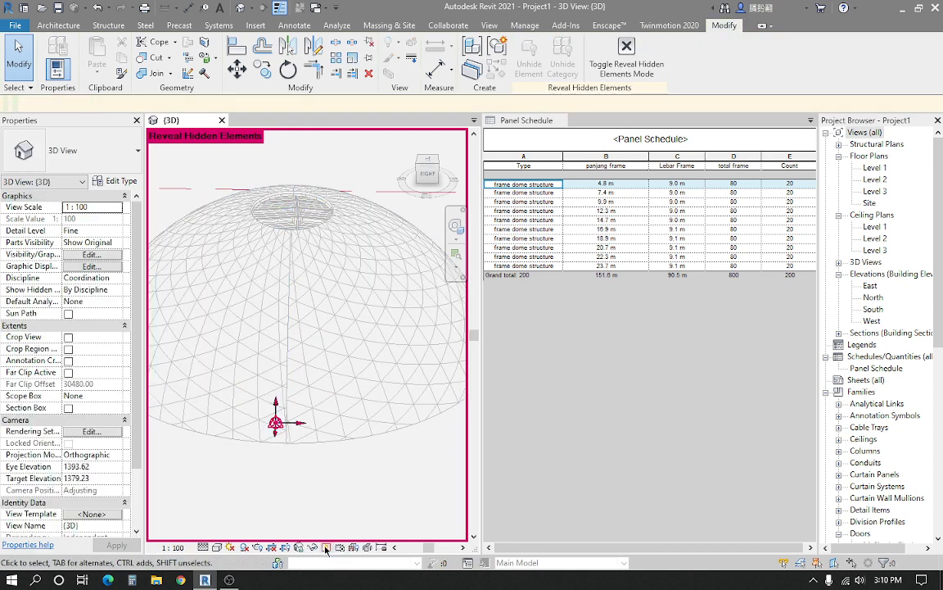
pyautogui.click(325, 547)
# Inspect the finished dome with its galvalum covering and top opening from several angles
pyautogui.keyDown('shift'); pyautogui.moveTo(331, 498); pyautogui.dragTo(182, 327, button='middle'); pyautogui.keyUp('shift')
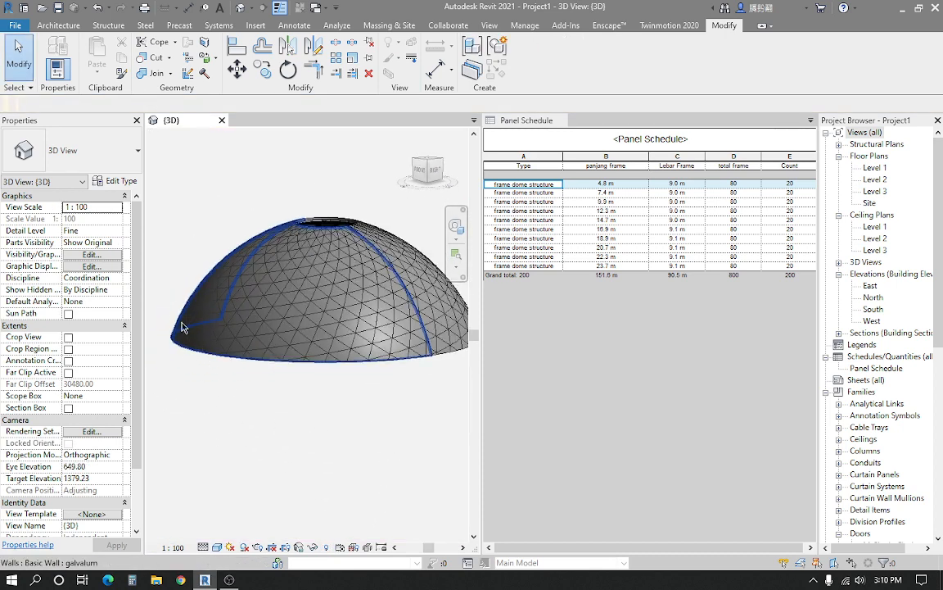
pyautogui.keyDown('shift'); pyautogui.moveTo(350, 410); pyautogui.dragTo(300, 380, button='middle'); pyautogui.keyUp('shift')
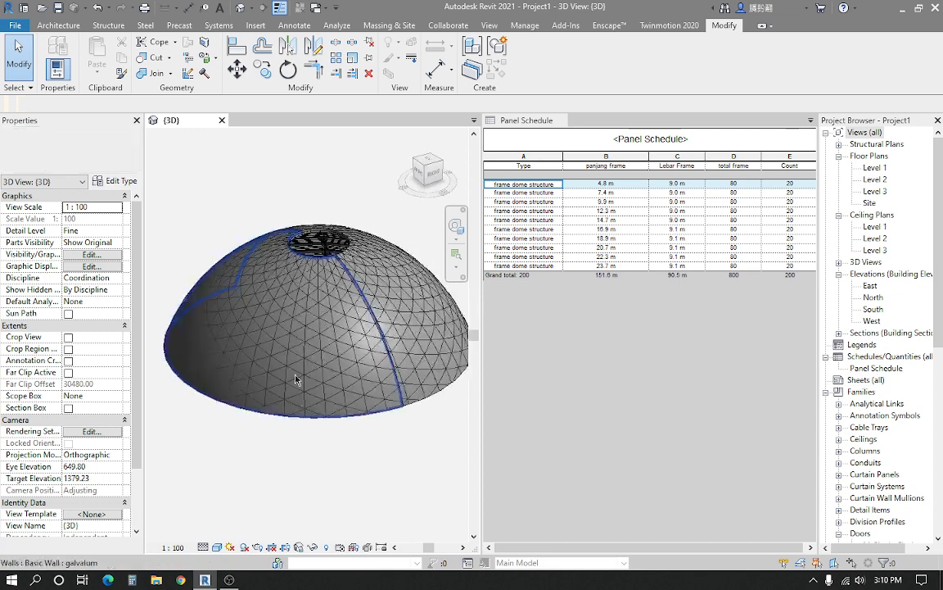
pyautogui.scroll(4, 319, 268)
pyautogui.moveTo(319, 267); pyautogui.dragTo(275, 335, button='middle')
pyautogui.scroll(-4, 330, 263)
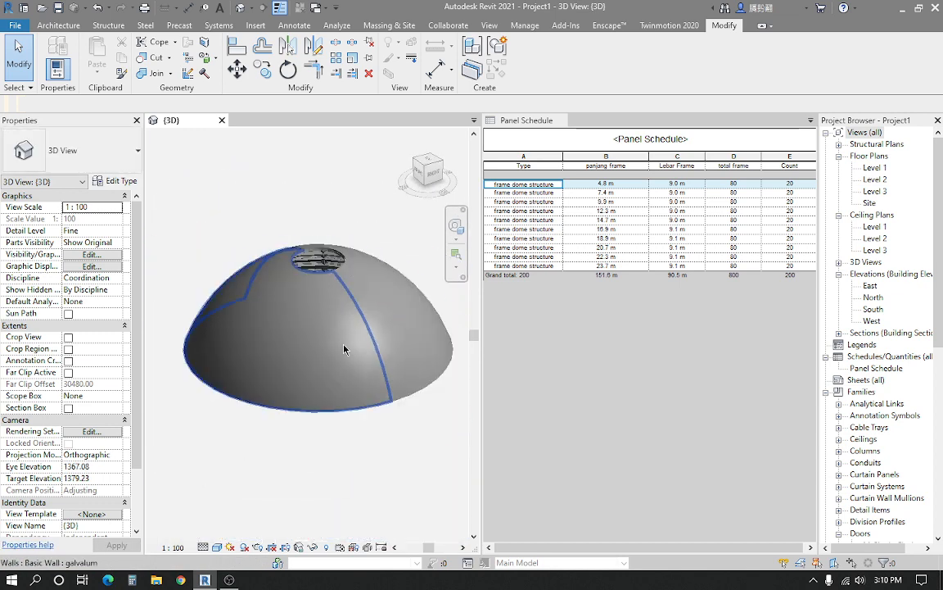
pyautogui.keyDown('shift'); pyautogui.moveTo(345, 348); pyautogui.dragTo(392, 468, button='middle'); pyautogui.keyUp('shift')
pyautogui.click(621, 398)
pyautogui.scroll(-1, 368, 445)
pyautogui.scroll(3, 375, 421)
pyautogui.scroll(-1, 355, 431)
pyautogui.click(605, 415)
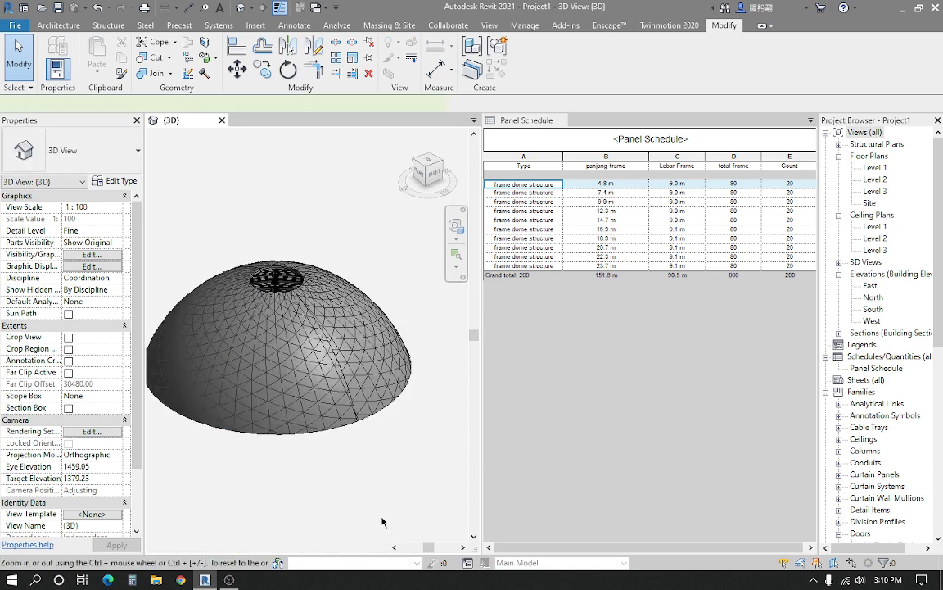
pyautogui.click(215, 525)
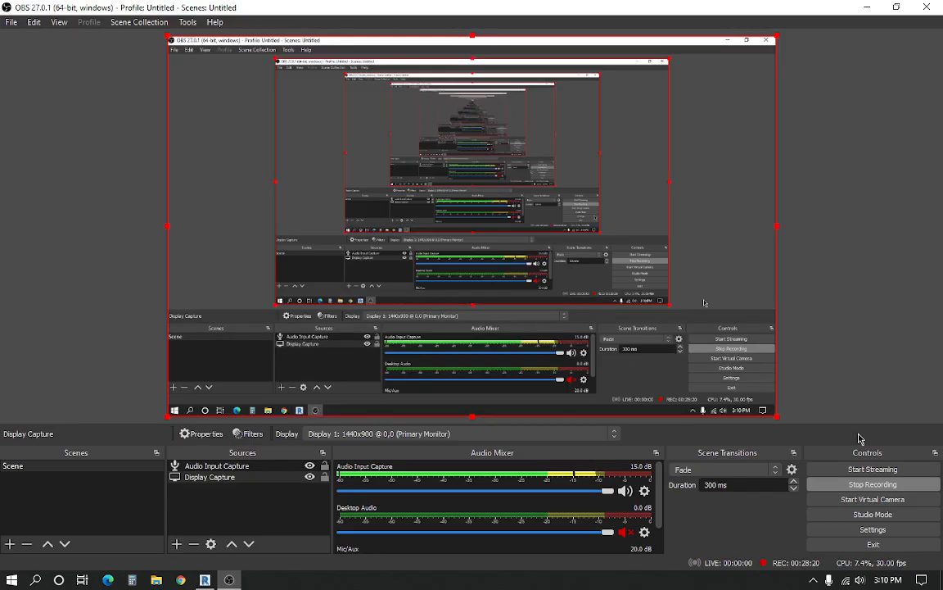